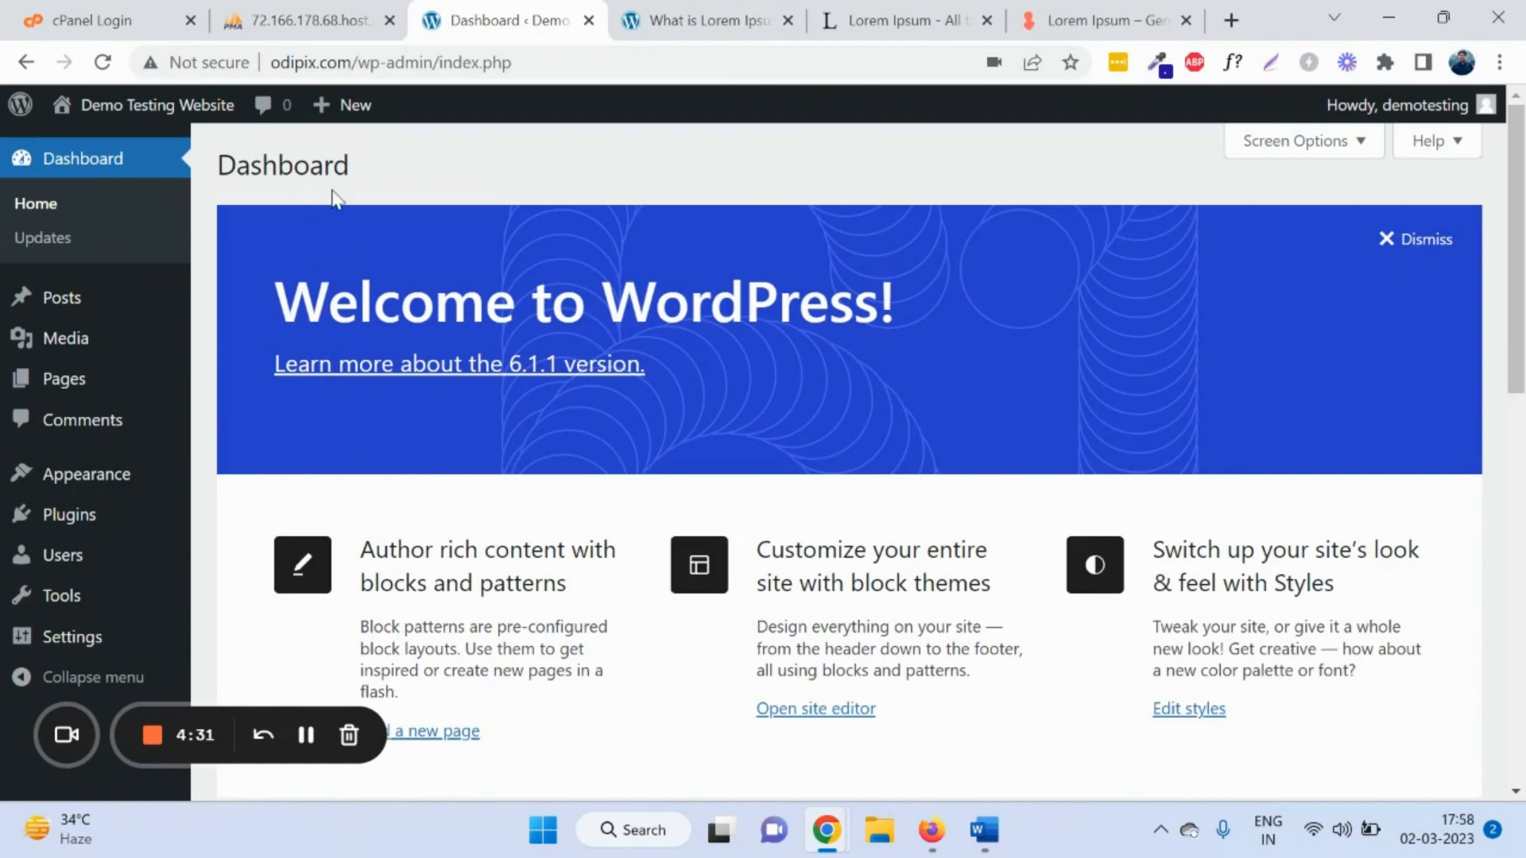
# Step: Highlight the Dashboard heading and welcome banner text, then clear the highlight
pyautogui.doubleClick(241, 161)
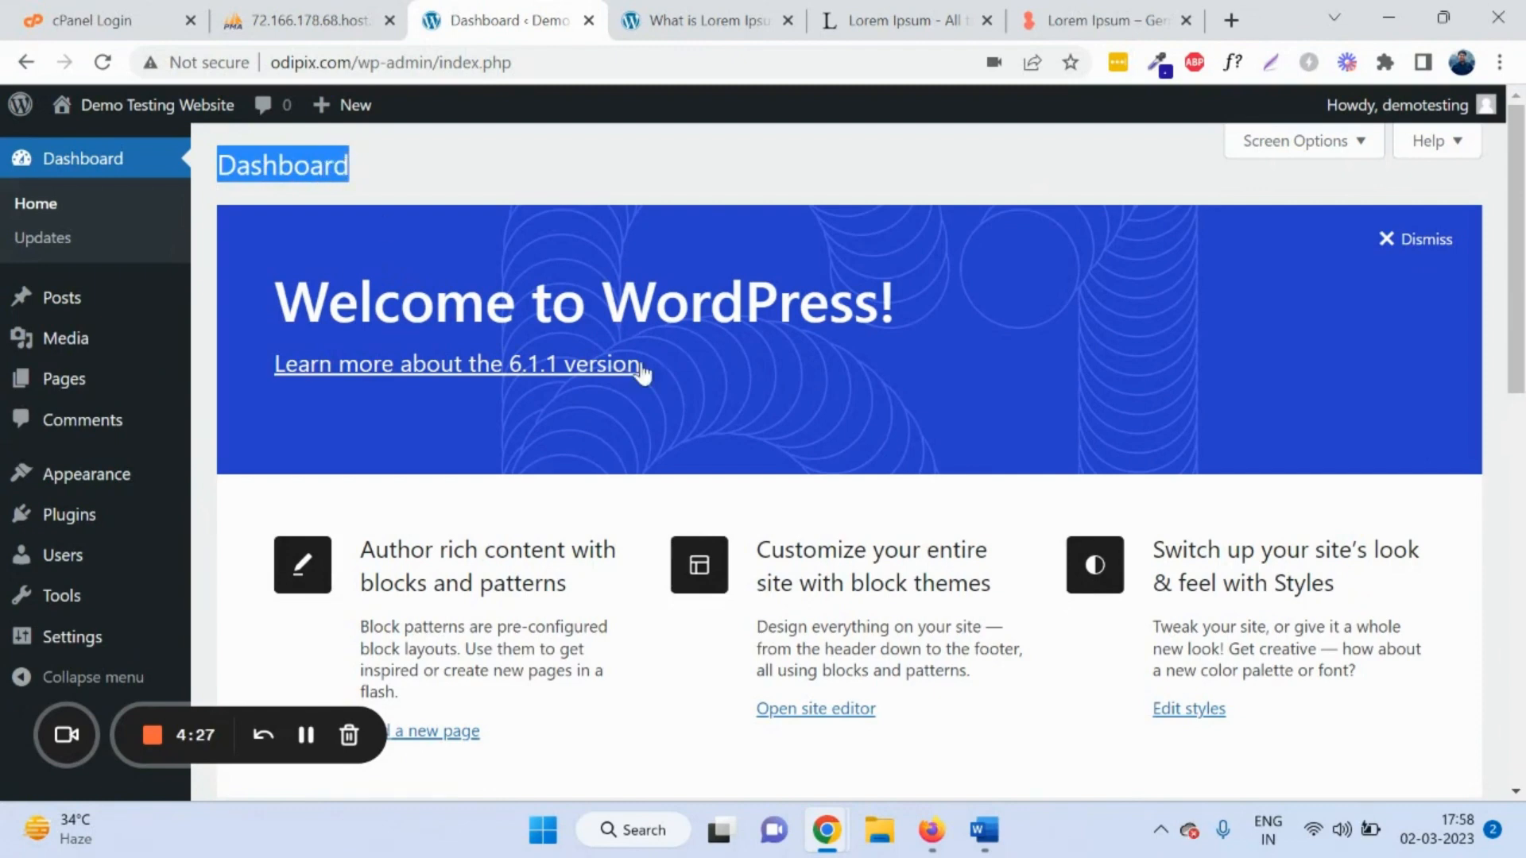
pyautogui.moveTo(690, 376); pyautogui.dragTo(254, 371)
pyautogui.click(263, 173)
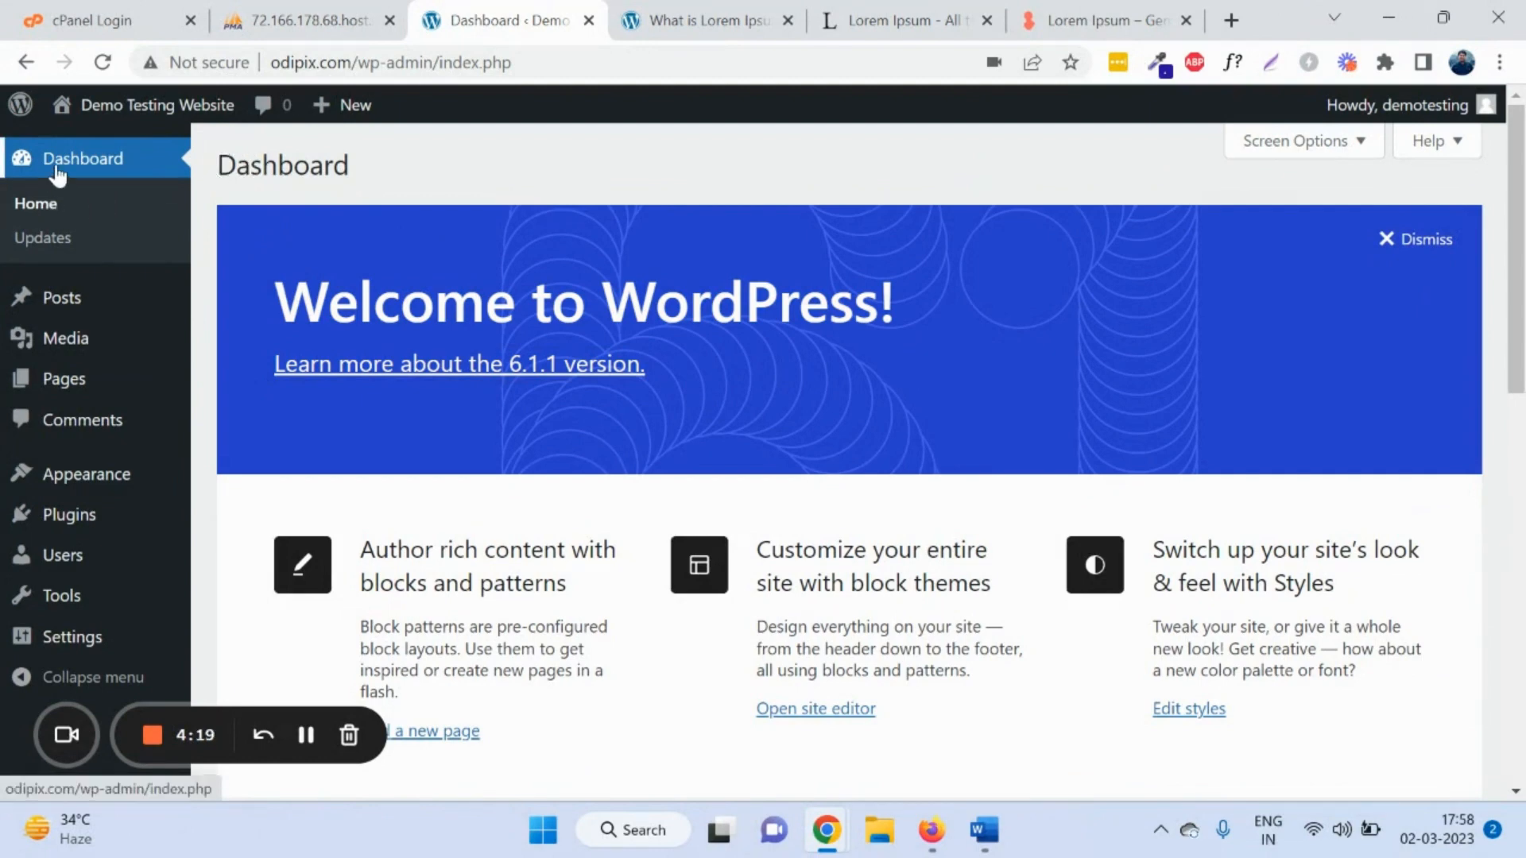
pyautogui.moveTo(102, 248); pyautogui.dragTo(36, 238)
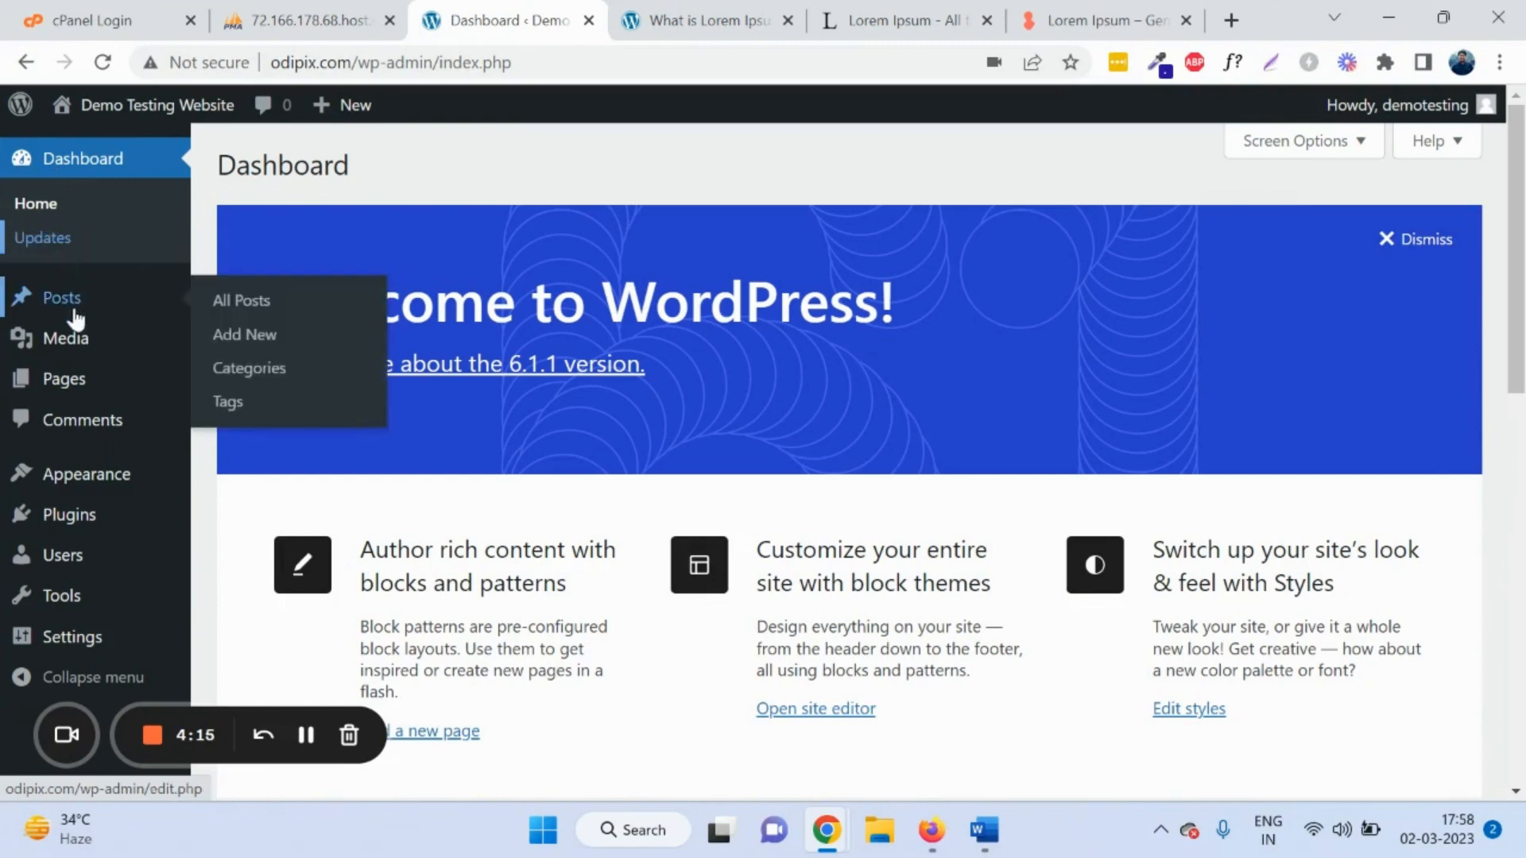
# Step: Review the Updates page, then show the list of three published posts
pyautogui.moveTo(80, 348)
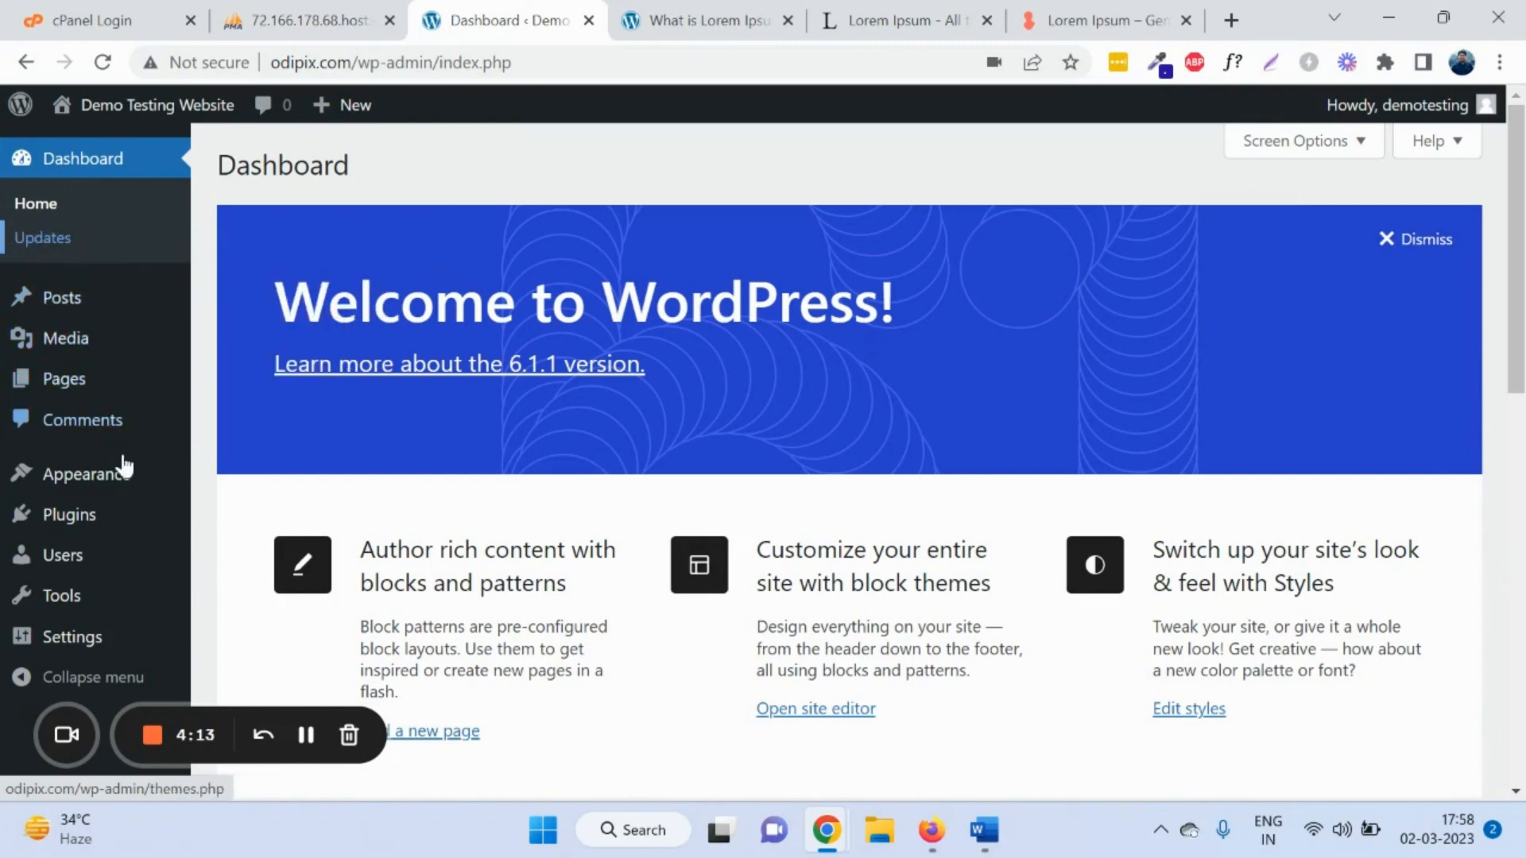
pyautogui.moveTo(96, 600)
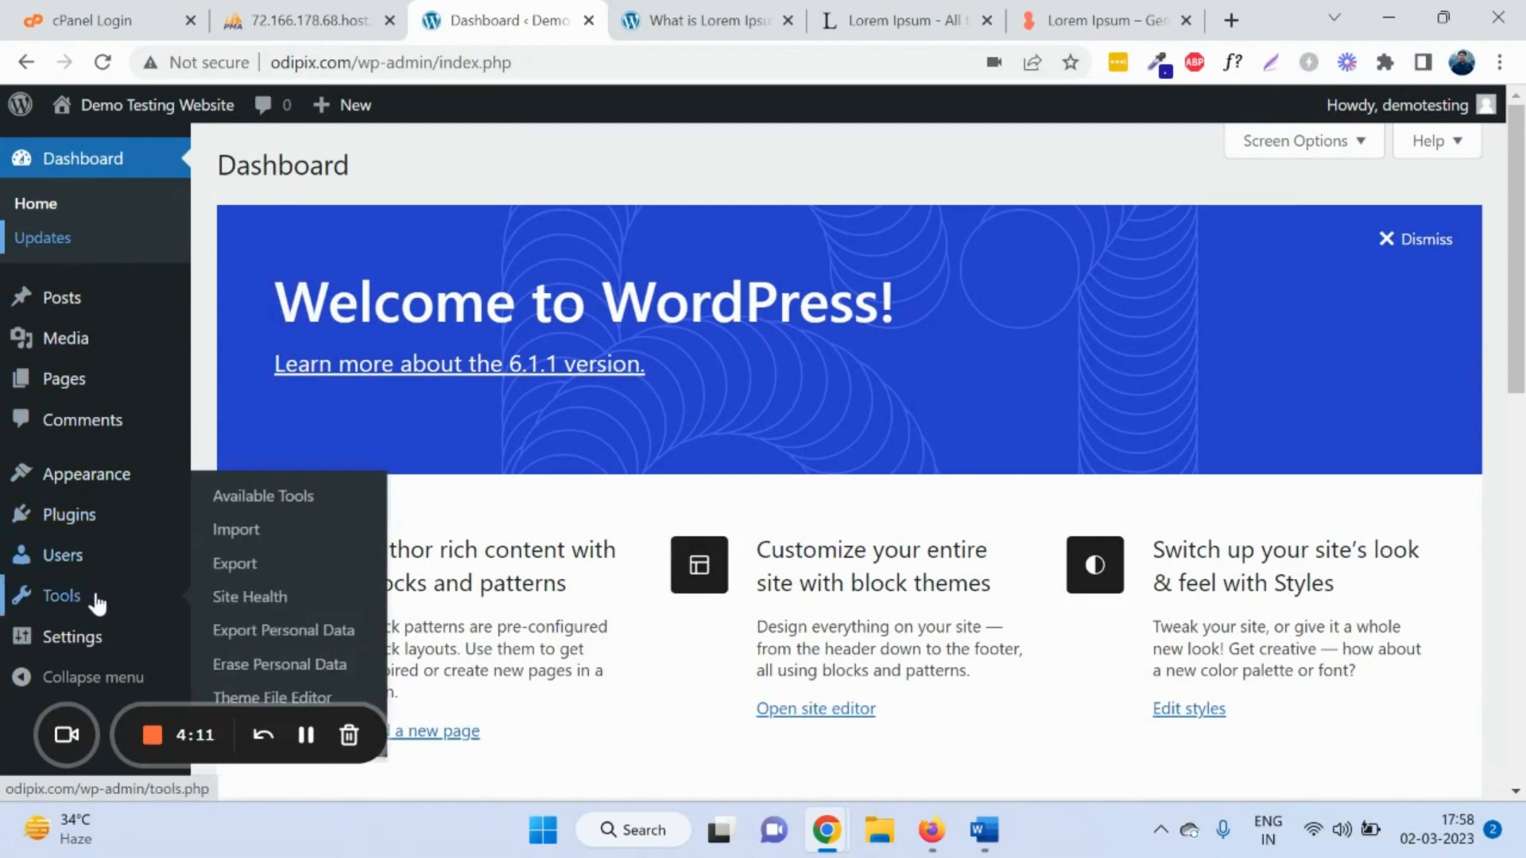
pyautogui.moveTo(105, 650)
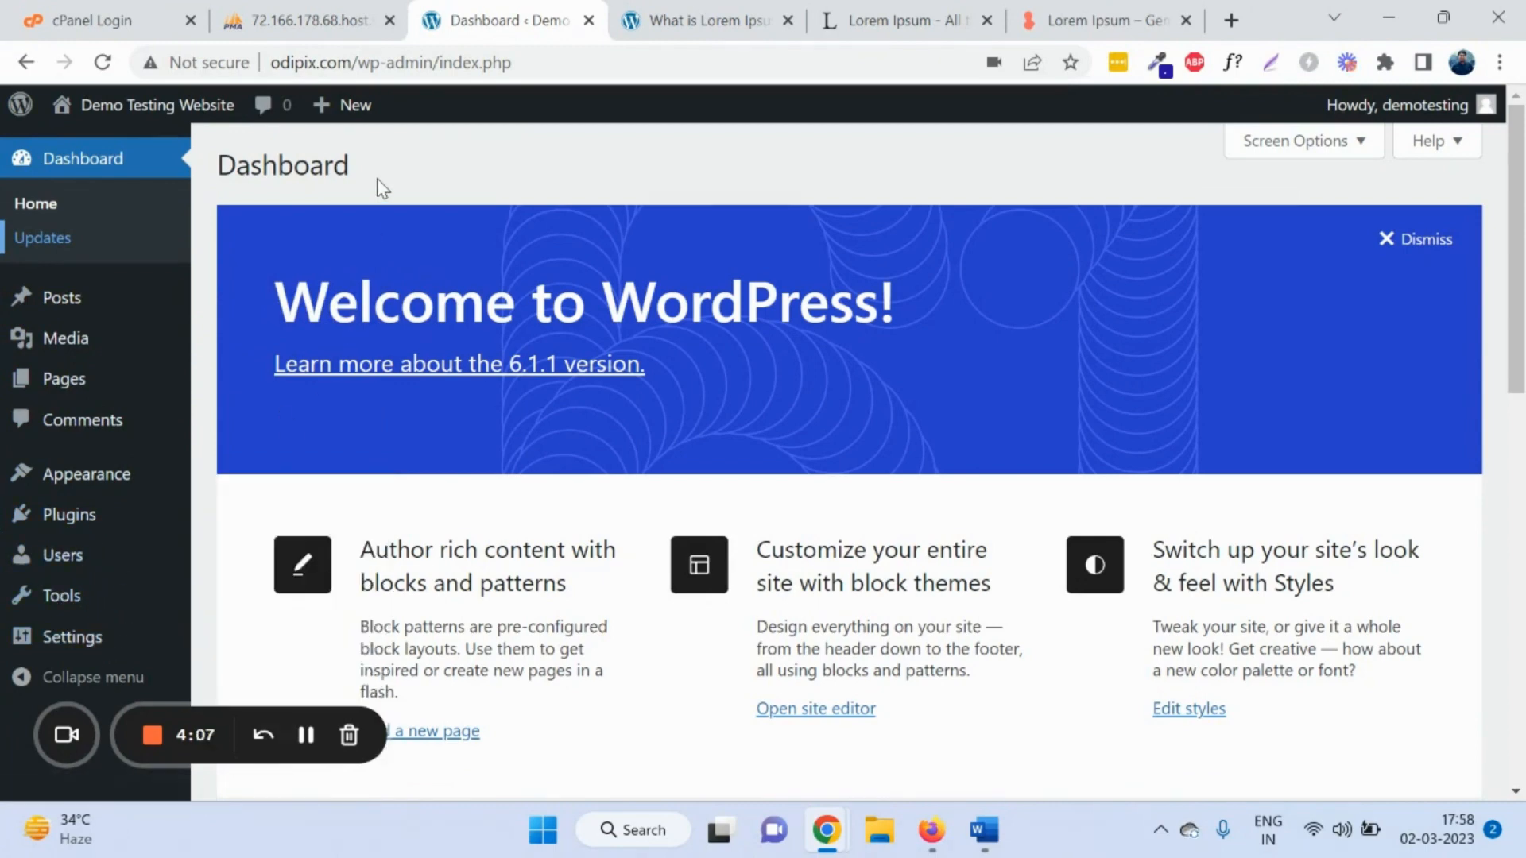
pyautogui.click(47, 244)
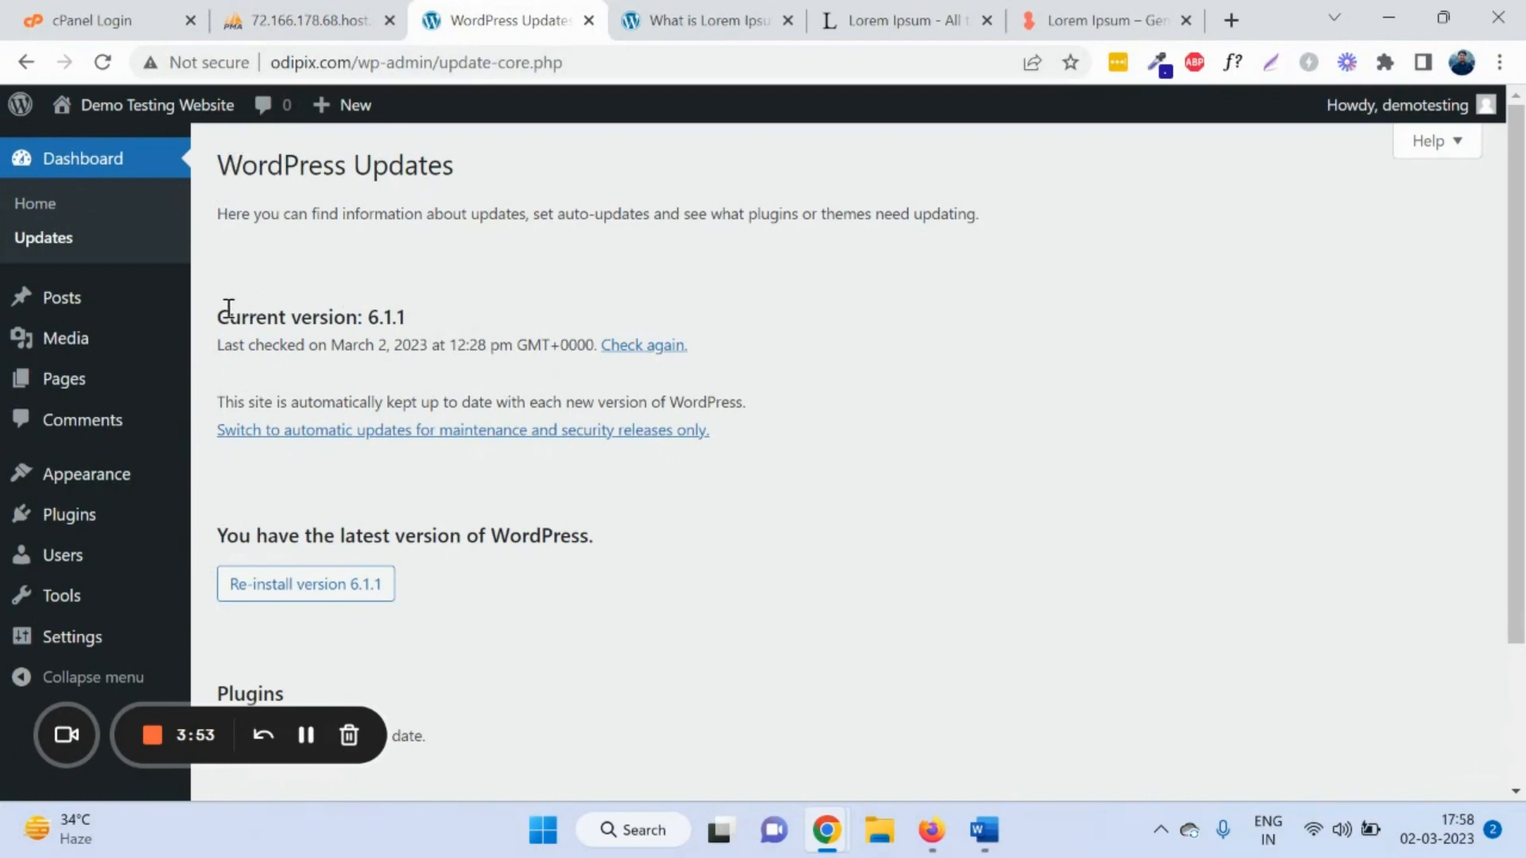
pyautogui.scroll(-3, 302, 361)
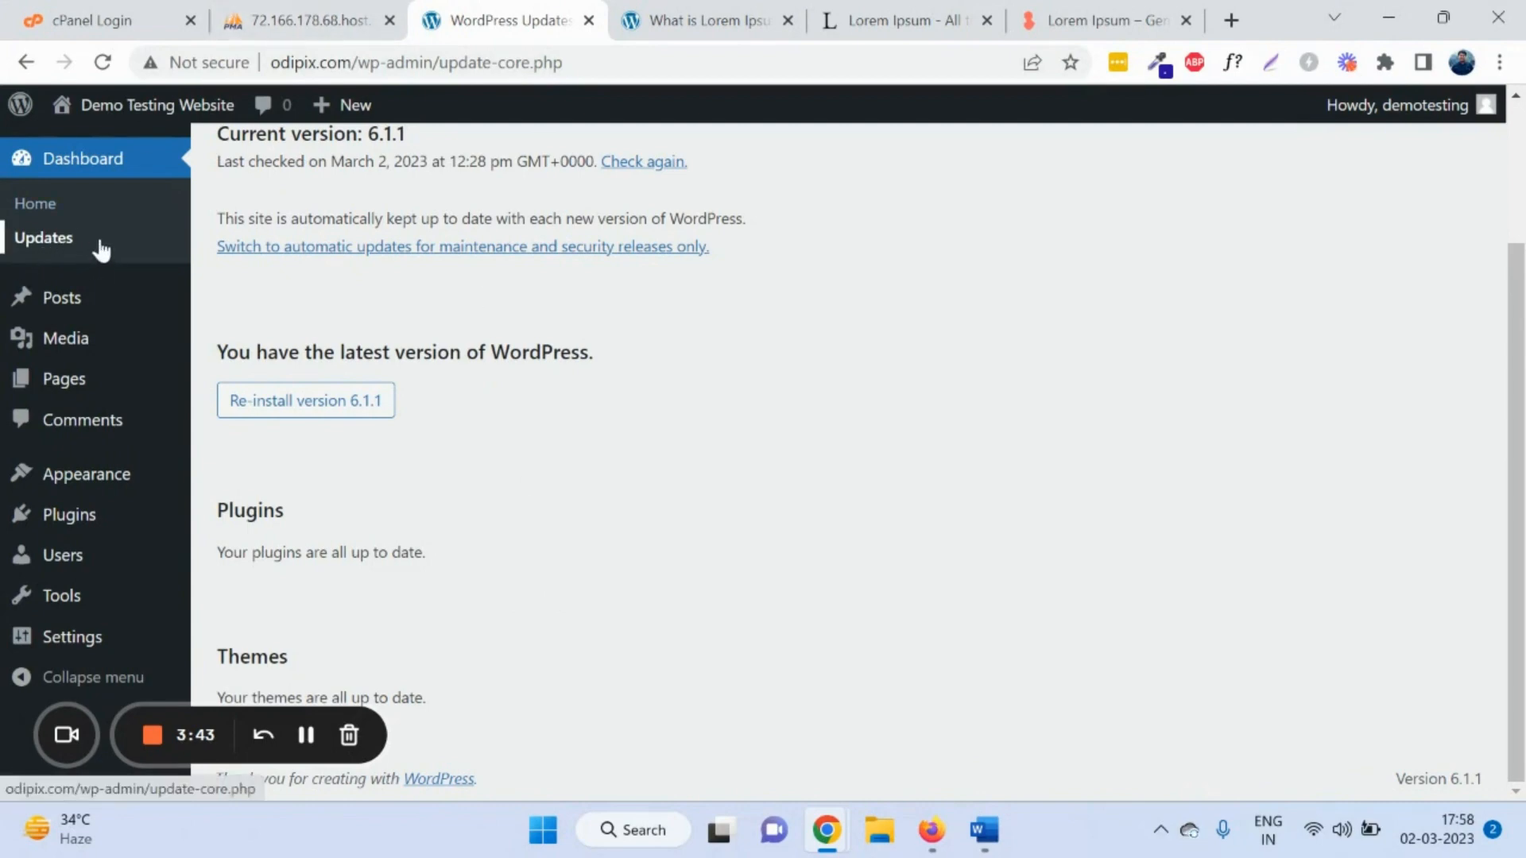
pyautogui.click(83, 294)
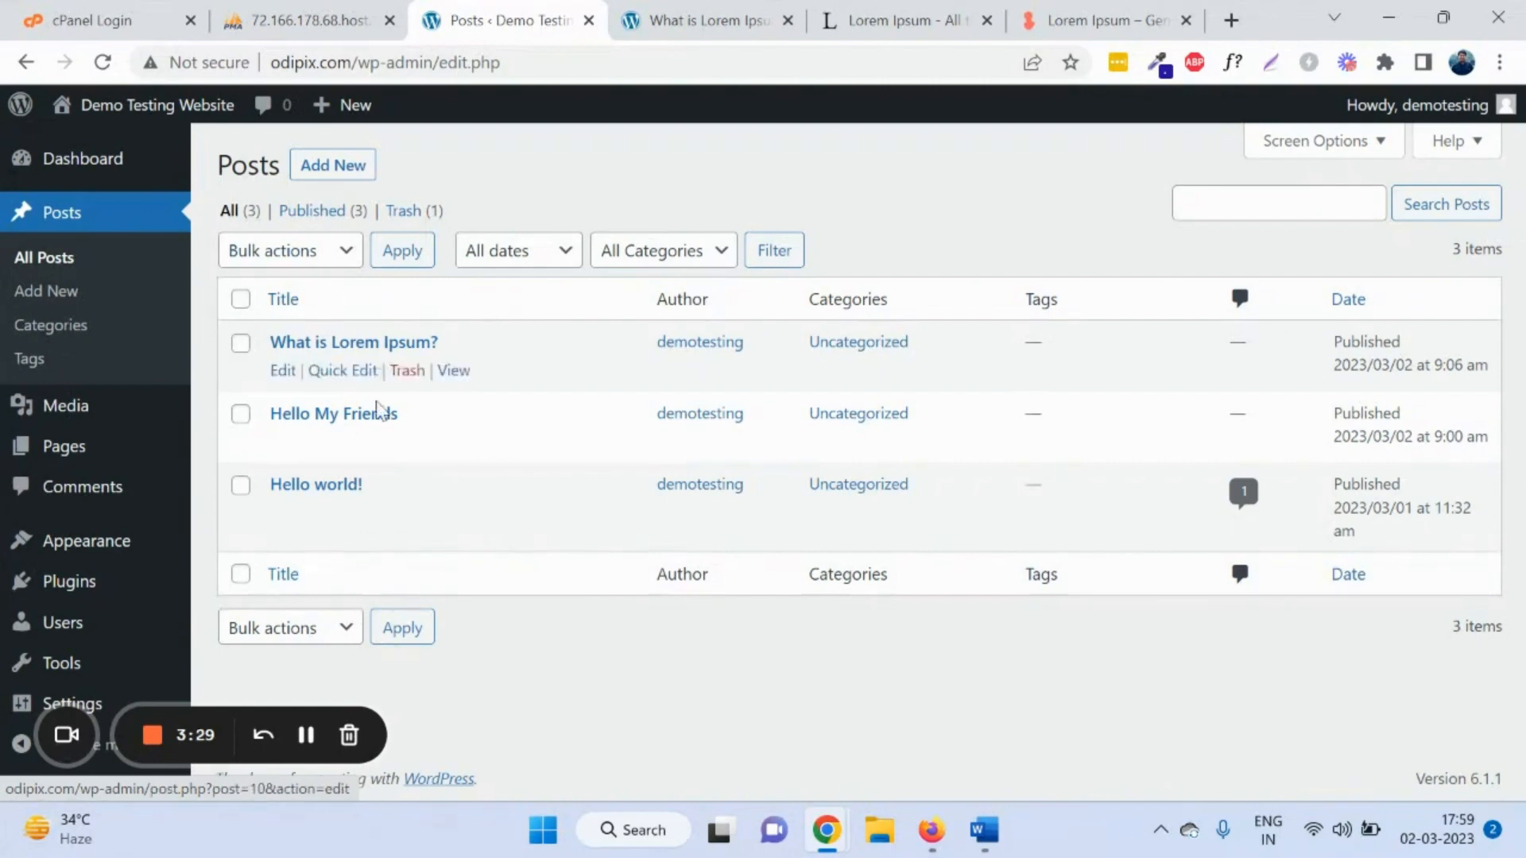
# Step: Highlight the three post rows, clear the highlight, and start a new empty post
pyautogui.moveTo(426, 487); pyautogui.dragTo(274, 347)
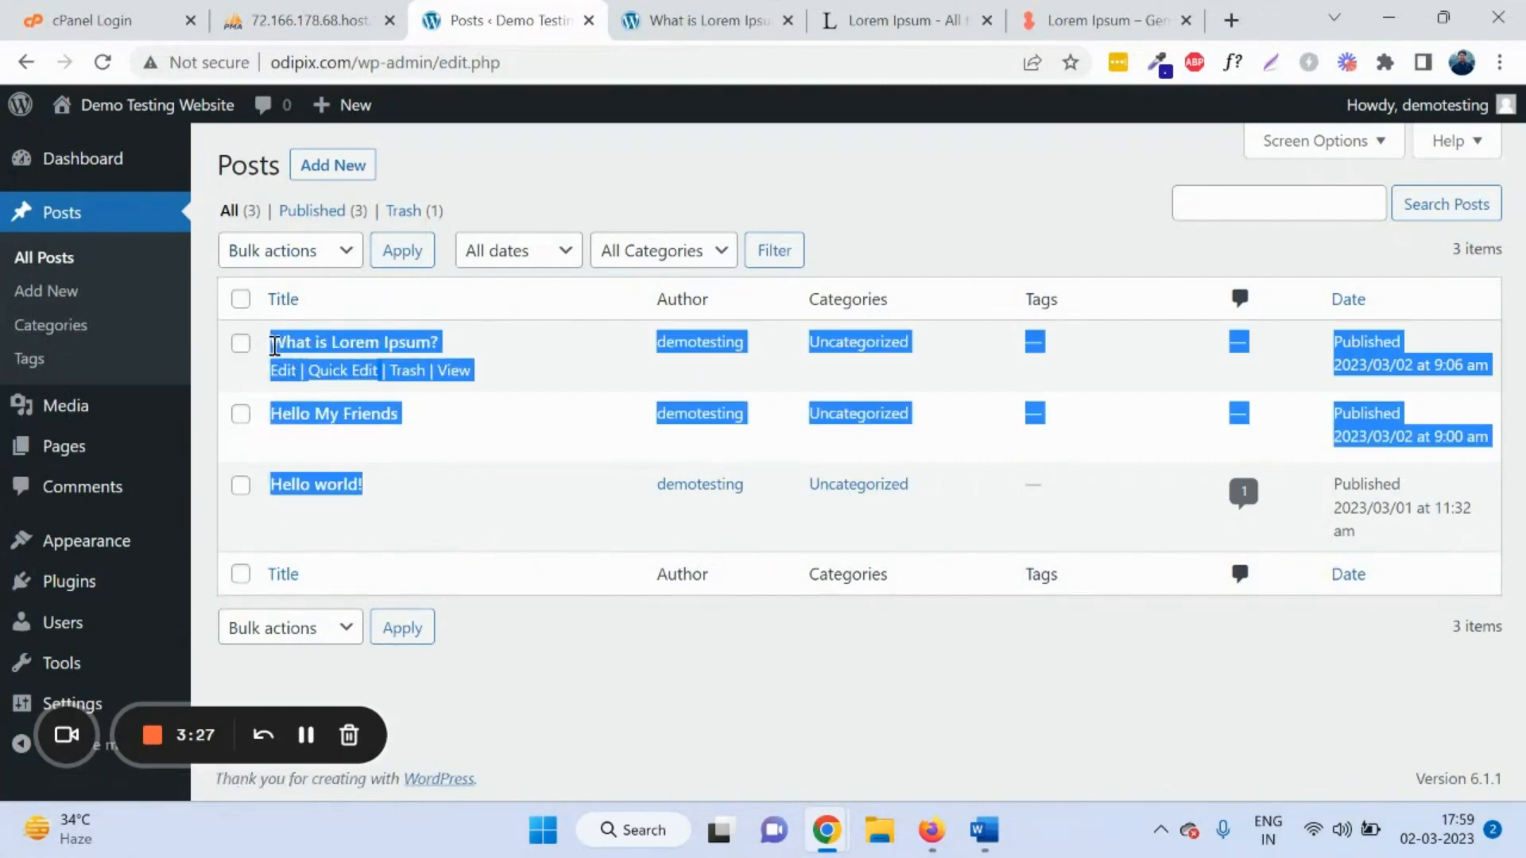
pyautogui.click(696, 209)
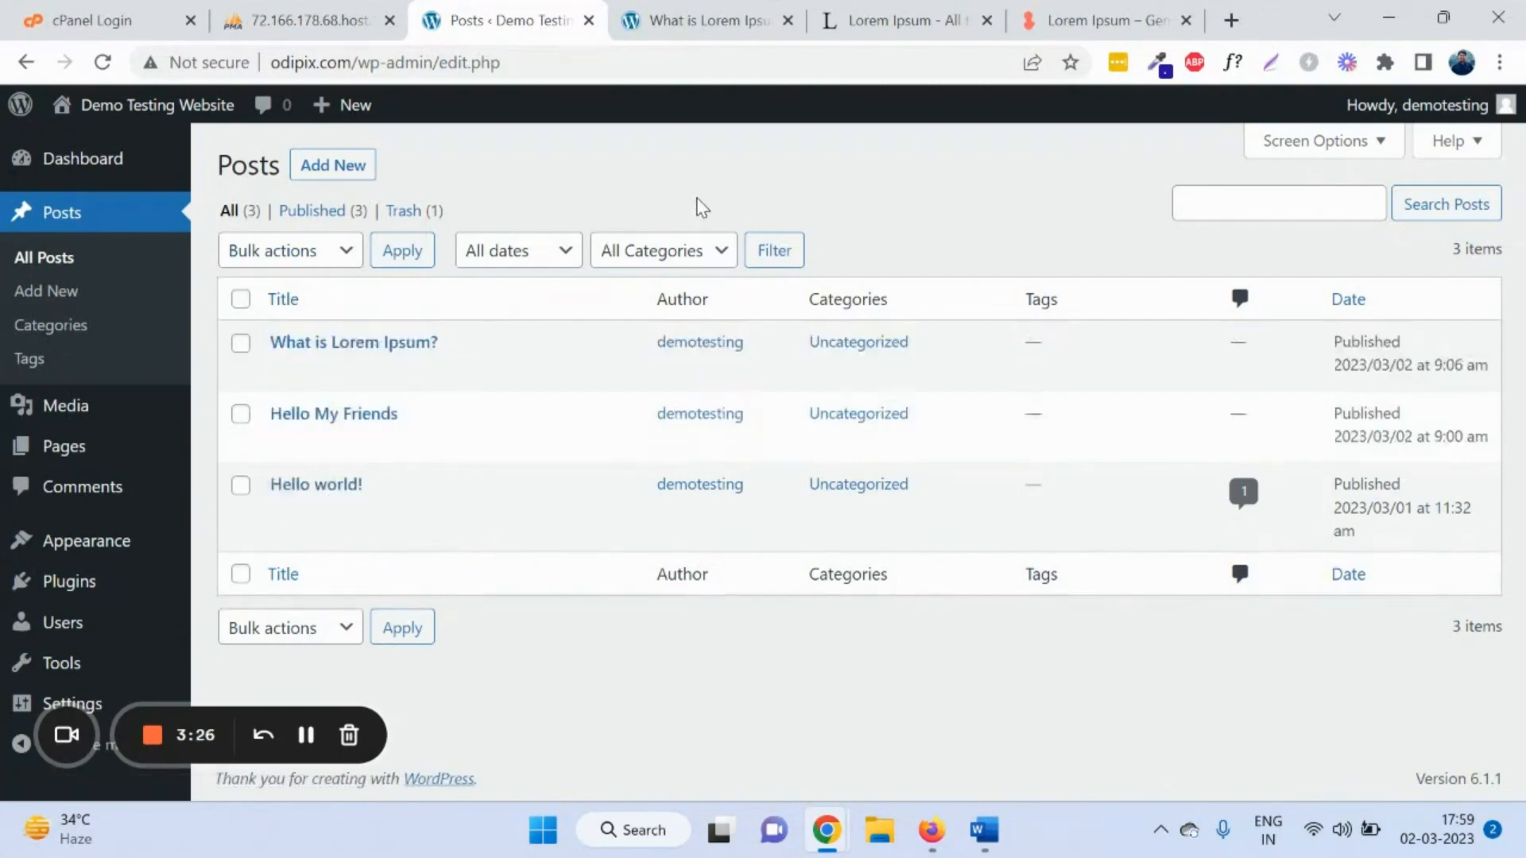
pyautogui.click(65, 296)
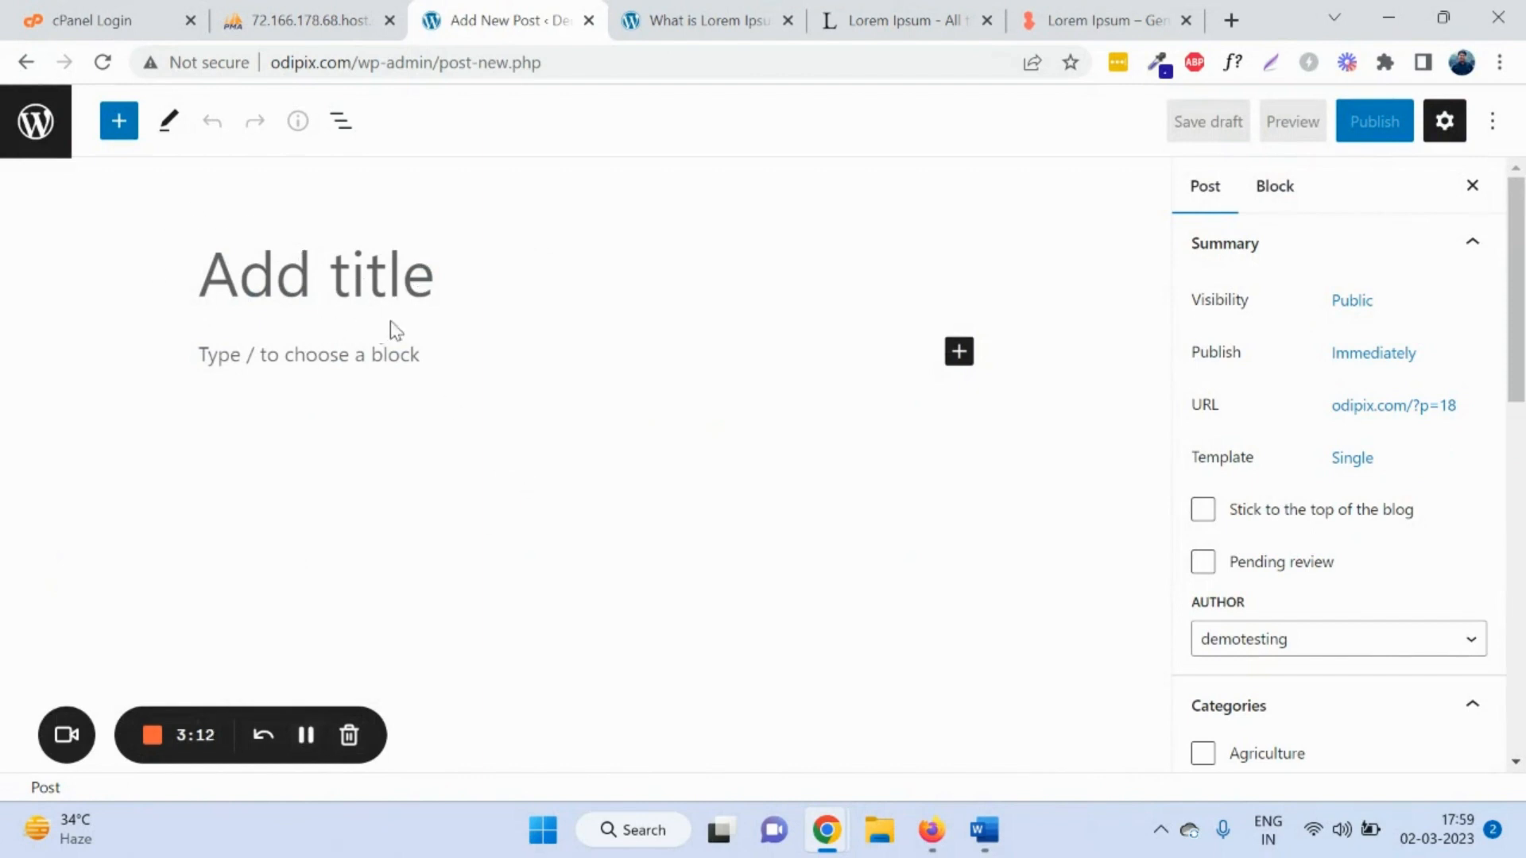
pyautogui.click(343, 272)
# Step: Copy the lipsum.com heading 'Where can I get some?' into the new post's title
pyautogui.moveTo(914, 4); pyautogui.dragTo(811, 10)
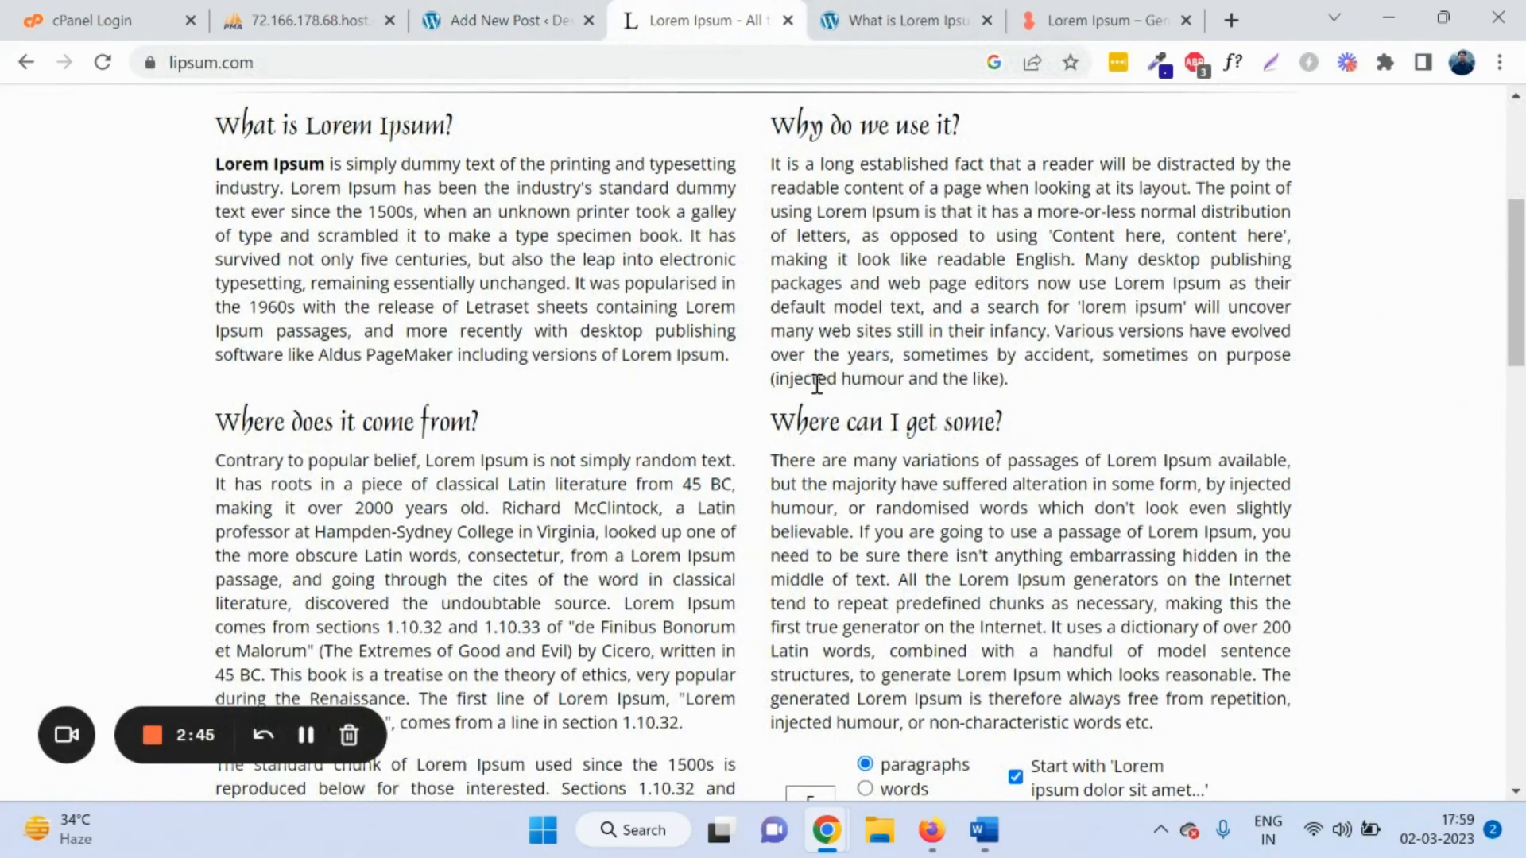
pyautogui.tripleClick(864, 433)
pyautogui.hotkey('ctrl', 'c')
pyautogui.click(508, 17)
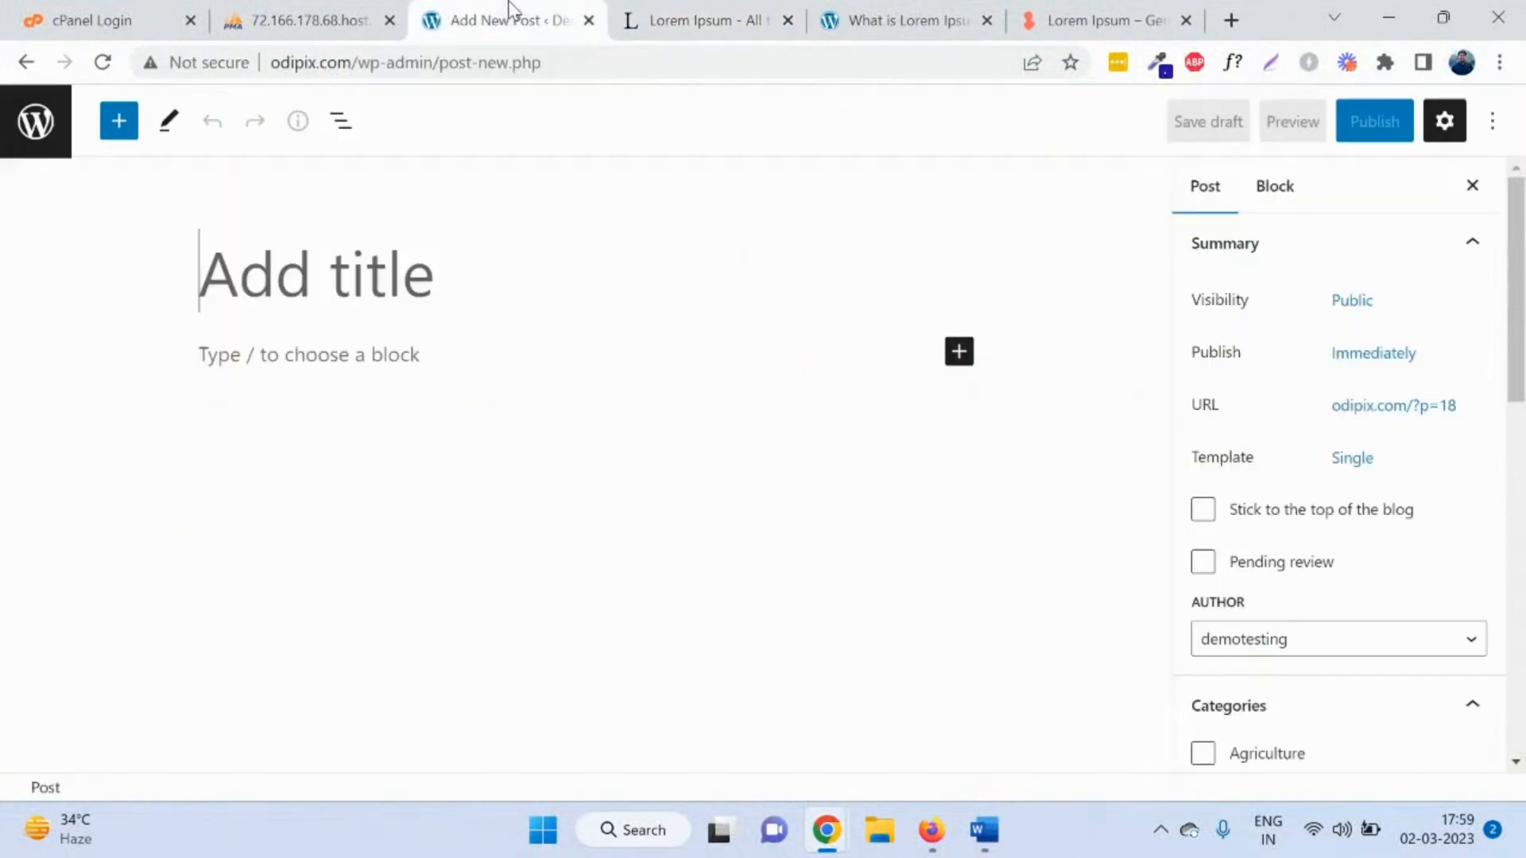
pyautogui.hotkey('ctrl', 'v')
pyautogui.click(448, 357)
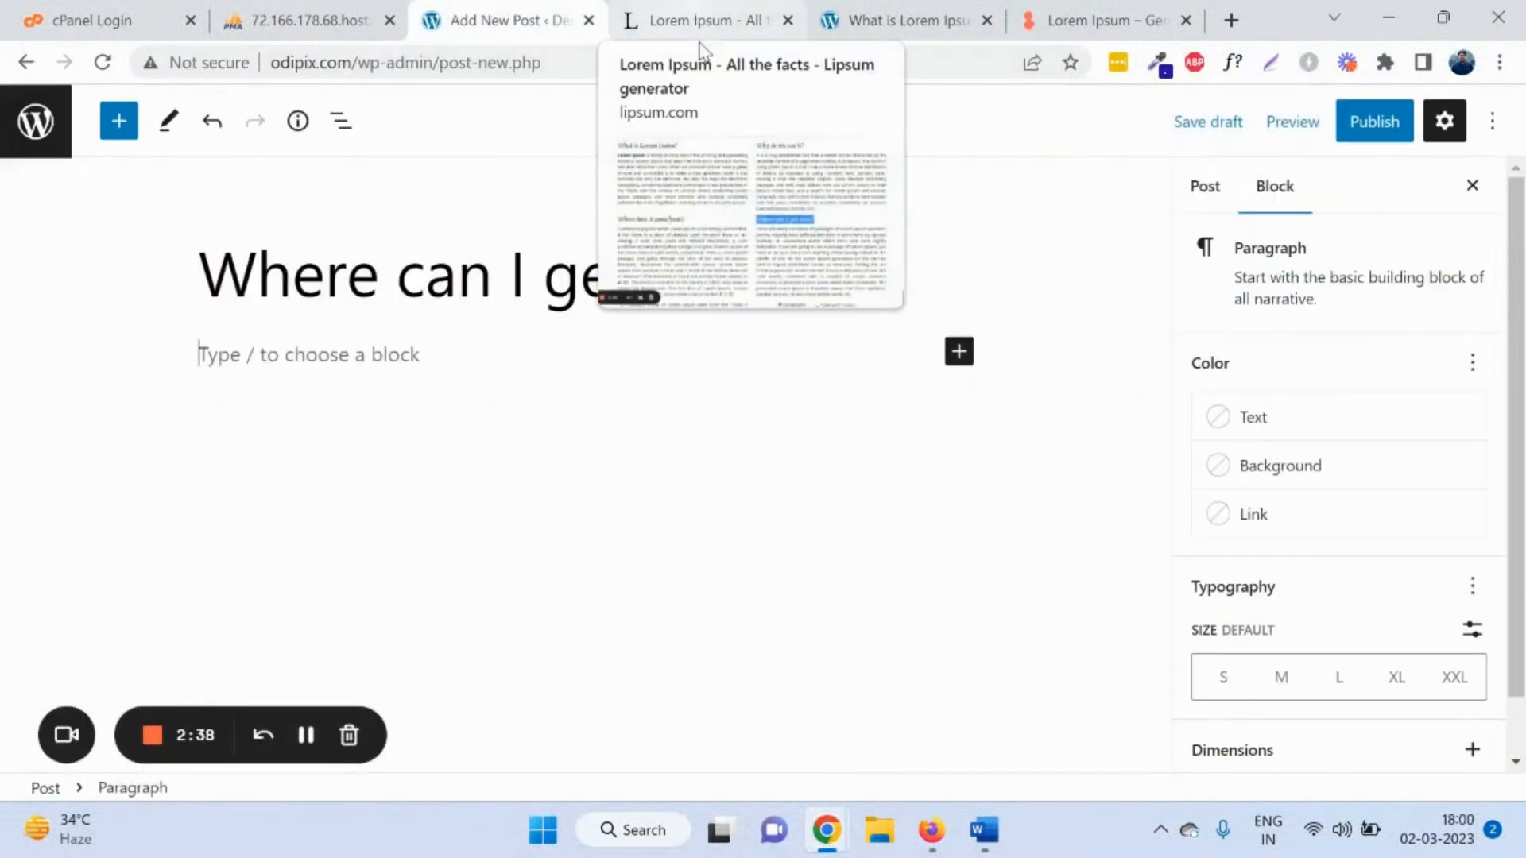
# Step: Copy the whole 'Where can I get some?' paragraph from lipsum.com
pyautogui.click(857, 10)
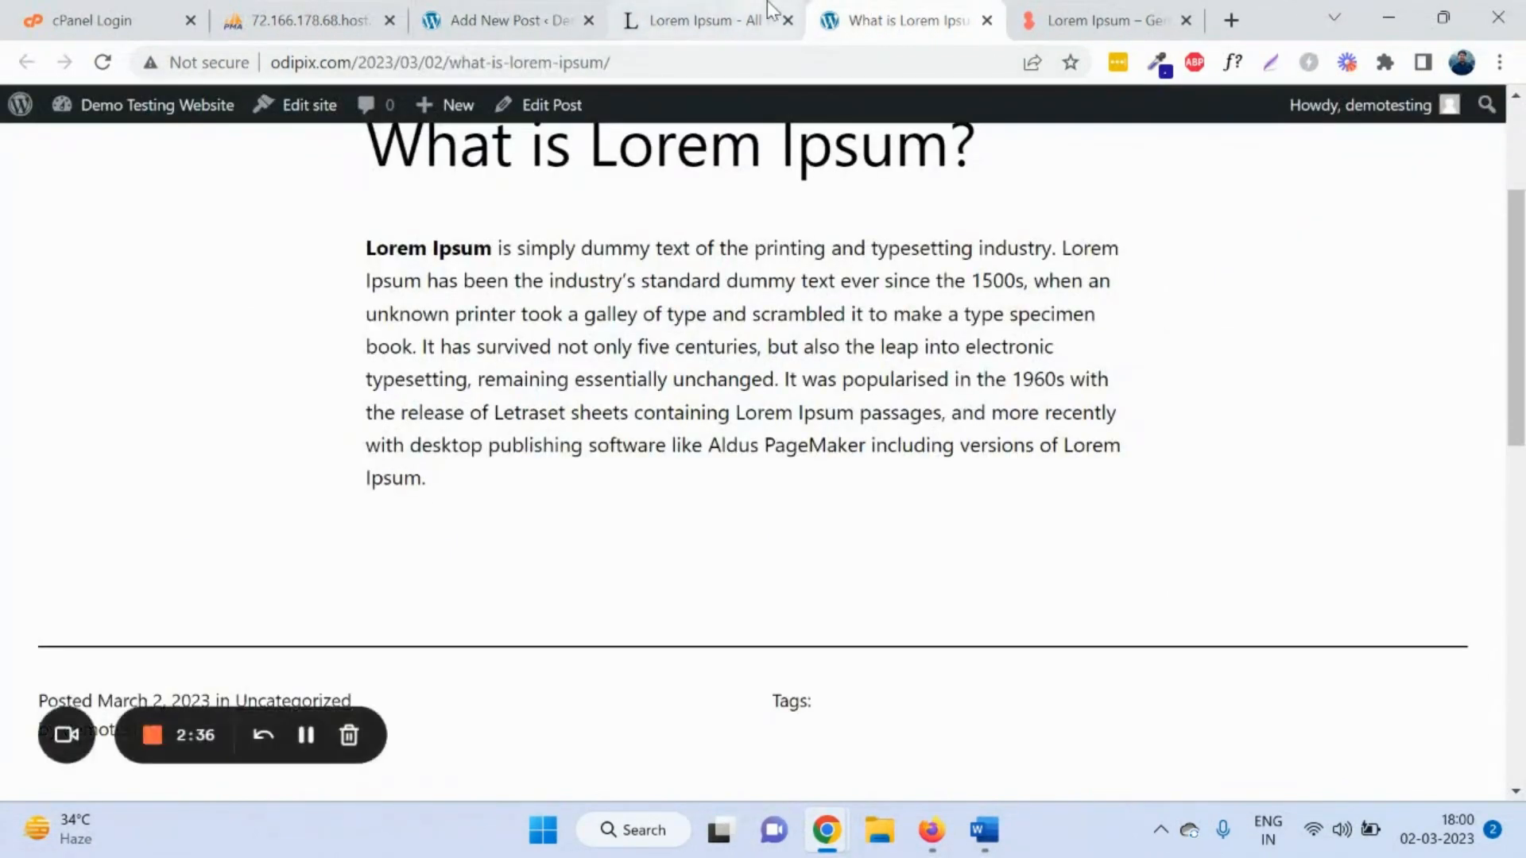
pyautogui.click(767, 16)
pyautogui.scroll(-1, 763, 421)
pyautogui.doubleClick(345, 342)
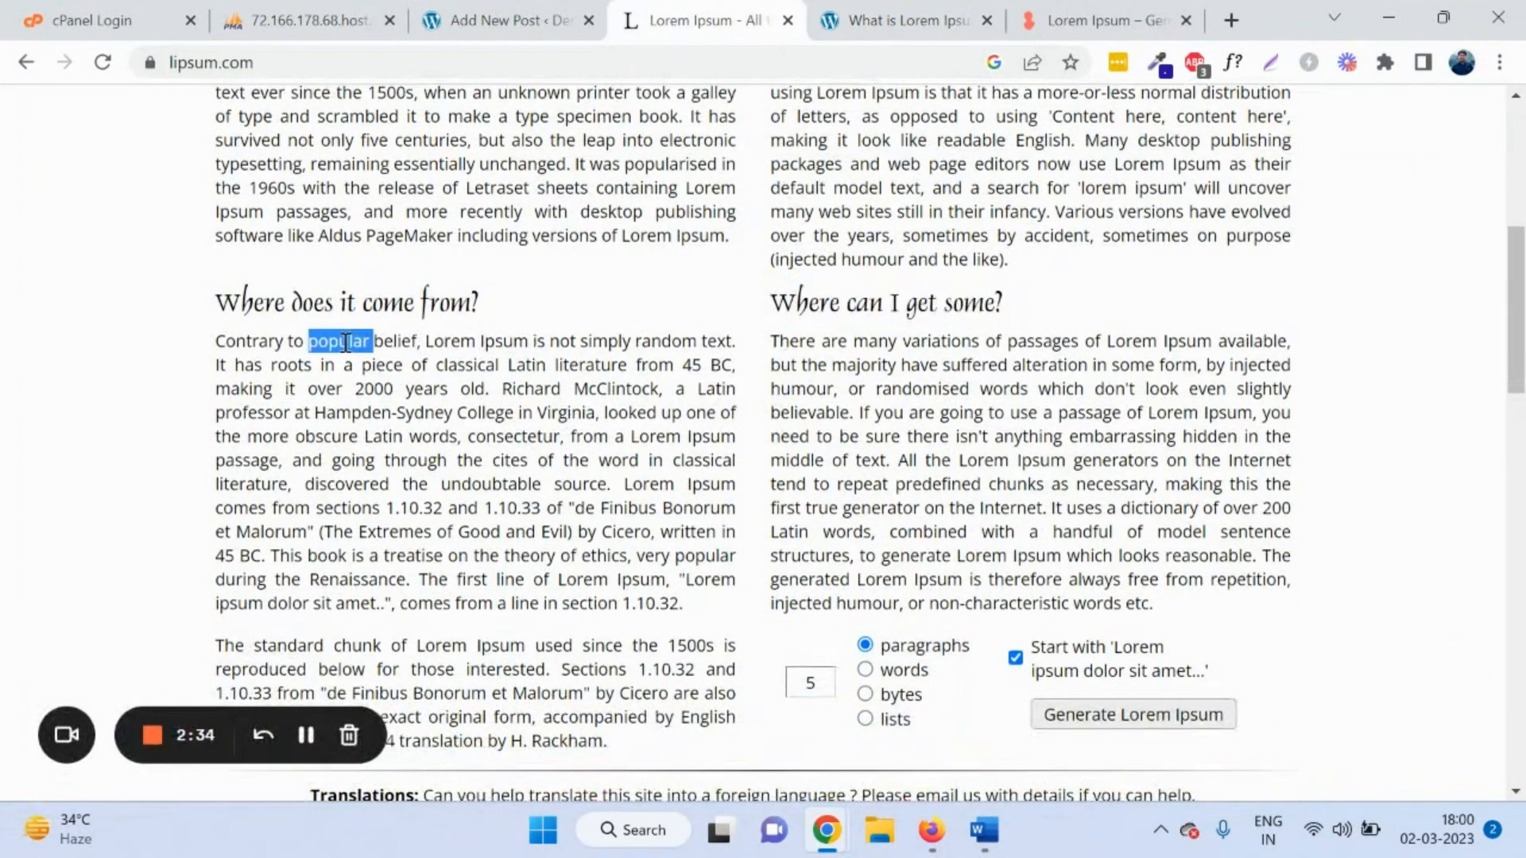
pyautogui.moveTo(771, 342); pyautogui.dragTo(1176, 614)
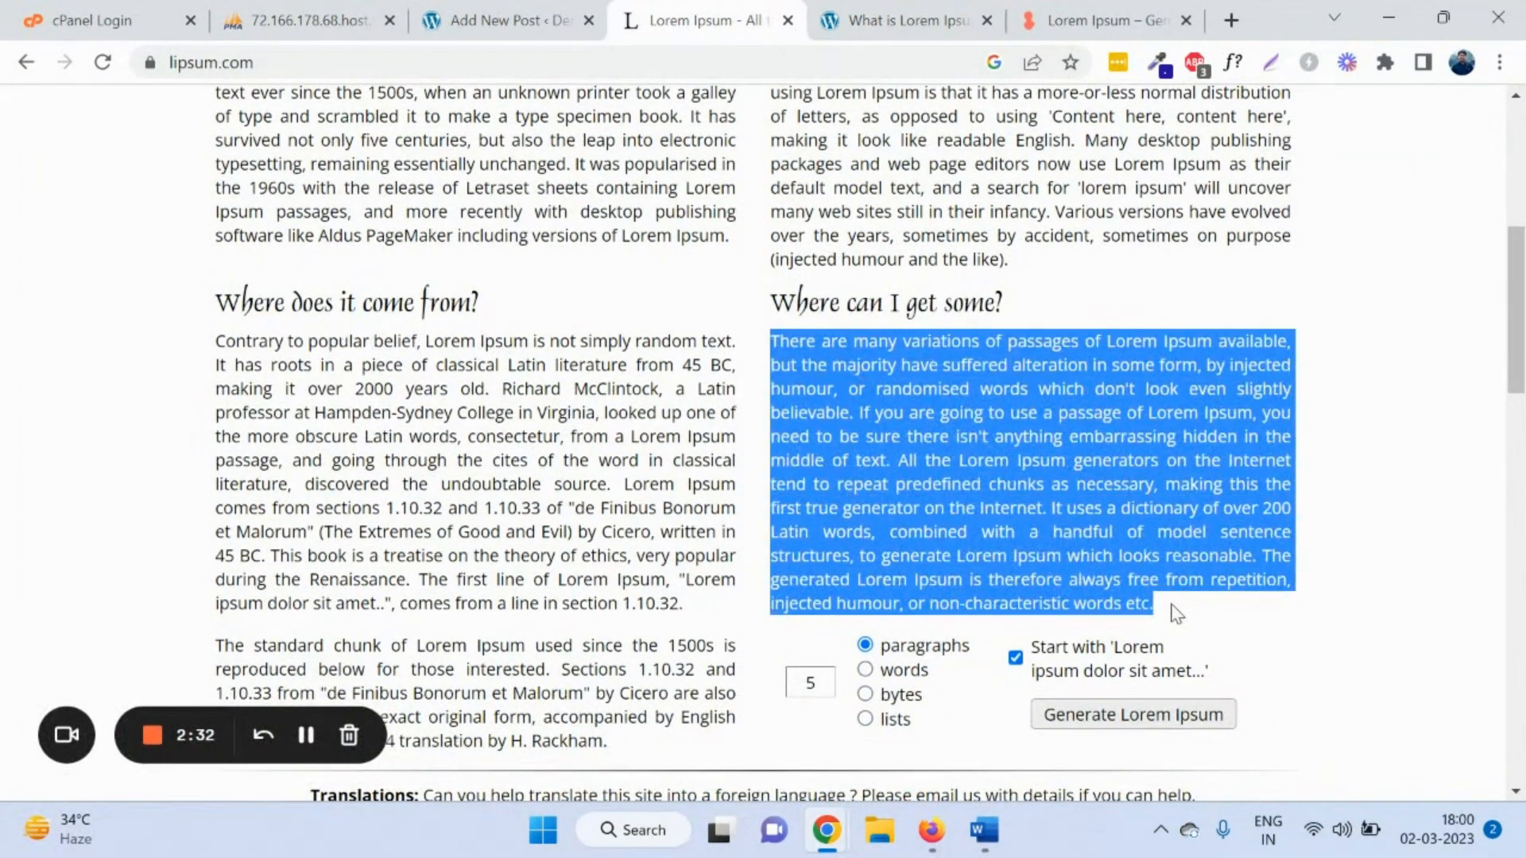
pyautogui.hotkey('ctrl', 'c')
# Step: Paste the copied lipsum paragraph into the post body and check its text
pyautogui.click(509, 20)
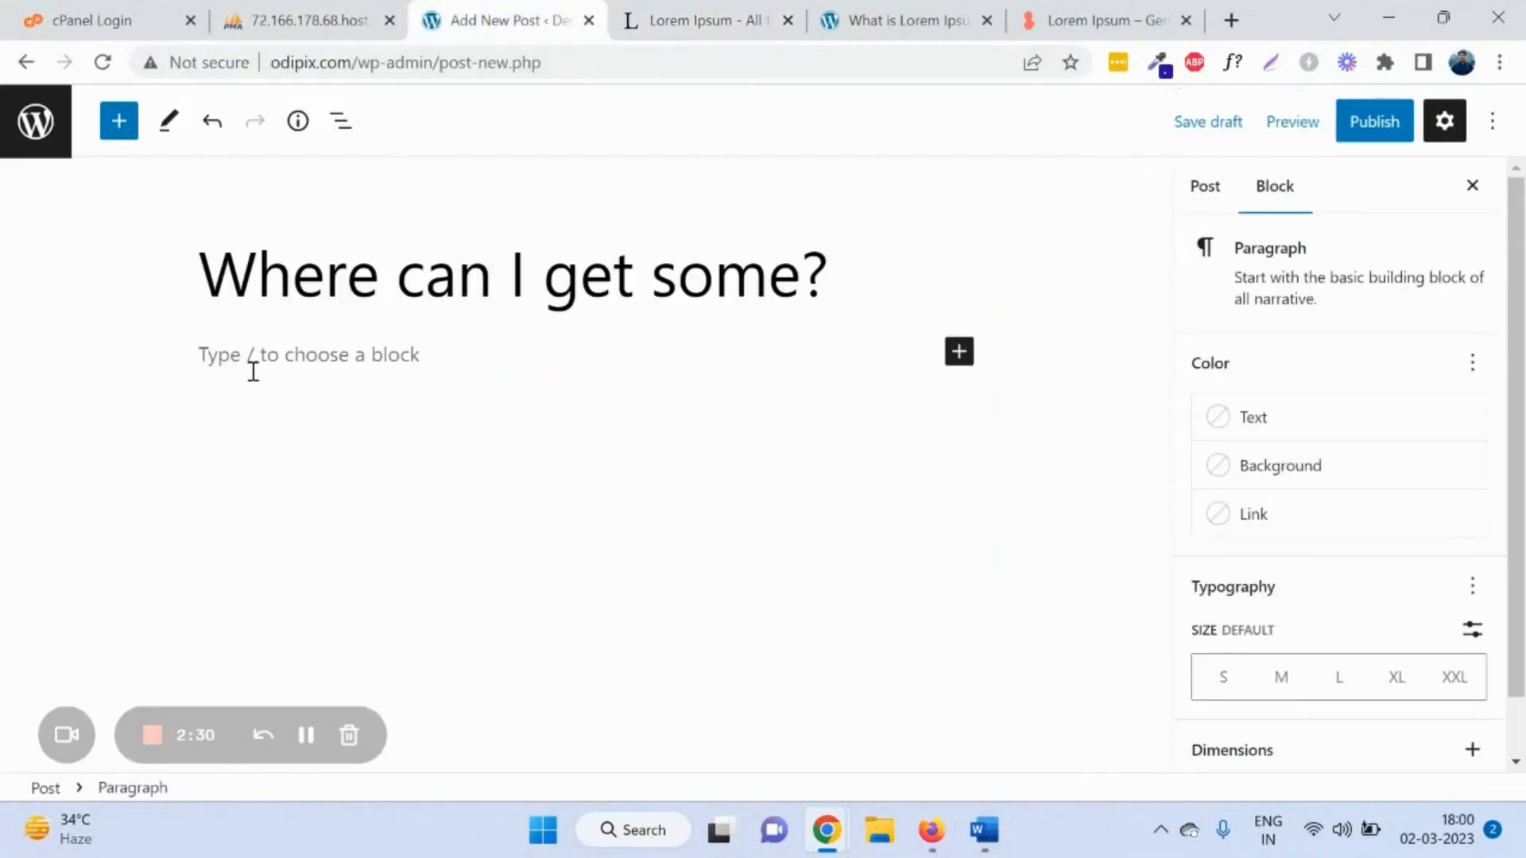
pyautogui.hotkey('ctrl', 'v')
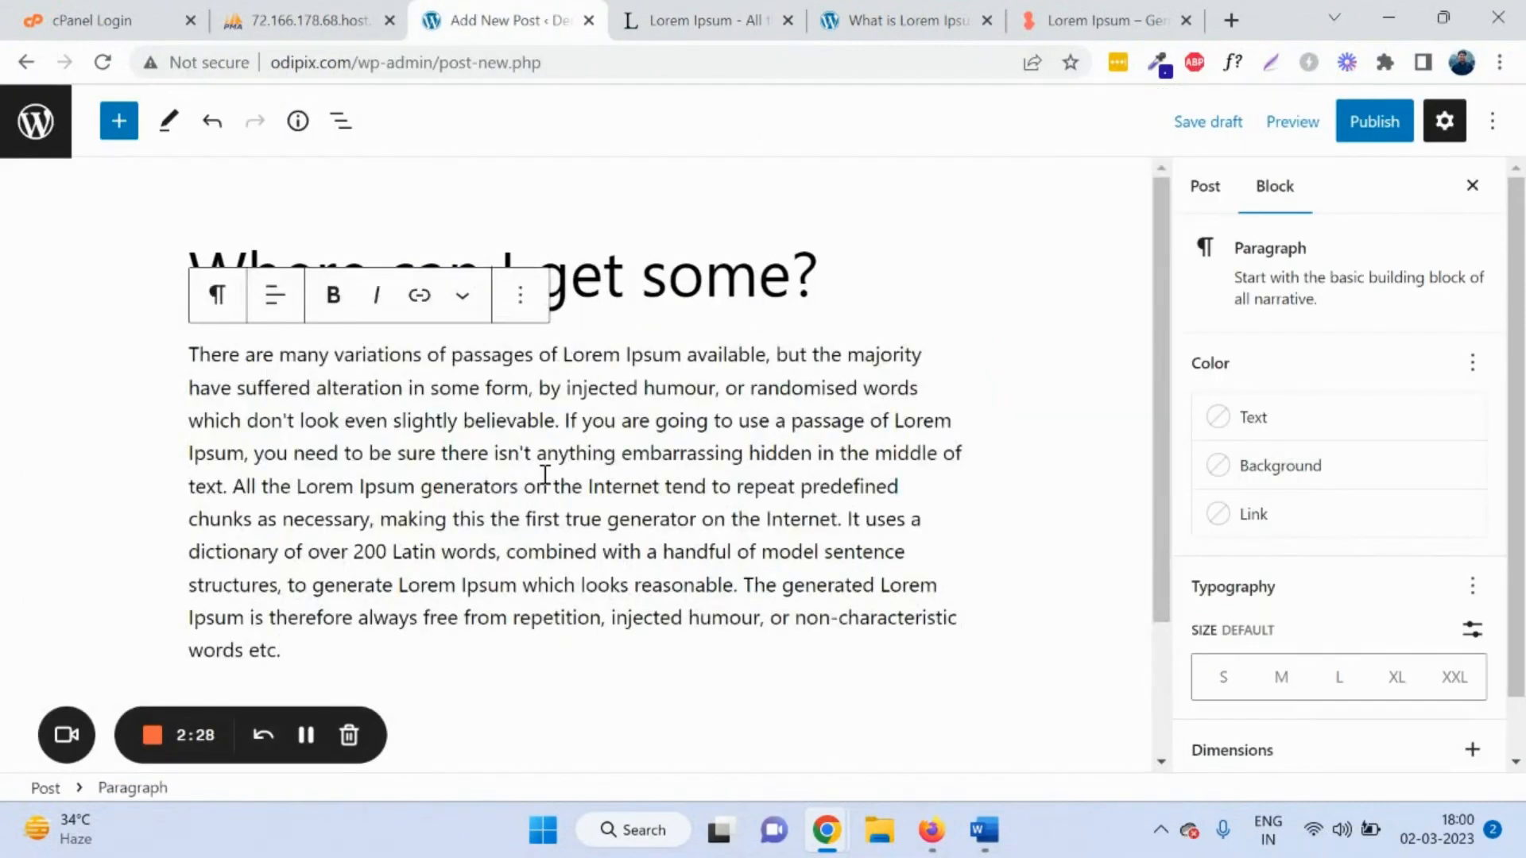
pyautogui.click(632, 304)
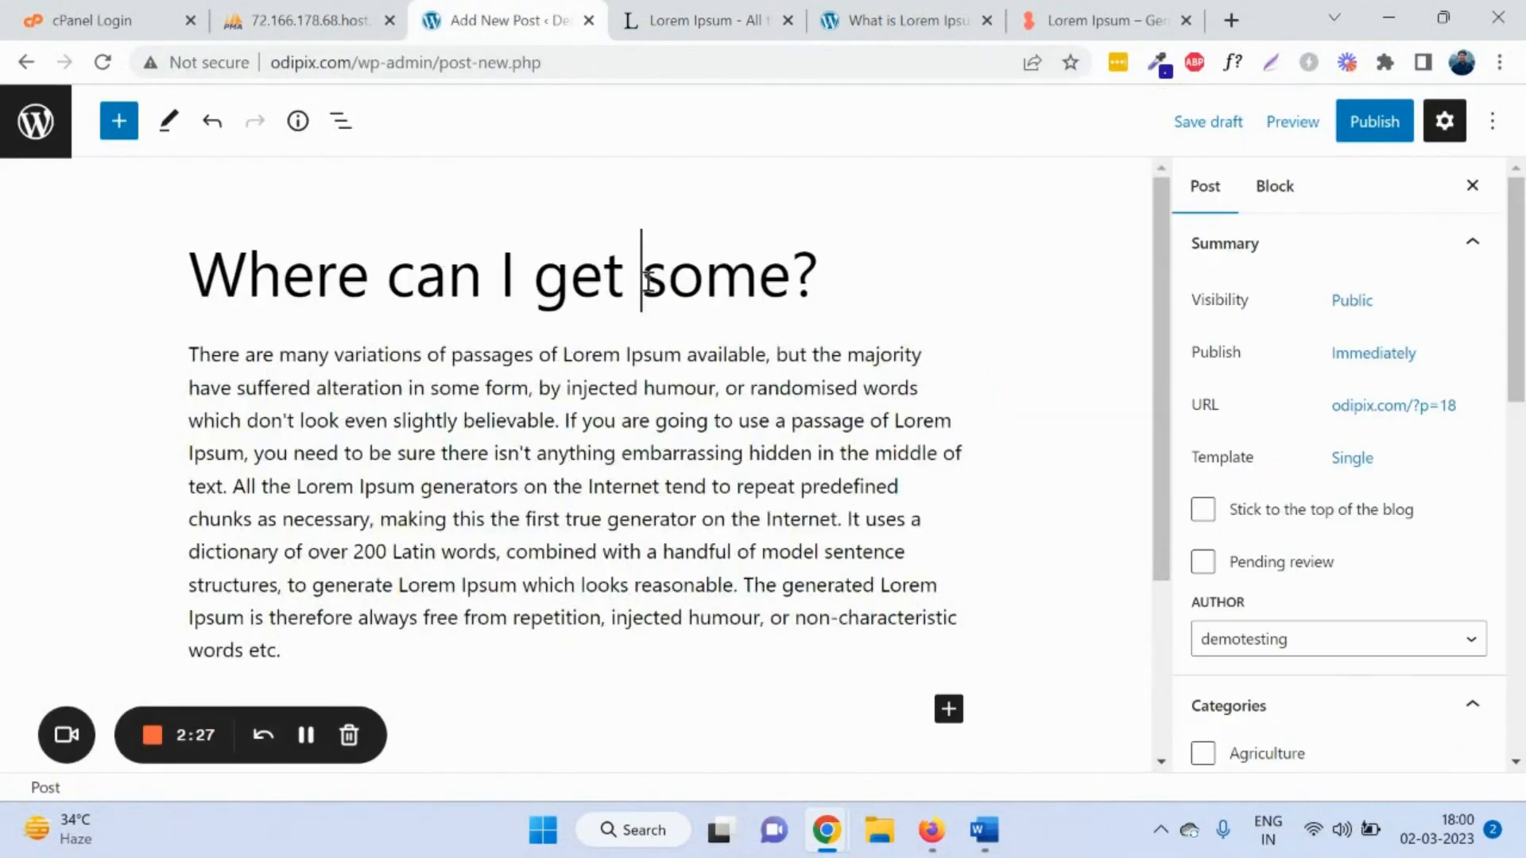
pyautogui.click(525, 425)
pyautogui.click(193, 357)
pyautogui.tripleClick(330, 487)
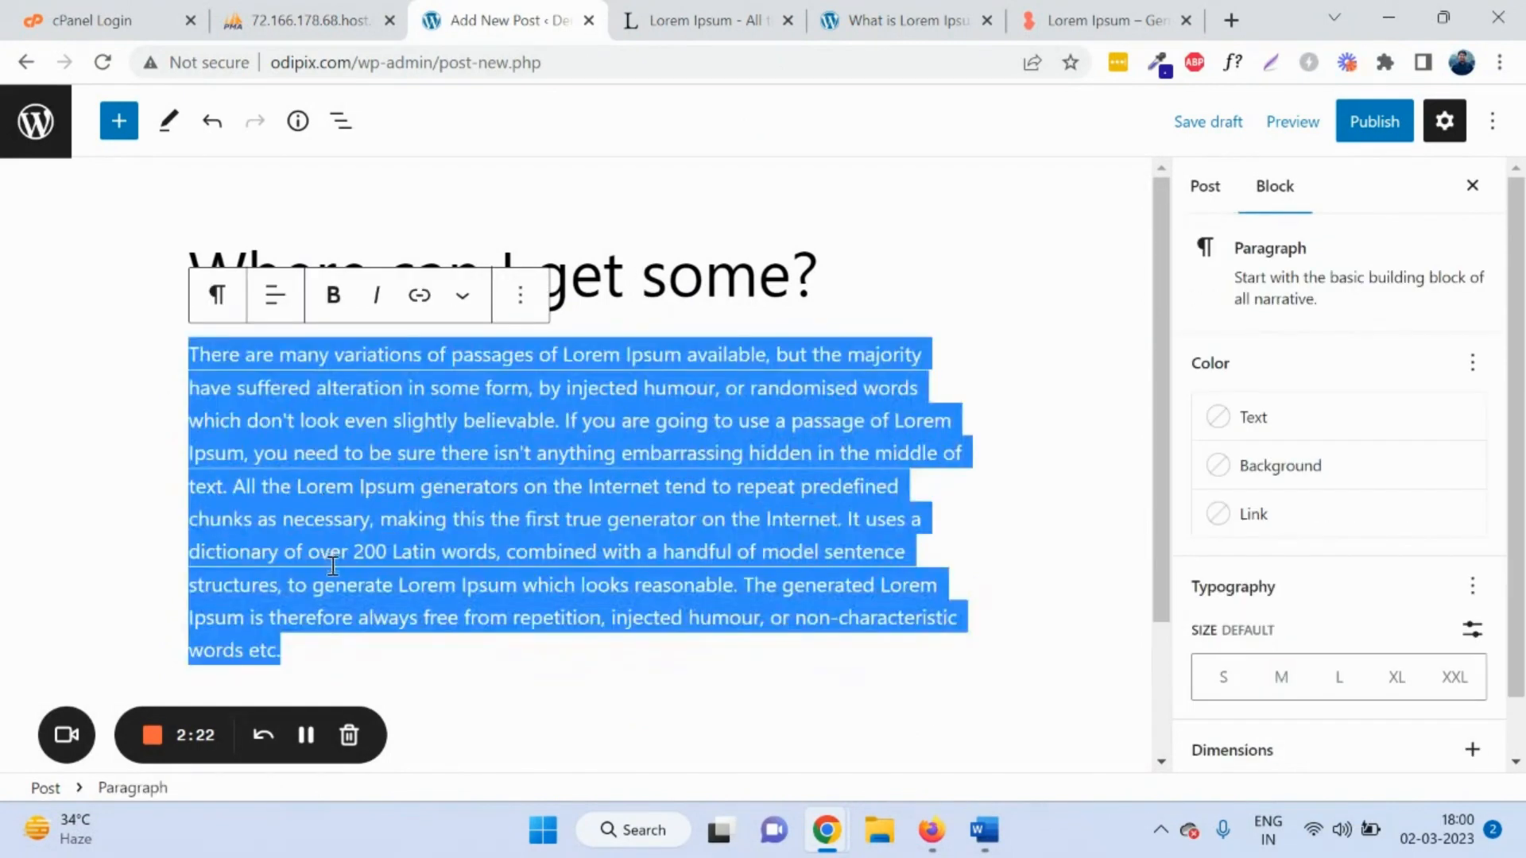
pyautogui.click(369, 645)
pyautogui.moveTo(334, 650); pyautogui.dragTo(185, 366)
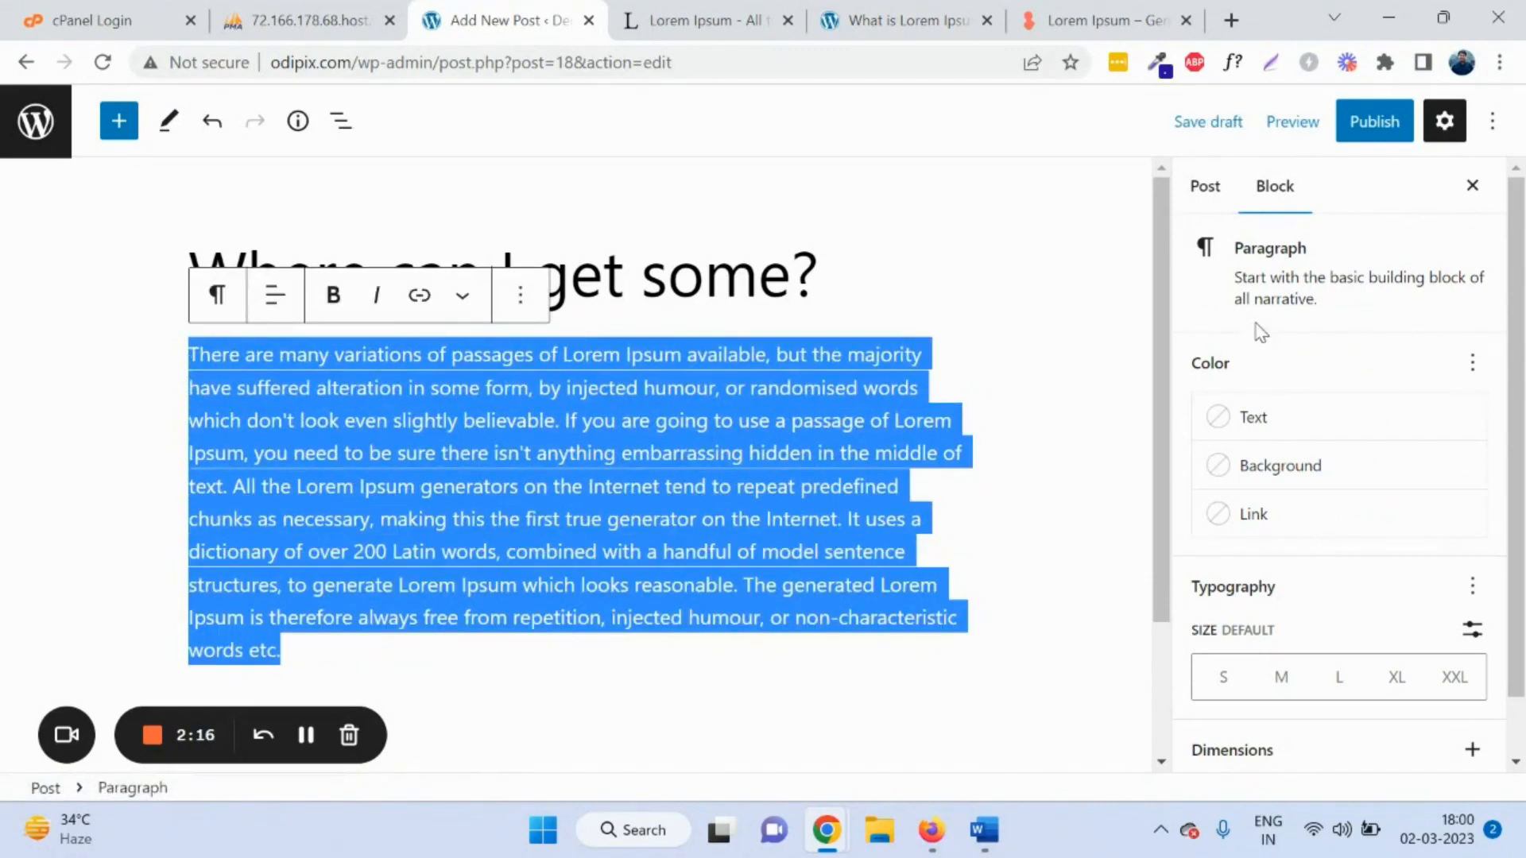
pyautogui.click(1209, 199)
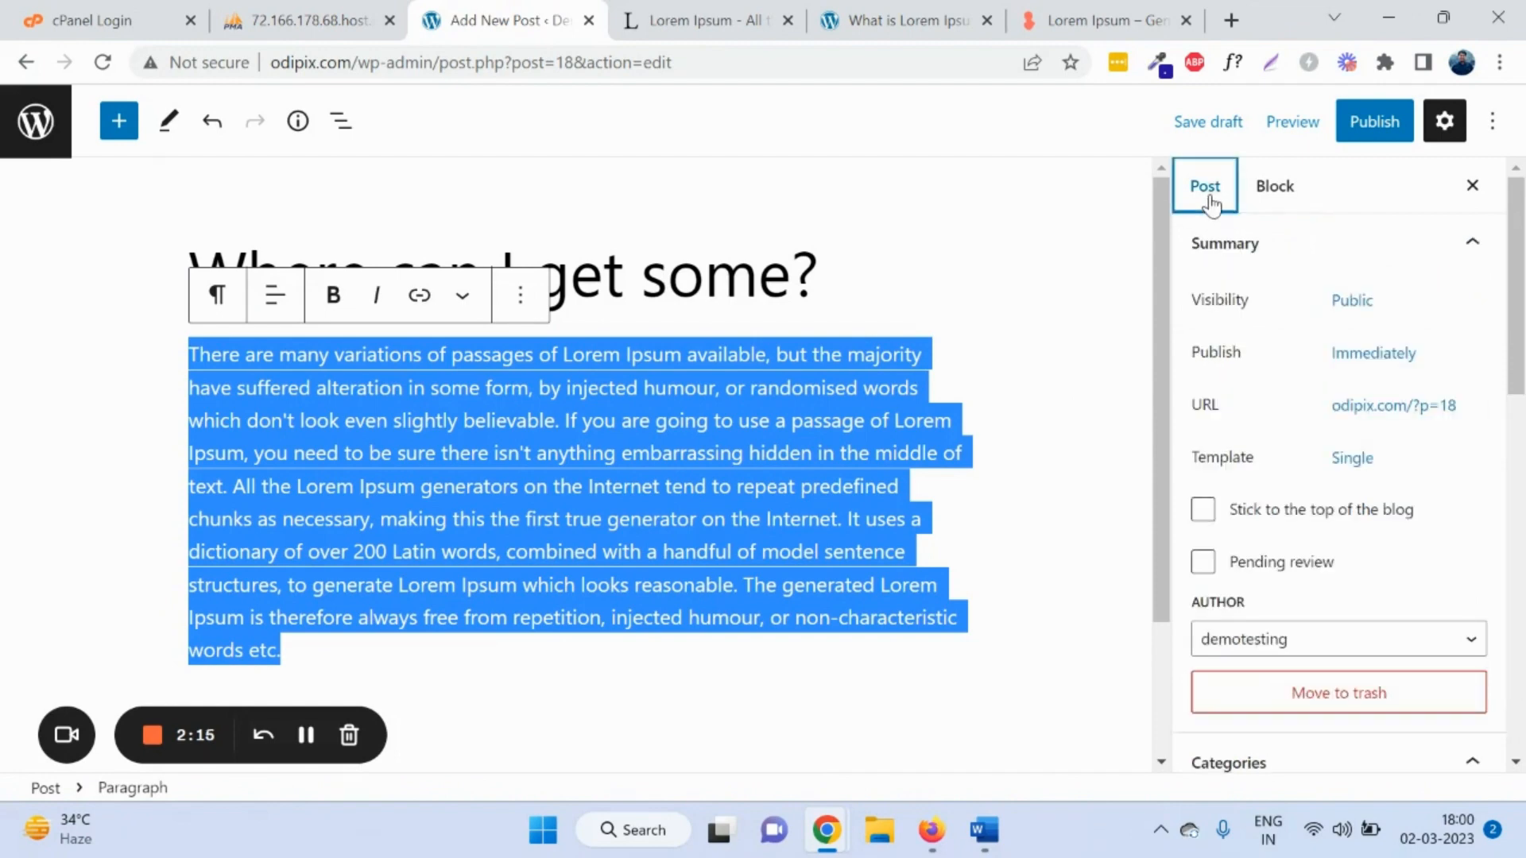
# Step: Collapse the Summary panel and tick the Agriculture category for the post
pyautogui.click(1272, 193)
pyautogui.scroll(-1, 1338, 467)
pyautogui.scroll(1, 1338, 467)
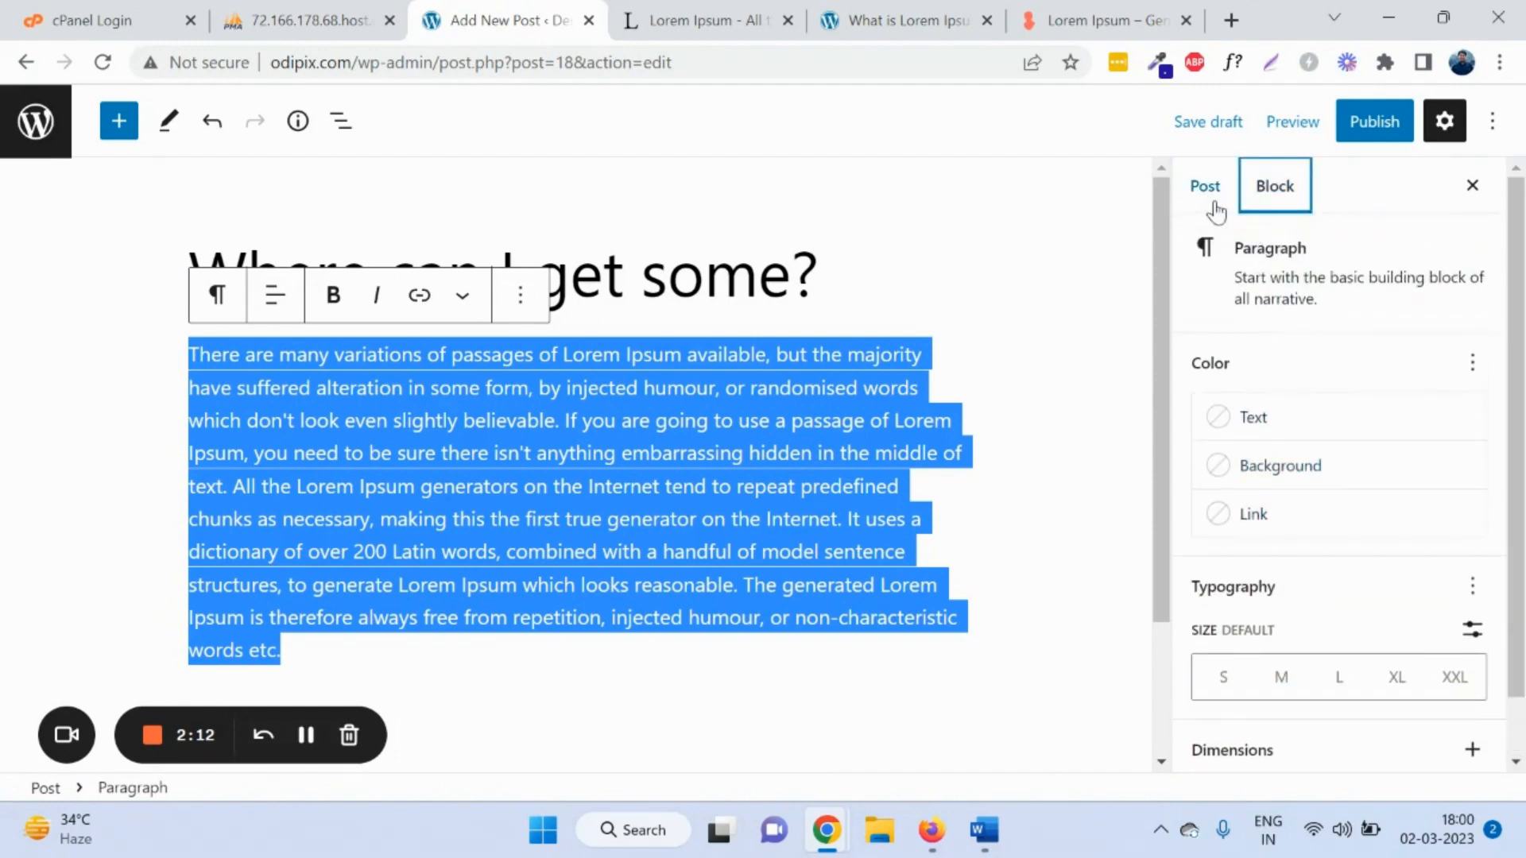
pyautogui.click(1204, 191)
pyautogui.click(1464, 243)
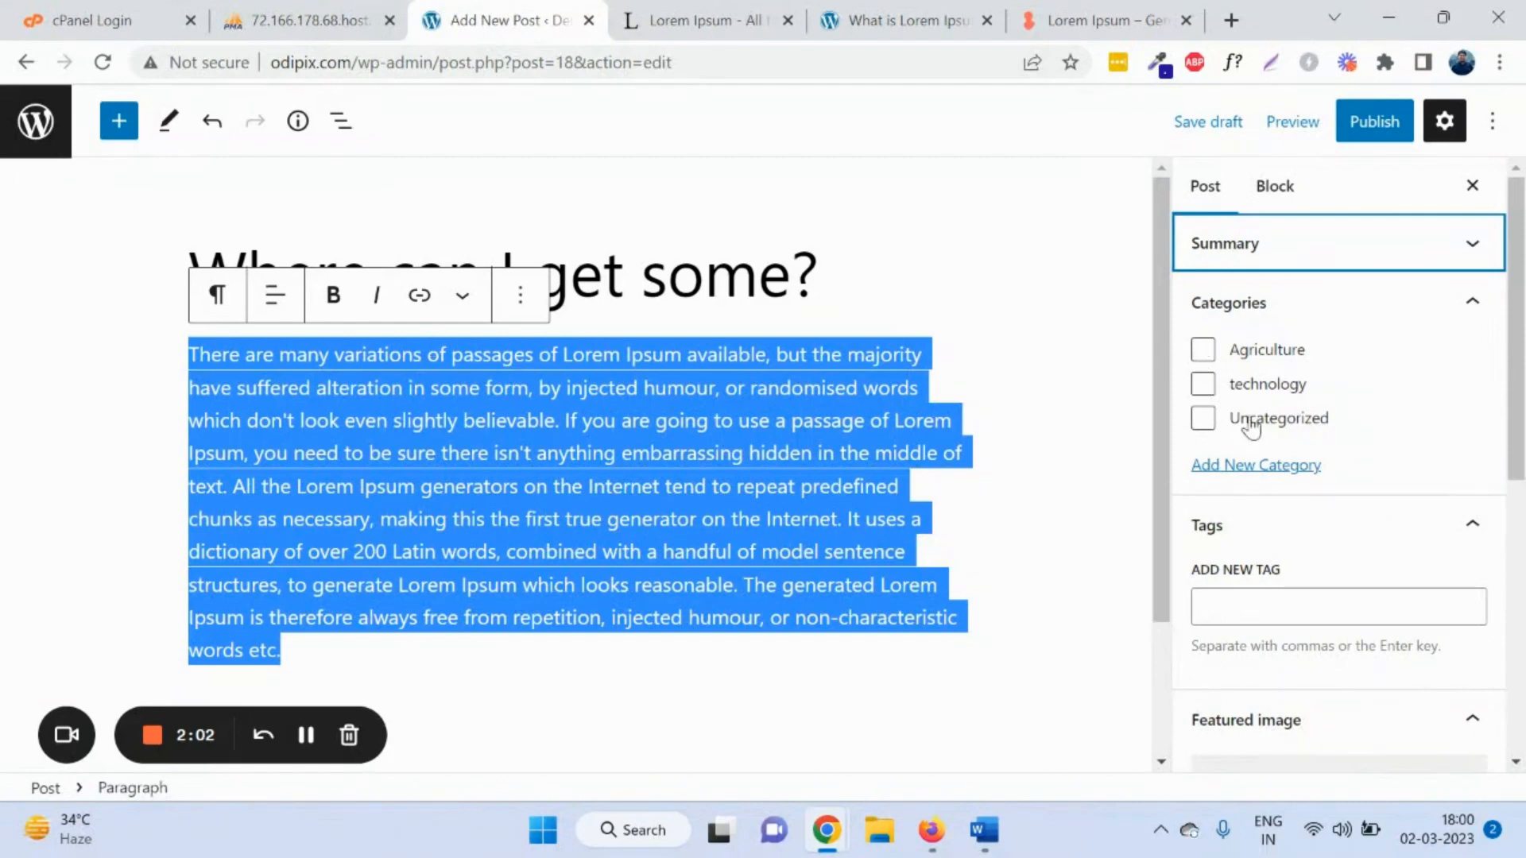
pyautogui.click(1204, 353)
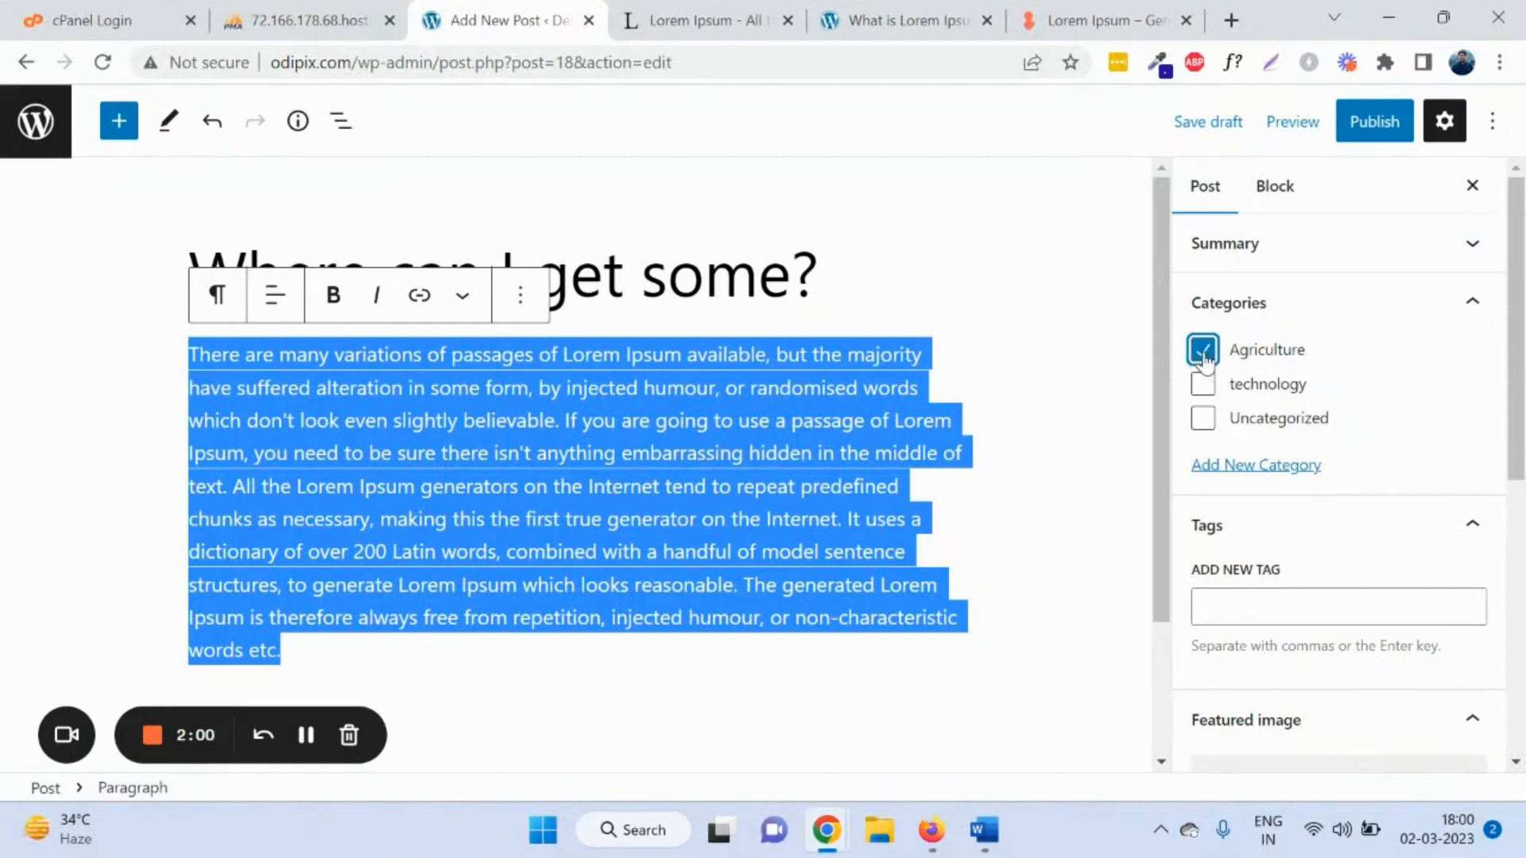
# Step: Create a new 'Business' category for the post
pyautogui.click(1264, 465)
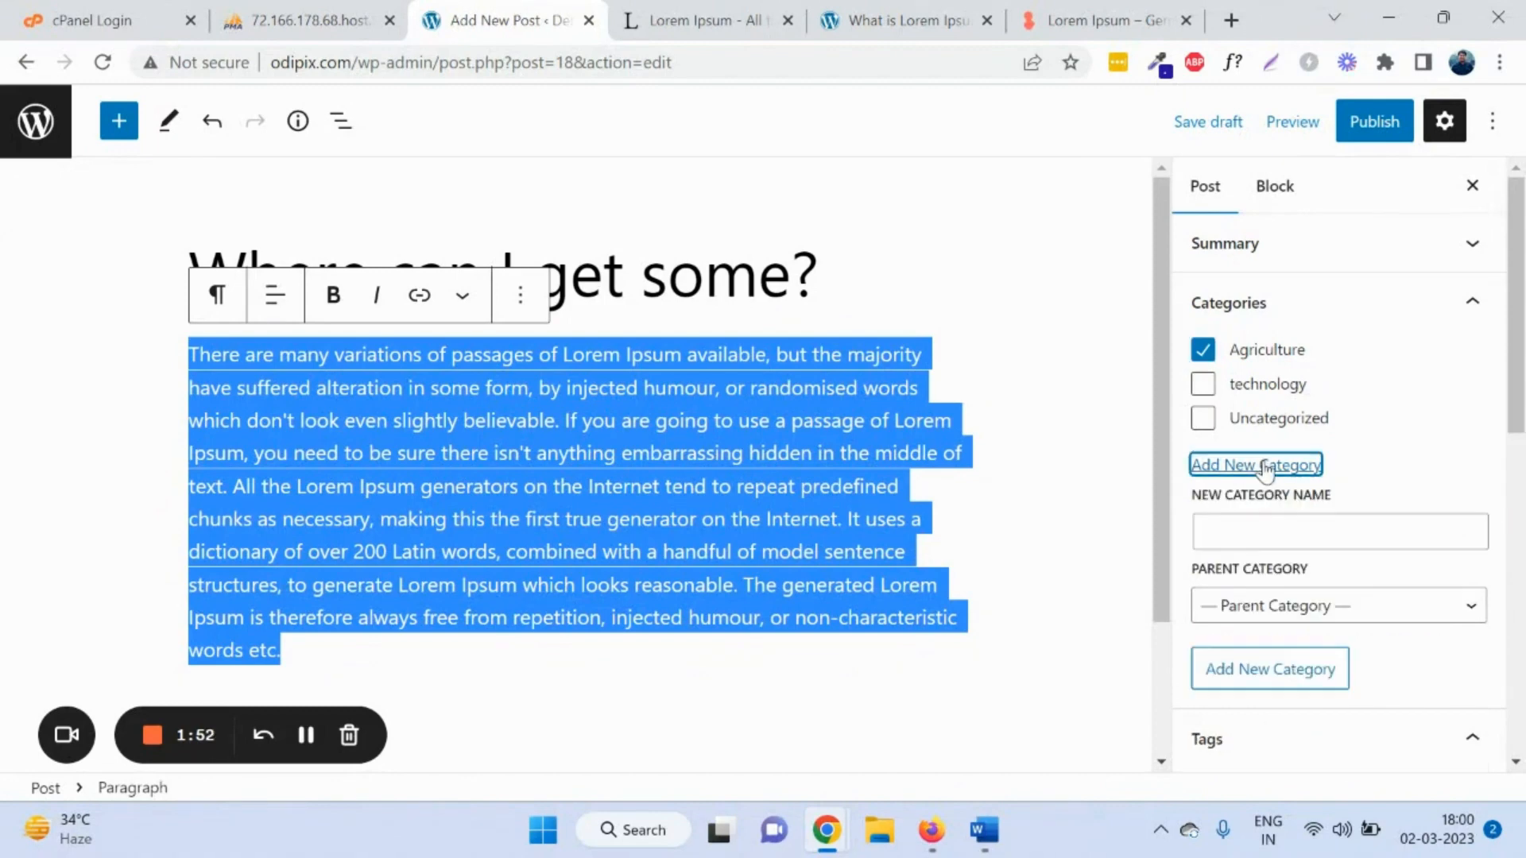
pyautogui.click(1287, 522)
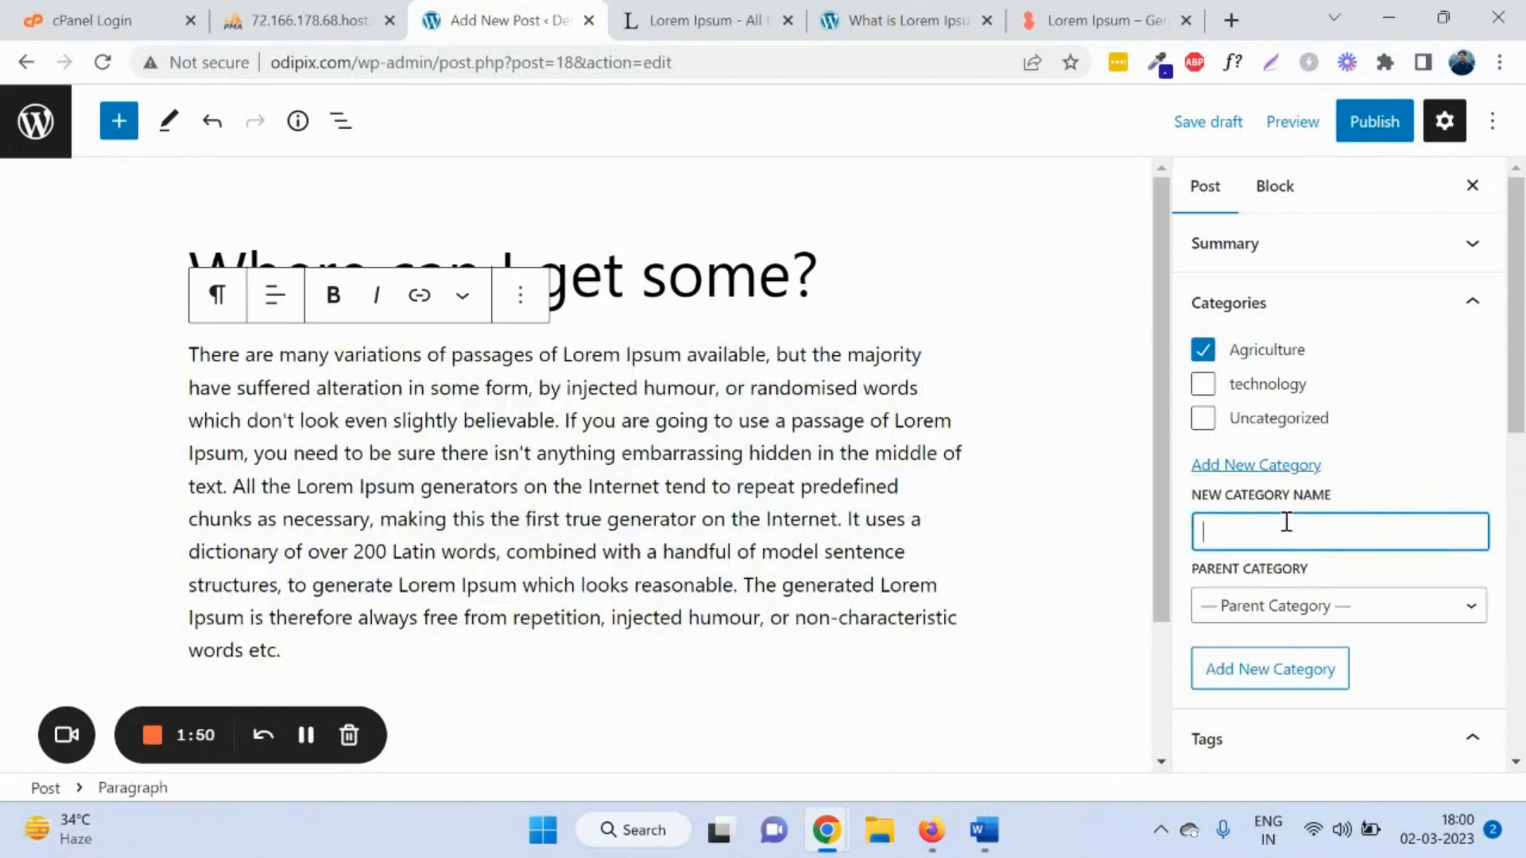
pyautogui.write('Business')
pyautogui.click(1283, 670)
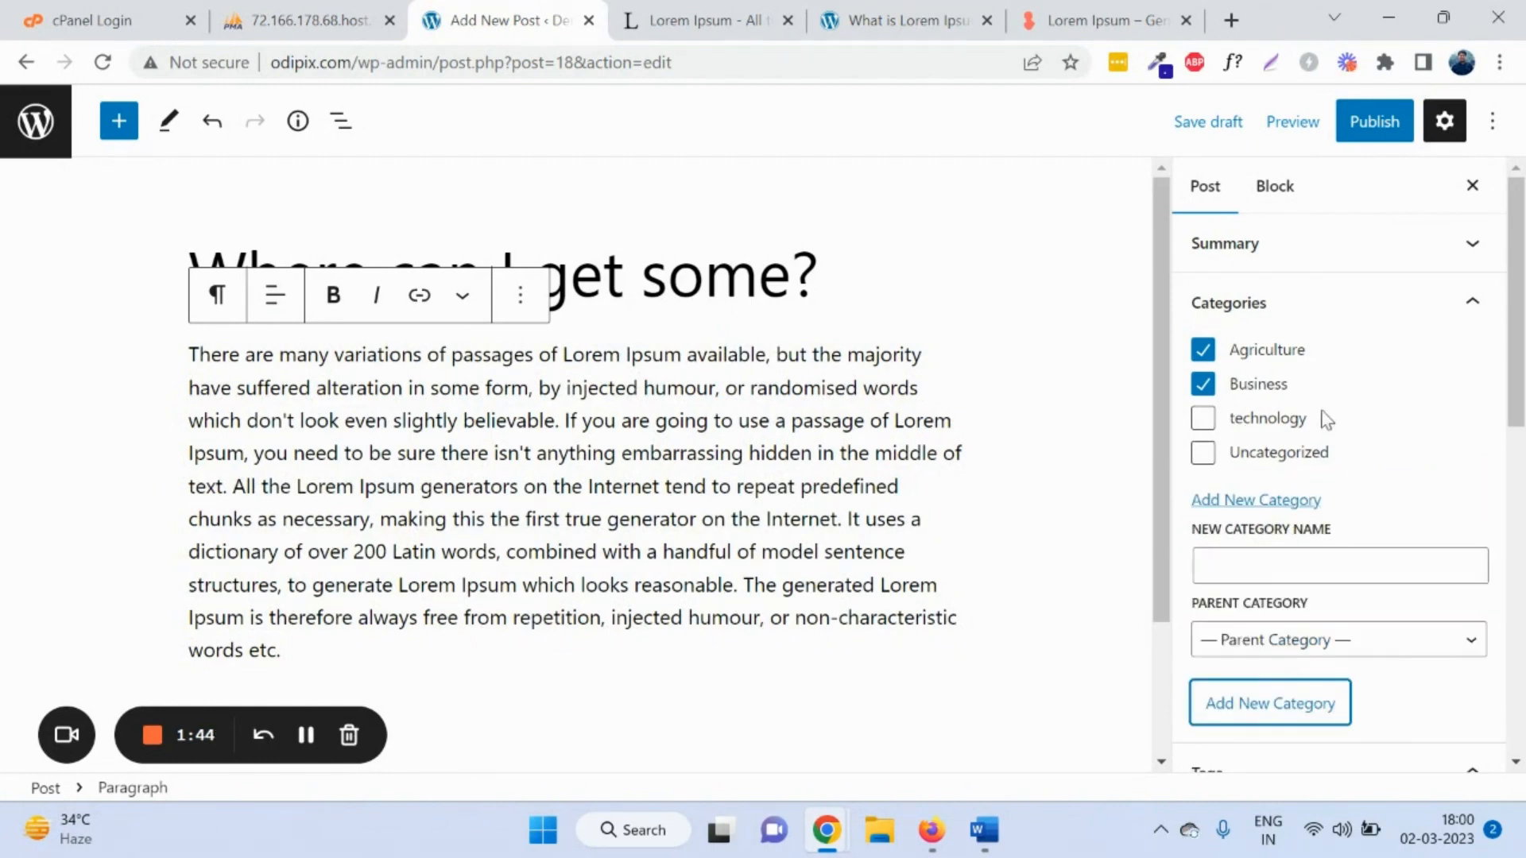
# Step: Add the tag 'Deomo post' to the post
pyautogui.scroll(-3, 1323, 420)
pyautogui.scroll(-2, 1318, 459)
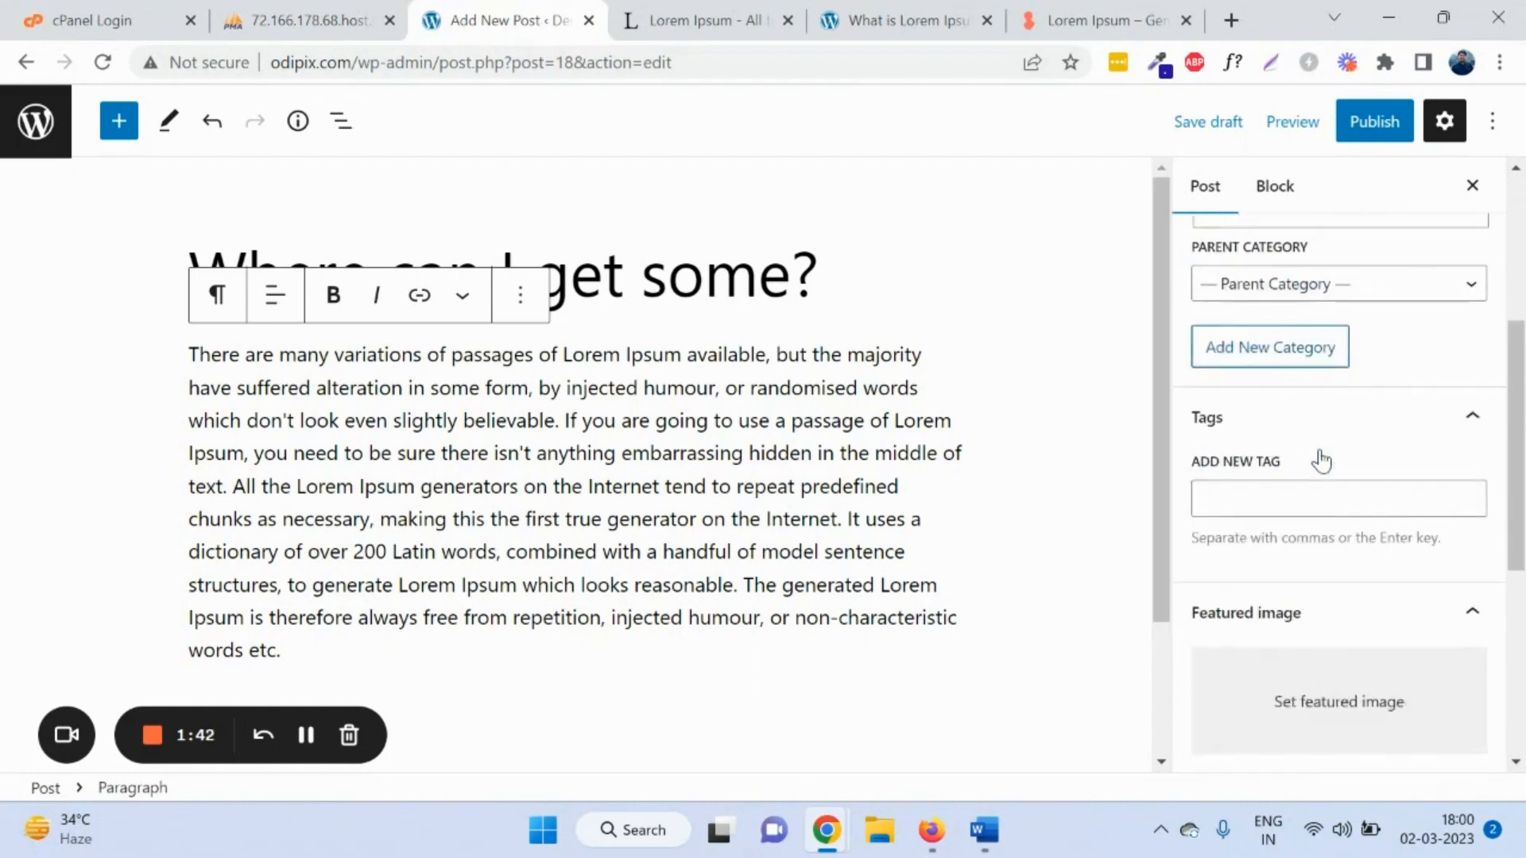
pyautogui.click(1322, 495)
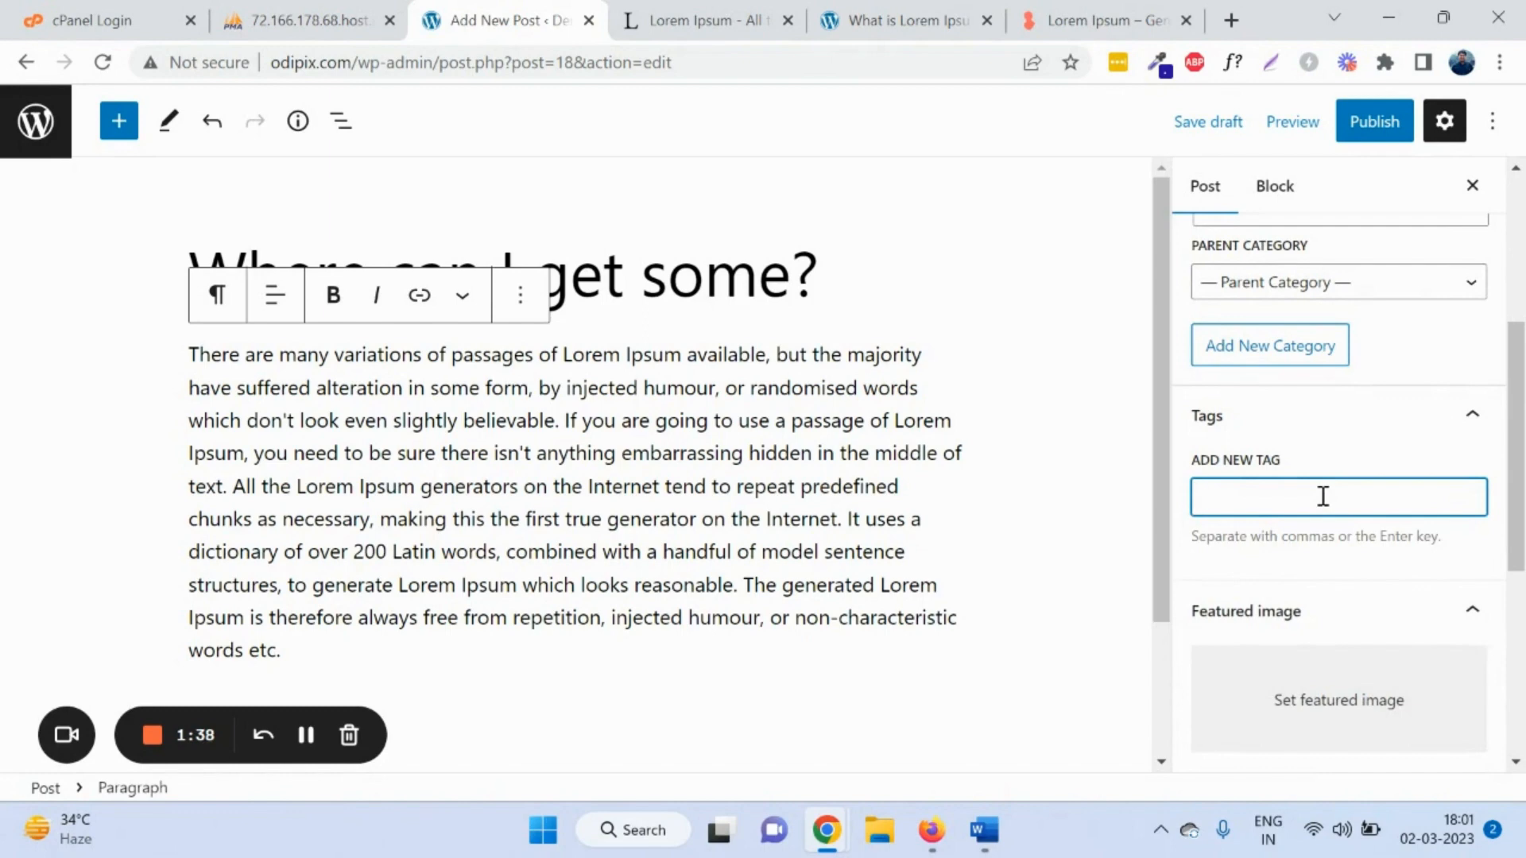
pyautogui.write('Deomo pos')
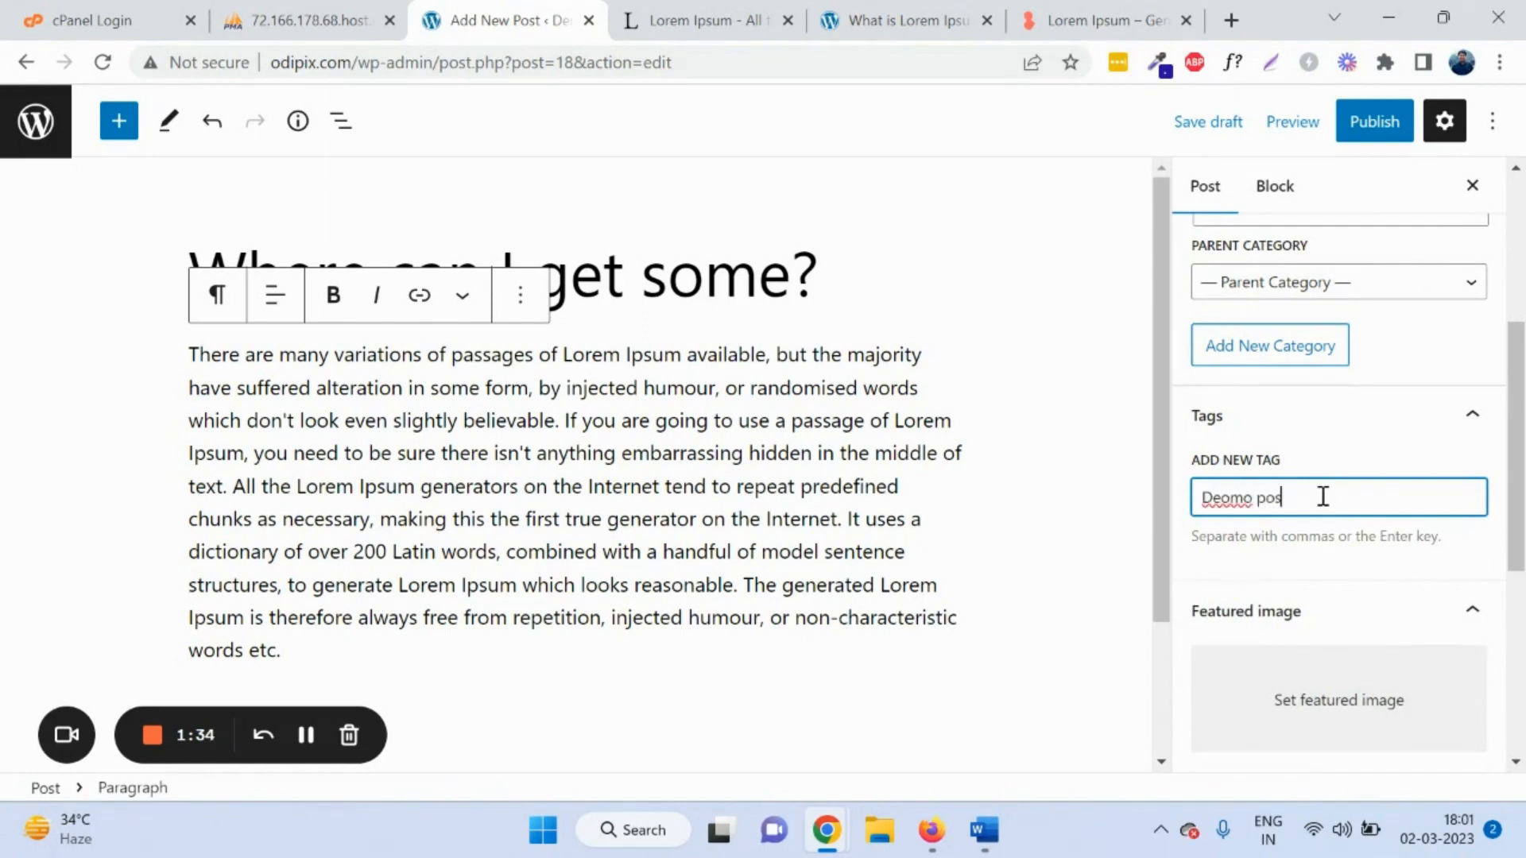
pyautogui.write('t')
pyautogui.press('Return')
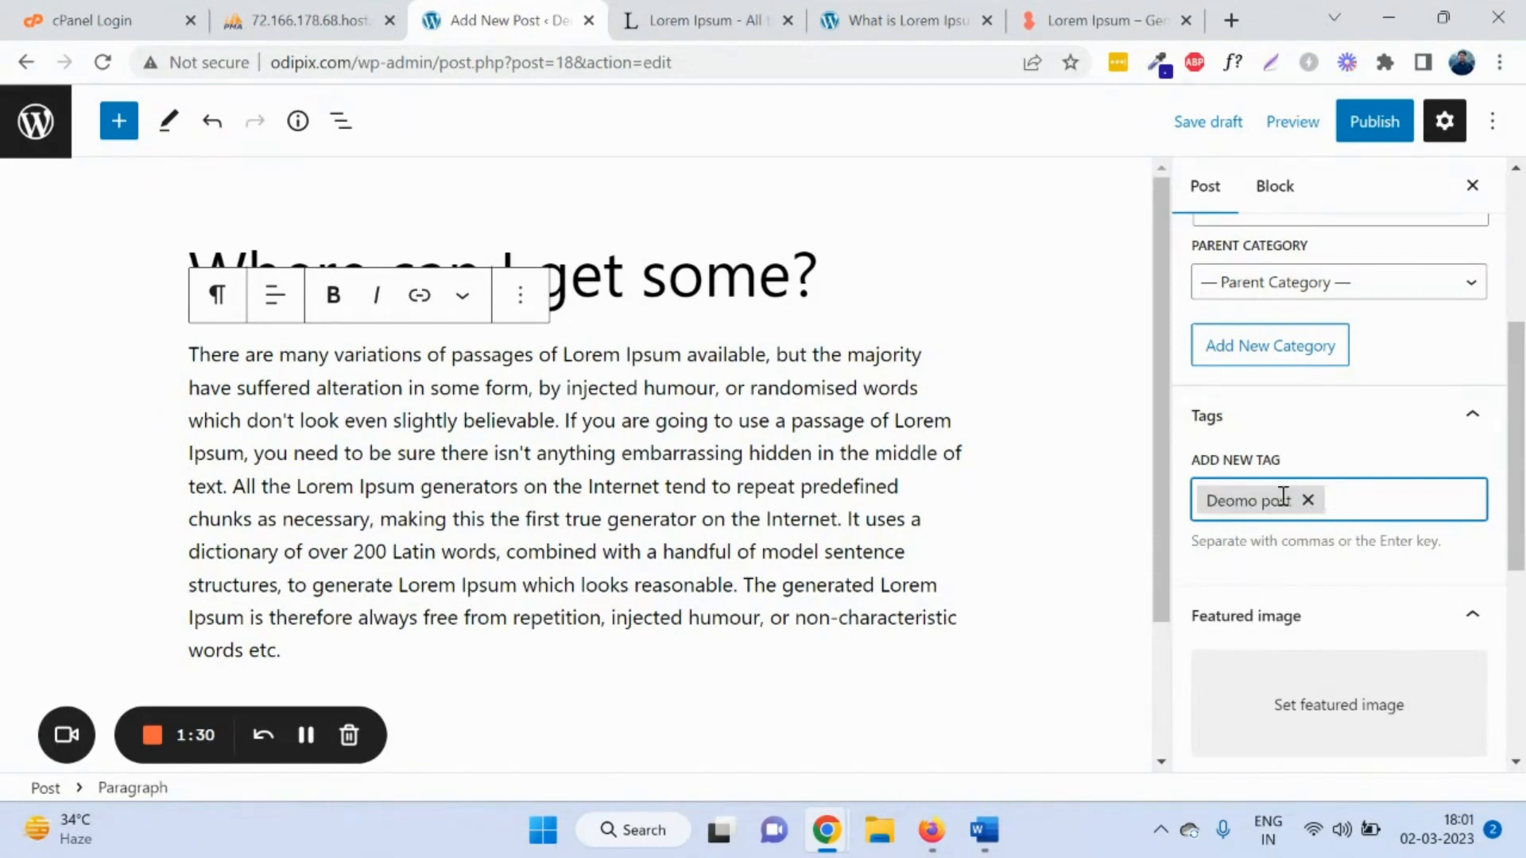
# Step: Upload Robotic-Surgery-Amri-Hospital-Bhubaneswar-1.jpg and set it as the featured image
pyautogui.scroll(-3, 1322, 572)
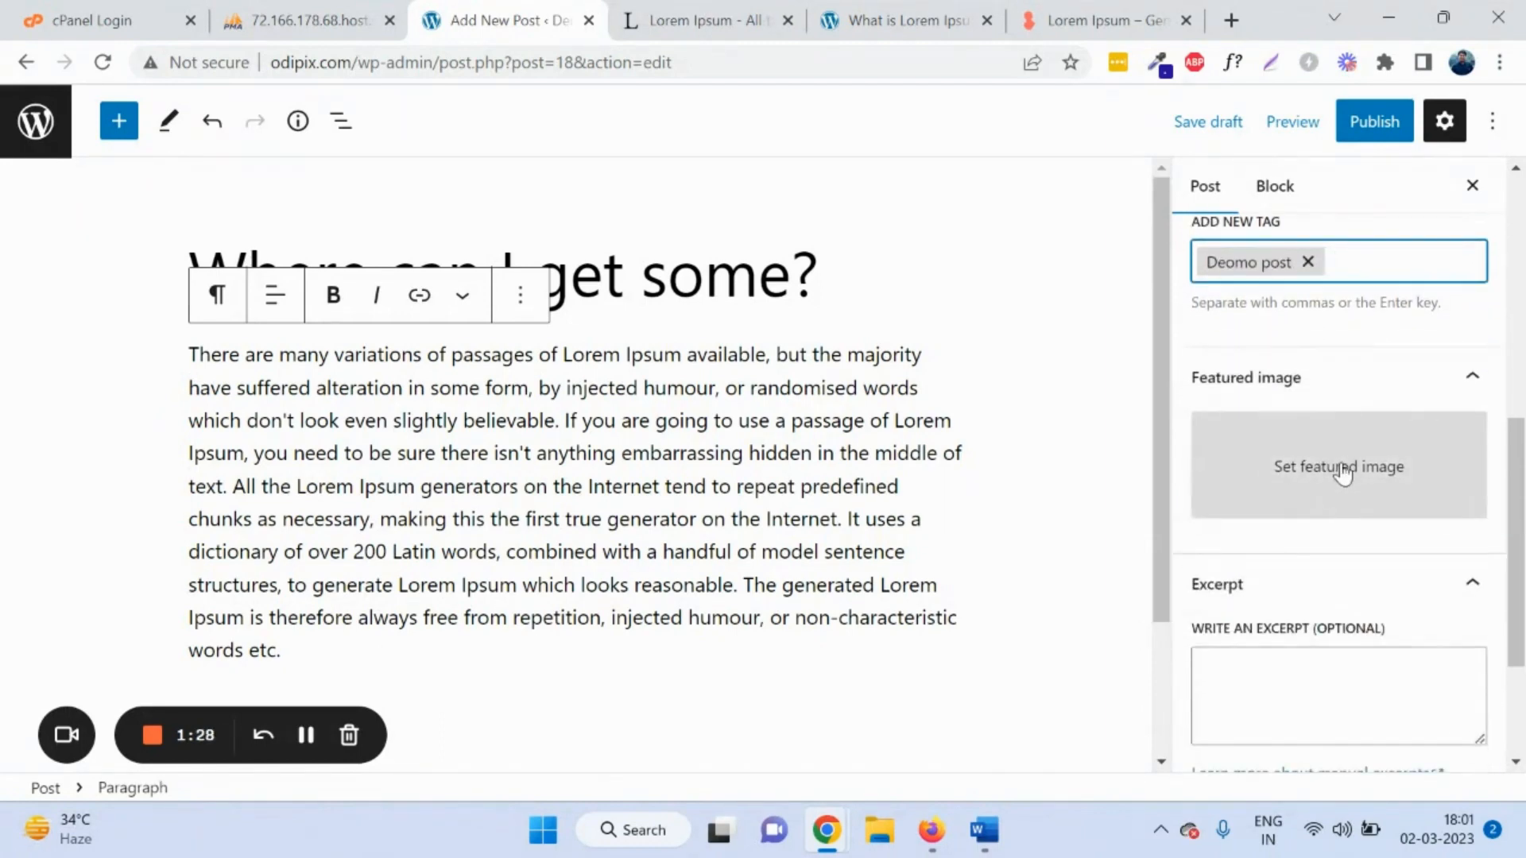
pyautogui.click(1343, 473)
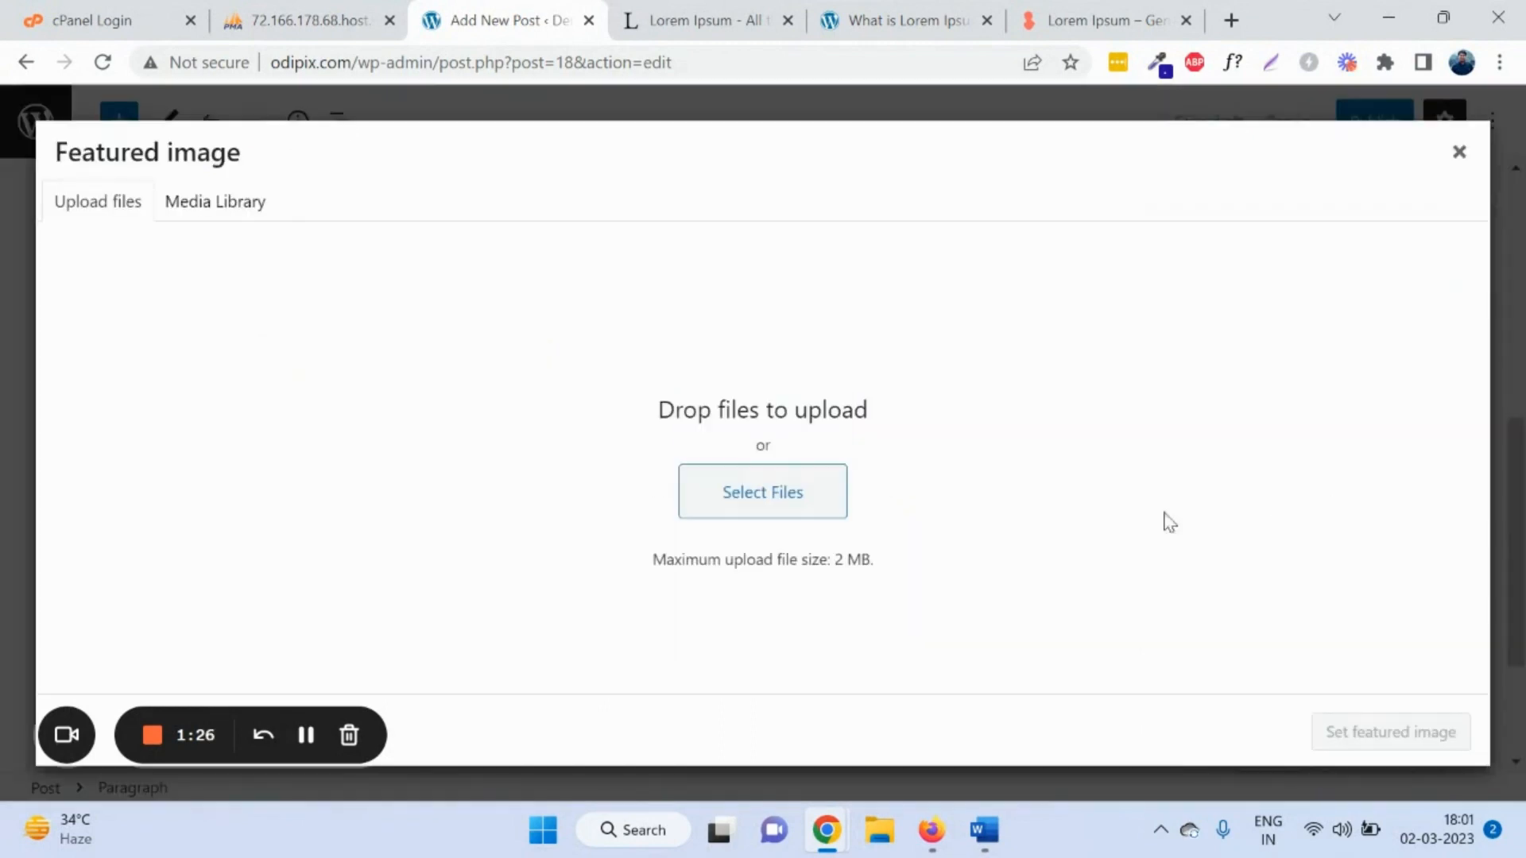
pyautogui.click(795, 505)
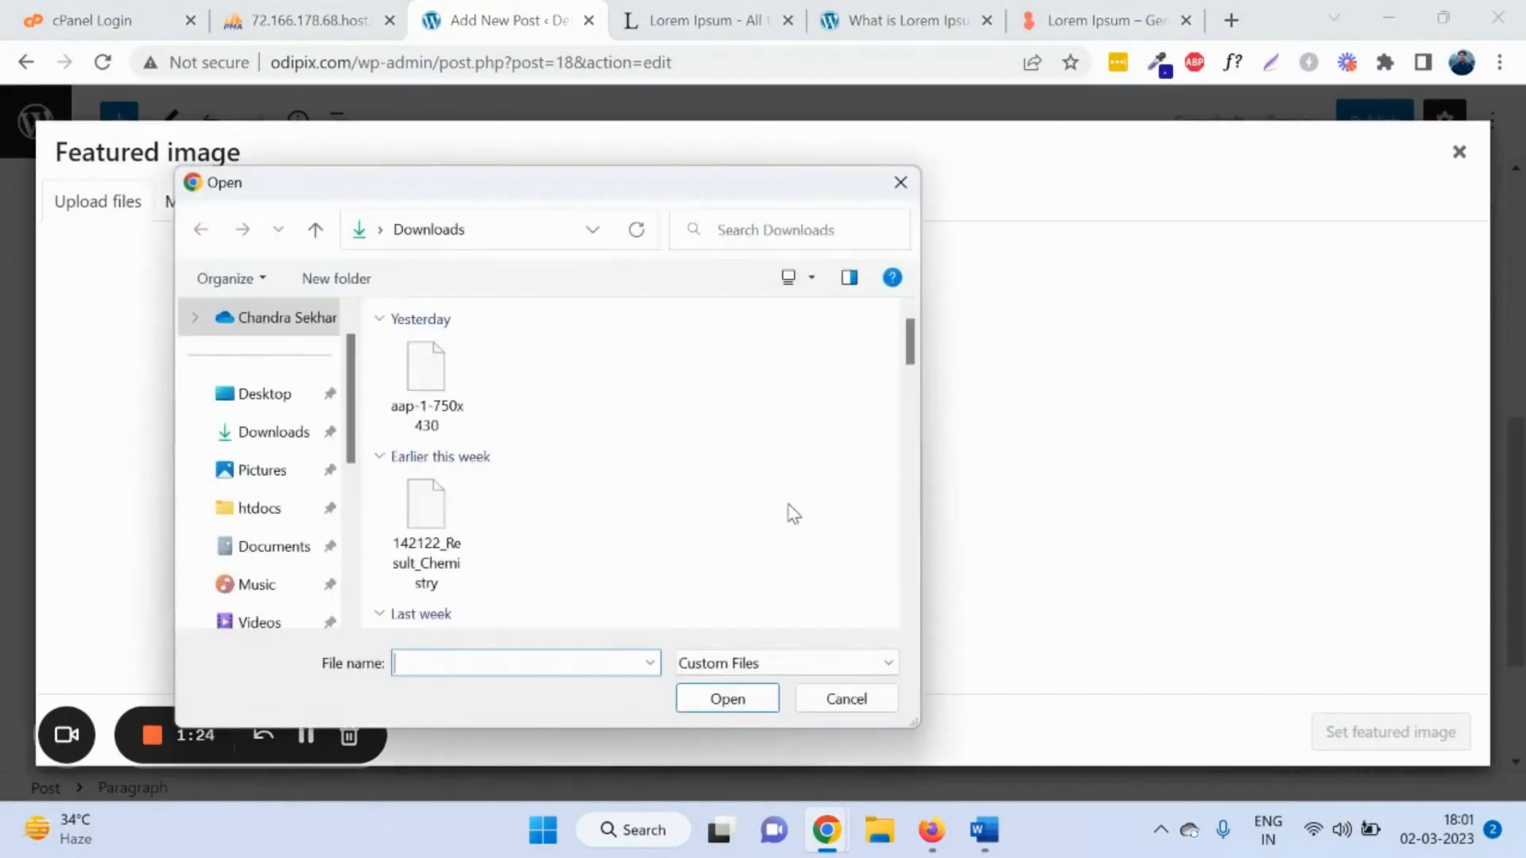
pyautogui.scroll(-3, 702, 470)
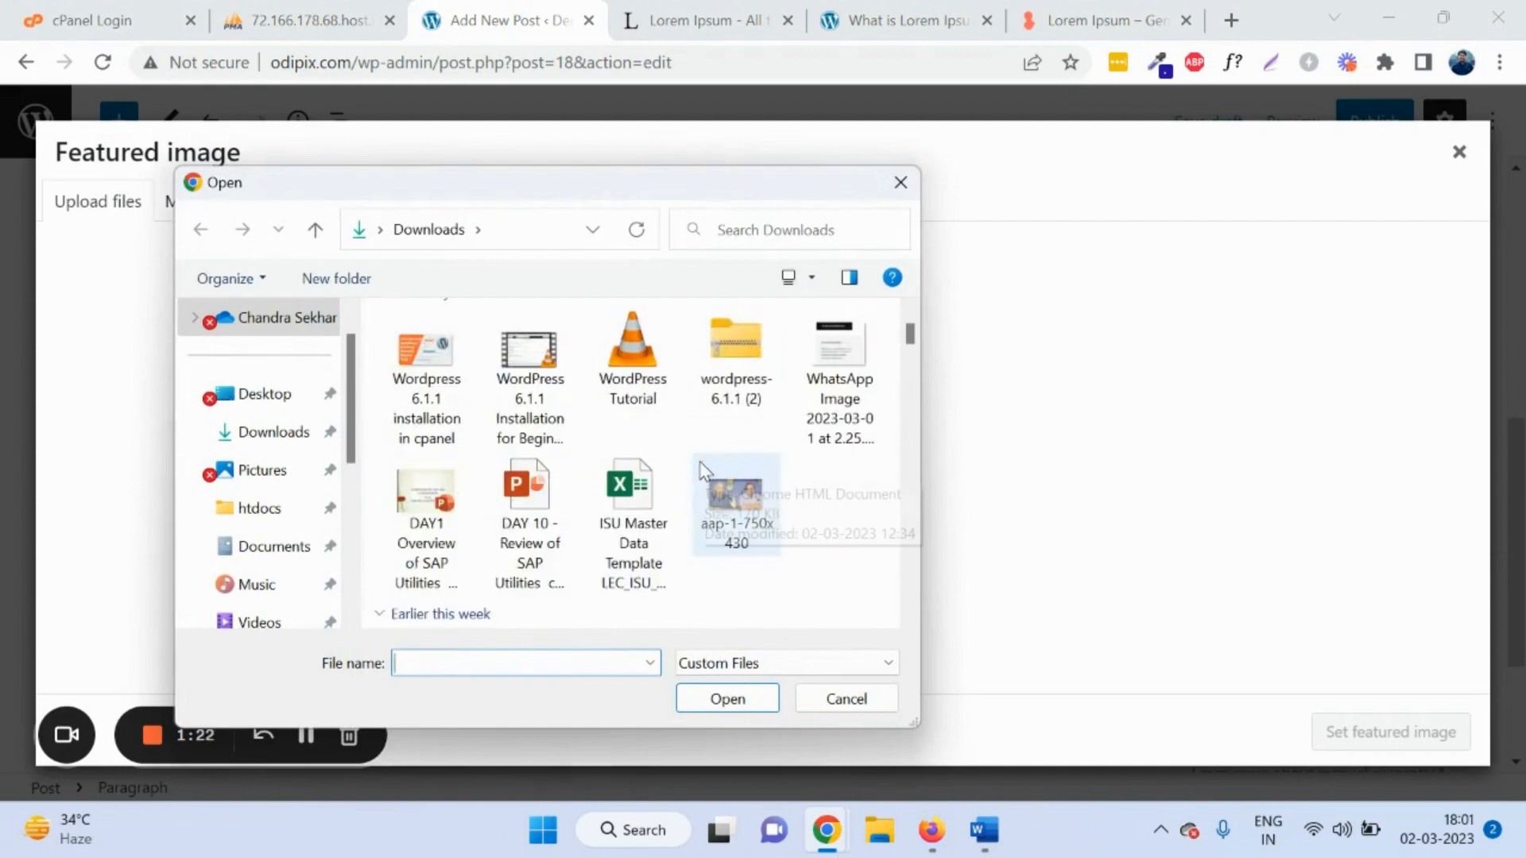
pyautogui.scroll(-5, 685, 532)
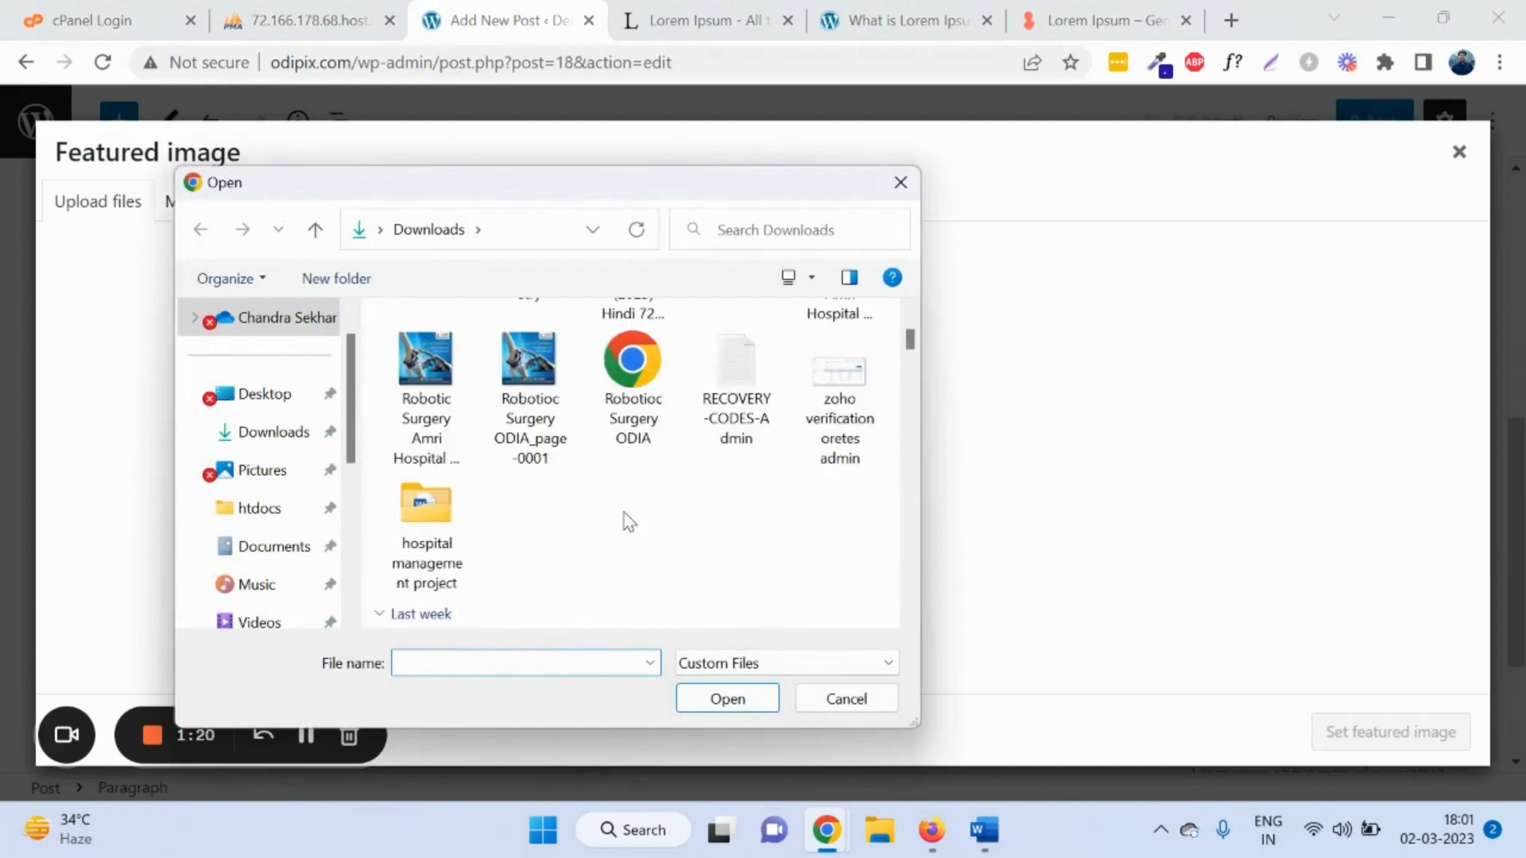
pyautogui.scroll(-8, 629, 522)
pyautogui.scroll(8, 630, 523)
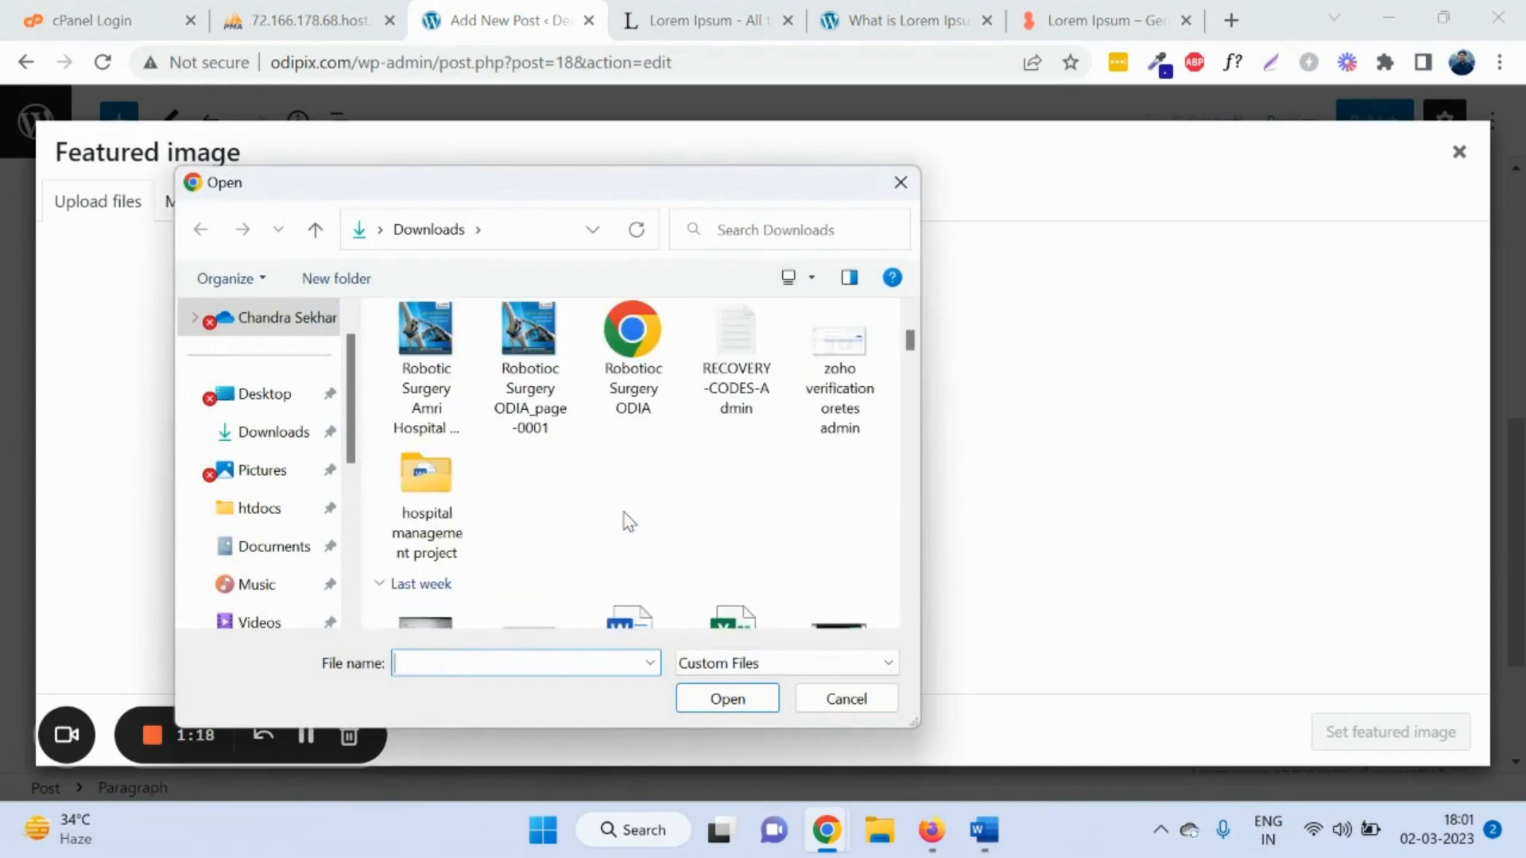
pyautogui.scroll(-3, 625, 515)
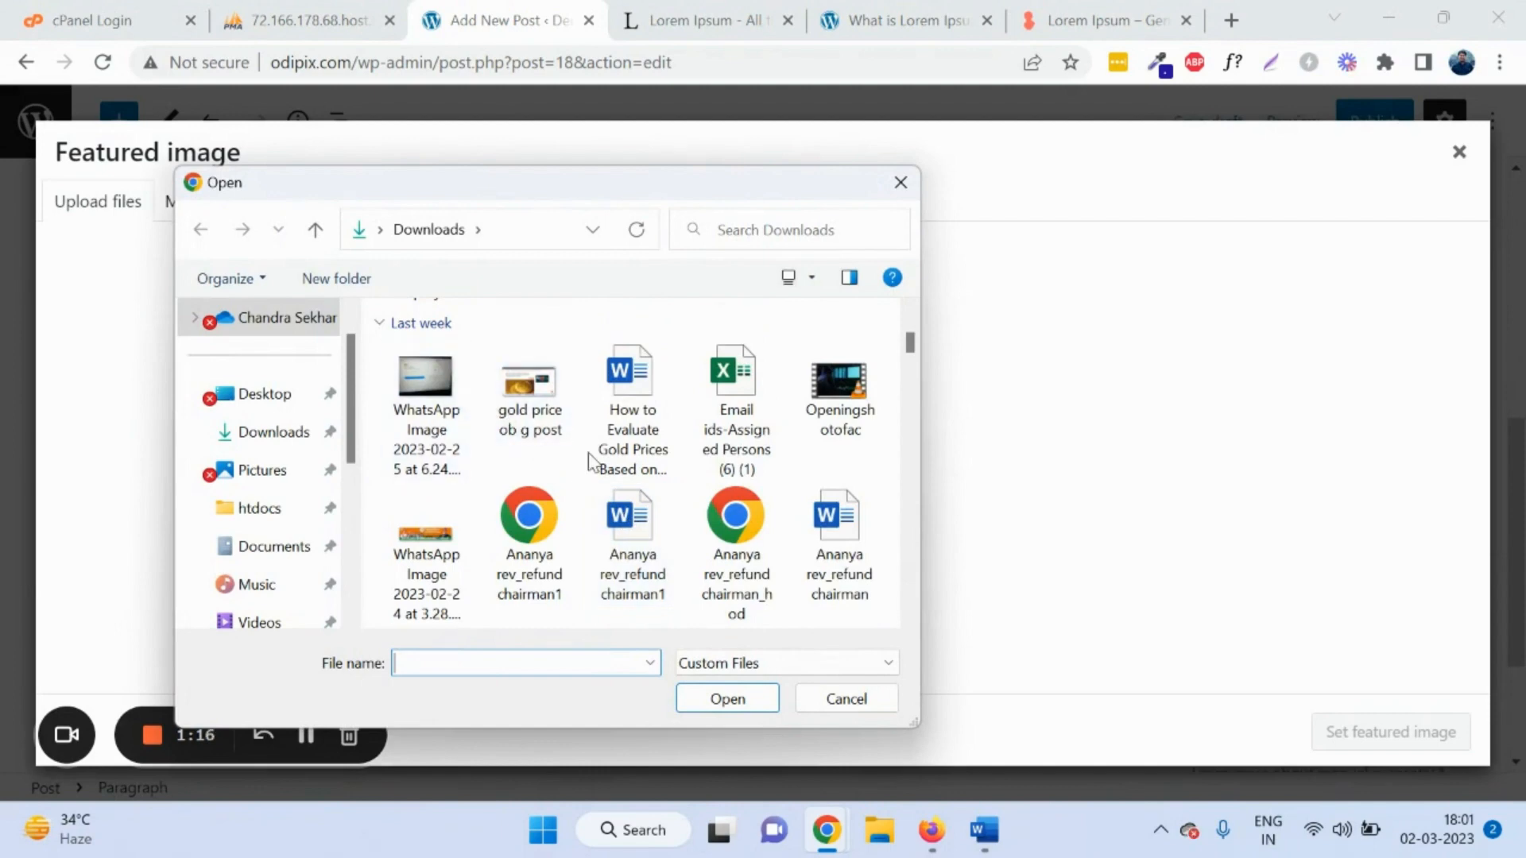
pyautogui.scroll(3, 540, 412)
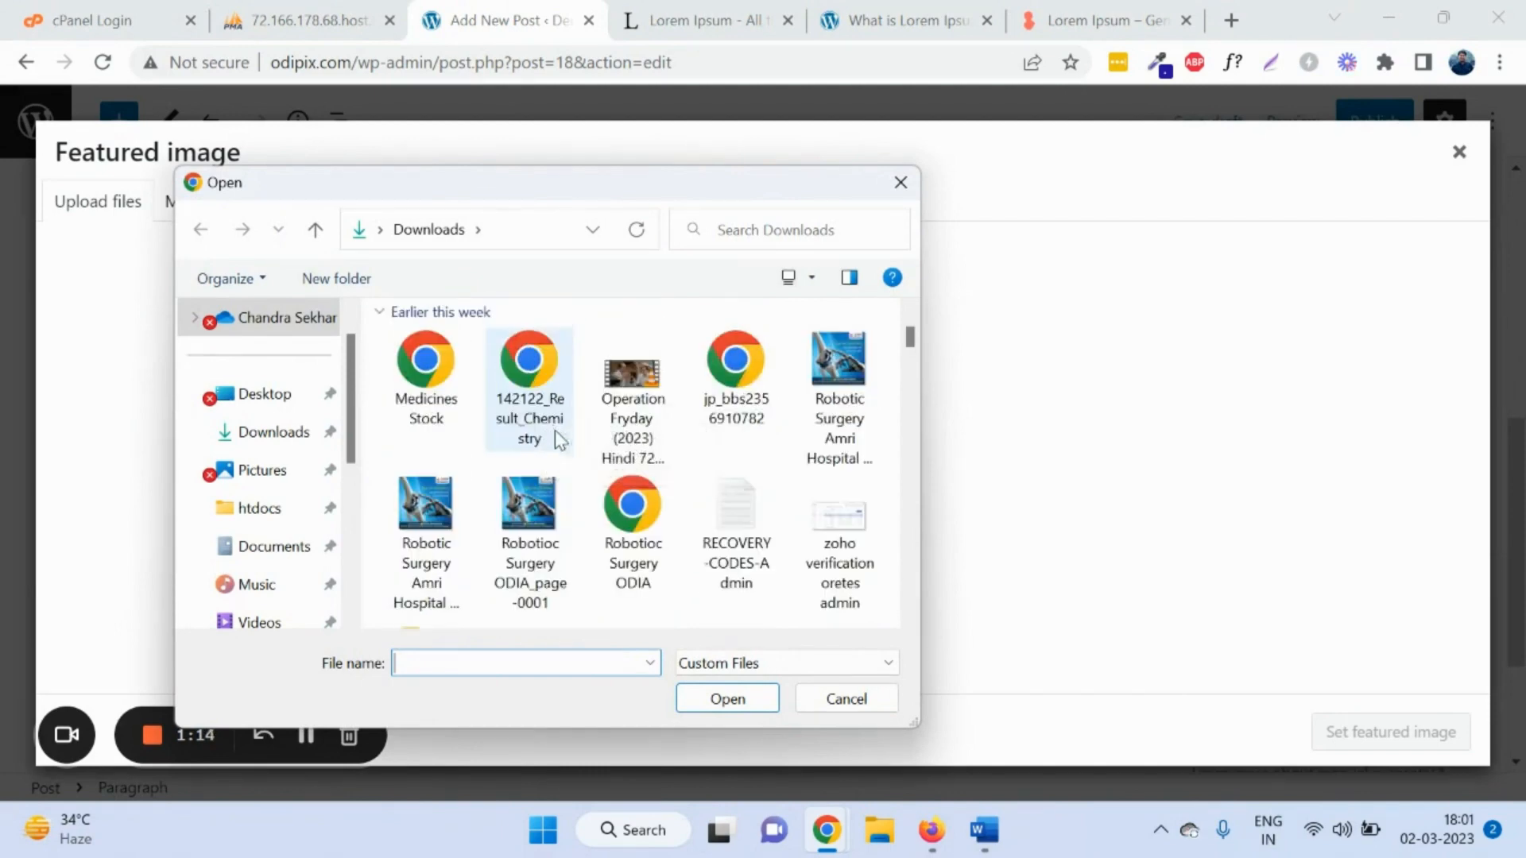
pyautogui.click(451, 511)
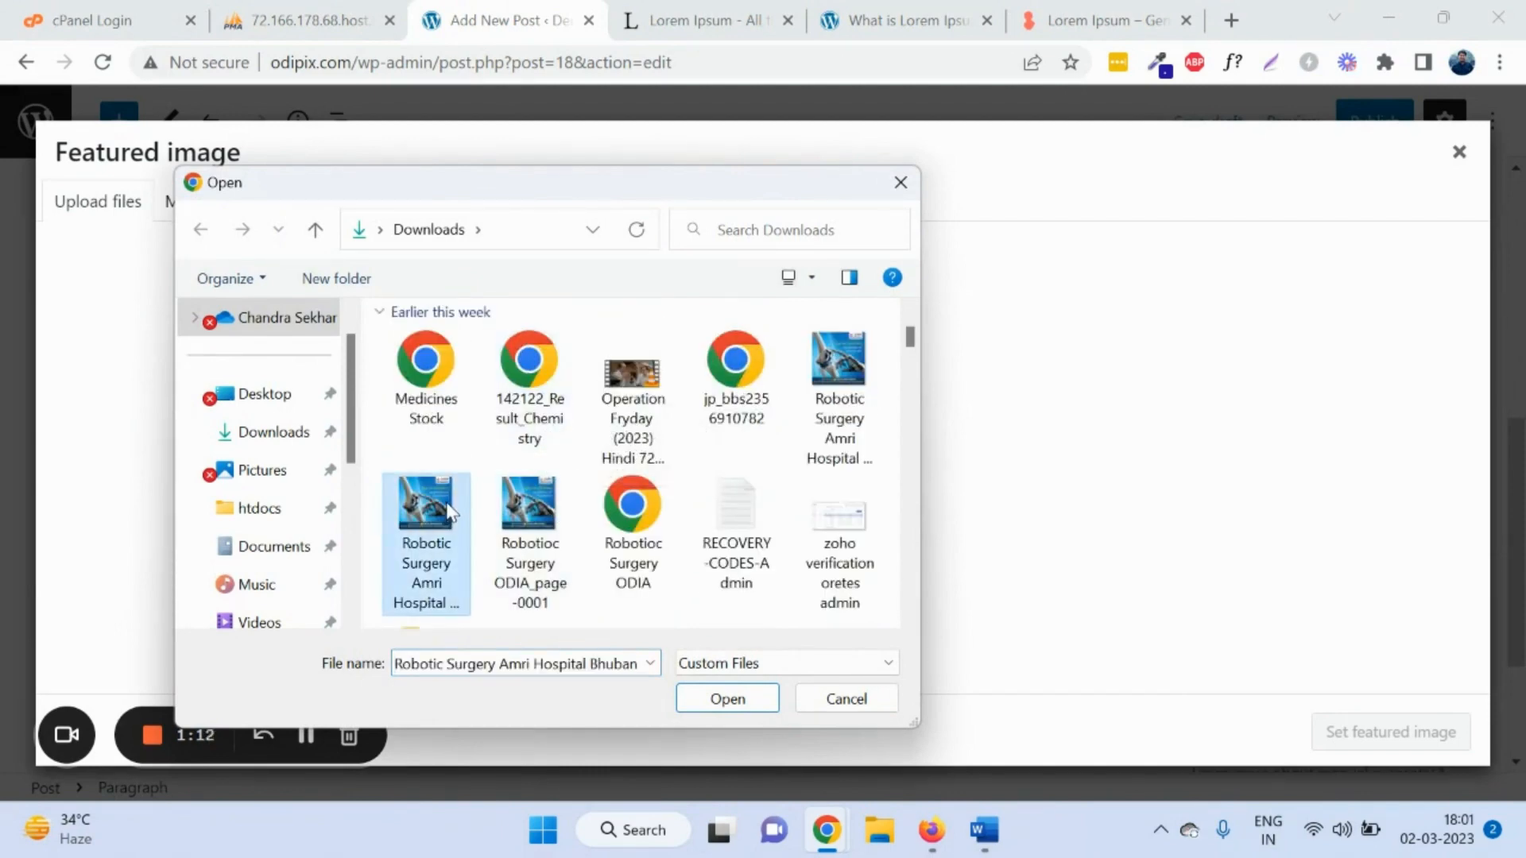
pyautogui.doubleClick(445, 504)
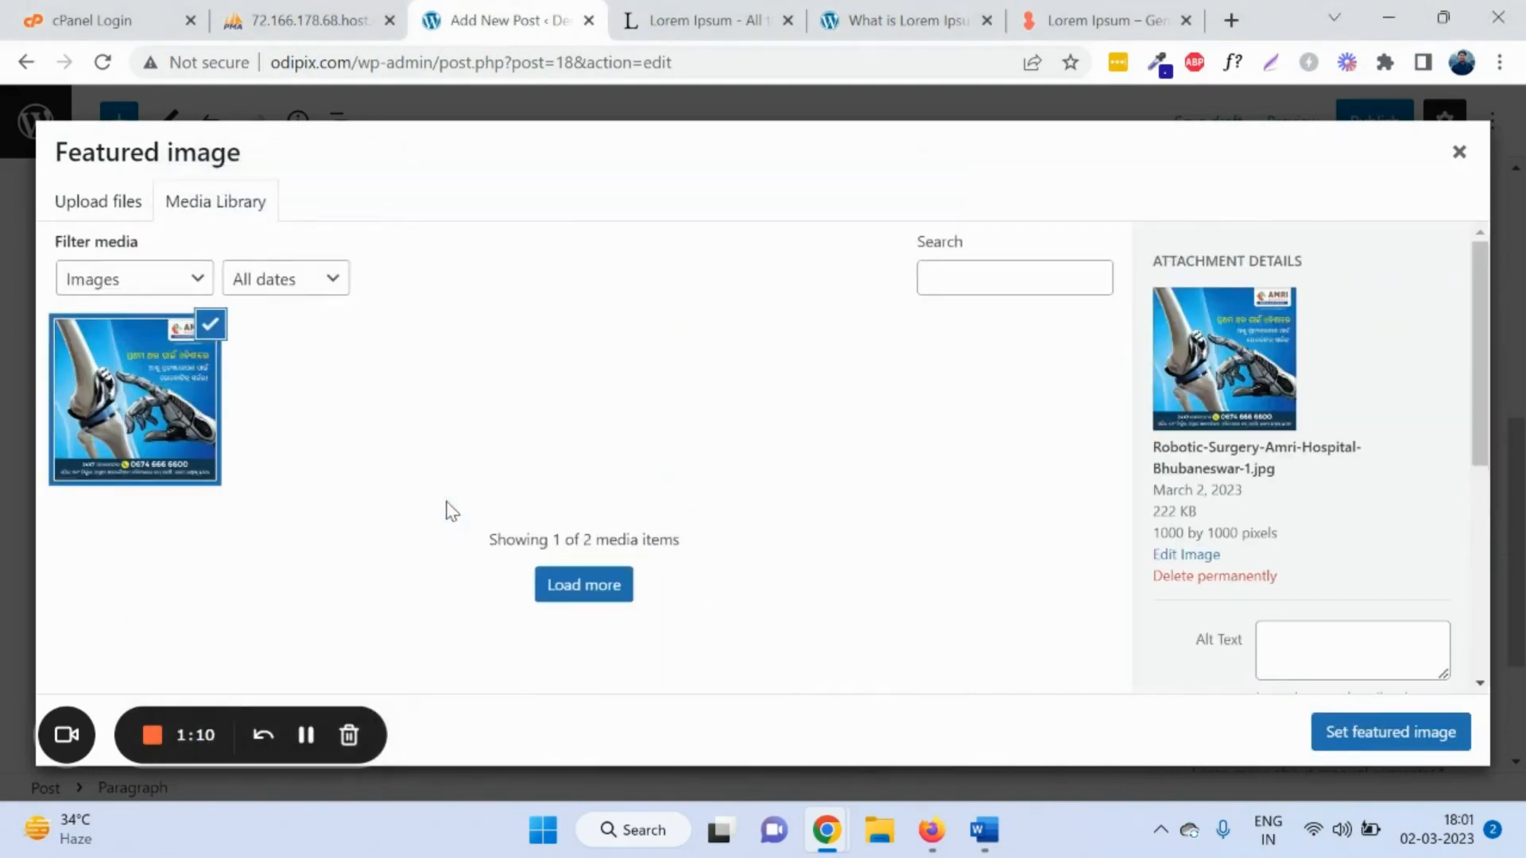
pyautogui.click(1404, 741)
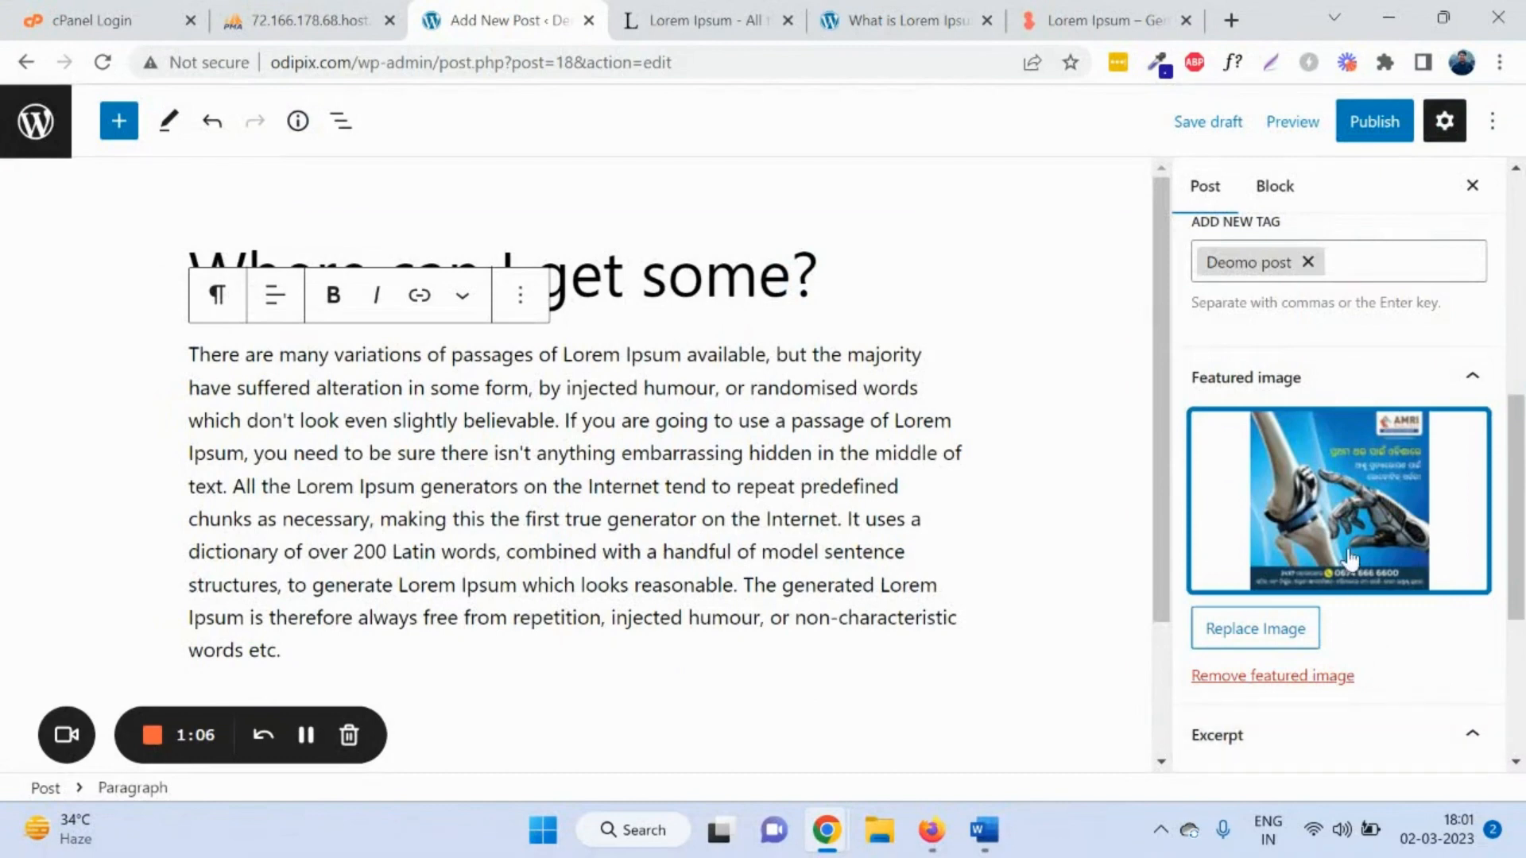
# Step: Select the post title and body text to check them, then return to post settings
pyautogui.tripleClick(703, 277)
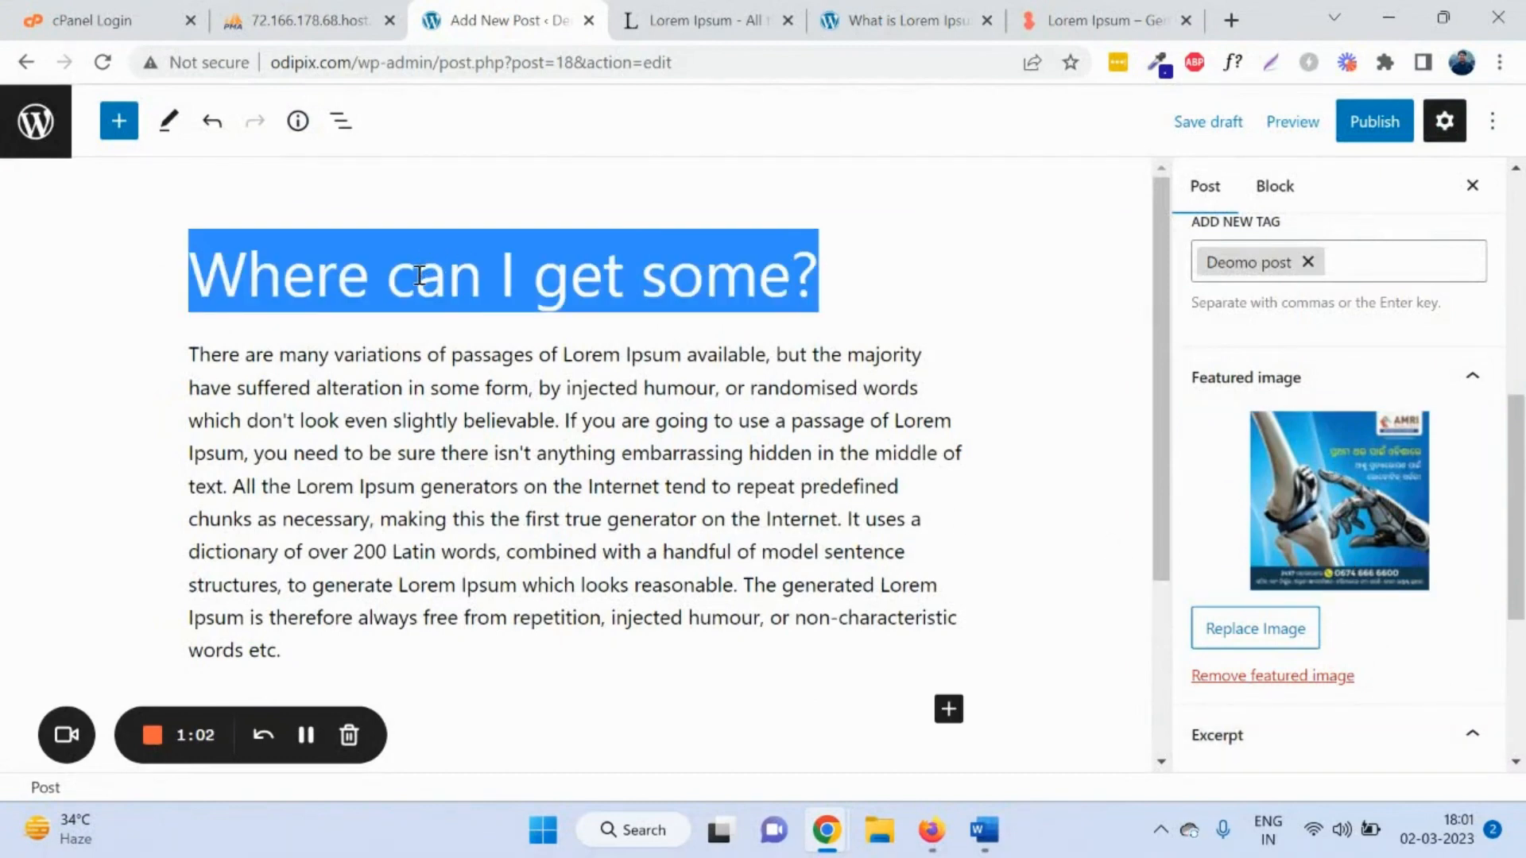
pyautogui.tripleClick(455, 421)
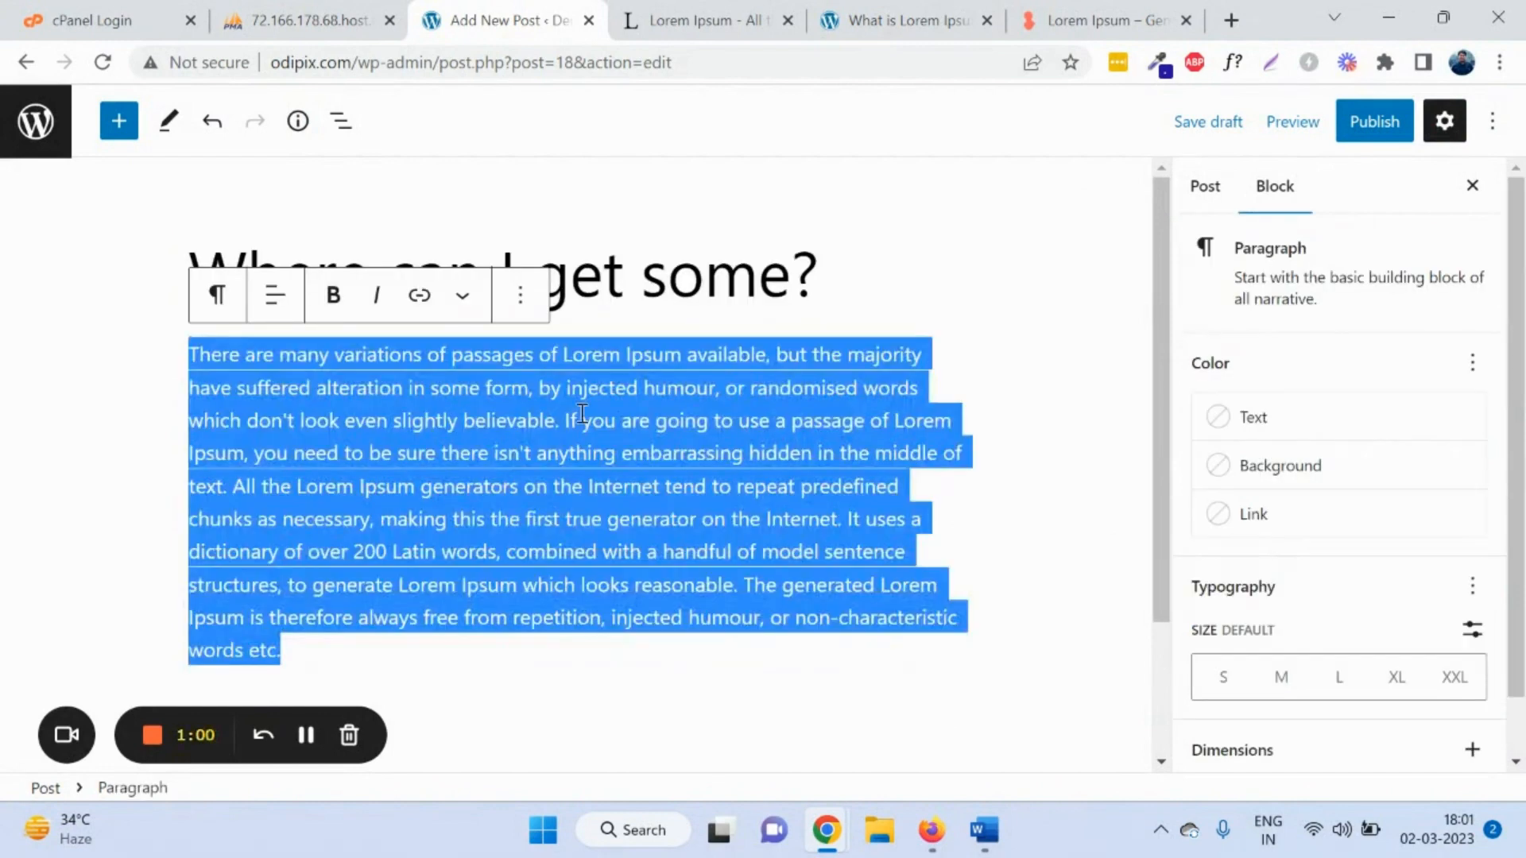
pyautogui.click(1212, 190)
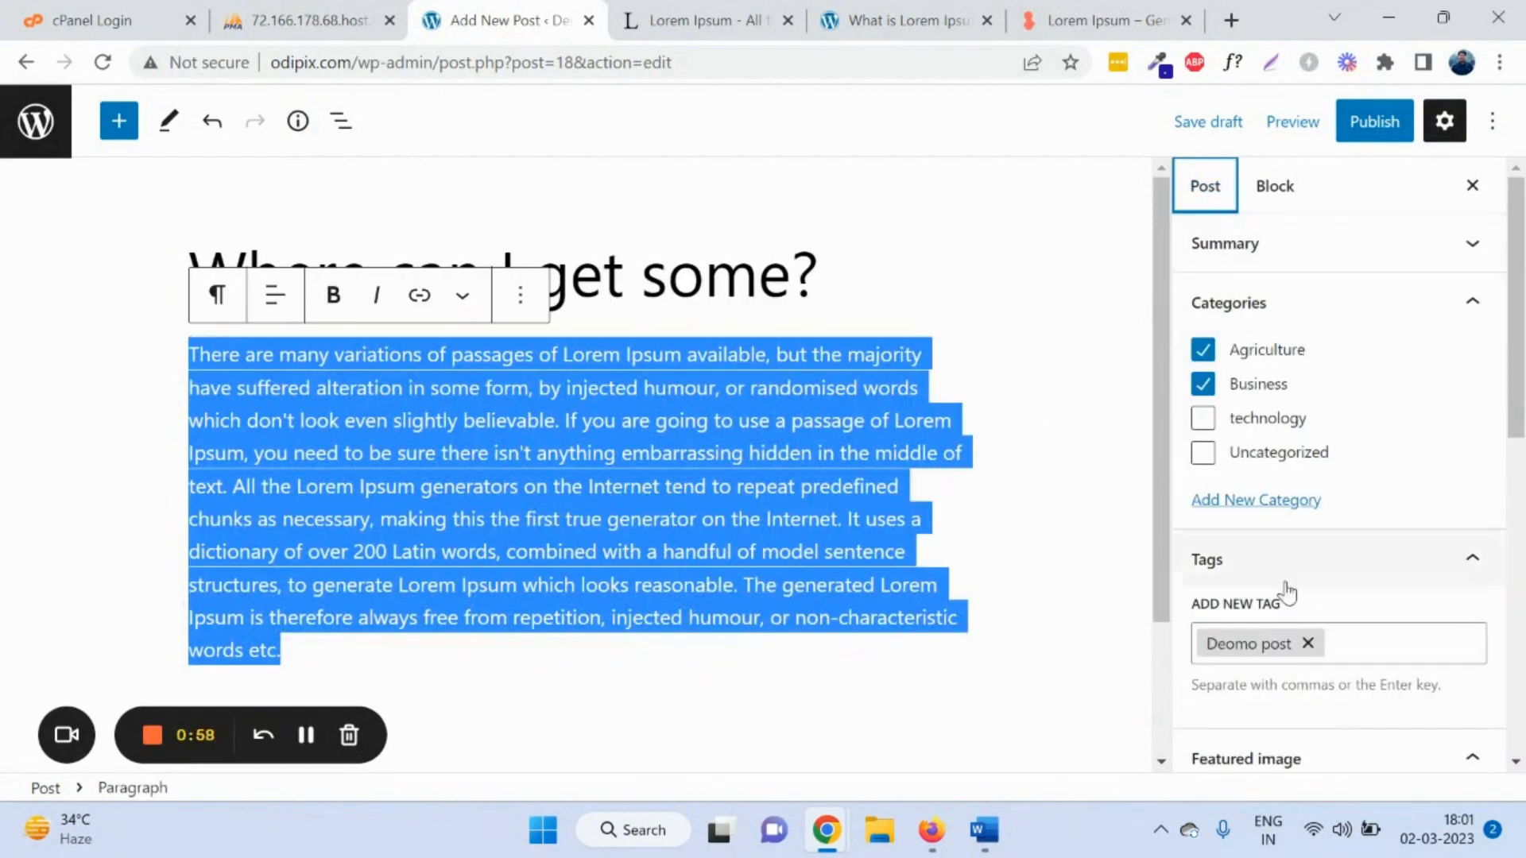
pyautogui.scroll(-5, 1307, 612)
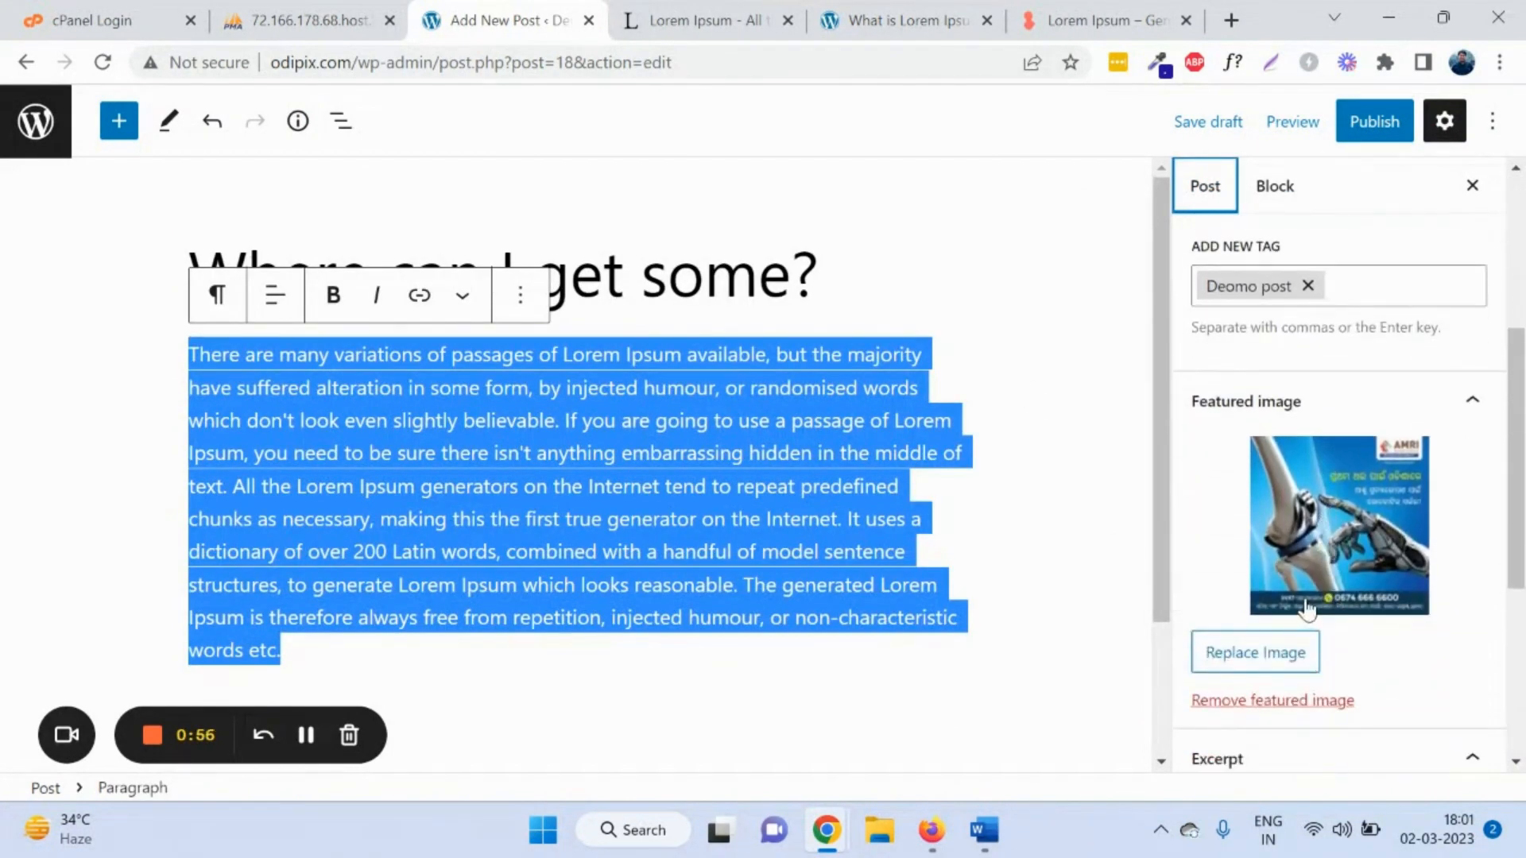
# Step: Publish the post and copy its public address
pyautogui.click(1367, 121)
pyautogui.click(1315, 120)
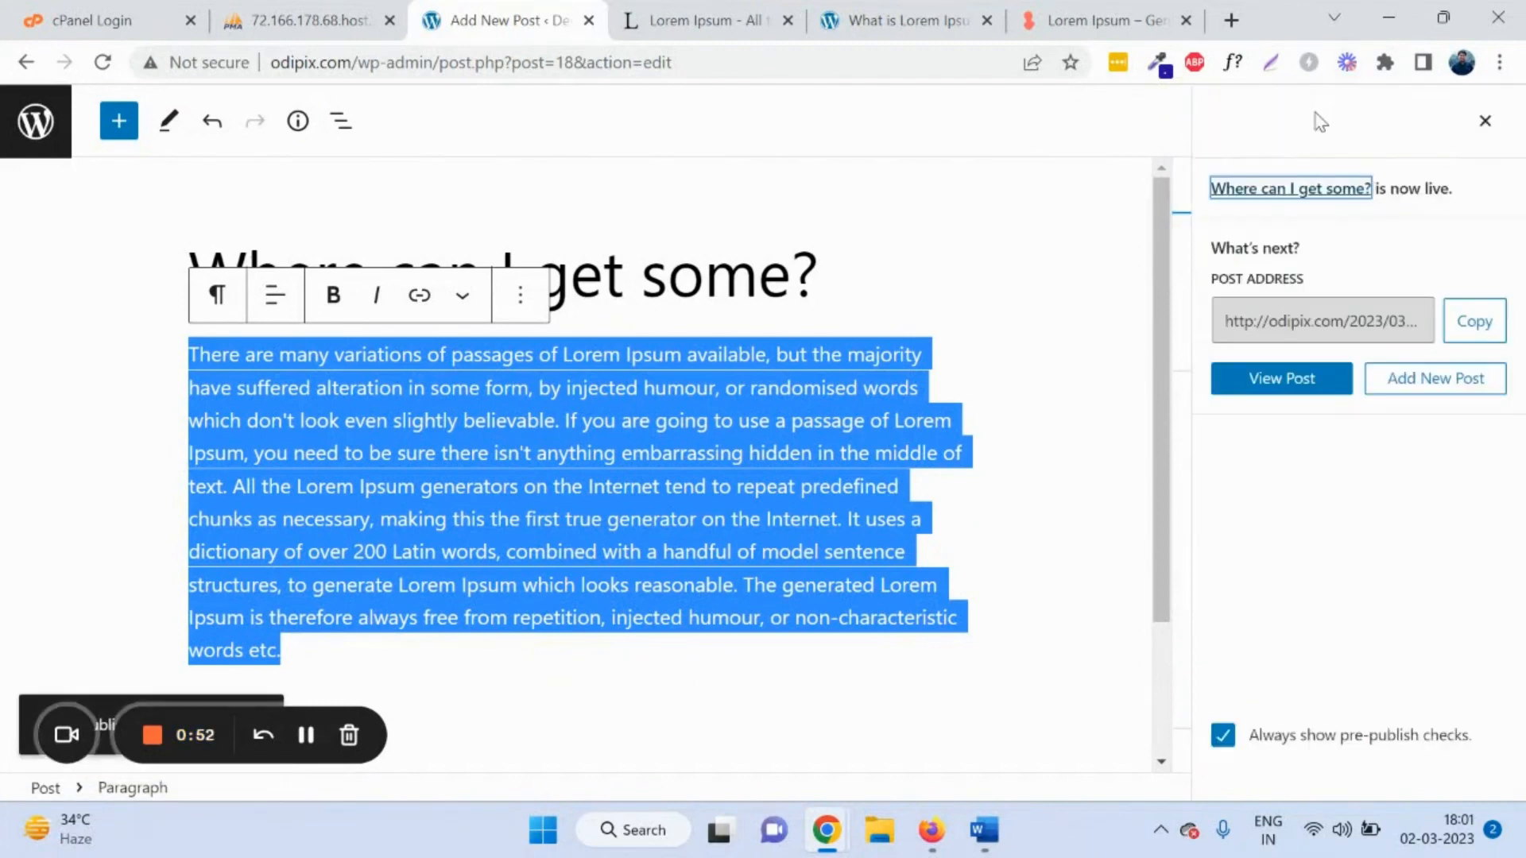
pyautogui.click(1466, 333)
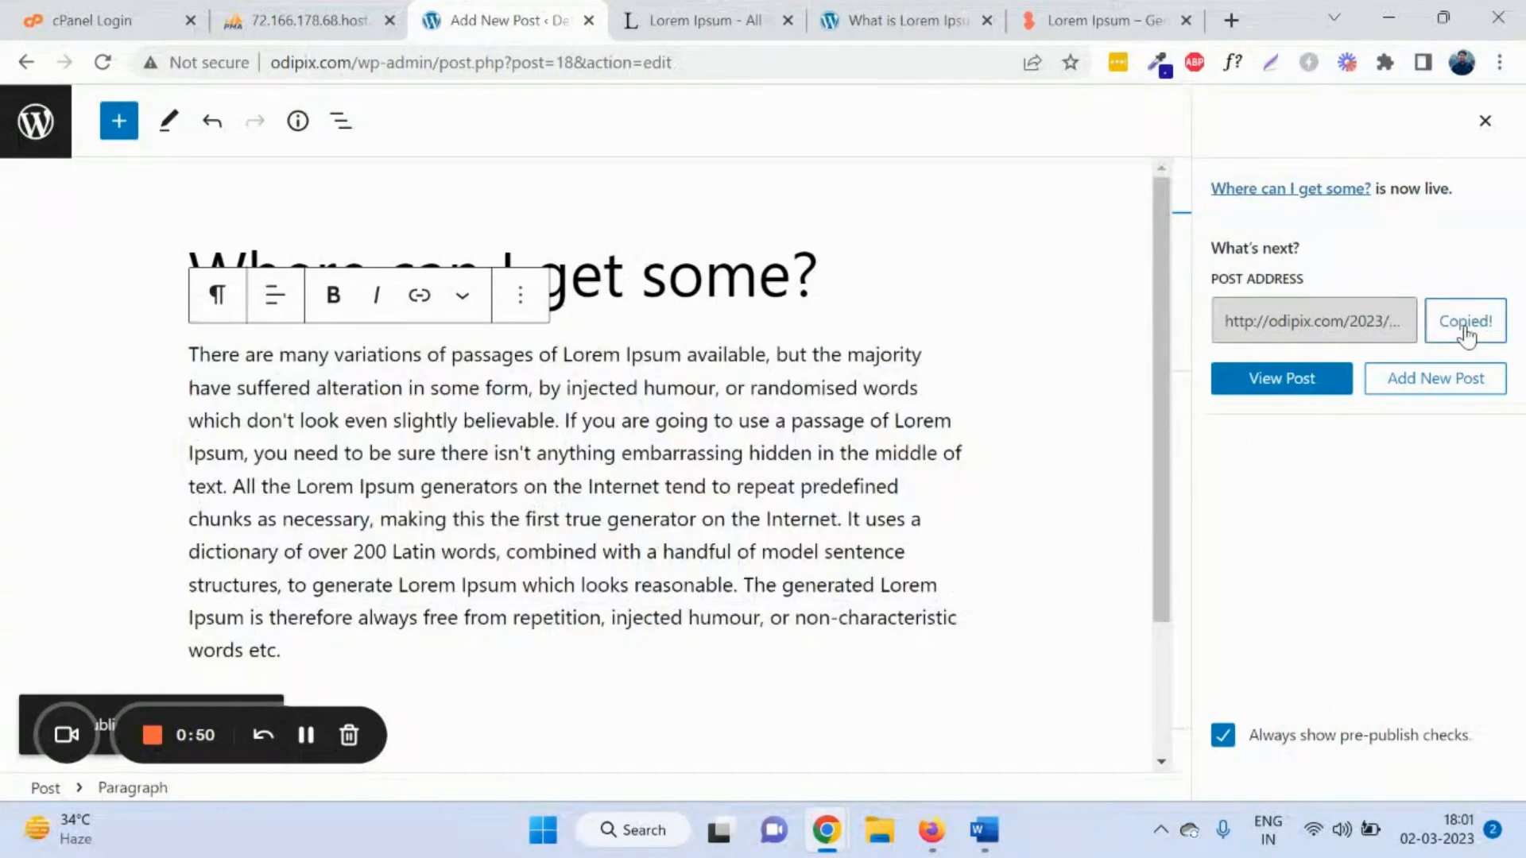
# Step: Load the live post in a new tab, check it, and return to the editor
pyautogui.click(1230, 20)
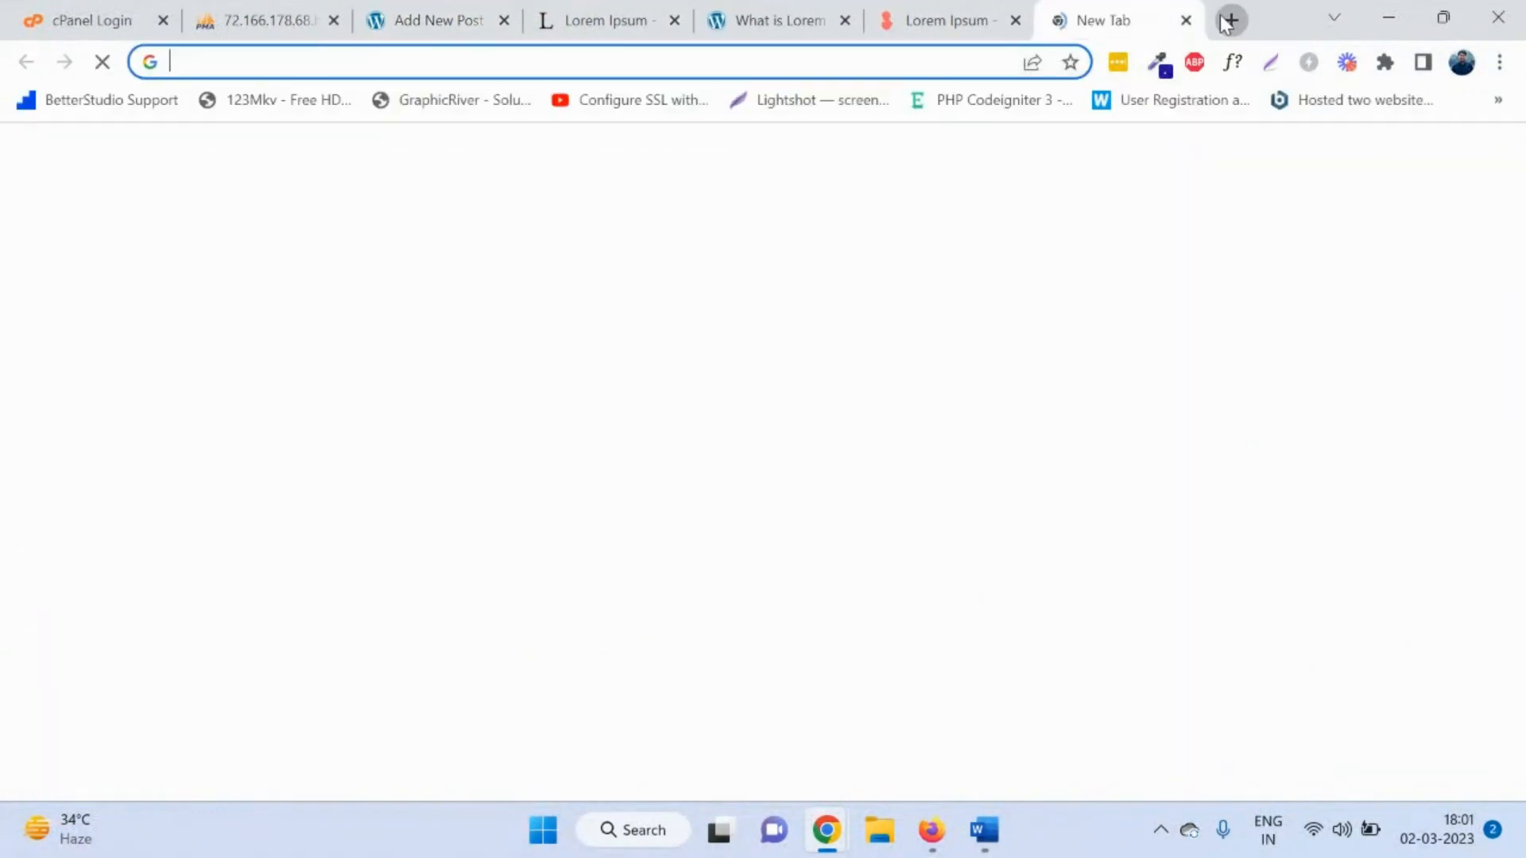
pyautogui.hotkey('ctrl', 'v')
pyautogui.press('Return')
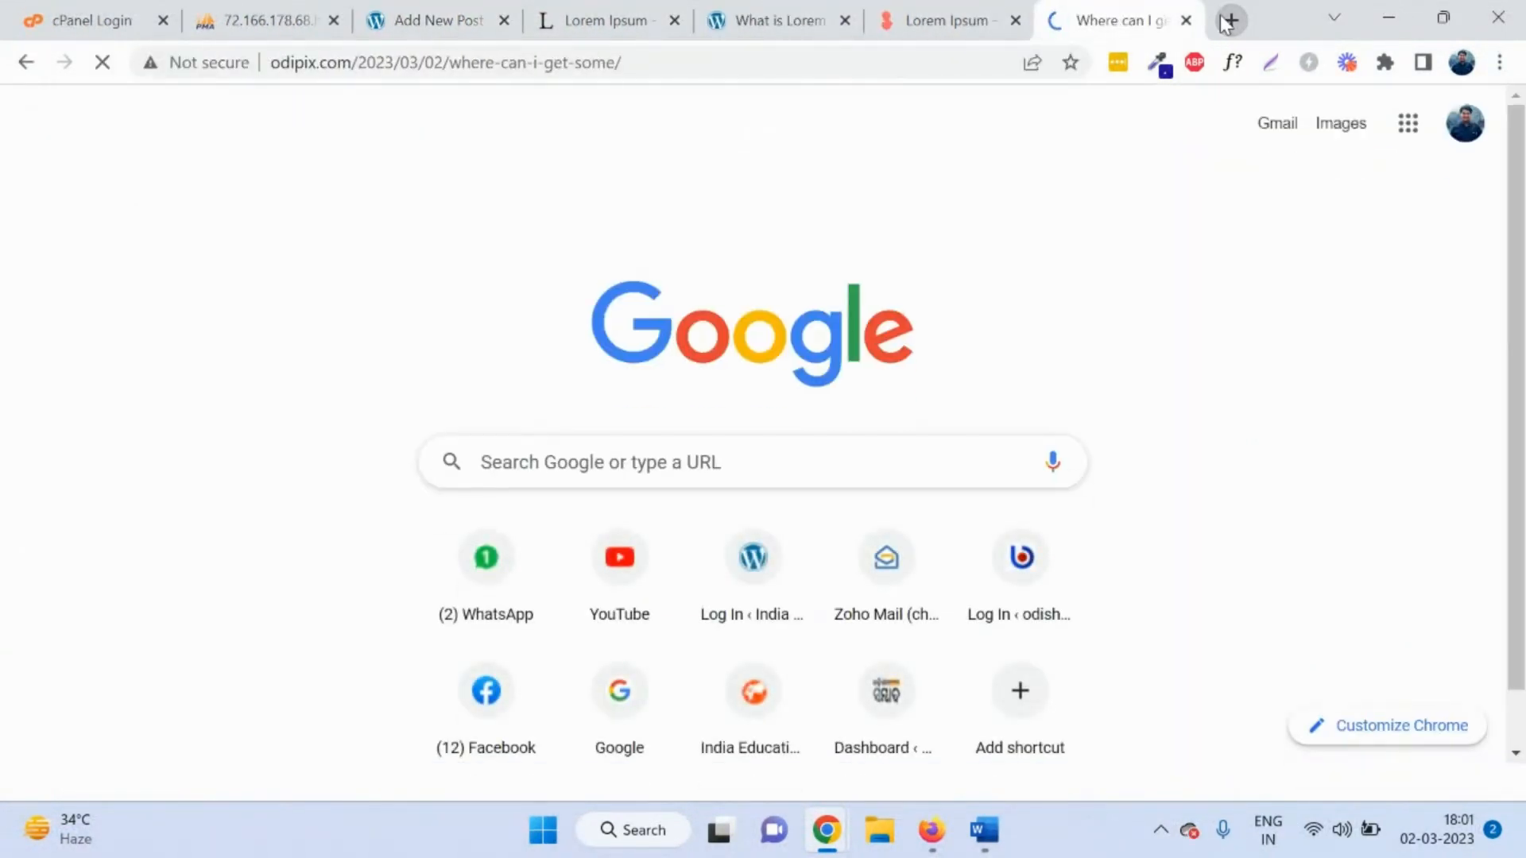
pyautogui.scroll(-3, 689, 401)
pyautogui.scroll(1, 663, 380)
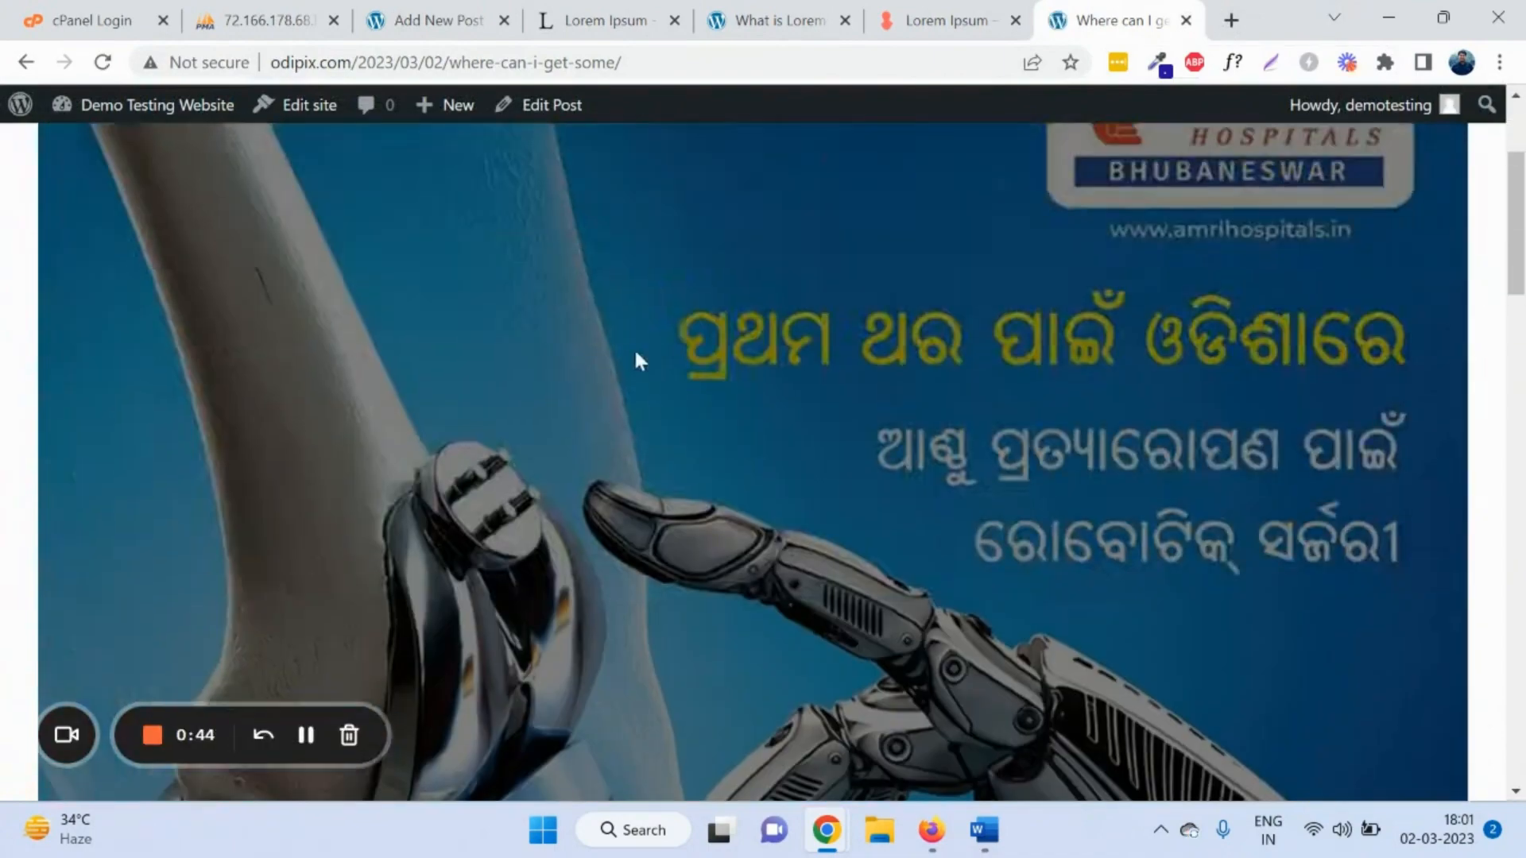
pyautogui.scroll(-5, 774, 343)
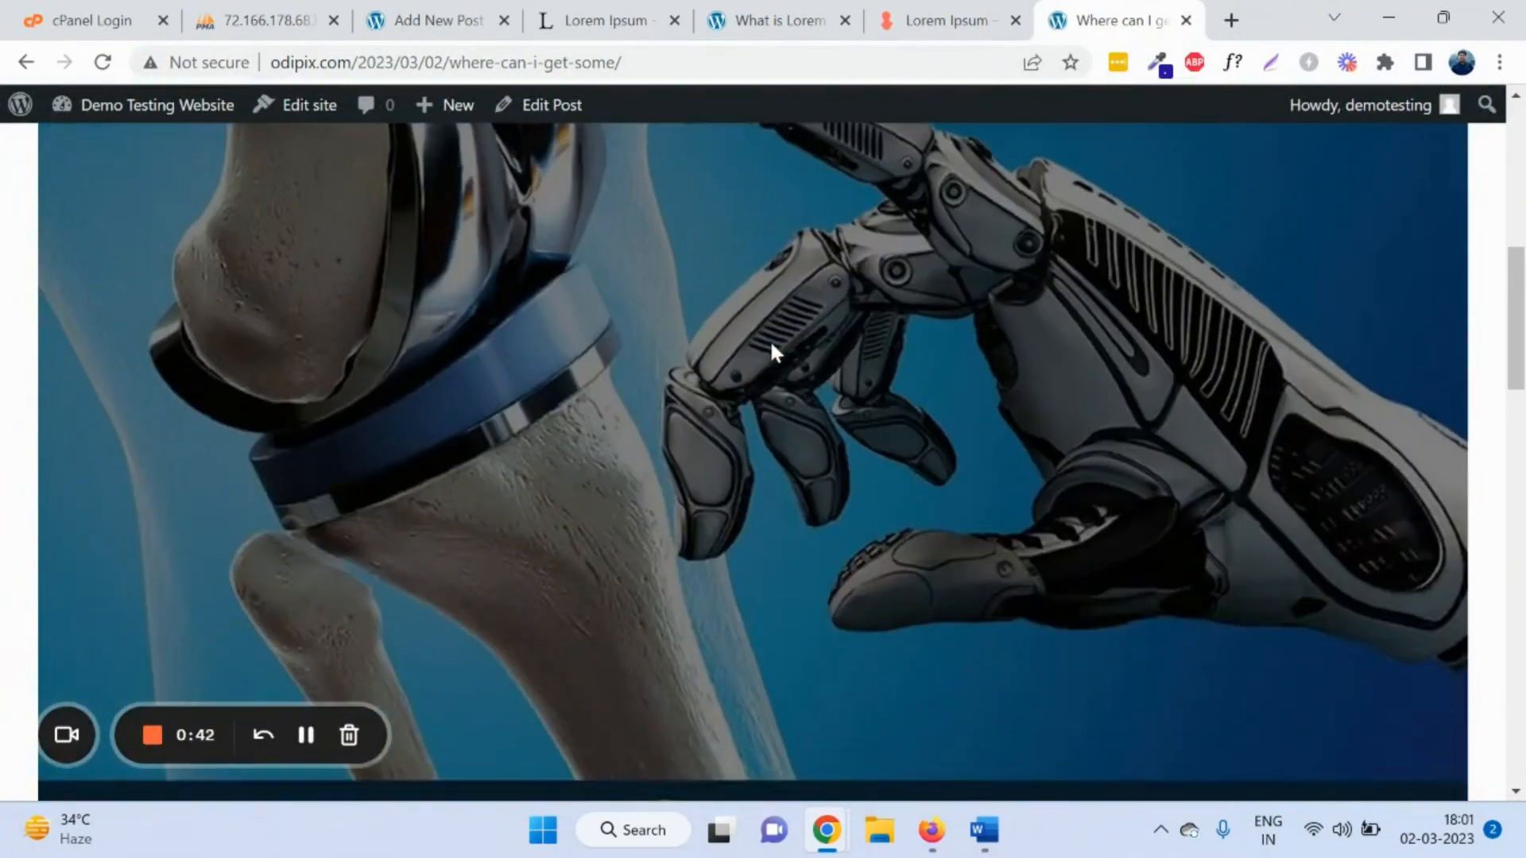
pyautogui.scroll(-15, 596, 436)
pyautogui.click(425, 20)
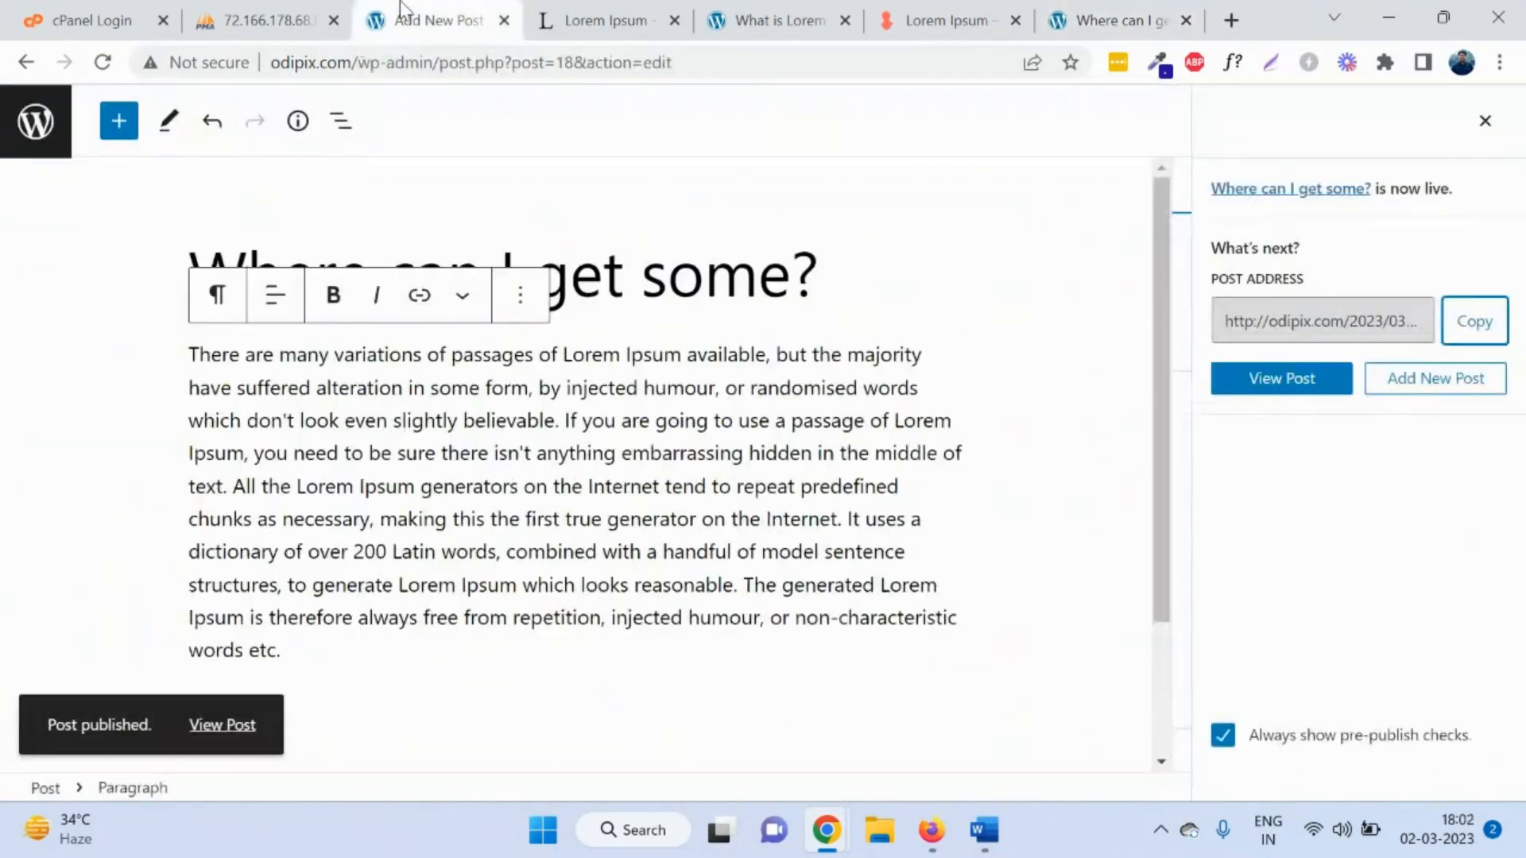
# Step: Show All Posts and open the new post's View link in a new tab
pyautogui.click(36, 121)
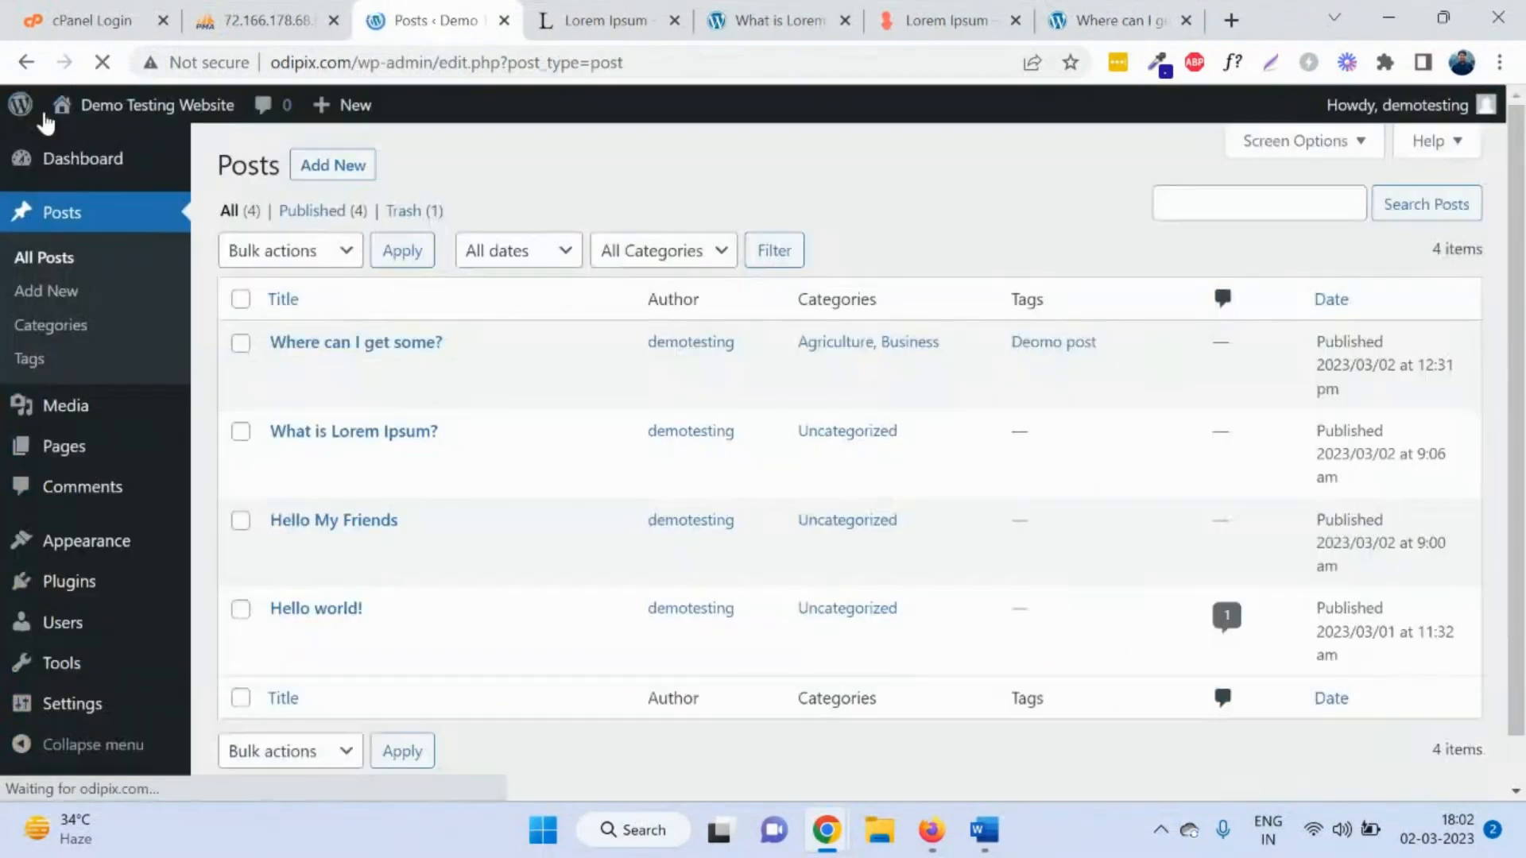
pyautogui.click(49, 258)
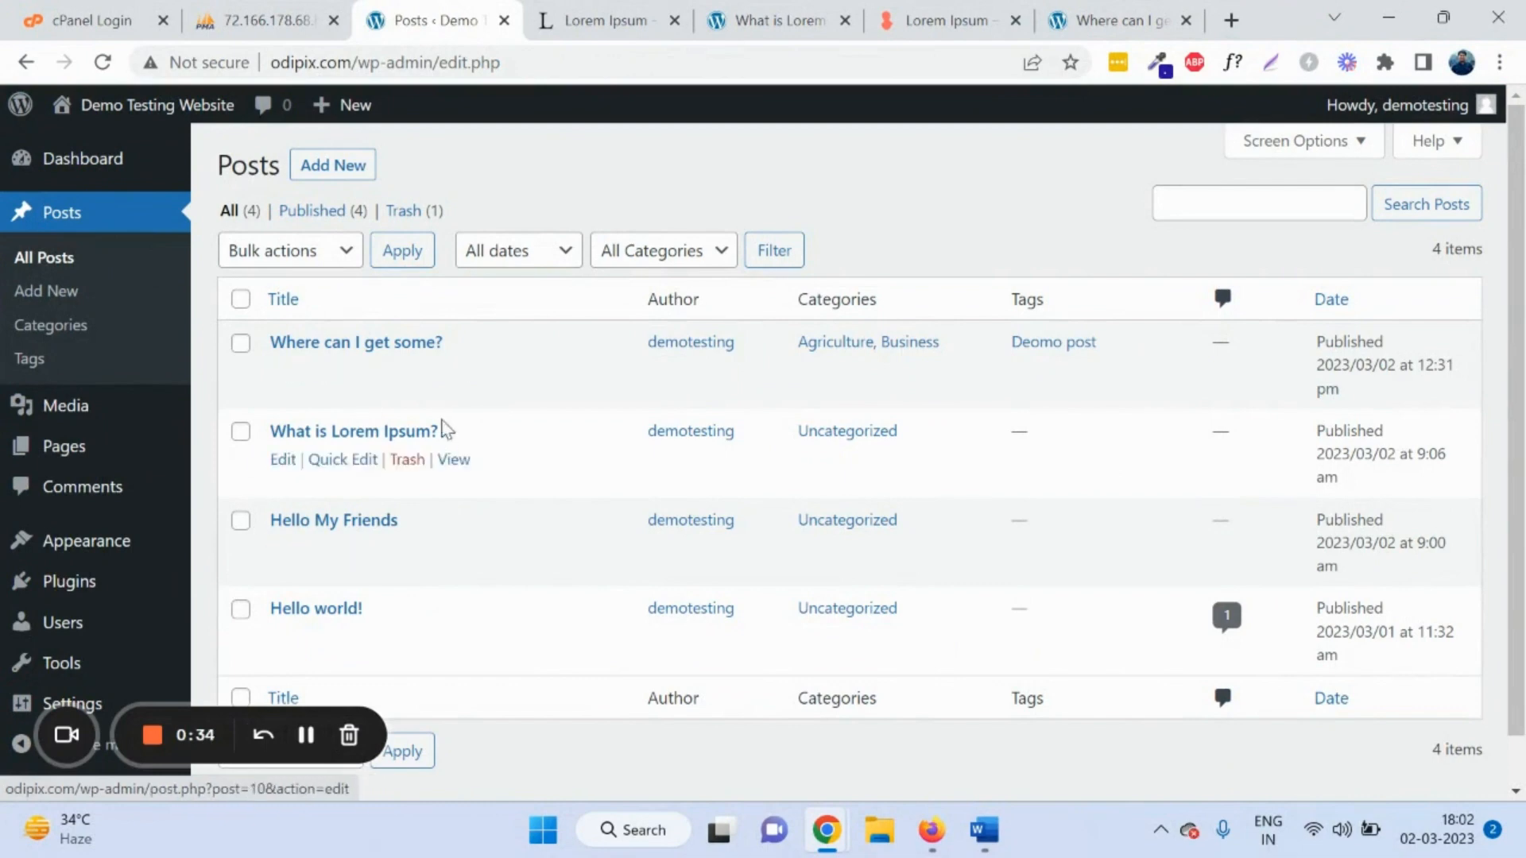
pyautogui.rightClick(460, 375)
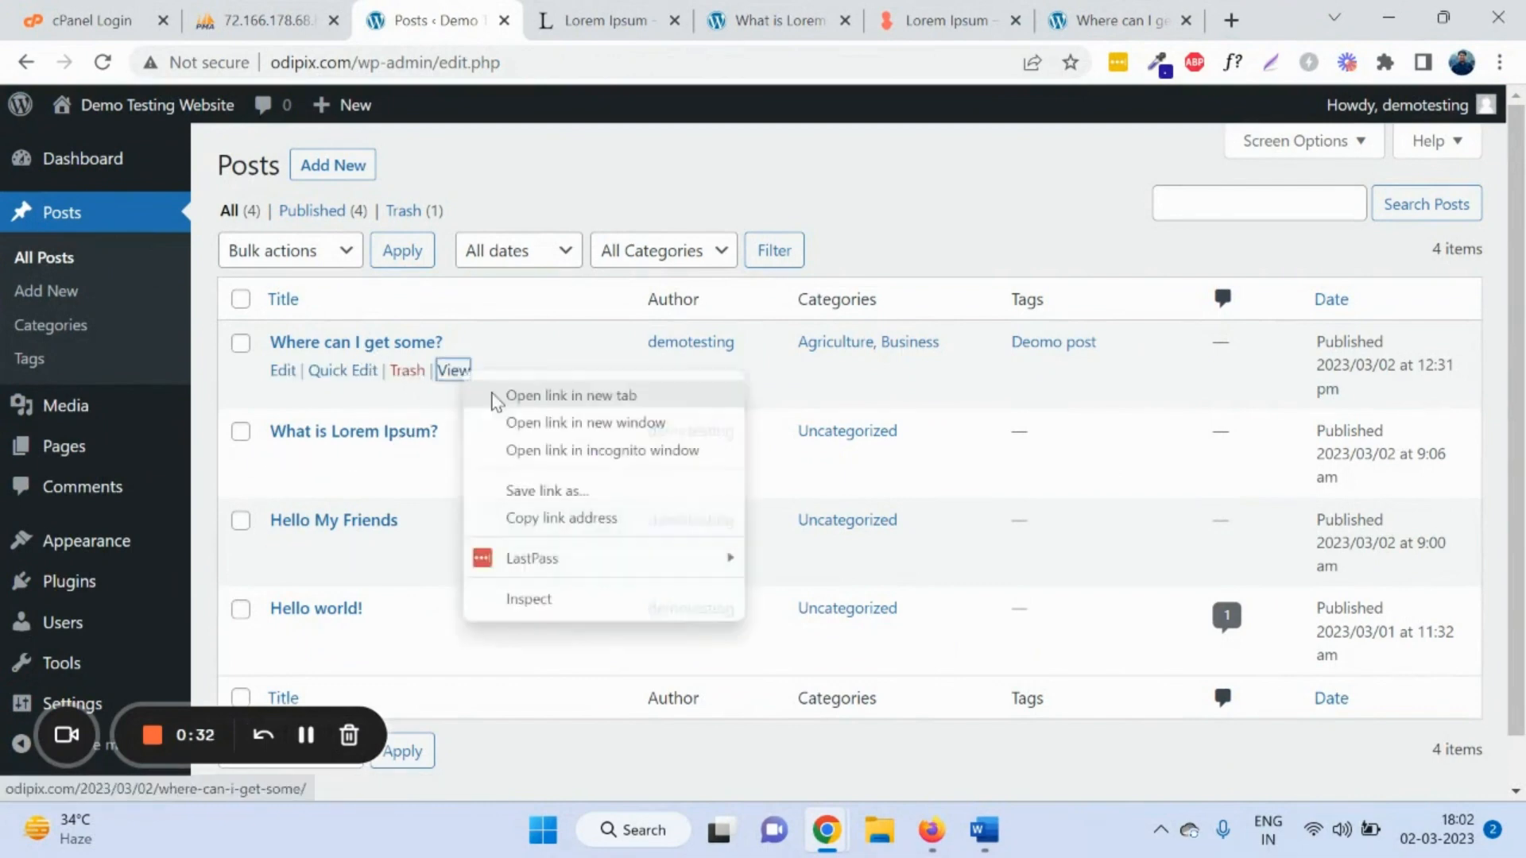
pyautogui.click(508, 396)
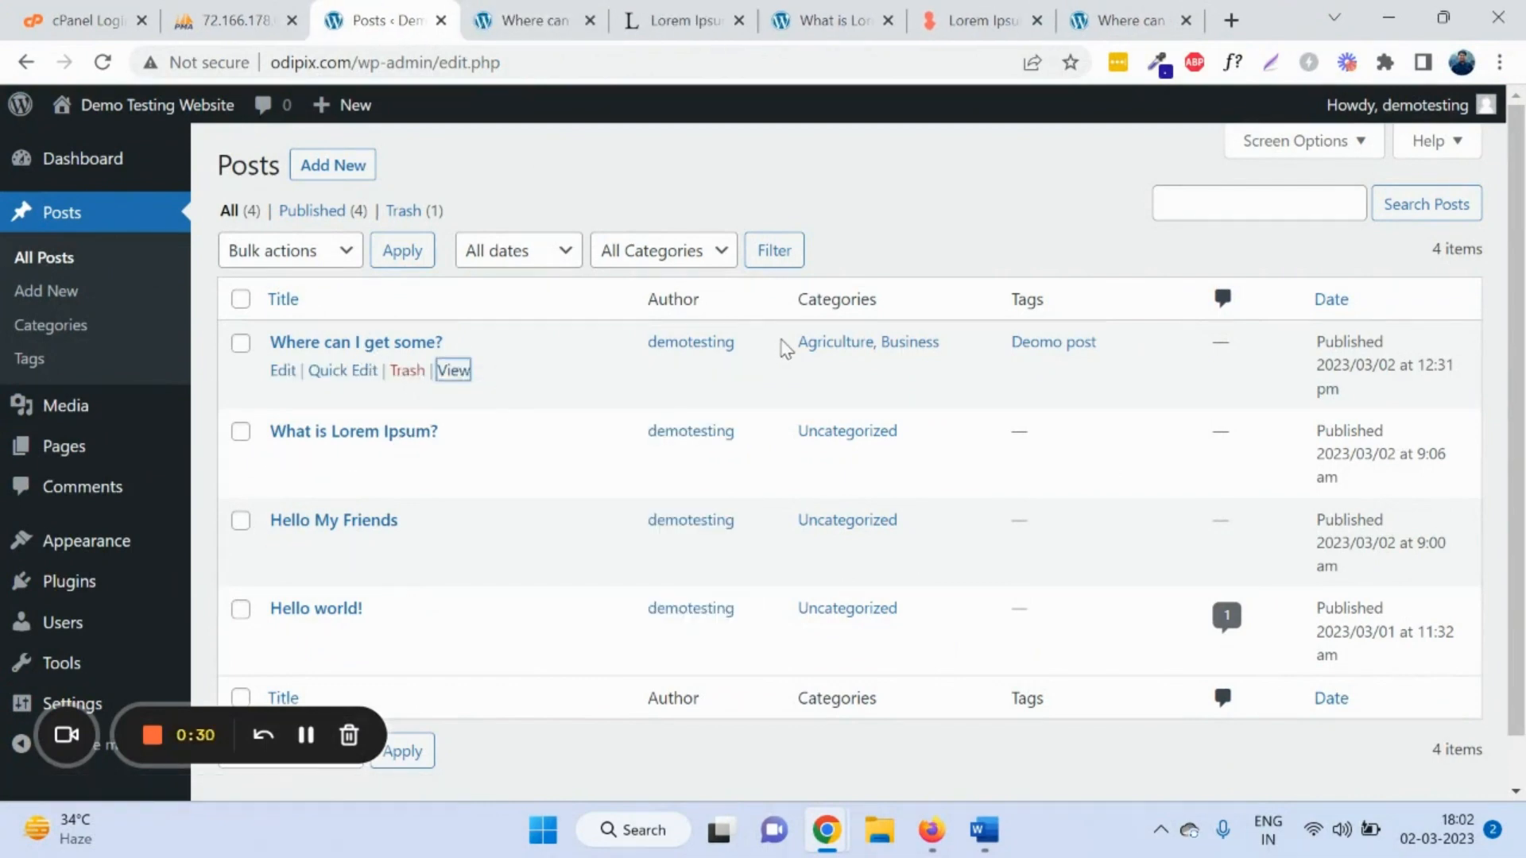
# Step: Highlight the new post's Agriculture, Business categories and Deomo post tag
pyautogui.moveTo(797, 343); pyautogui.dragTo(875, 346)
pyautogui.moveTo(1097, 343); pyautogui.dragTo(1025, 335)
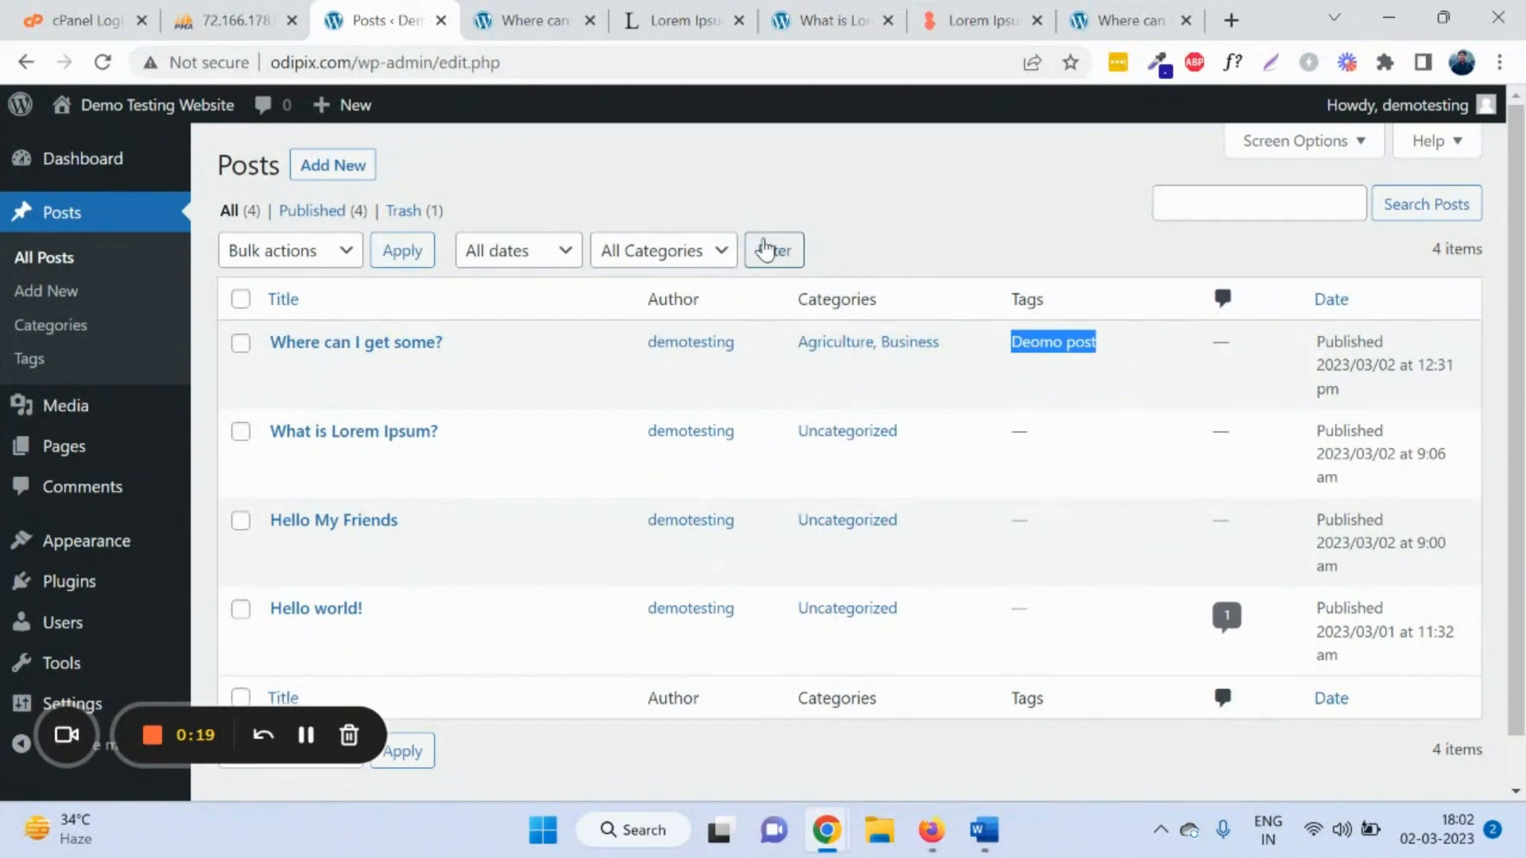
pyautogui.click(306, 735)
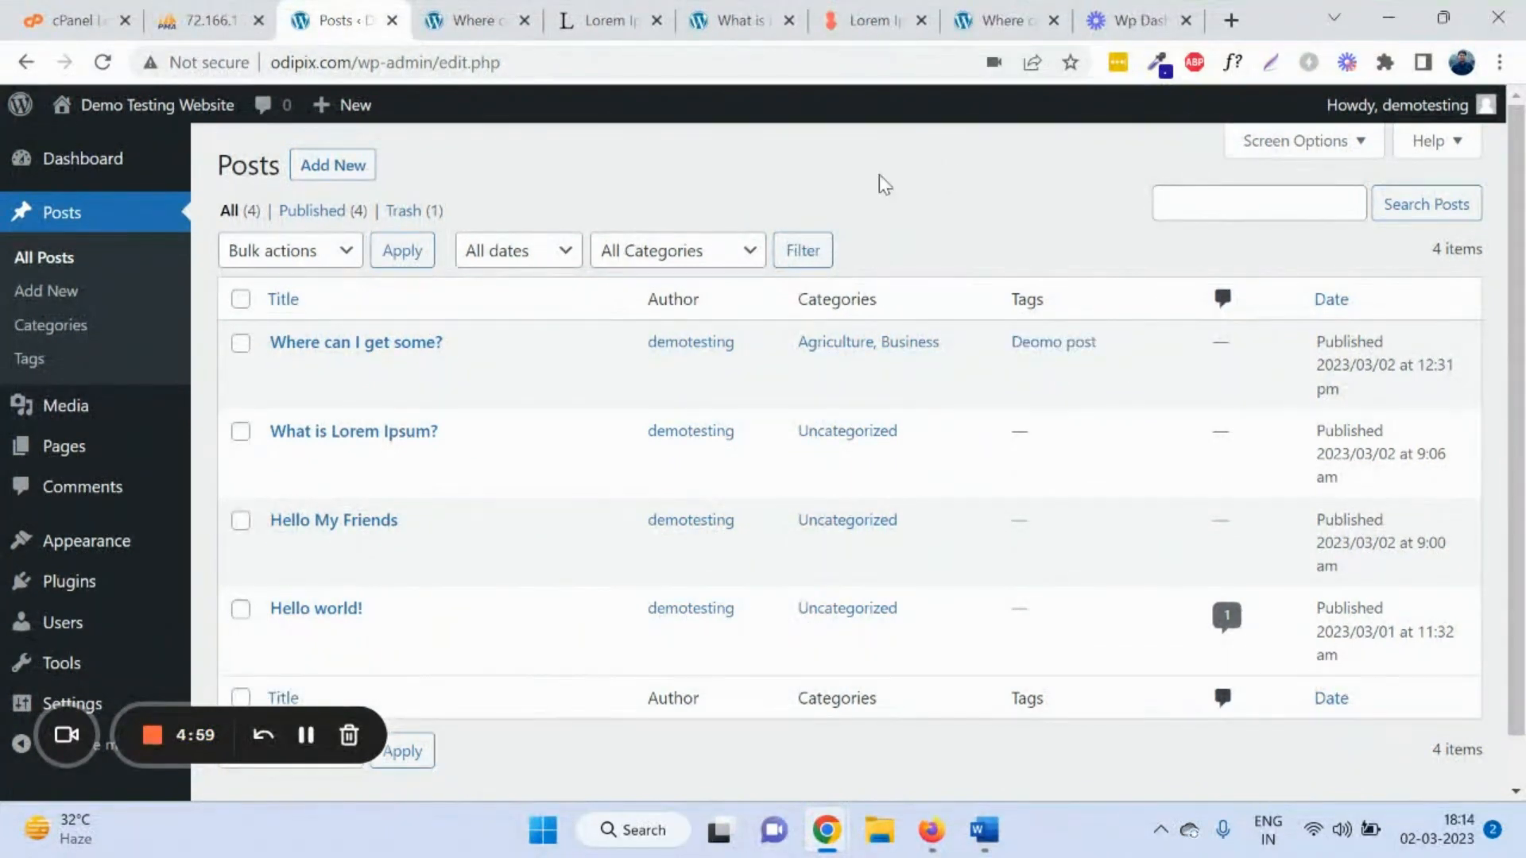
# Step: Go to the Categories page and highlight the existing category names
pyautogui.click(55, 326)
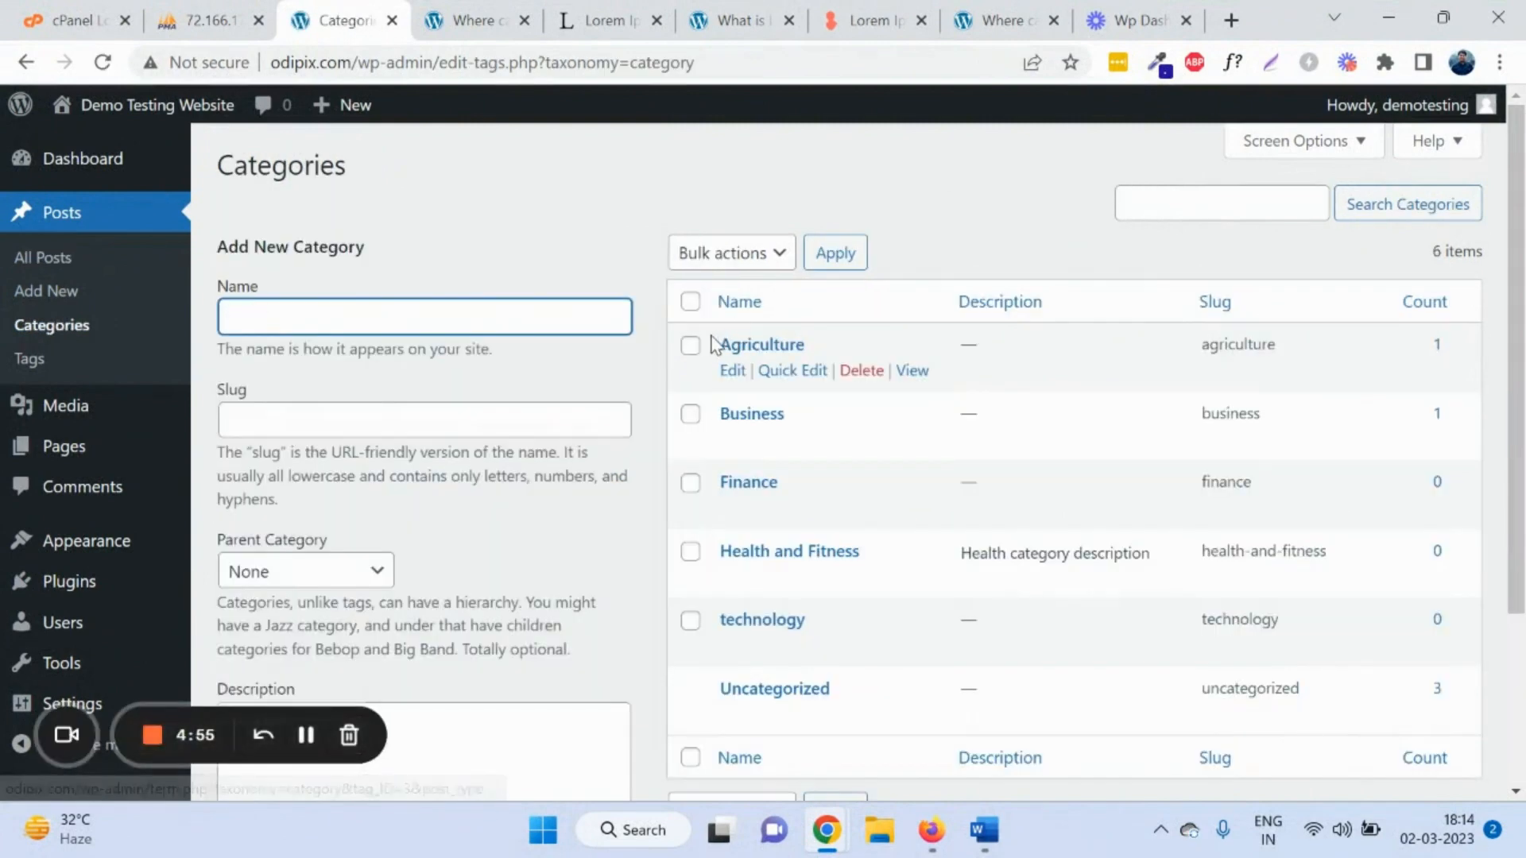
pyautogui.moveTo(720, 343)
pyautogui.mouseDown()
pyautogui.moveTo(808, 381)
pyautogui.moveTo(862, 440)
pyautogui.moveTo(898, 615)
pyautogui.moveTo(920, 419)
pyautogui.mouseUp()
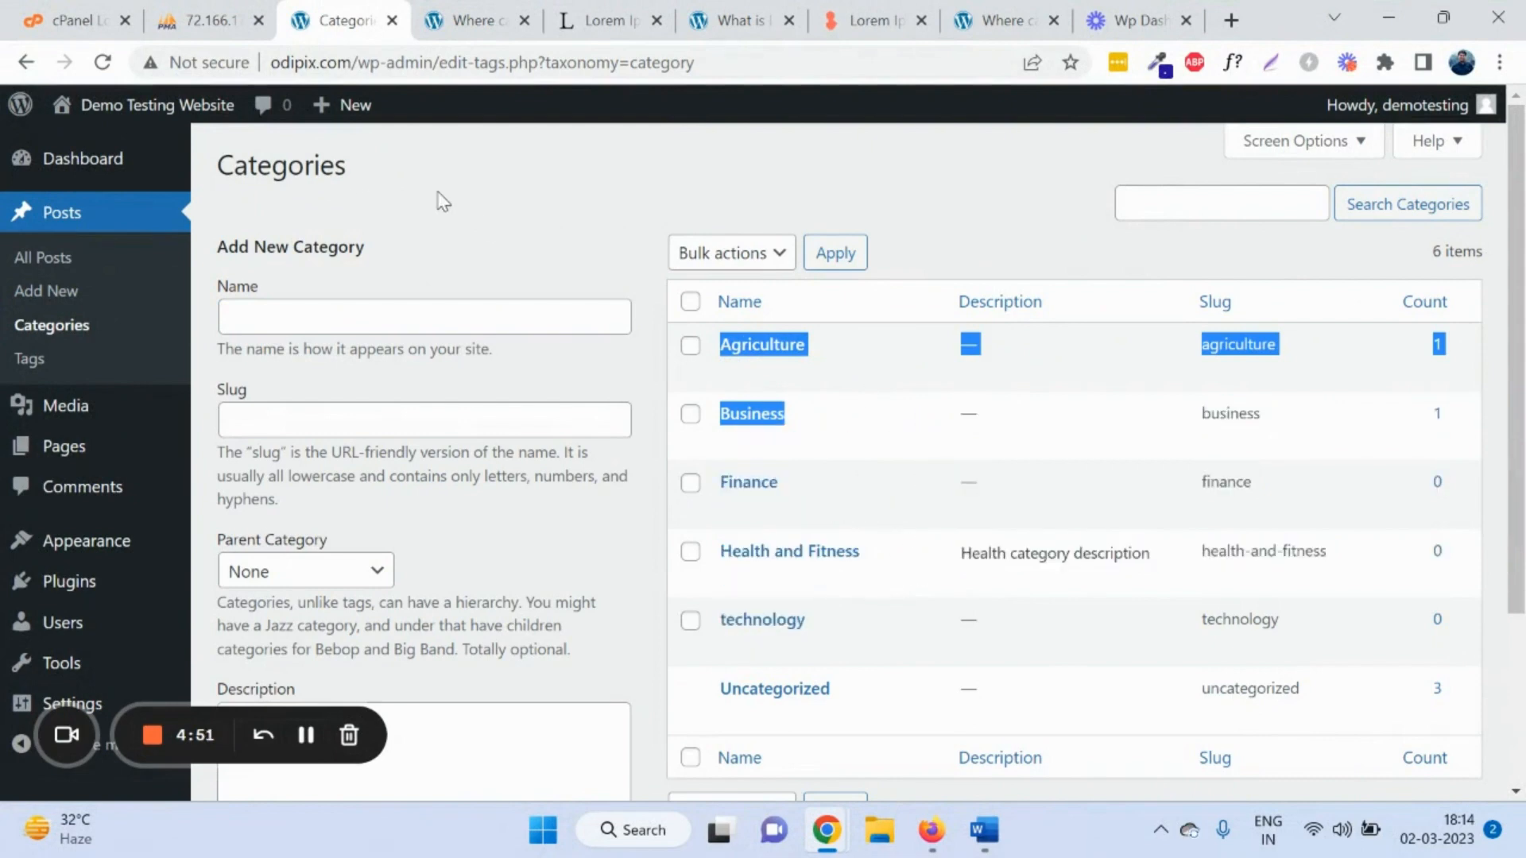
pyautogui.click(454, 322)
# Step: Add a new category named 'yoga'
pyautogui.click(460, 312)
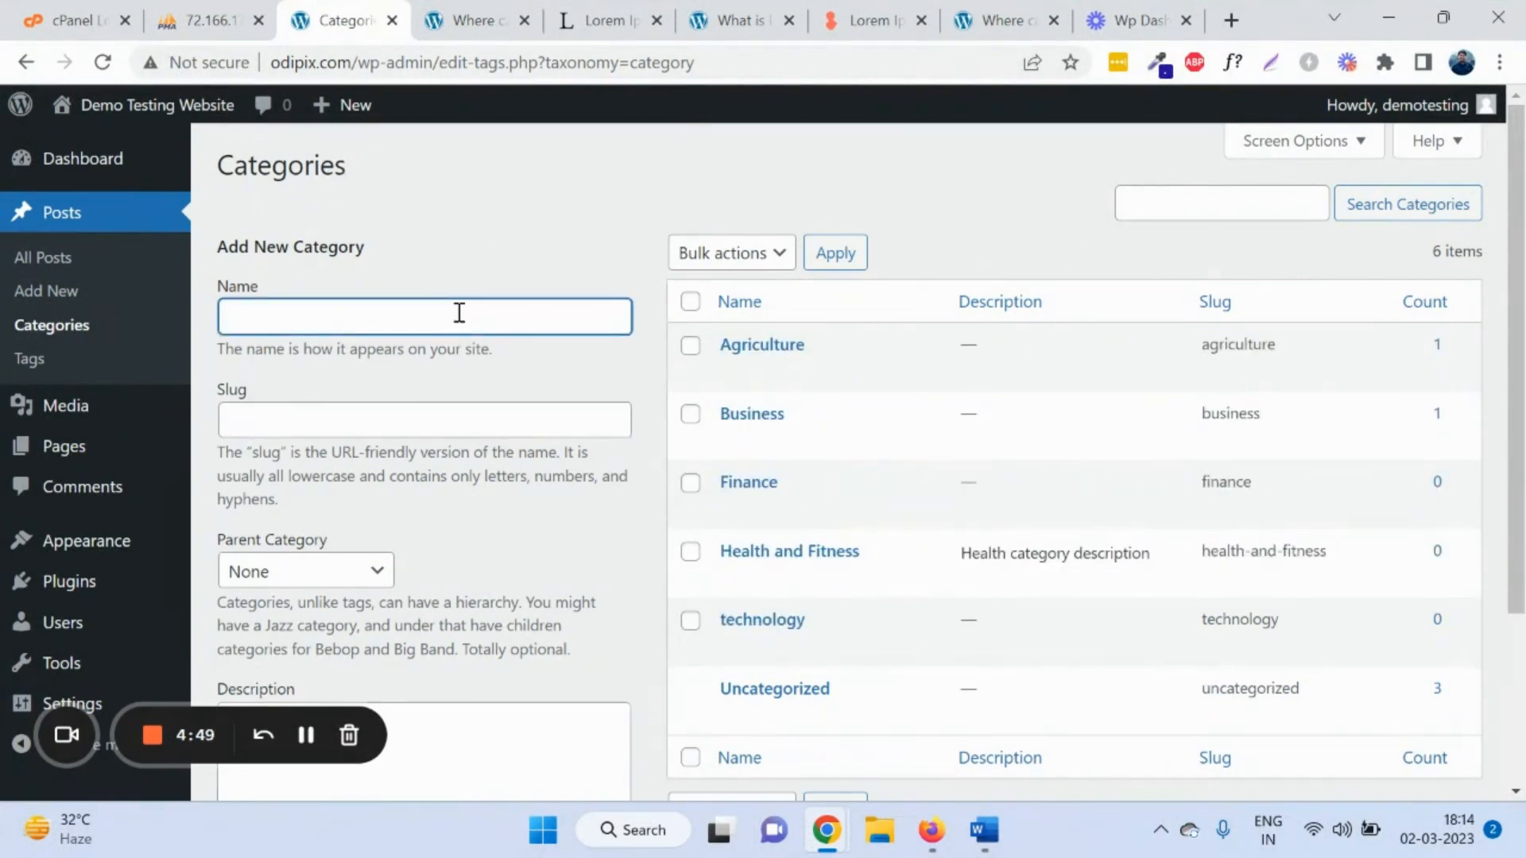
pyautogui.scroll(-3, 534, 299)
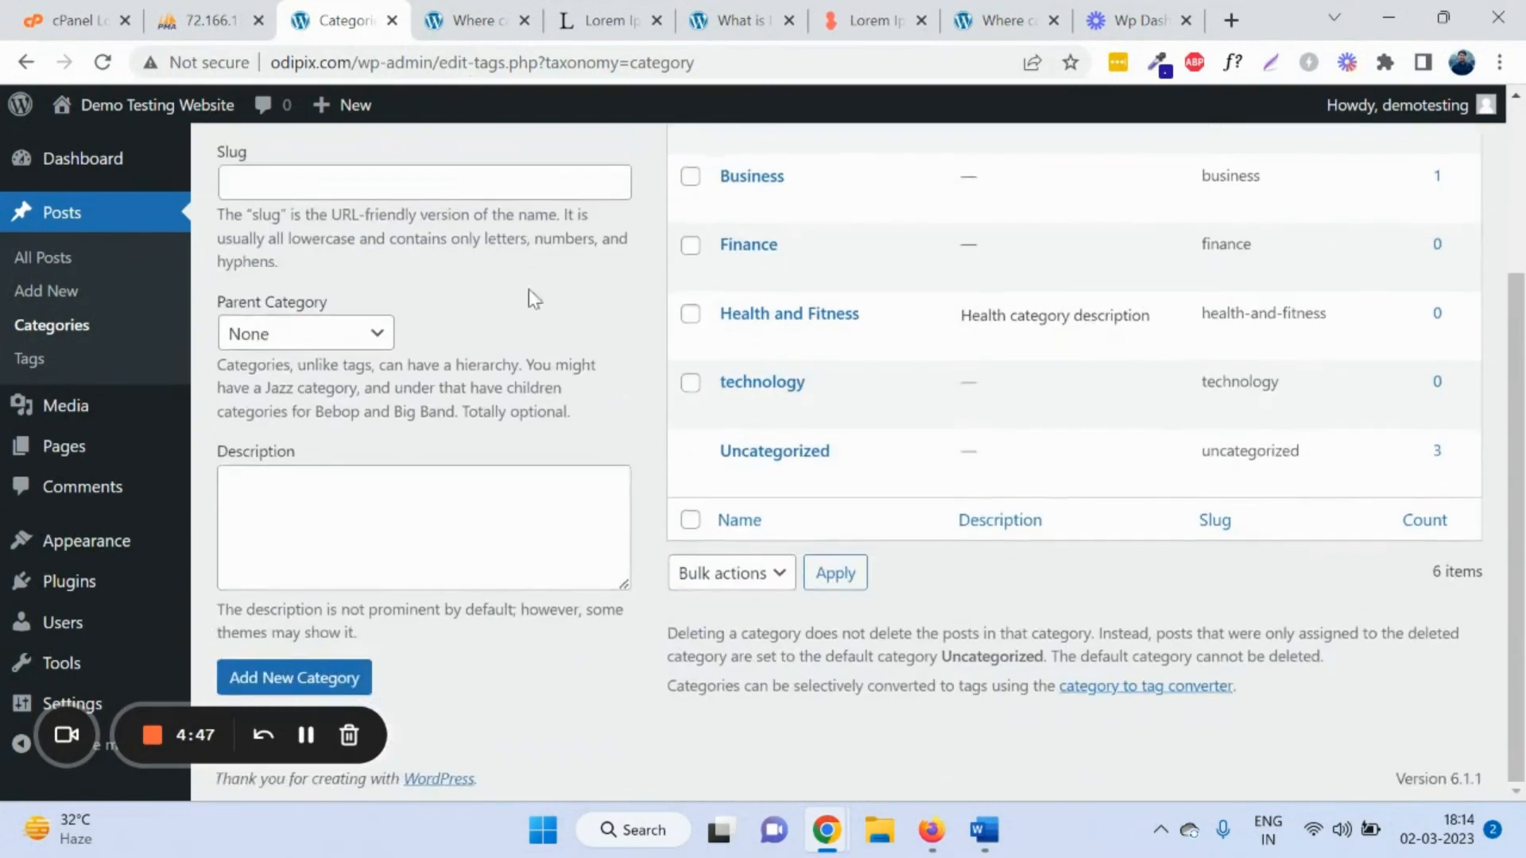
pyautogui.scroll(3, 366, 373)
pyautogui.doubleClick(368, 320)
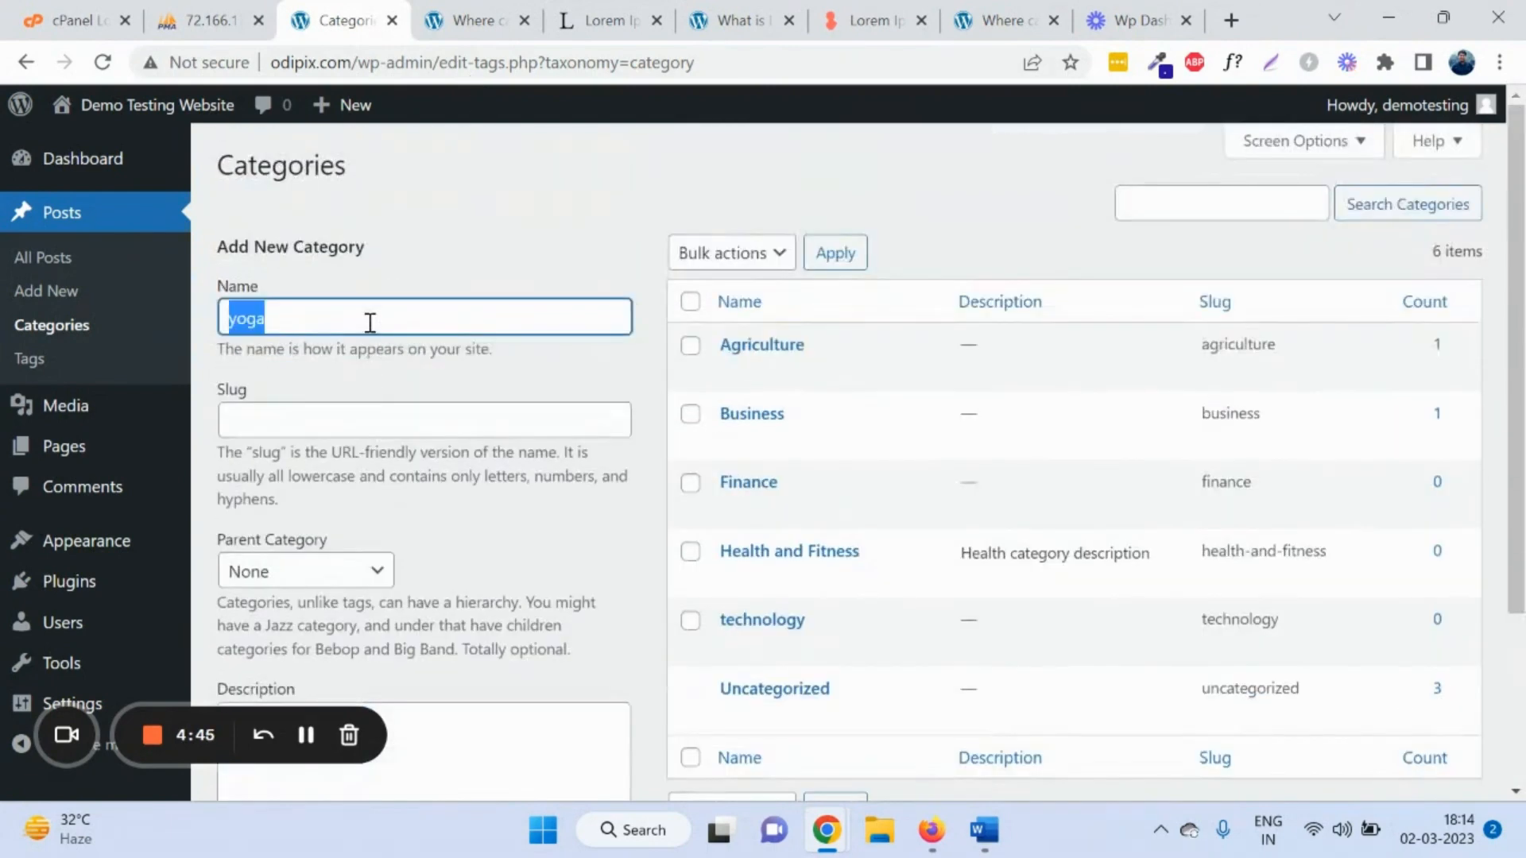
pyautogui.scroll(-3, 370, 334)
pyautogui.click(349, 682)
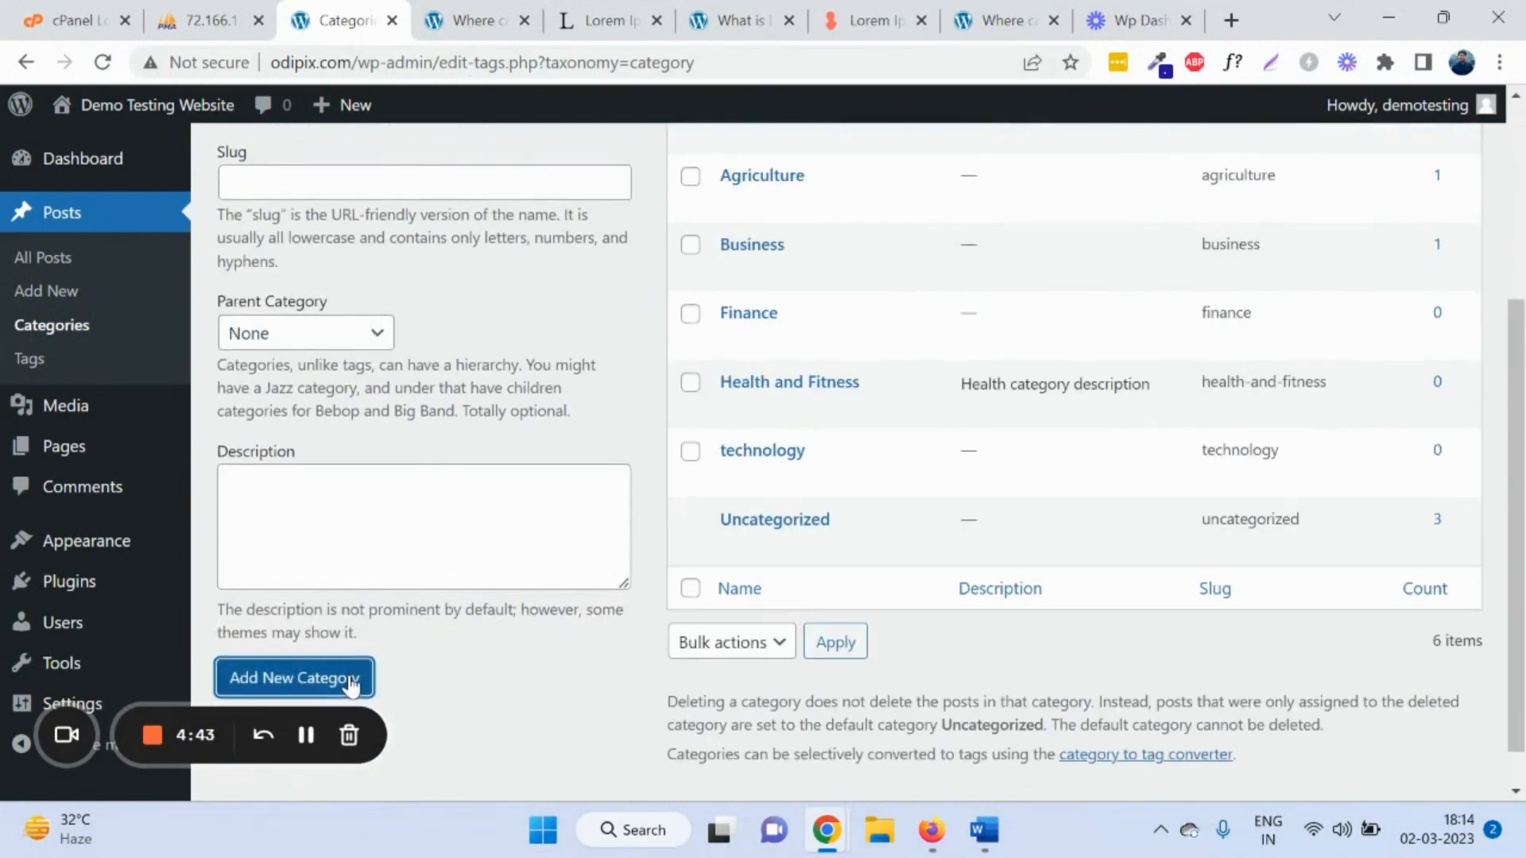
pyautogui.scroll(4, 555, 429)
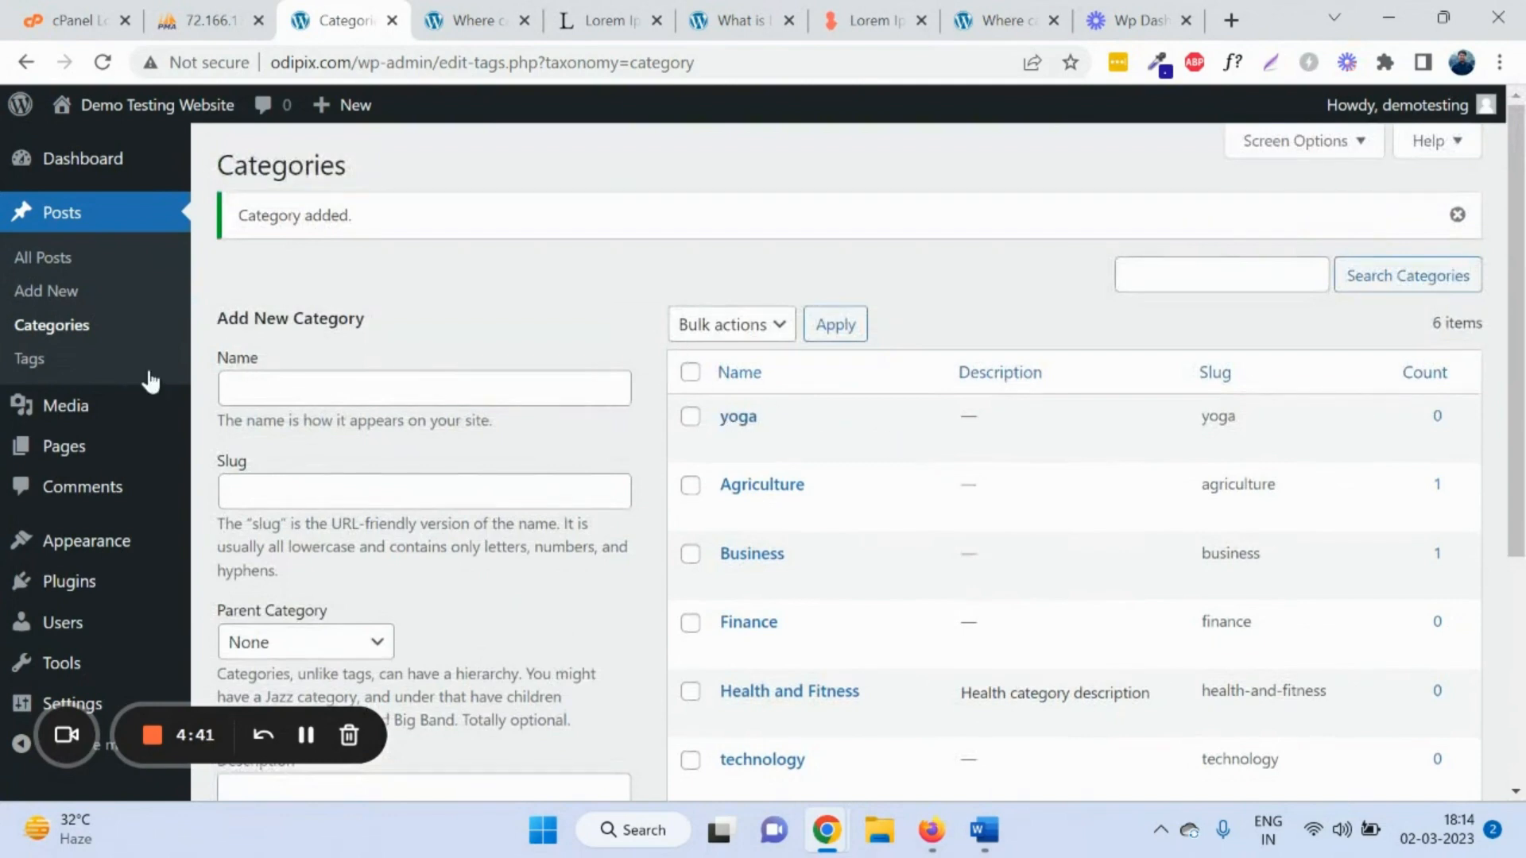
# Step: Create a new post tag named Classic on the Tags page
pyautogui.click(53, 361)
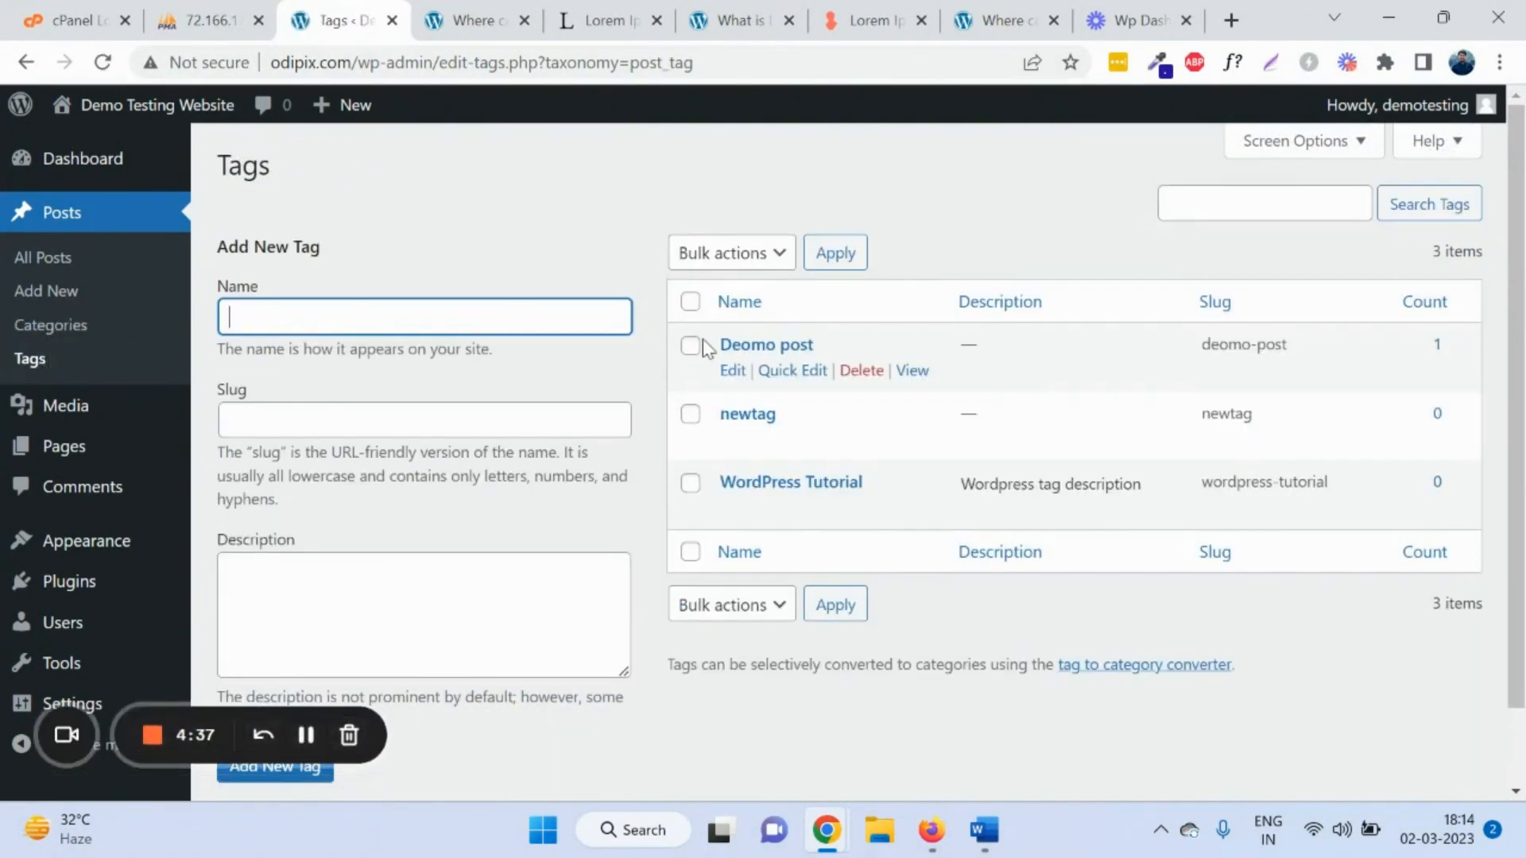
pyautogui.moveTo(710, 345); pyautogui.dragTo(888, 486)
pyautogui.click(407, 308)
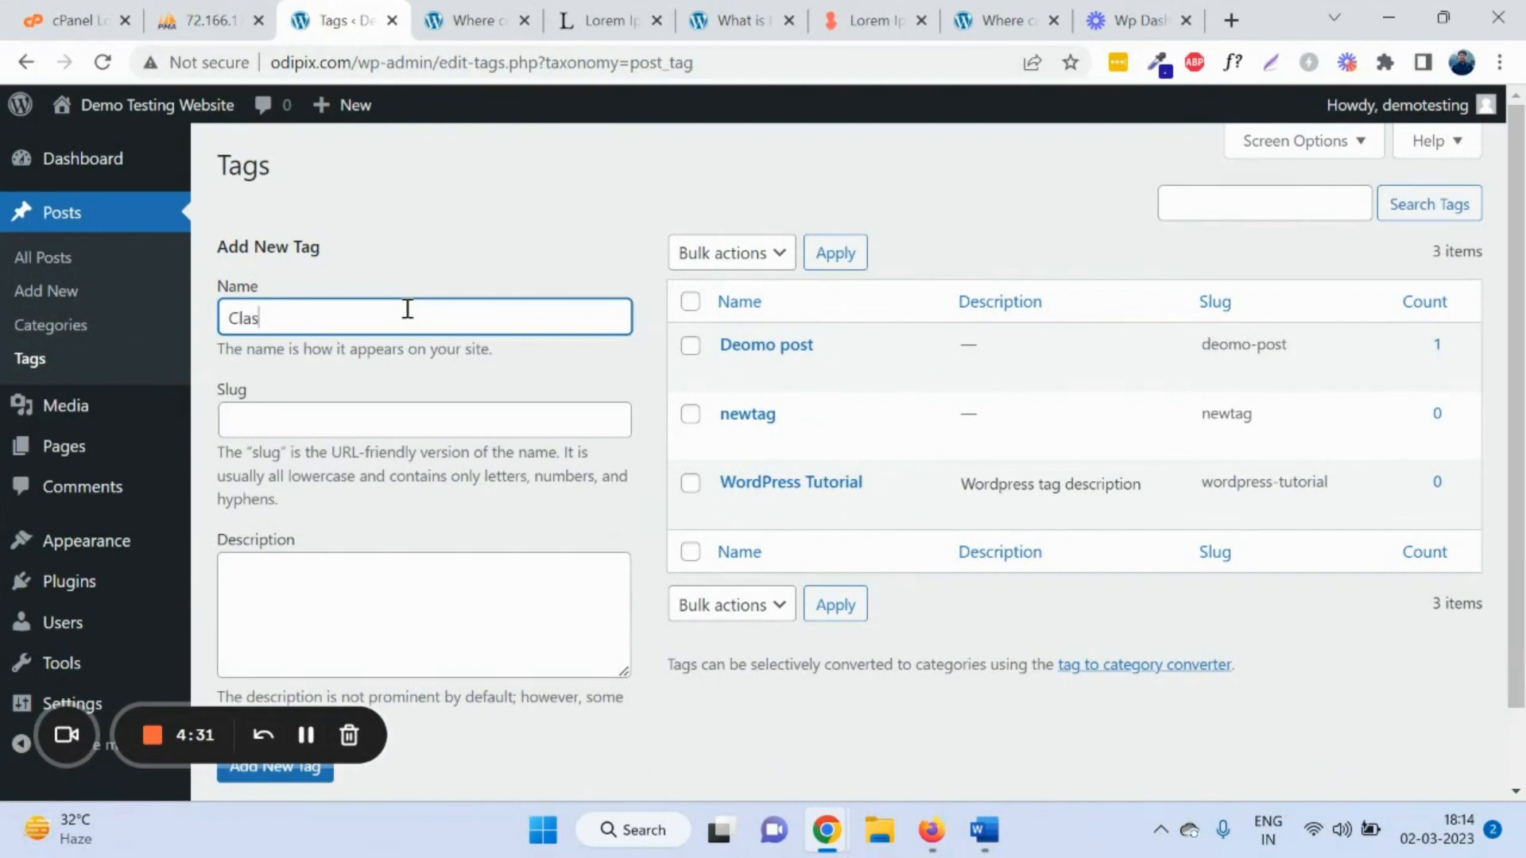
pyautogui.scroll(-1, 417, 250)
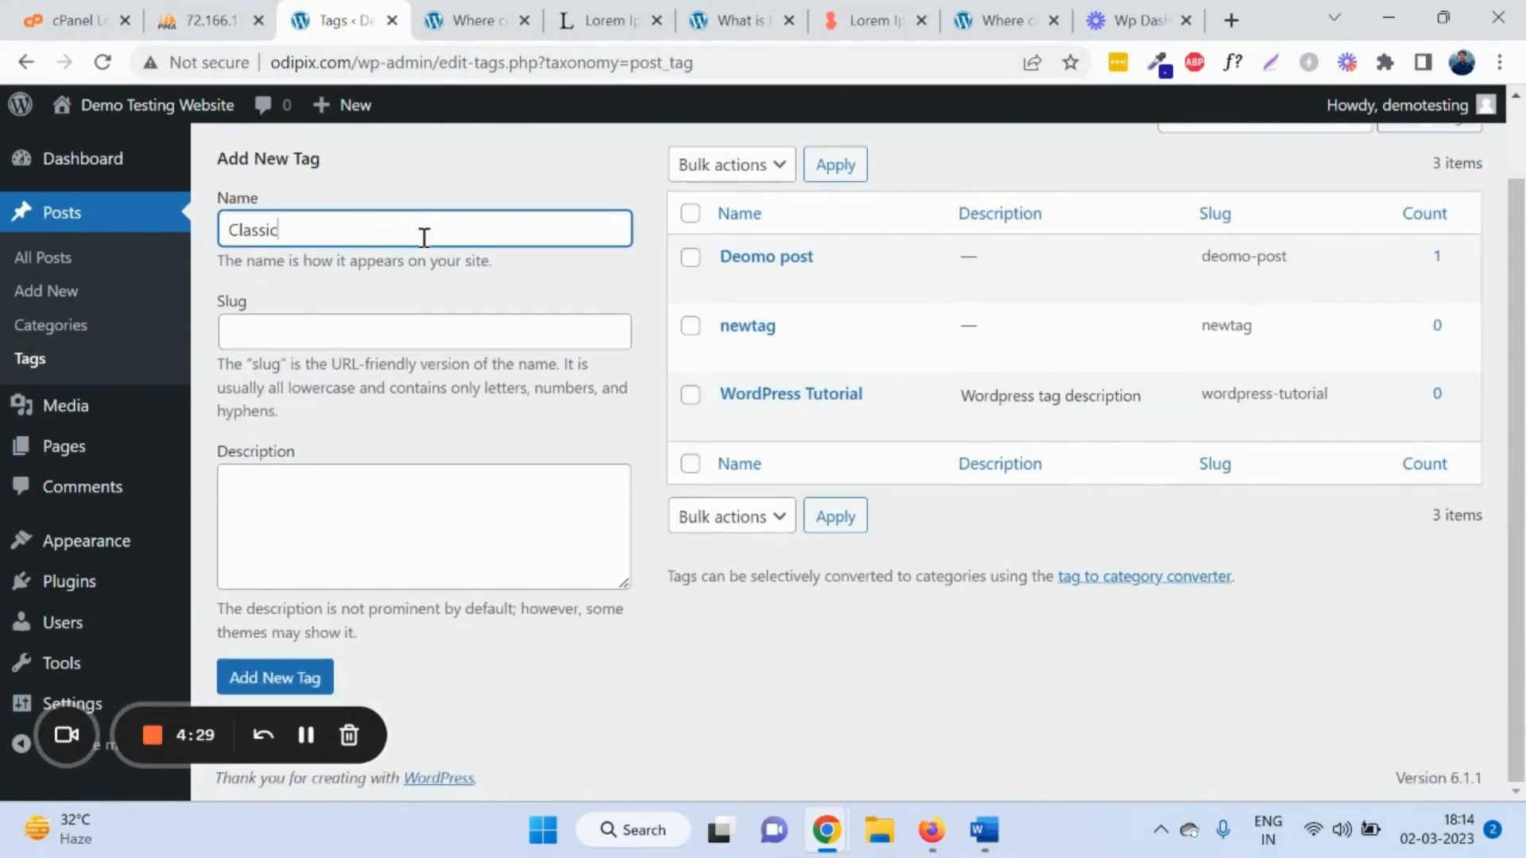
pyautogui.click(284, 692)
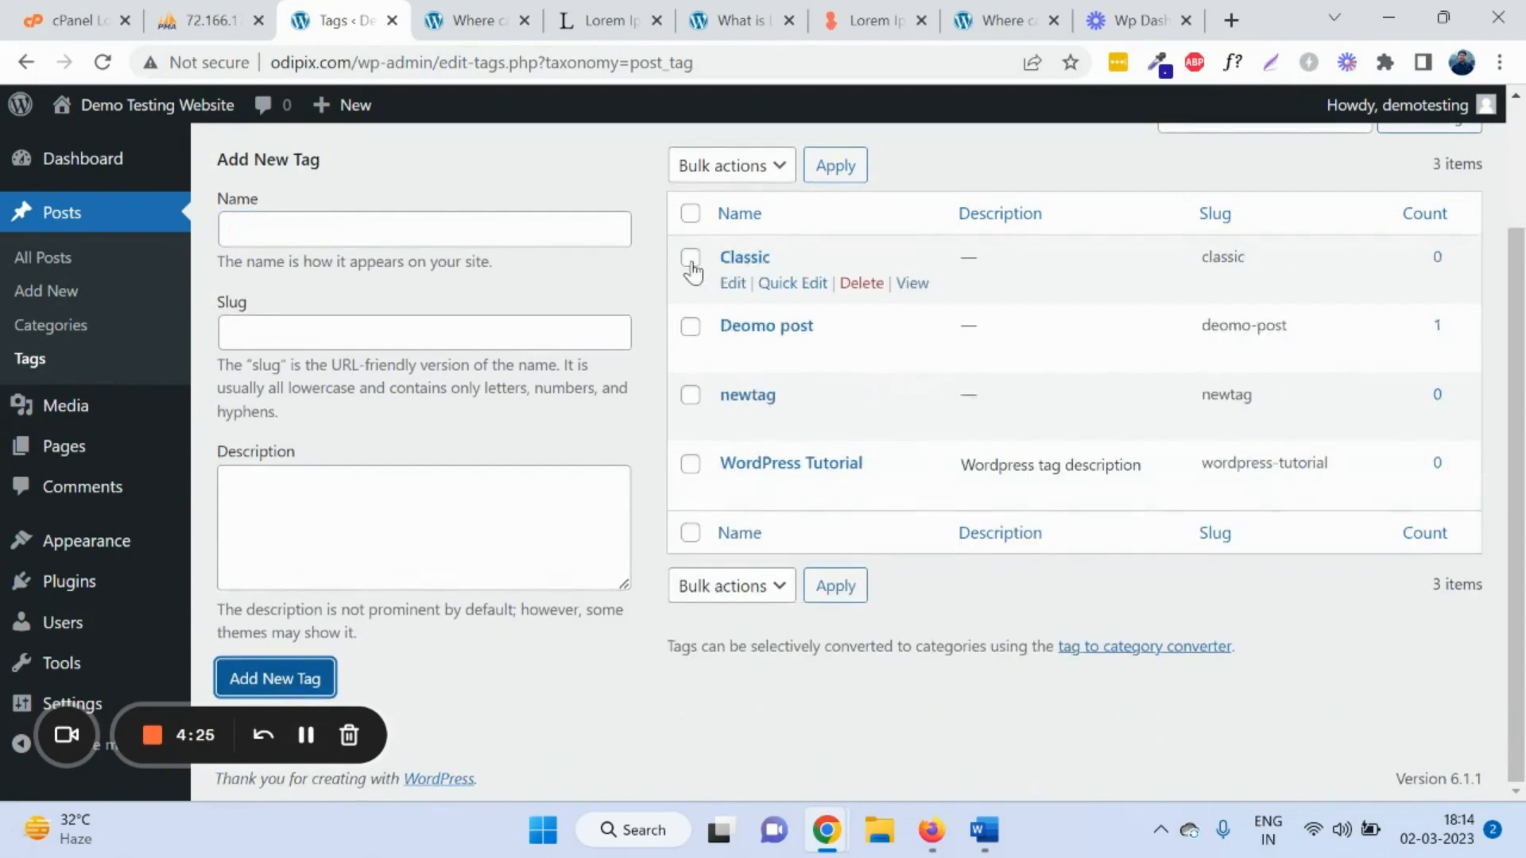
pyautogui.moveTo(713, 262); pyautogui.dragTo(798, 255)
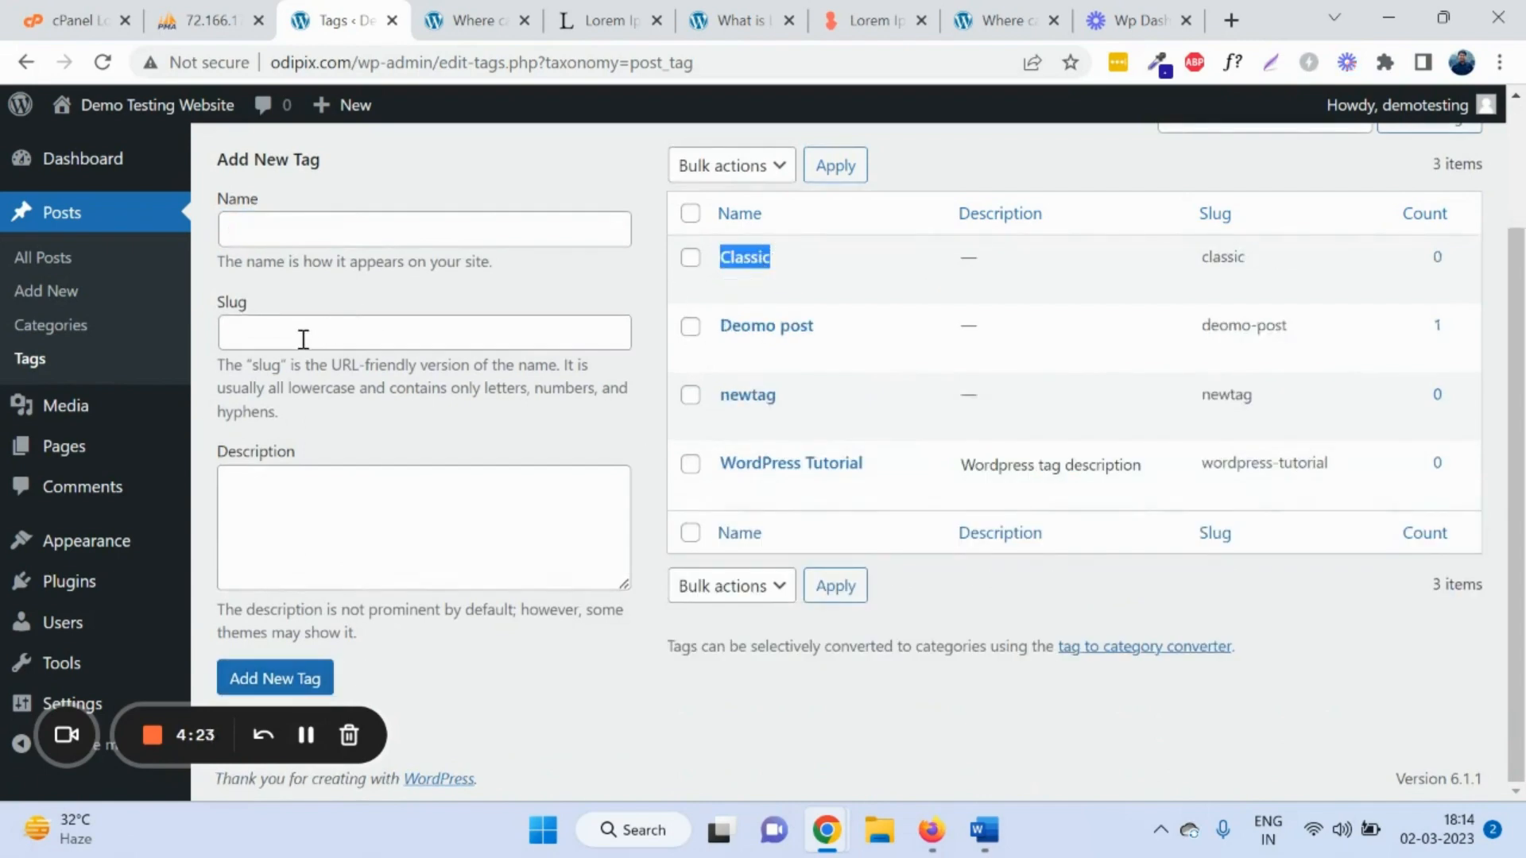
pyautogui.click(93, 407)
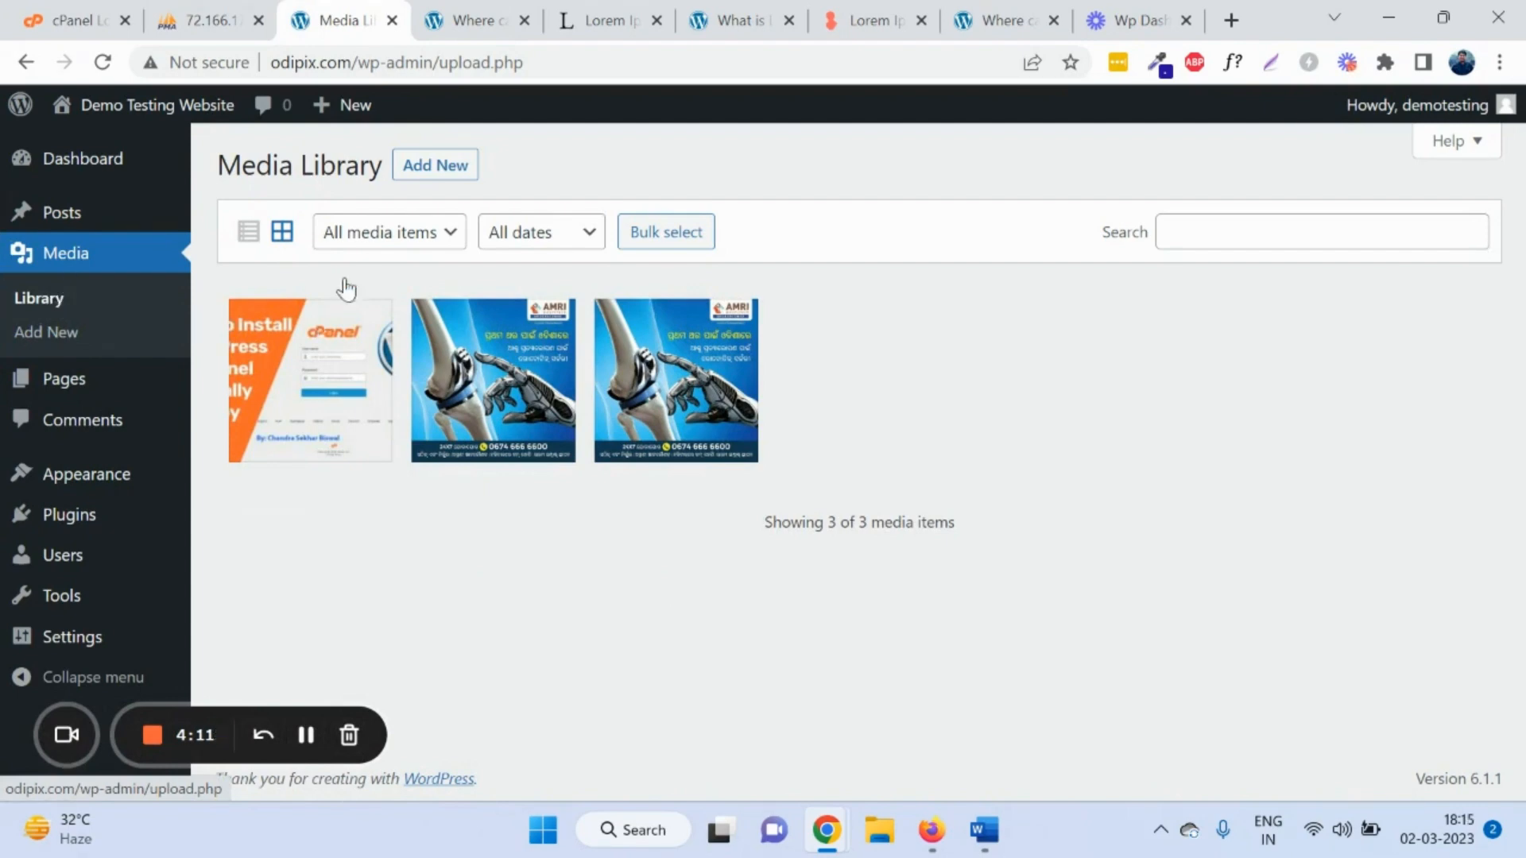
# Step: Check the media-type filter and view the last hospital image's attachment details in the library
pyautogui.click(390, 233)
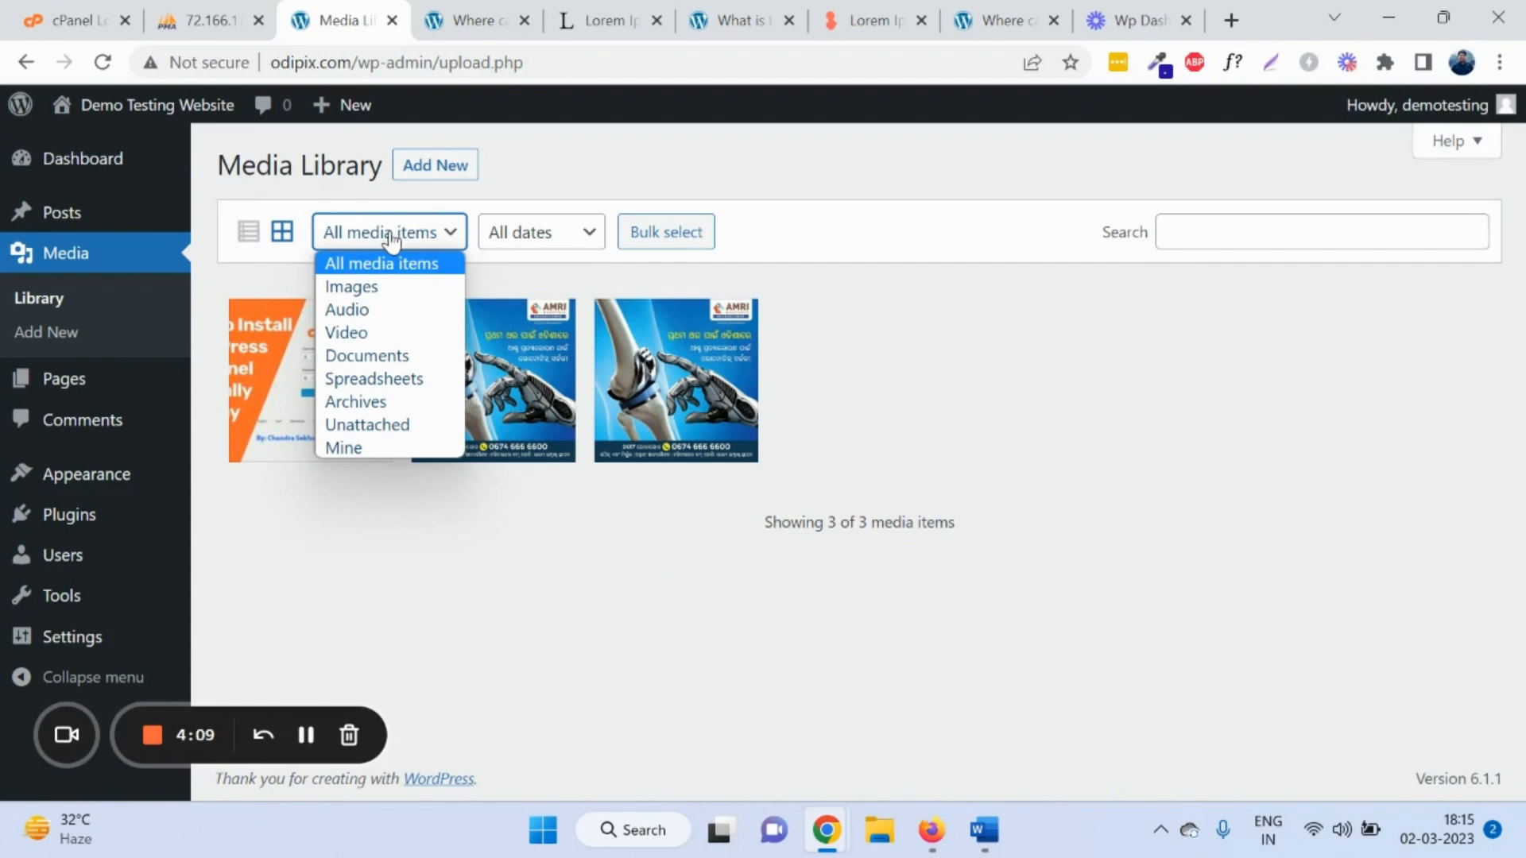
pyautogui.click(389, 238)
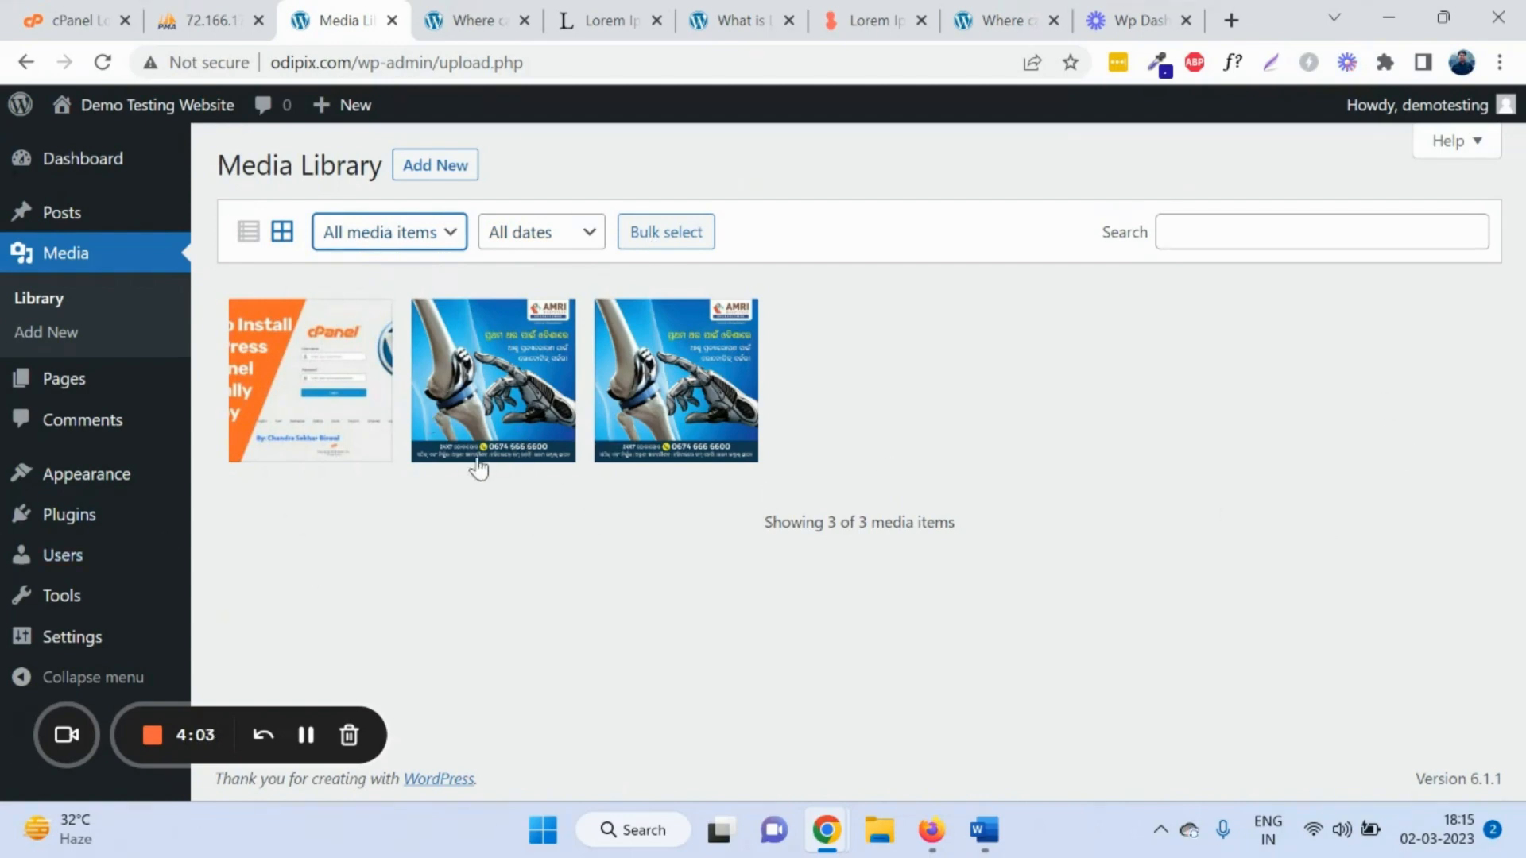
pyautogui.click(713, 369)
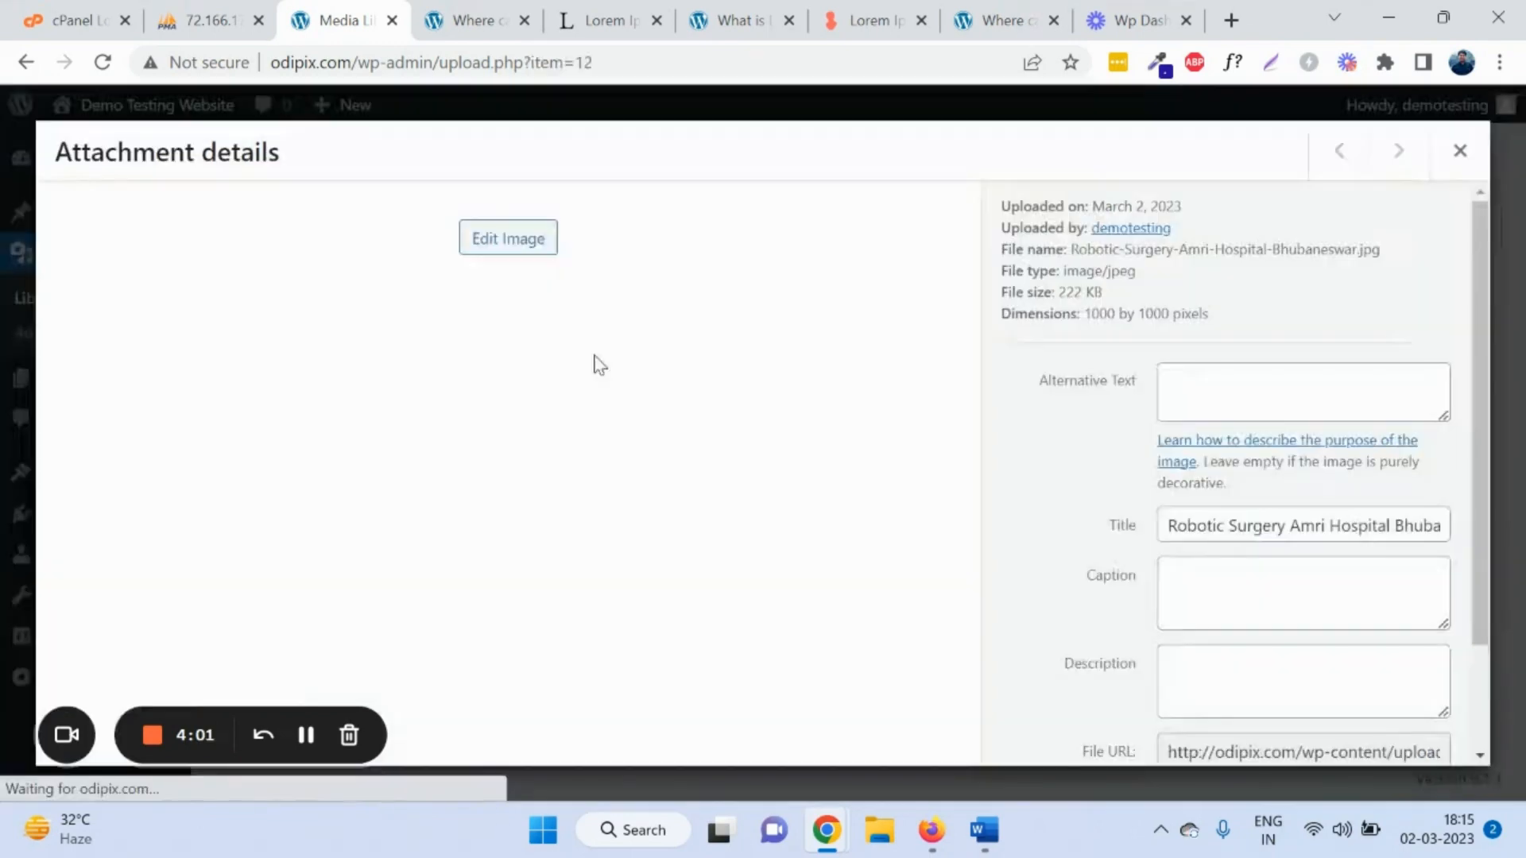
pyautogui.click(1459, 151)
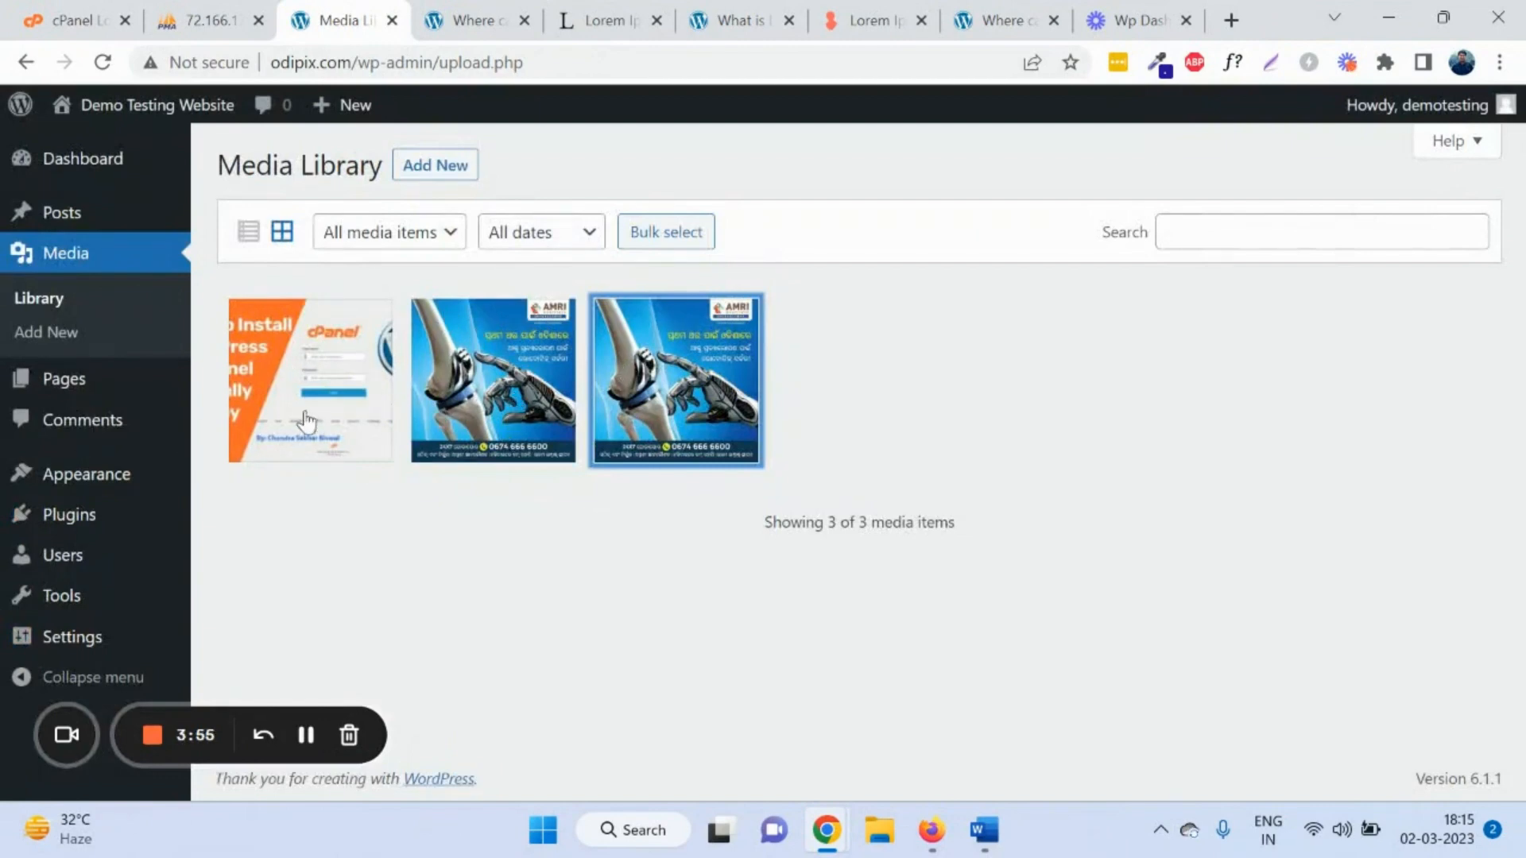
pyautogui.click(60, 332)
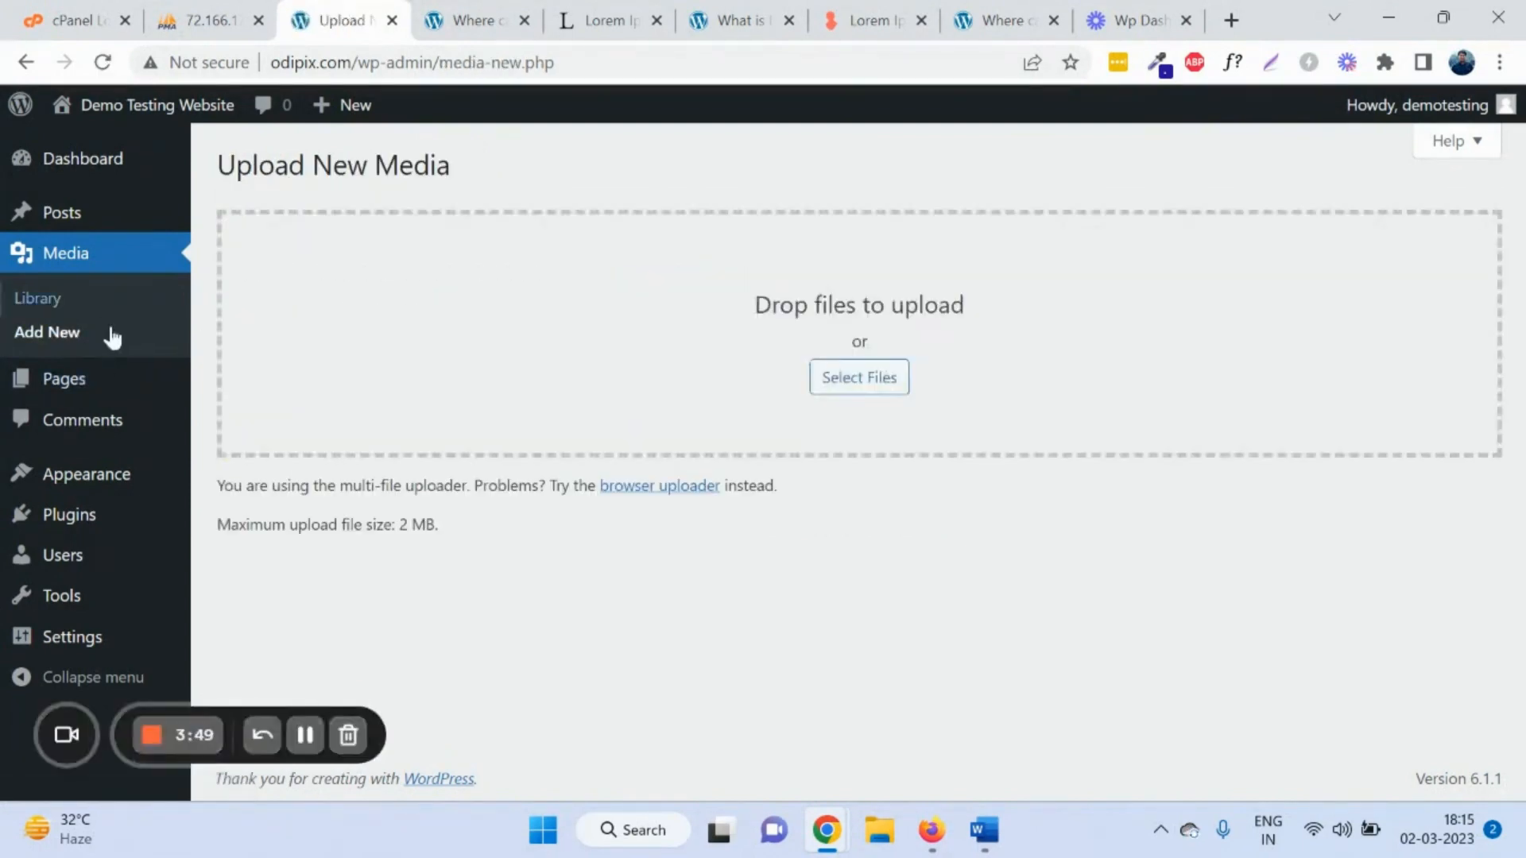
# Step: Upload pic.jpg from the Pictures folder through Upload New Media
pyautogui.click(863, 384)
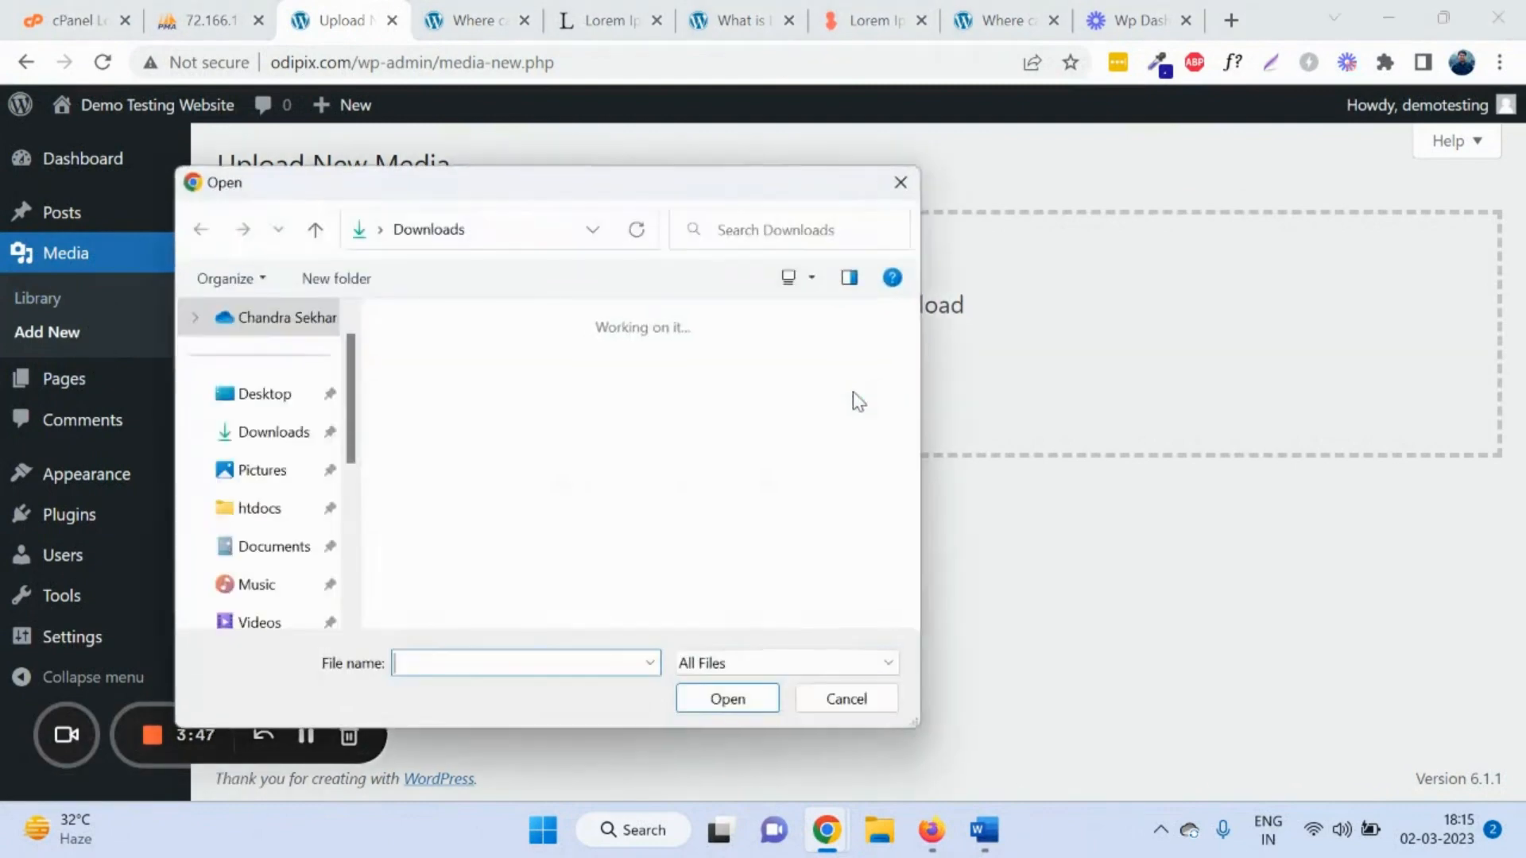
pyautogui.click(269, 470)
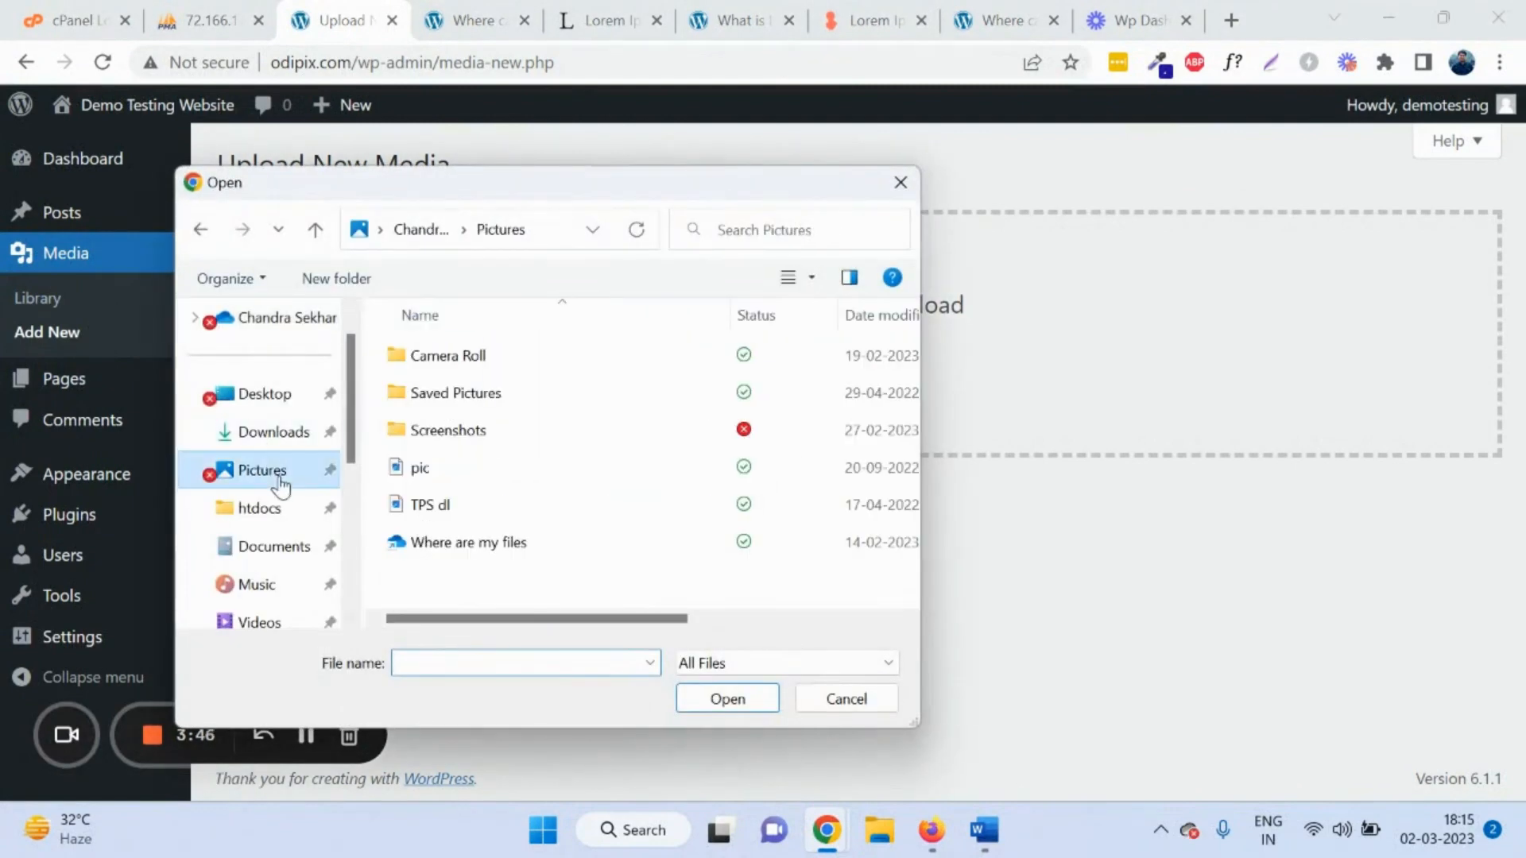
pyautogui.click(447, 475)
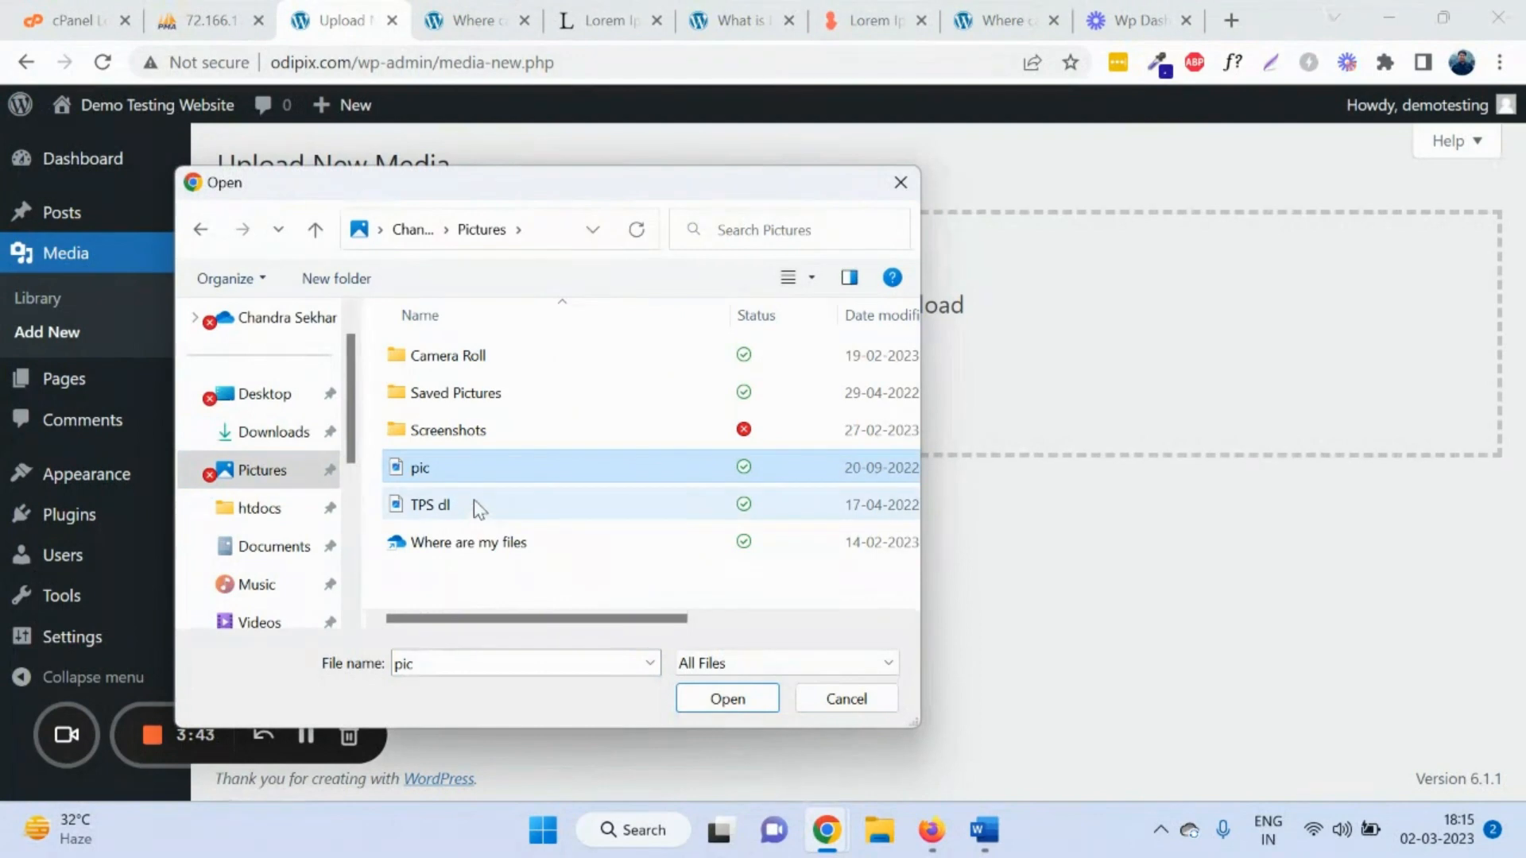
pyautogui.doubleClick(483, 464)
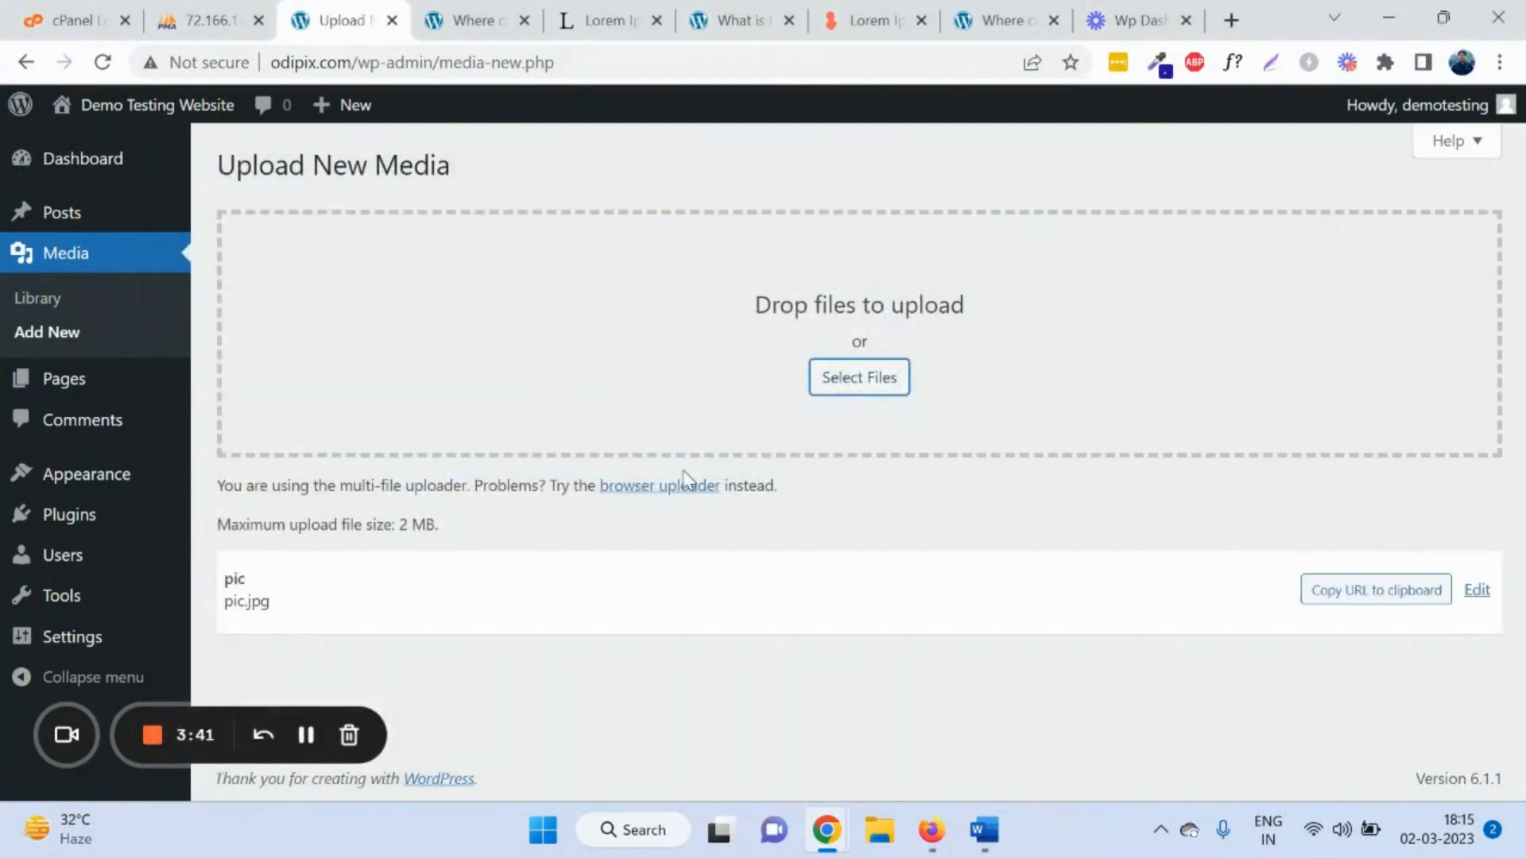
# Step: Confirm pic.jpg appears in the media library, then show the site's Pages list
pyautogui.click(108, 307)
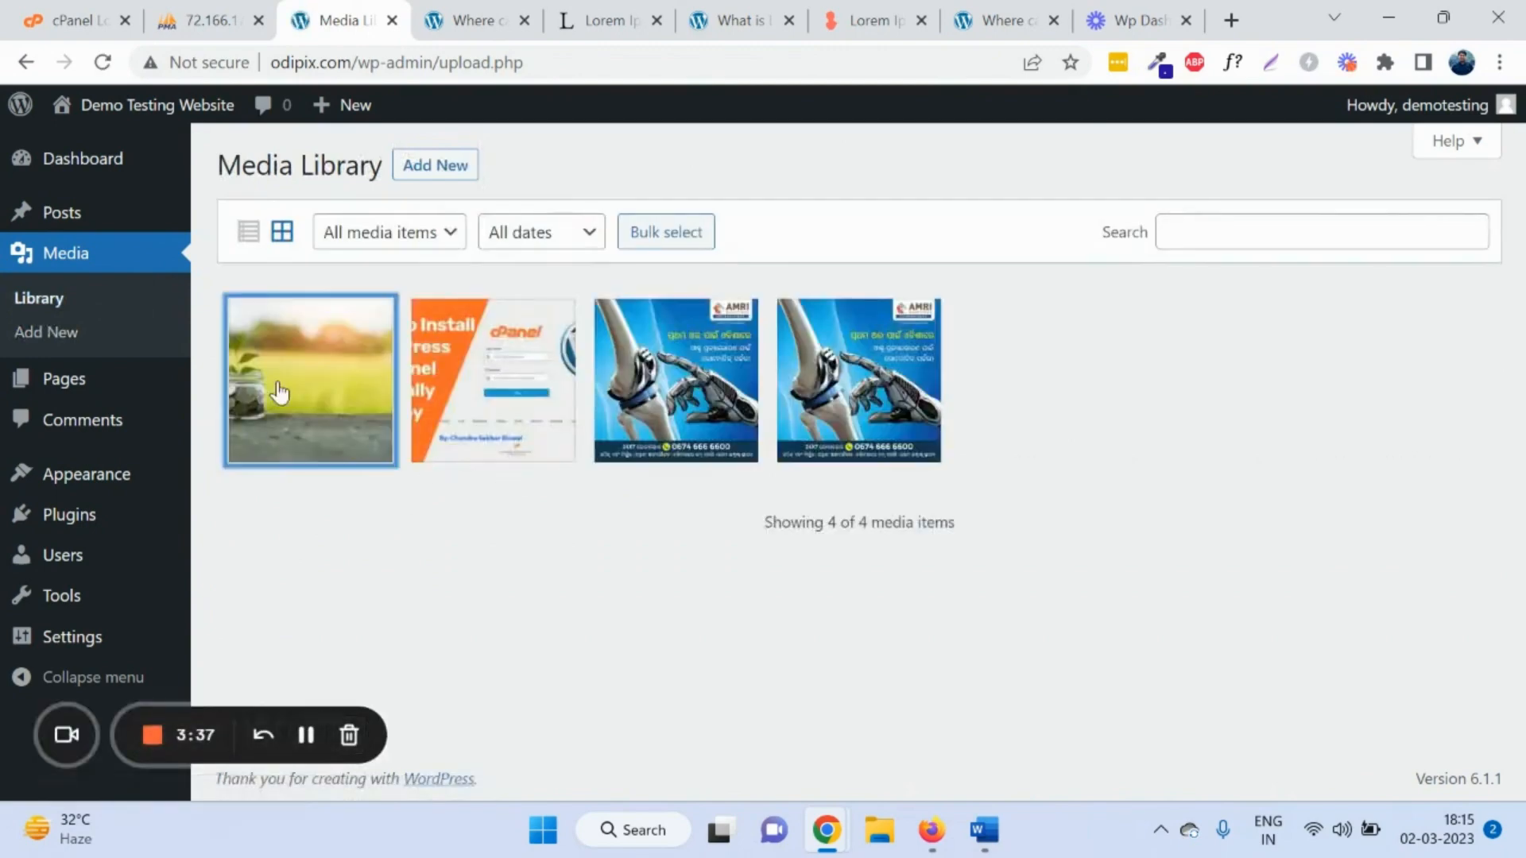
pyautogui.click(280, 394)
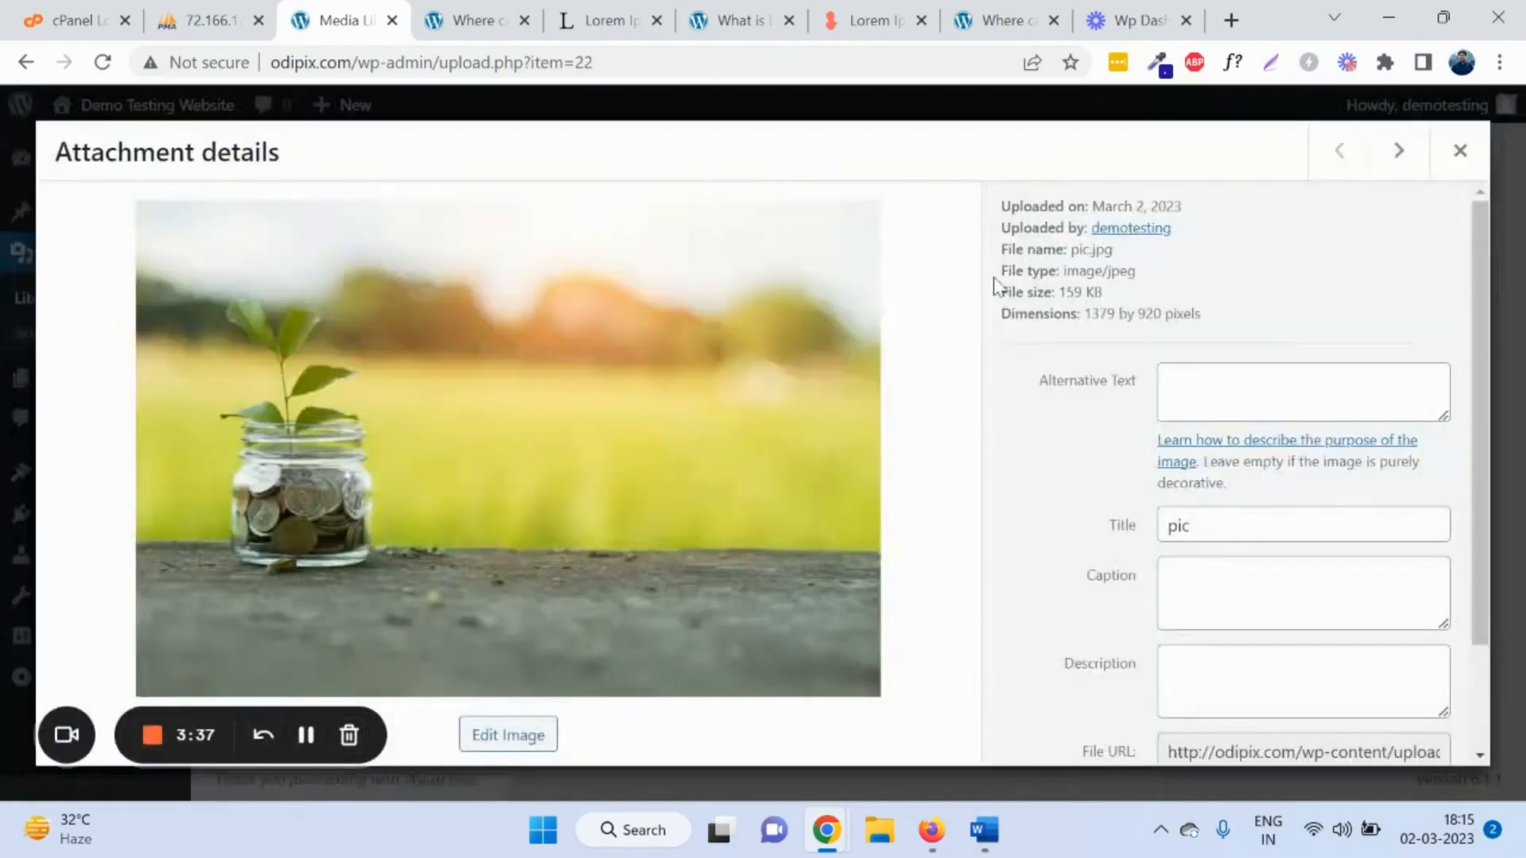
pyautogui.click(1460, 153)
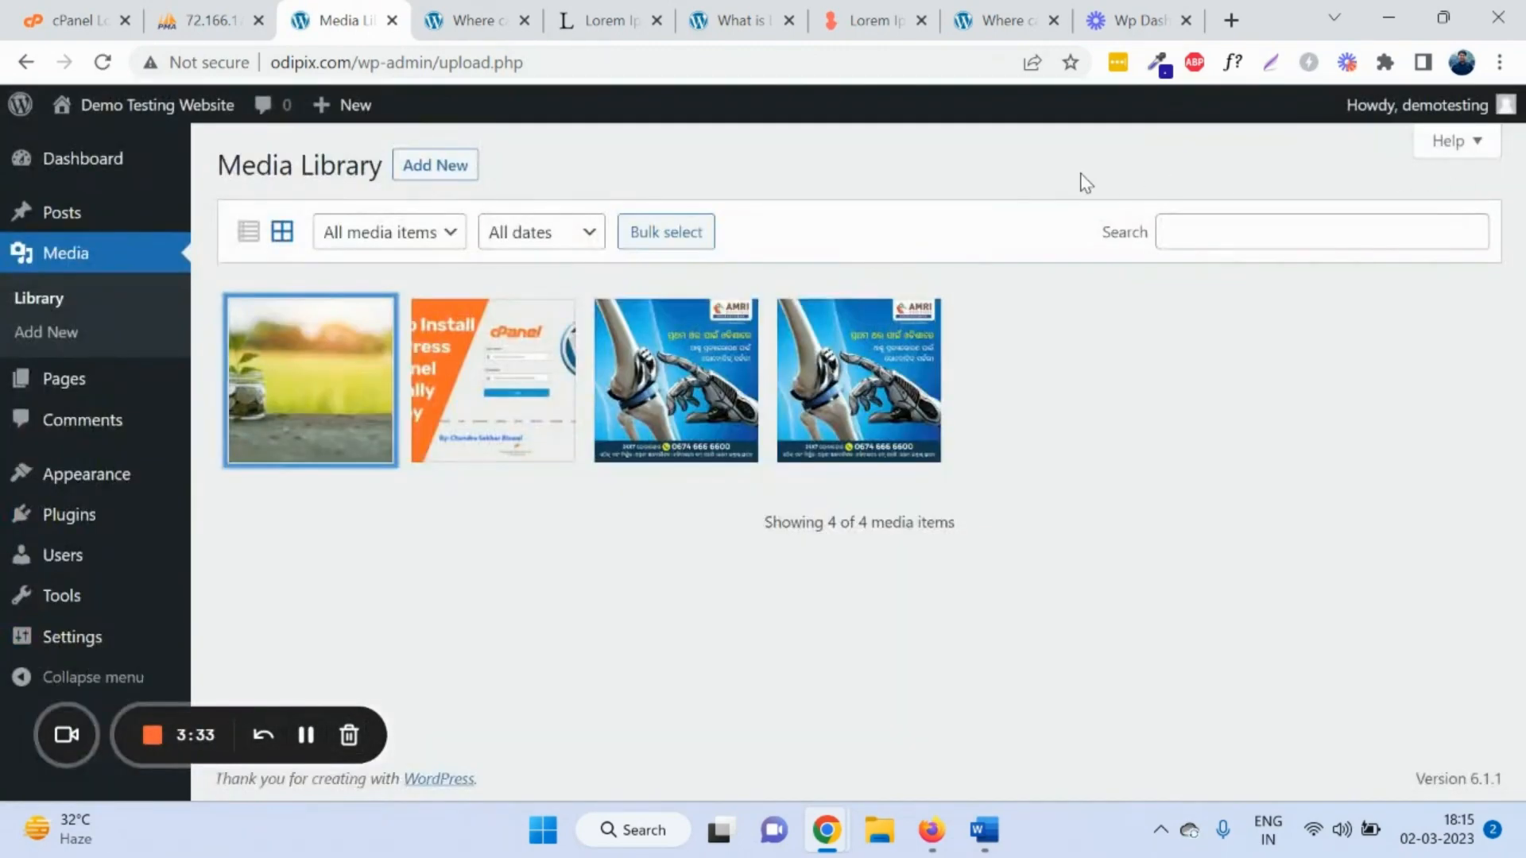
pyautogui.click(101, 393)
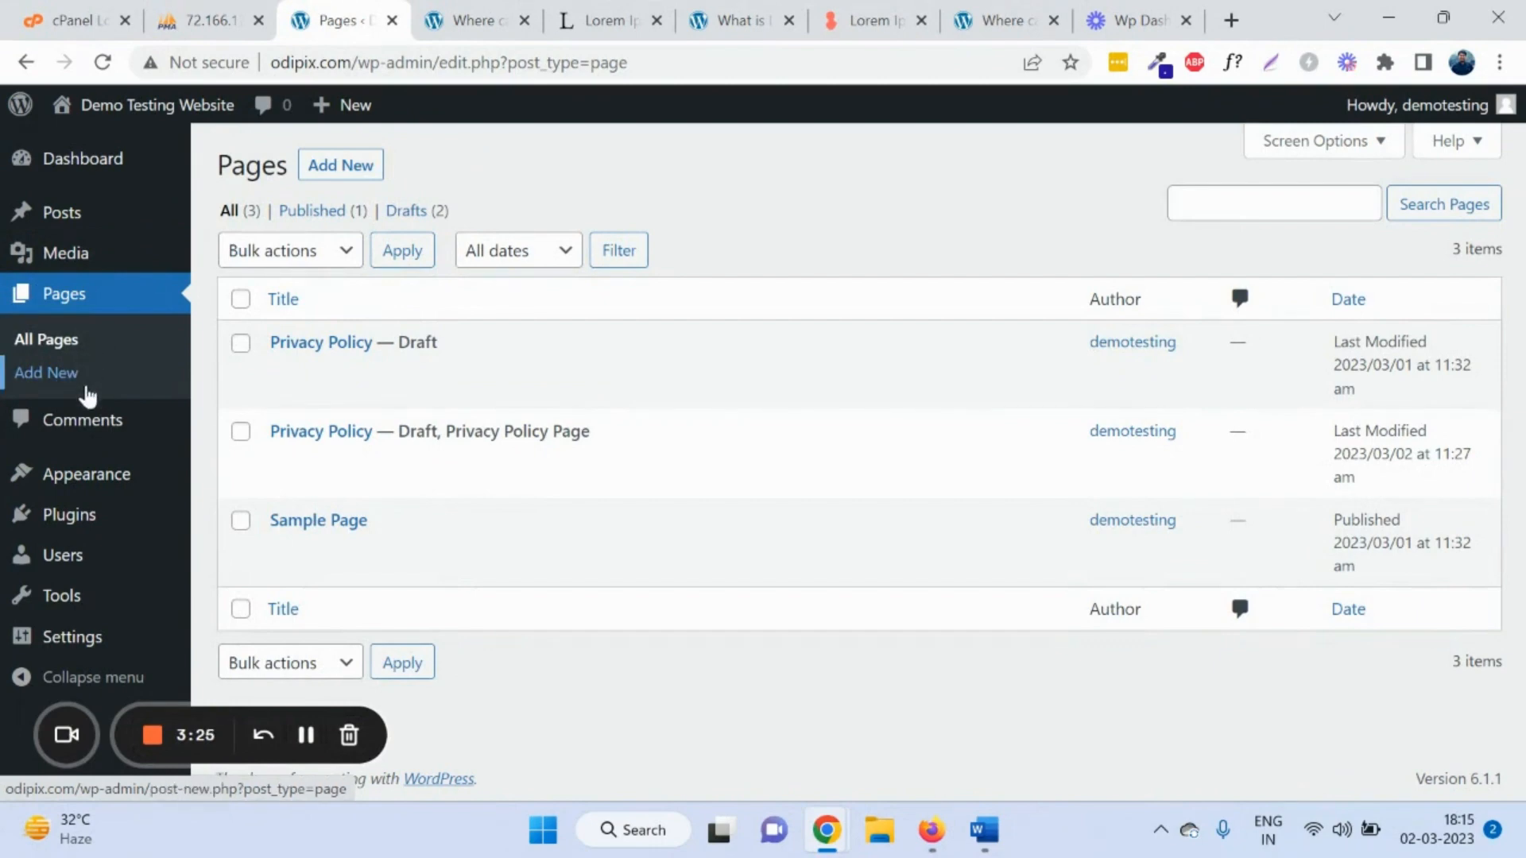
# Step: Review the All Pages list and start a new blank page in the block editor
pyautogui.click(68, 340)
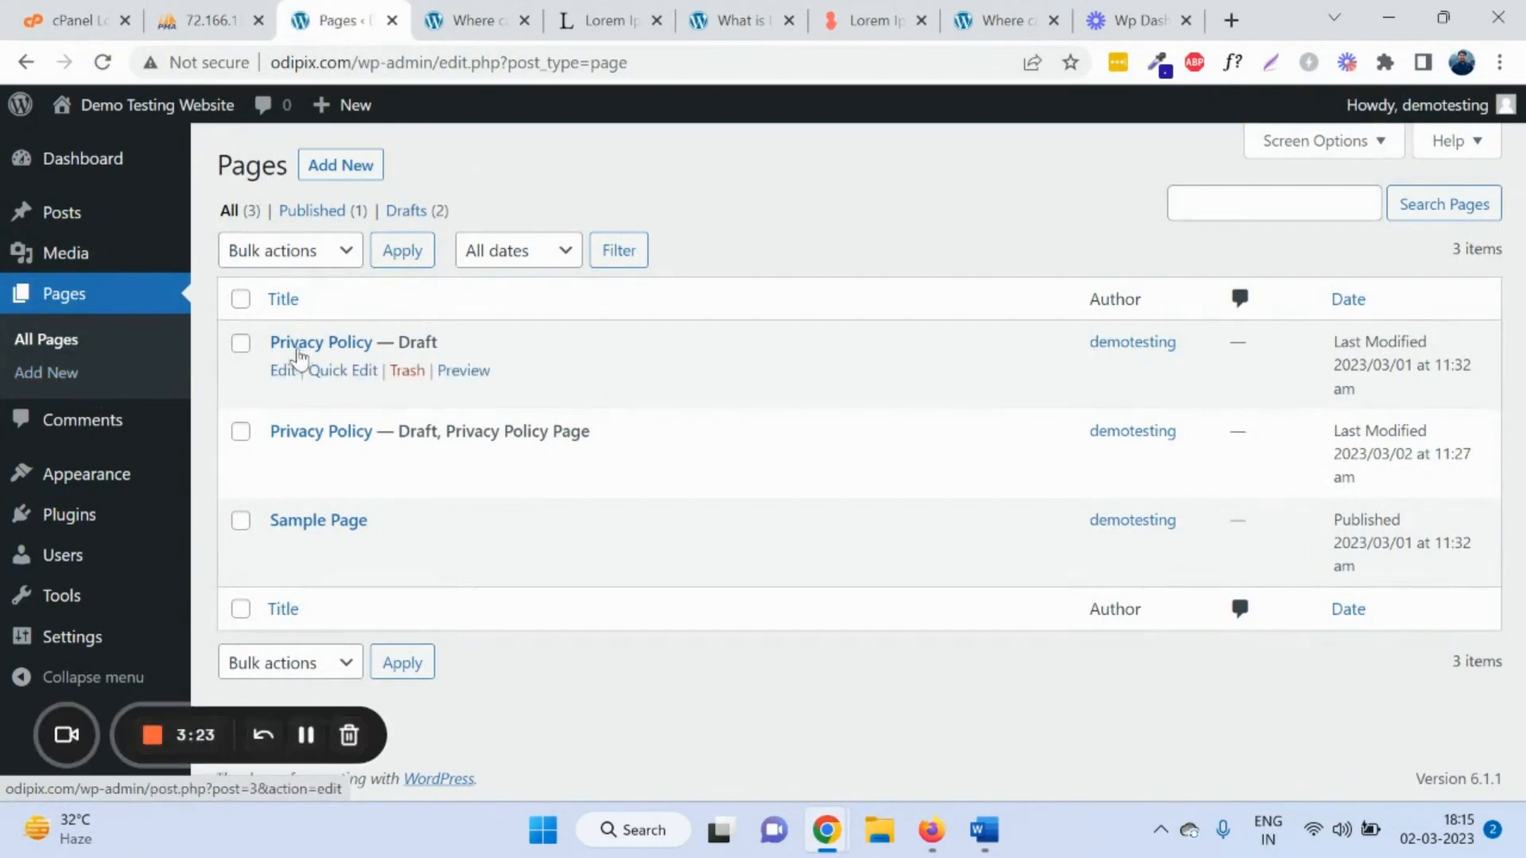
pyautogui.moveTo(394, 527); pyautogui.dragTo(269, 351)
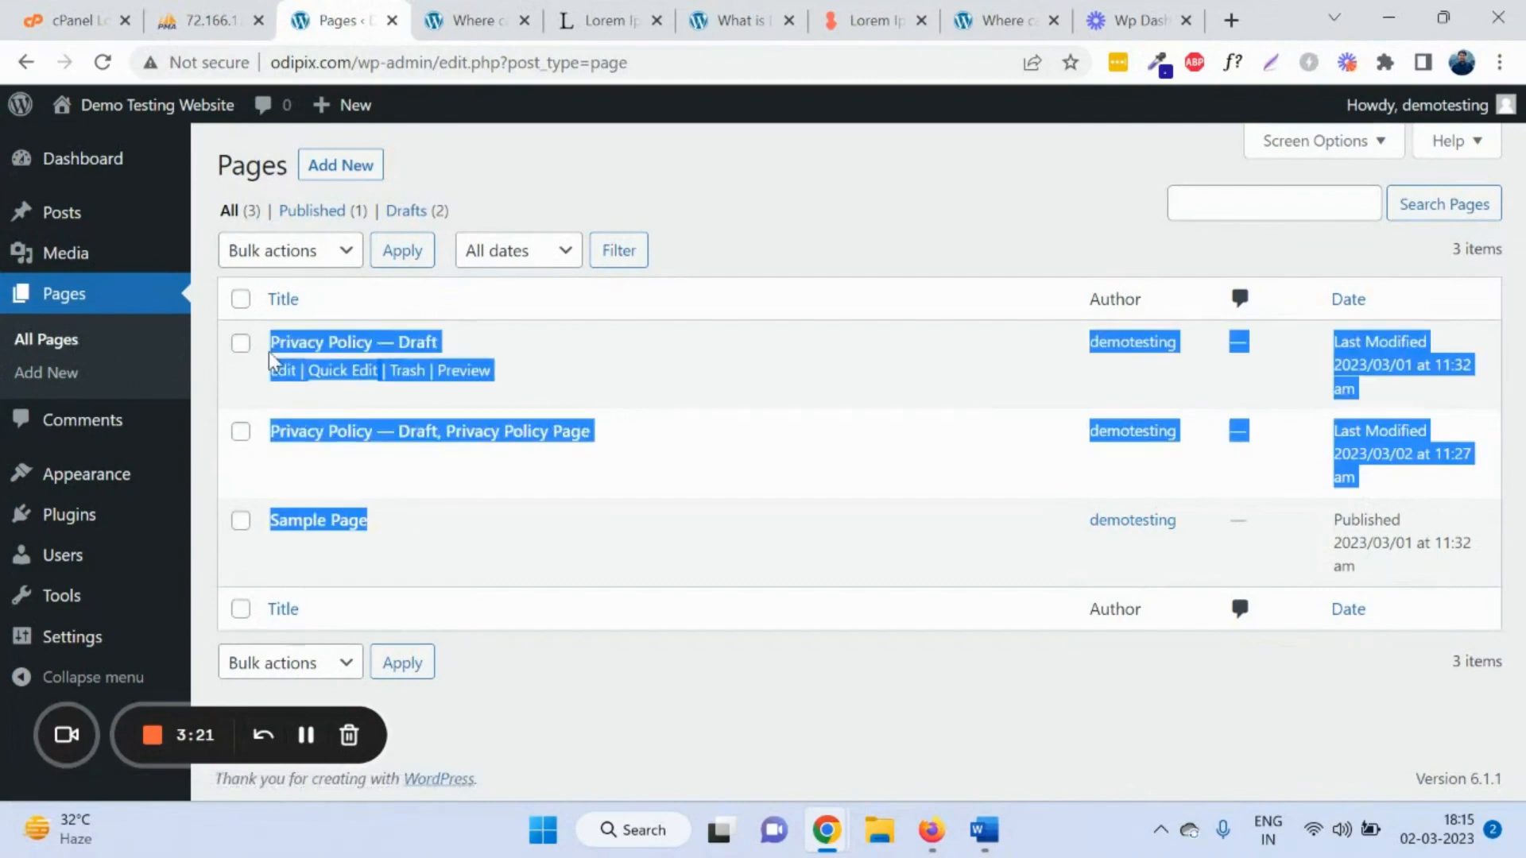
pyautogui.click(665, 172)
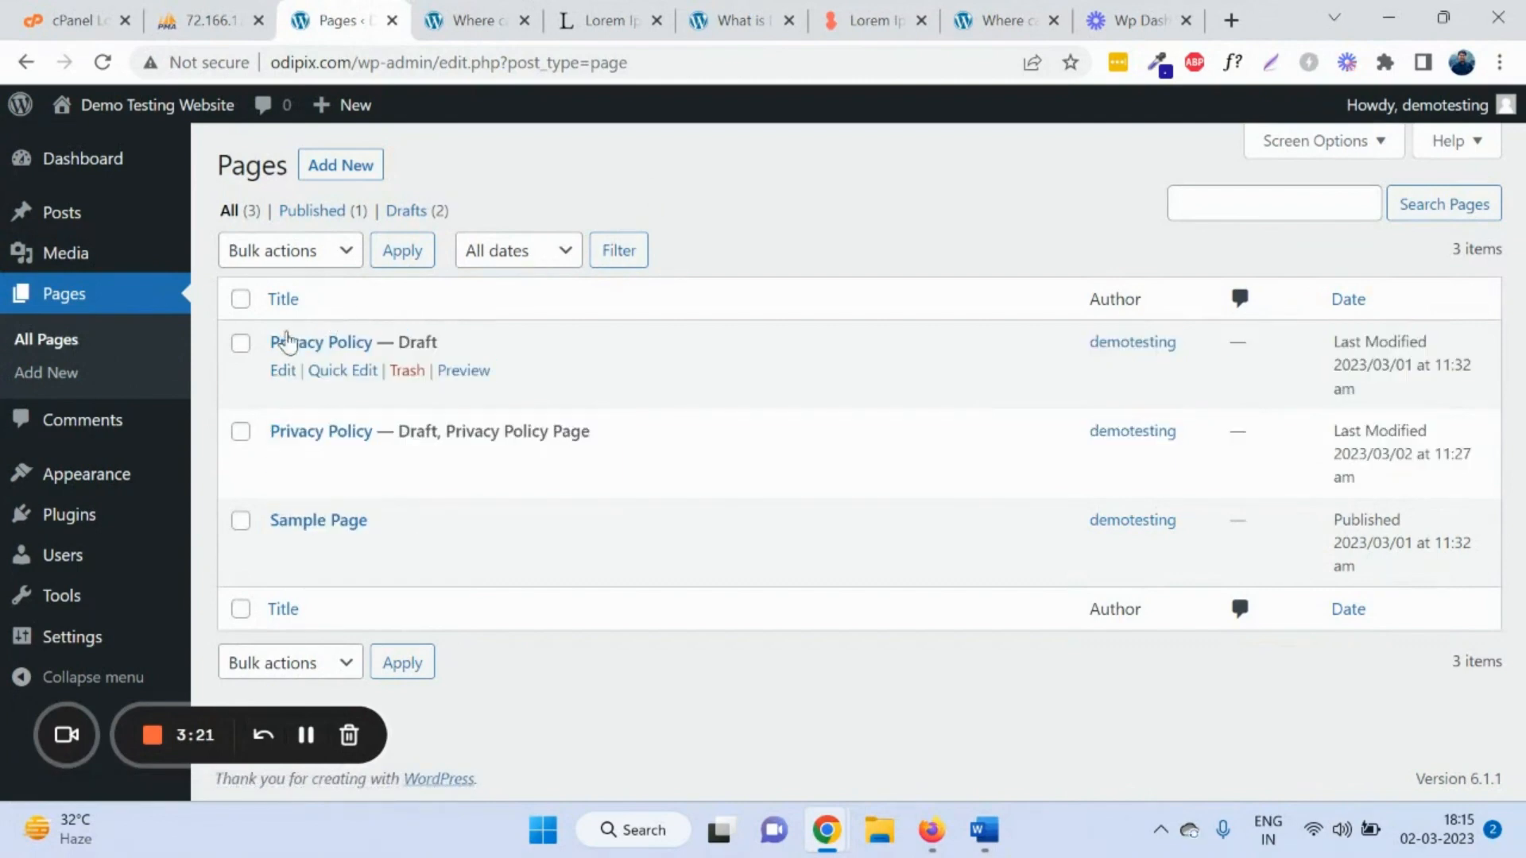
pyautogui.click(70, 373)
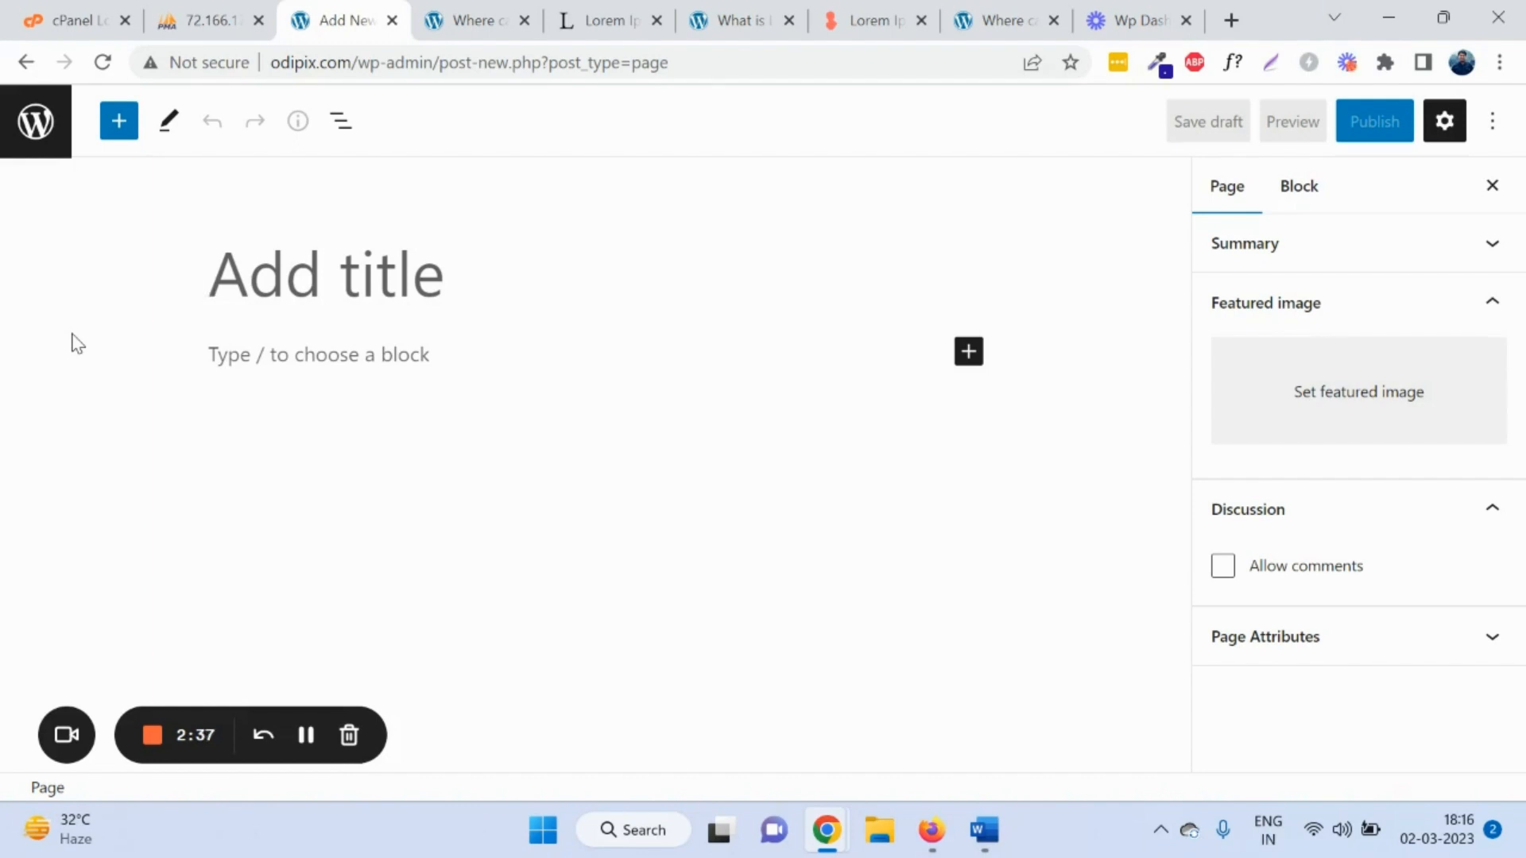
# Step: Title the page 'test page' and paste the lipsum.com 'Contrary to popular belief' paragraph as its body
pyautogui.click(388, 348)
pyautogui.click(391, 294)
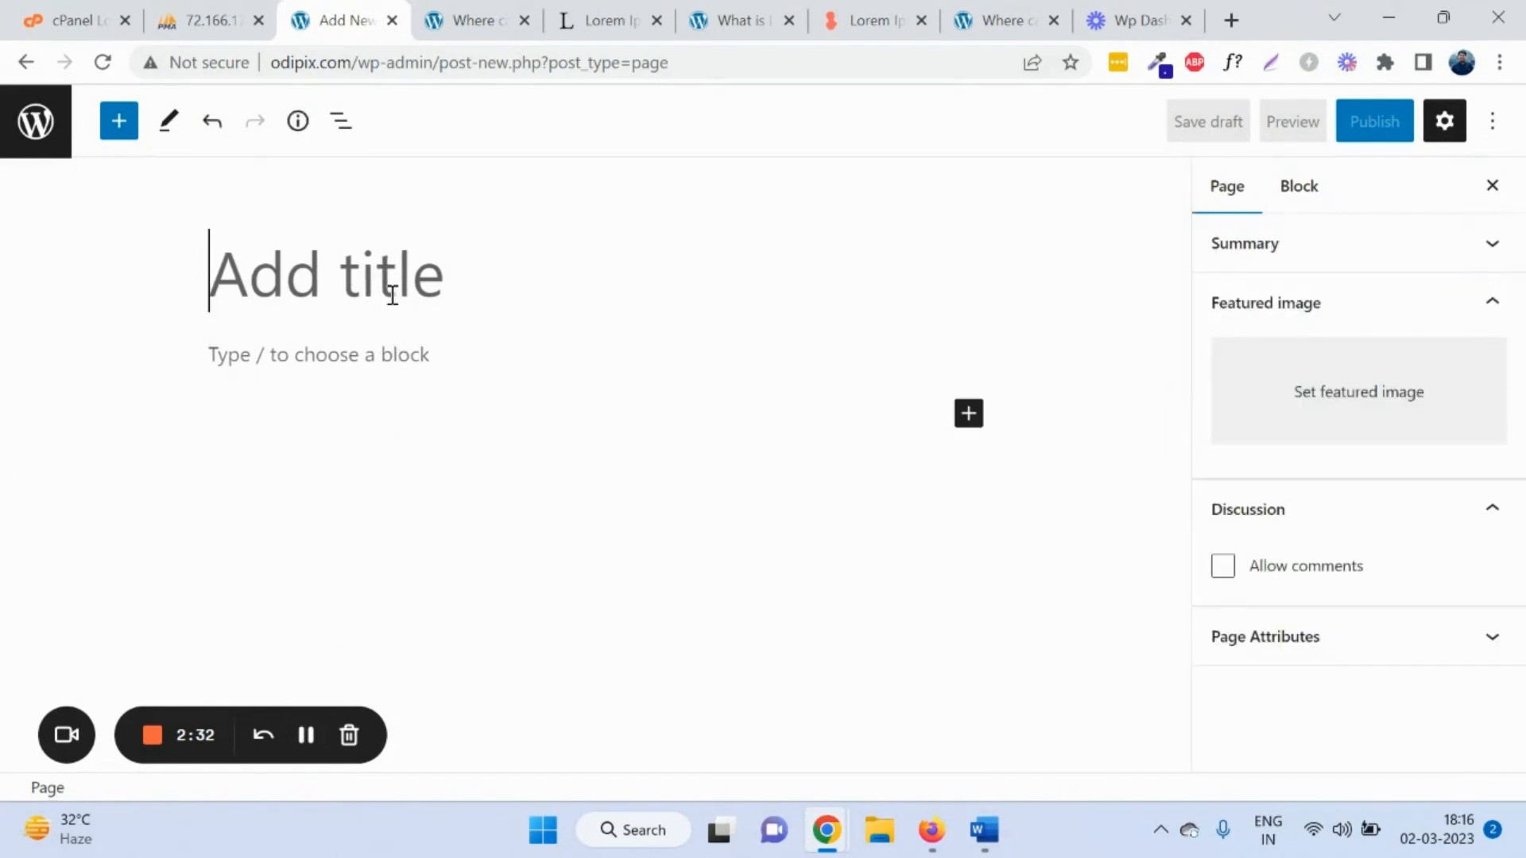
pyautogui.write('test page')
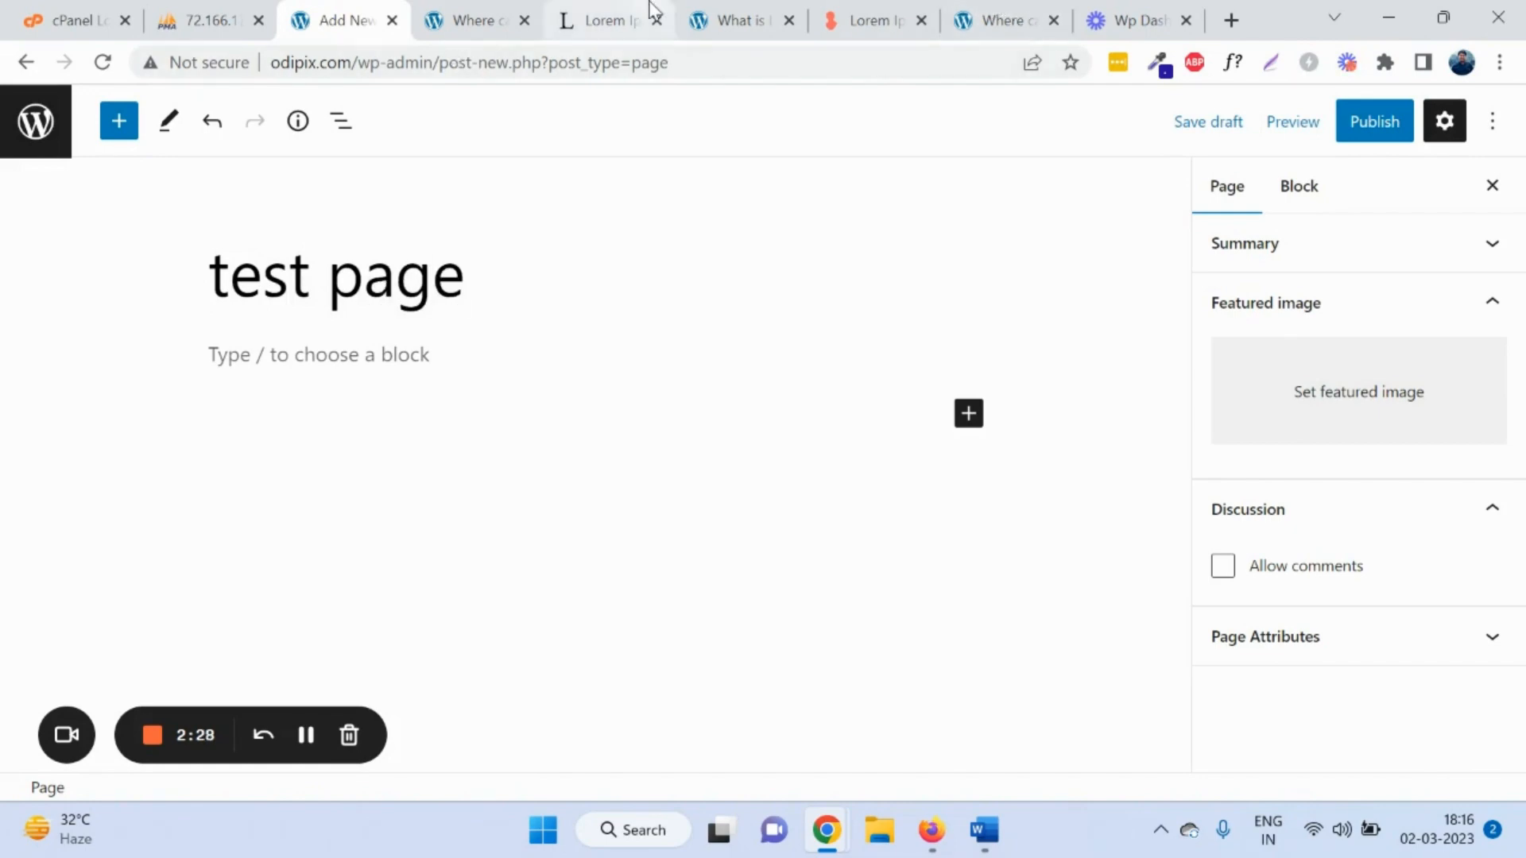
pyautogui.click(627, 20)
pyautogui.tripleClick(513, 371)
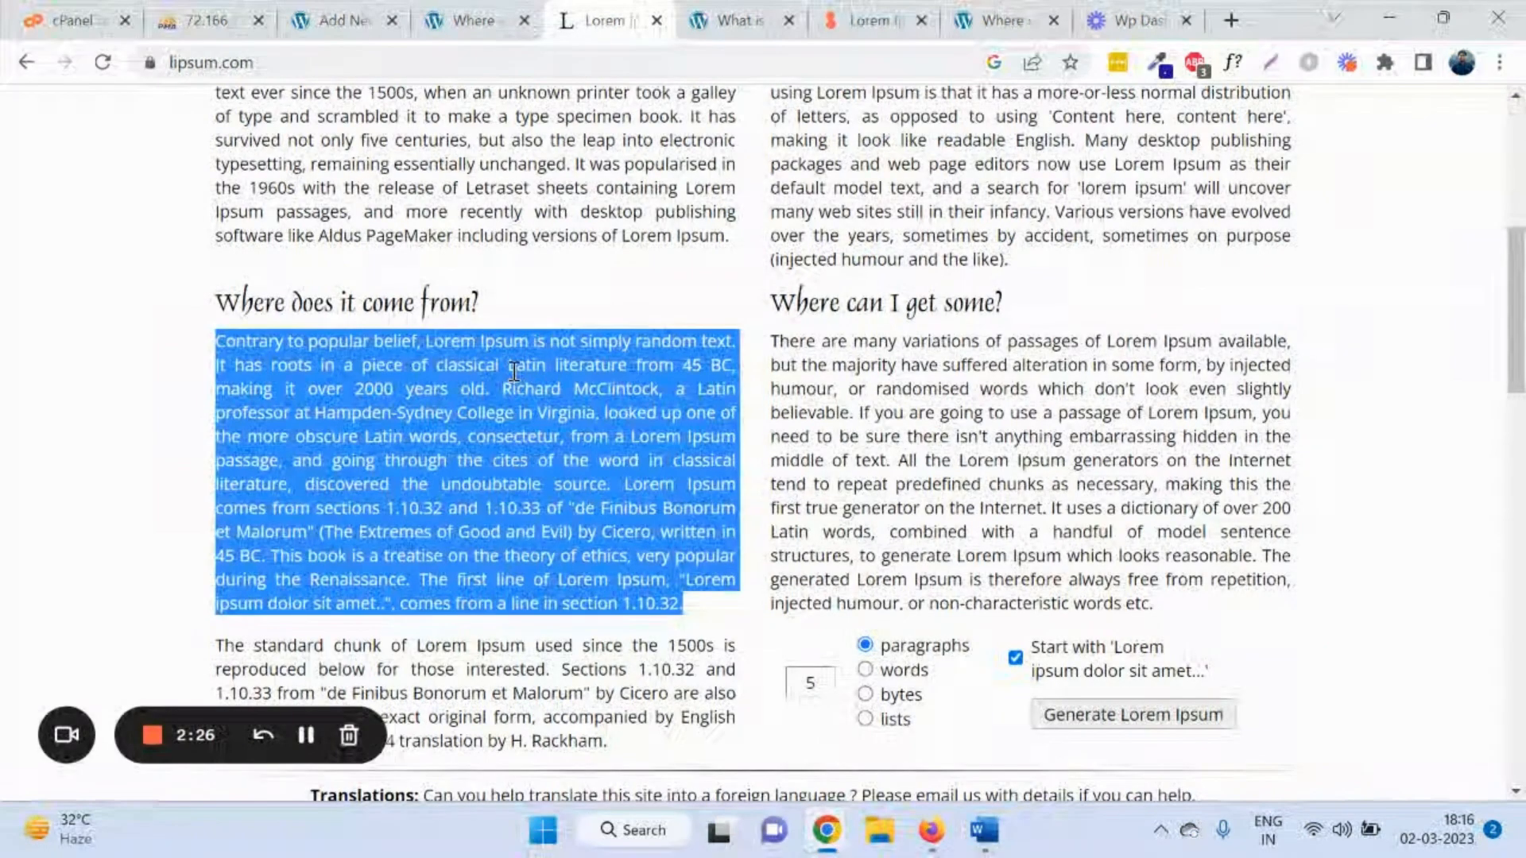
pyautogui.click(342, 20)
pyautogui.click(374, 354)
pyautogui.write('Contrary to popular belief, Lorem Ipsum is not simply random text. It has roots in a piece of classical Latin literature from 45 BC, making it over 2000 years old. Richard McClintock, a Latin professor at Hampden-Sydney College in Virginia, looked up one of the more obscure Latin words, consectetur, from a Lorem Ipsum passage, and going through the cites of the word in classical literature, discovered the undoubtable source. Lorem Ipsum comes from sections 1.10.32 and 1.10.33 of \\"de Finibus Bonorum et Malorum\\" (The Extremes of Good and Evil) by Cicero, written in 45 BC. This book is a treatise on the theory of ethics, very popular during the Renaissance. The first line of Lorem Ipsum, \\"Lorem ipsum dolor sit amet..\\", comes from a line in section 1.10.32.')
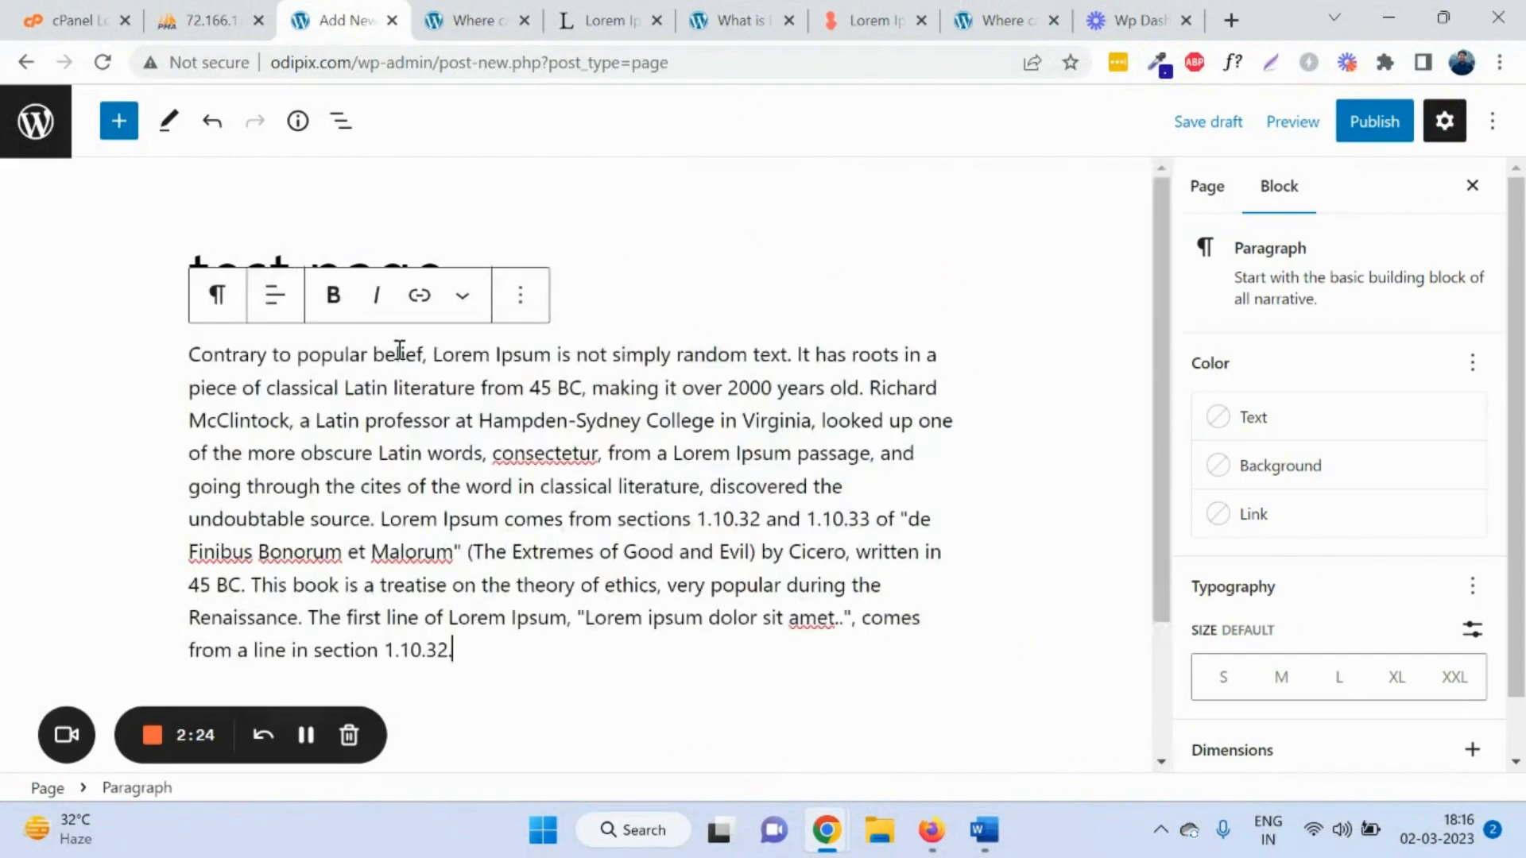
# Step: Publish test page and view it live
pyautogui.click(1352, 131)
pyautogui.click(1332, 123)
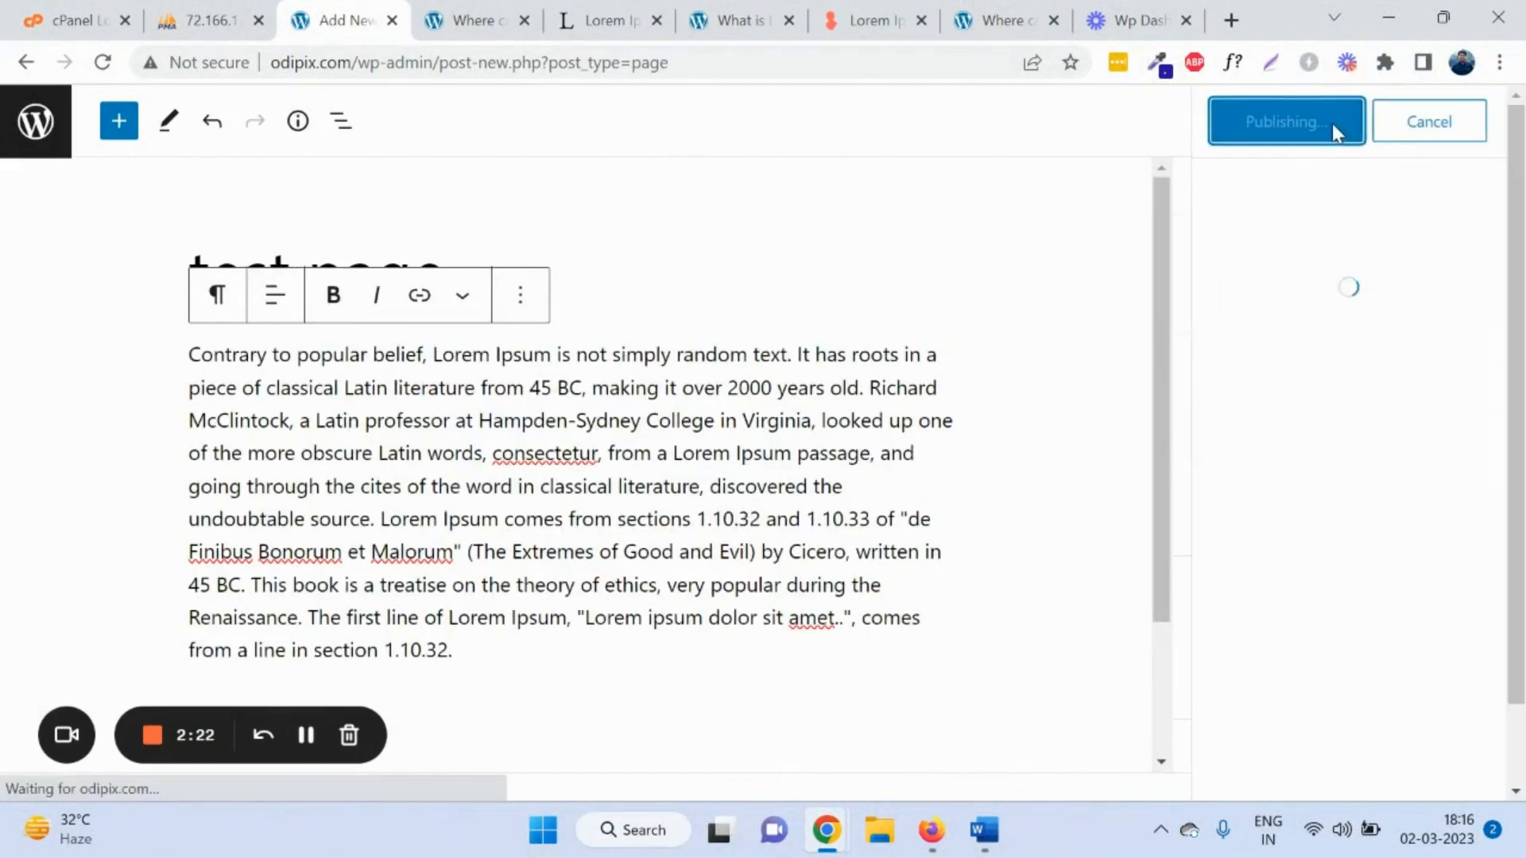
pyautogui.click(1325, 380)
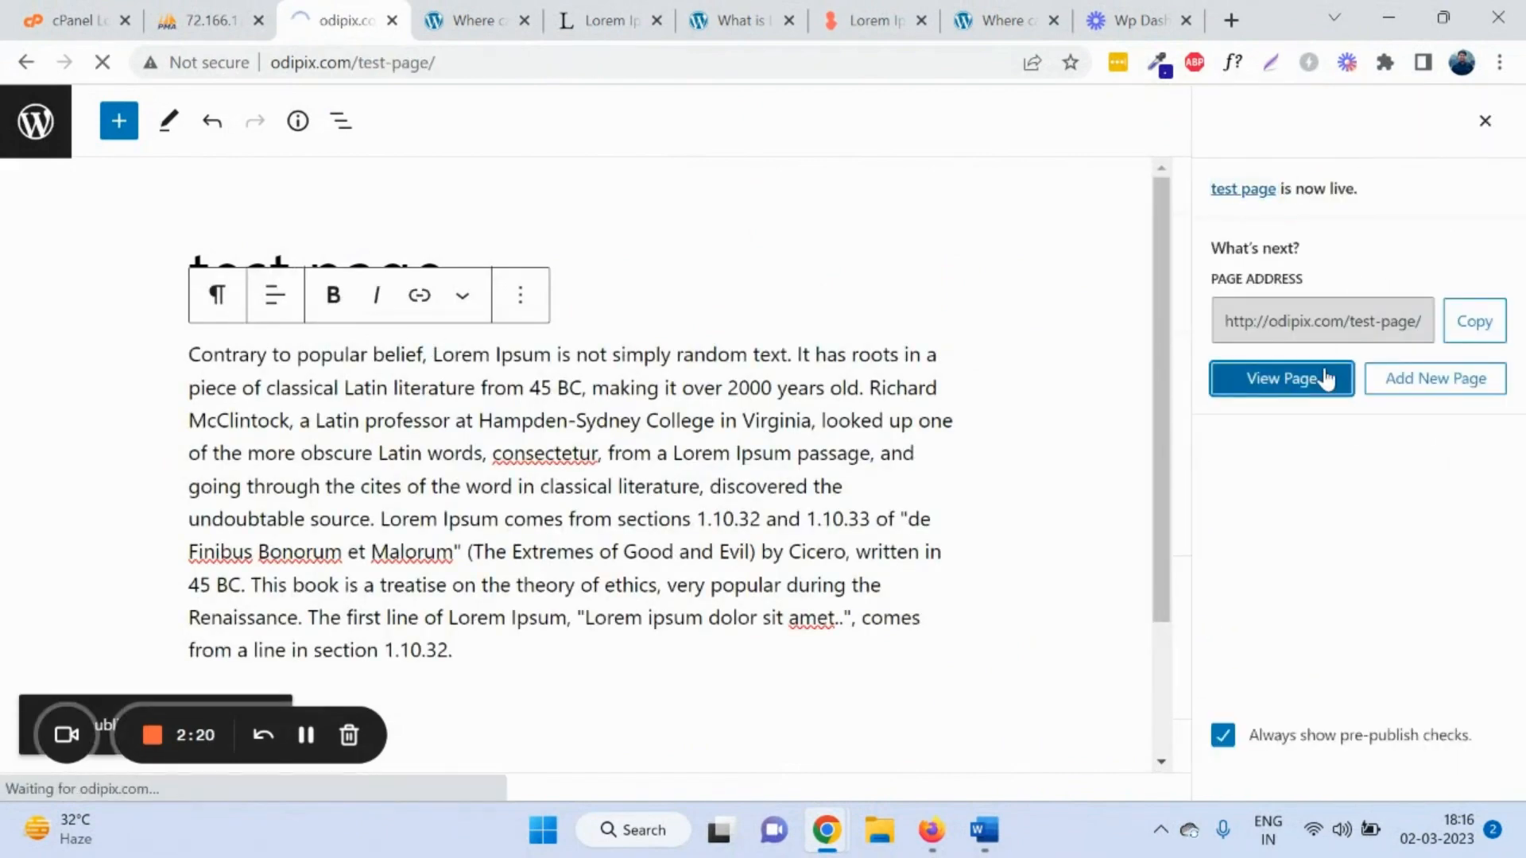
# Step: Return from the live test page to the Dashboard and list all pages, showing test page Published
pyautogui.scroll(-3, 501, 355)
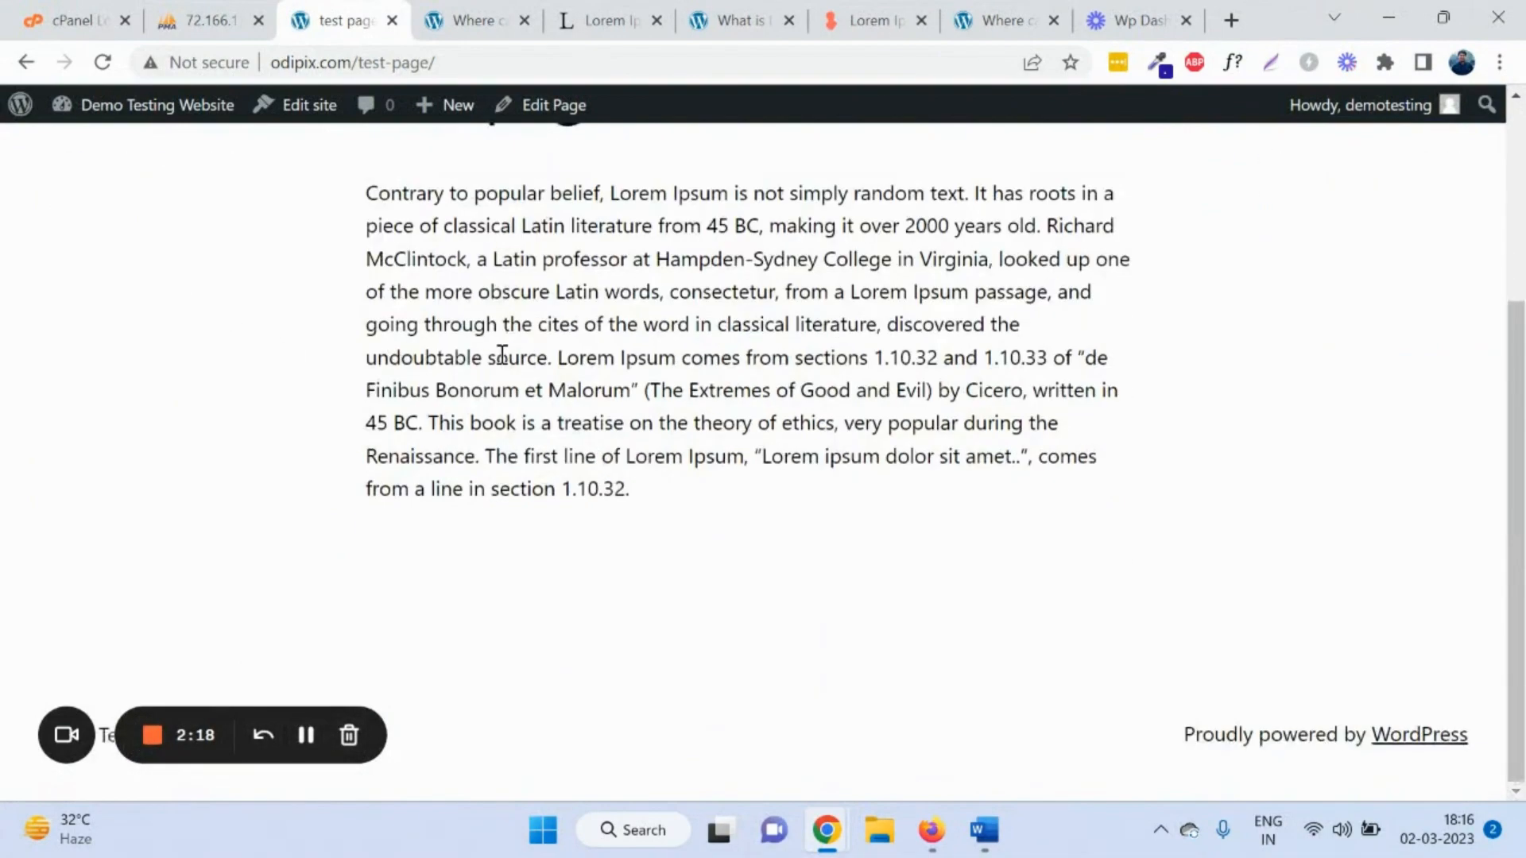
pyautogui.scroll(3, 501, 354)
pyautogui.moveTo(70, 118)
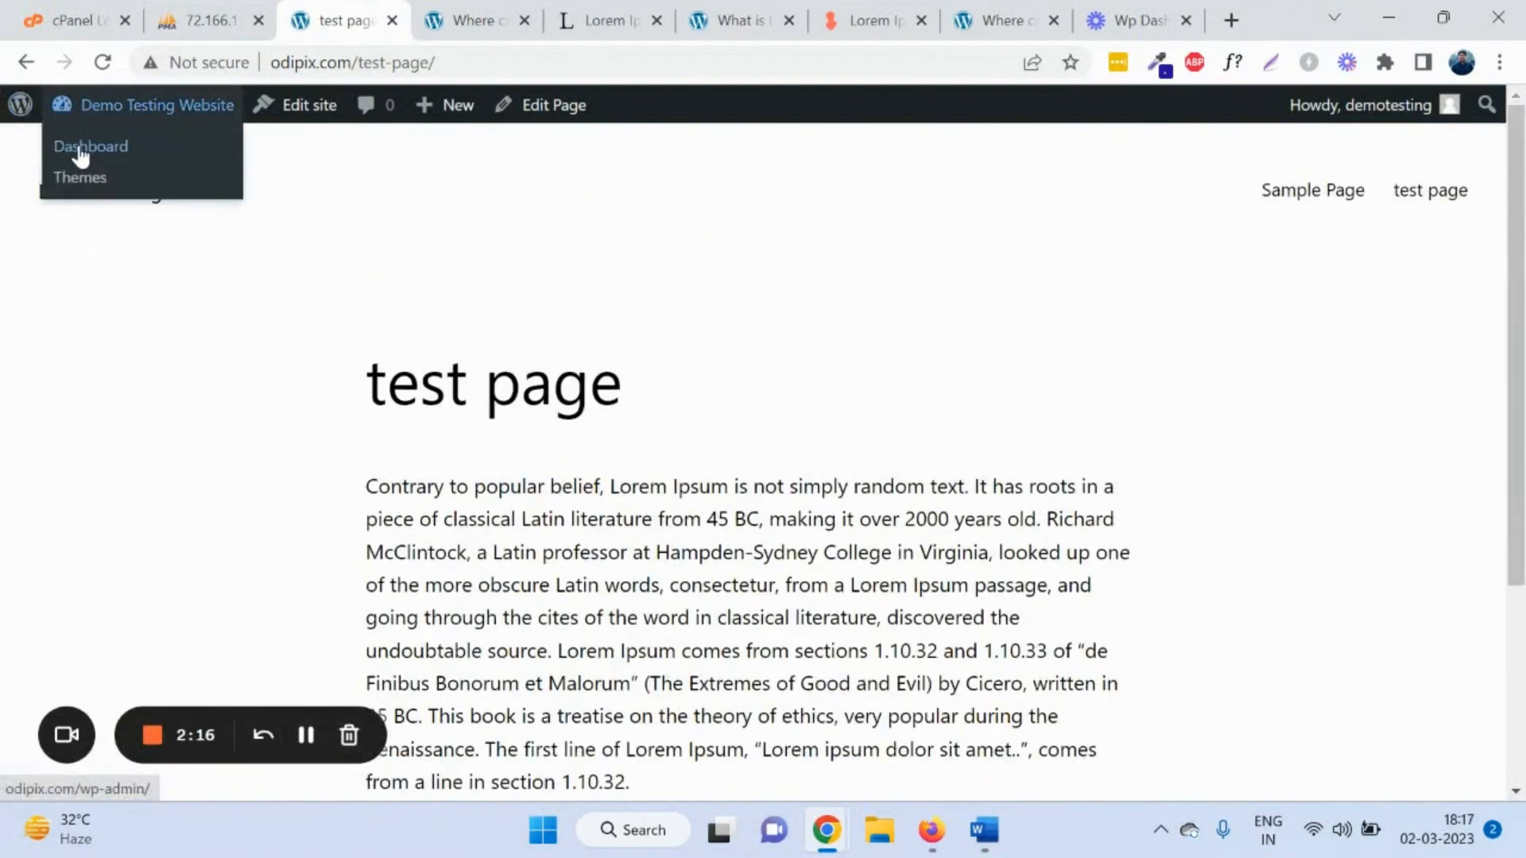
pyautogui.click(80, 148)
pyautogui.moveTo(101, 359)
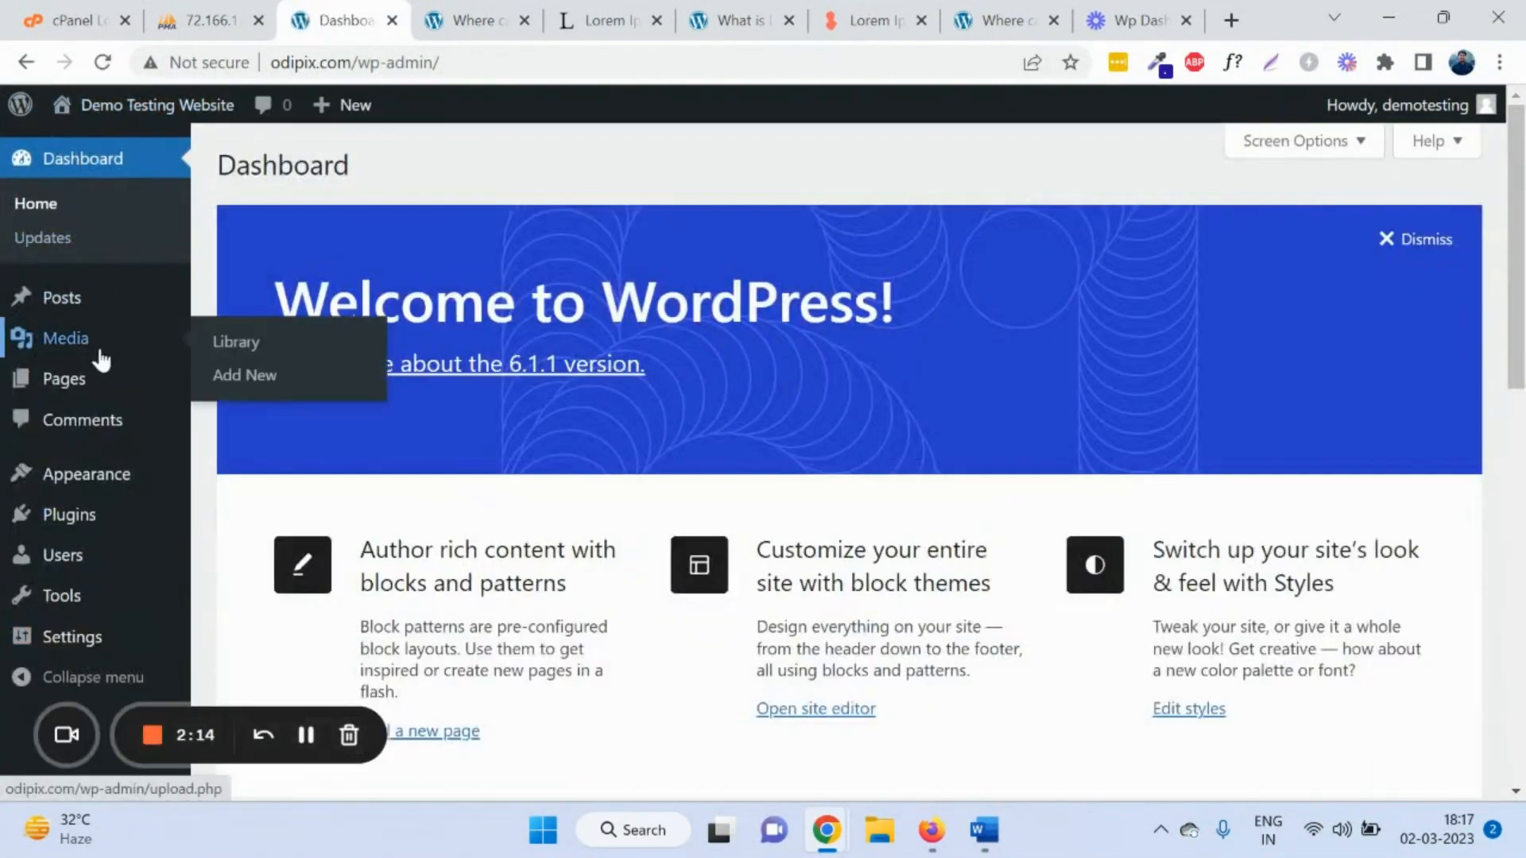
pyautogui.moveTo(178, 400)
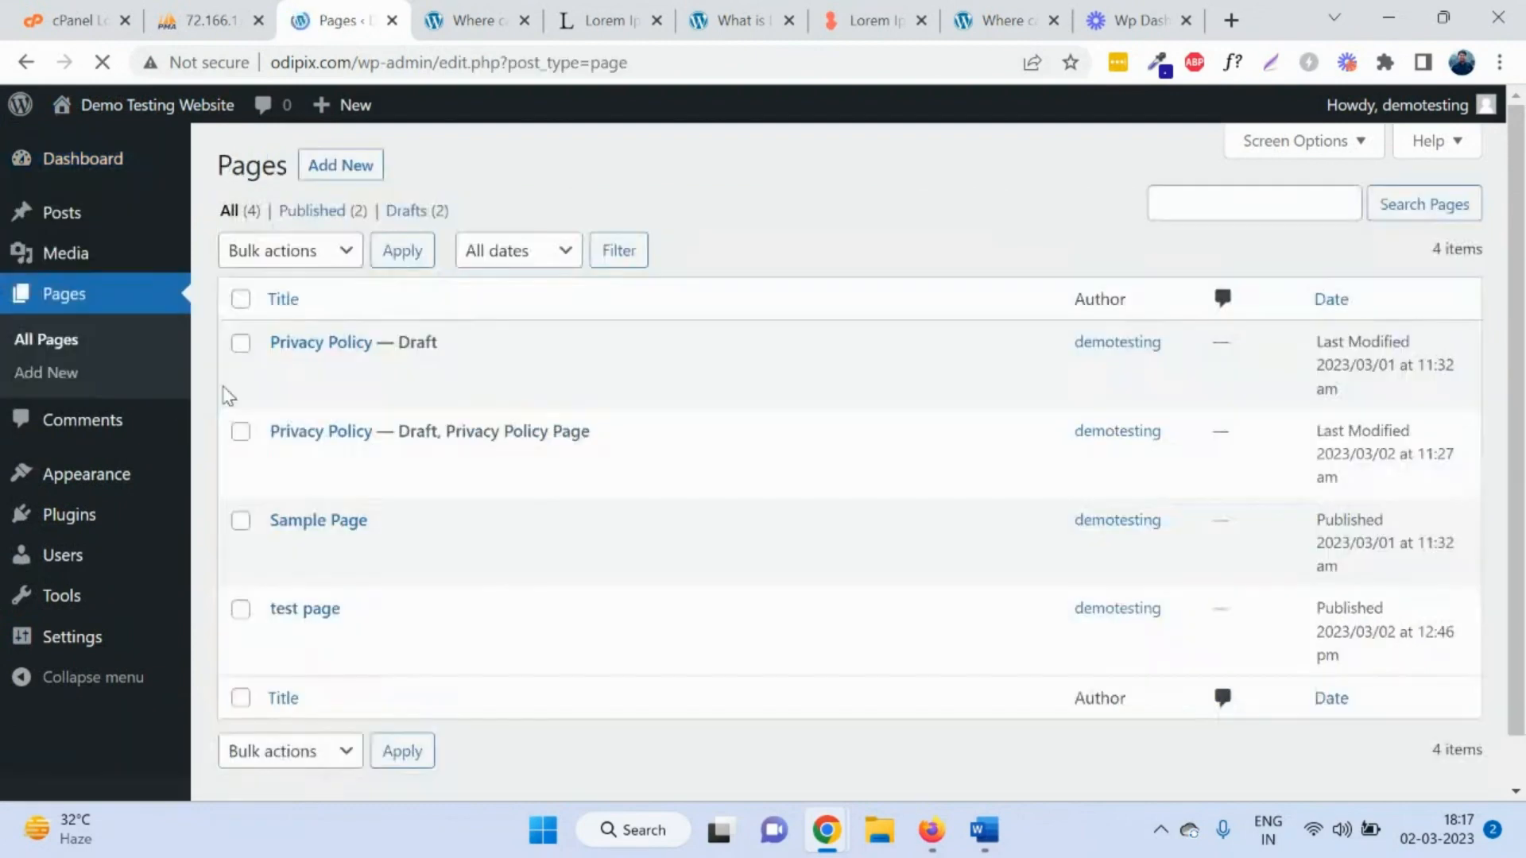
pyautogui.moveTo(359, 614); pyautogui.dragTo(273, 625)
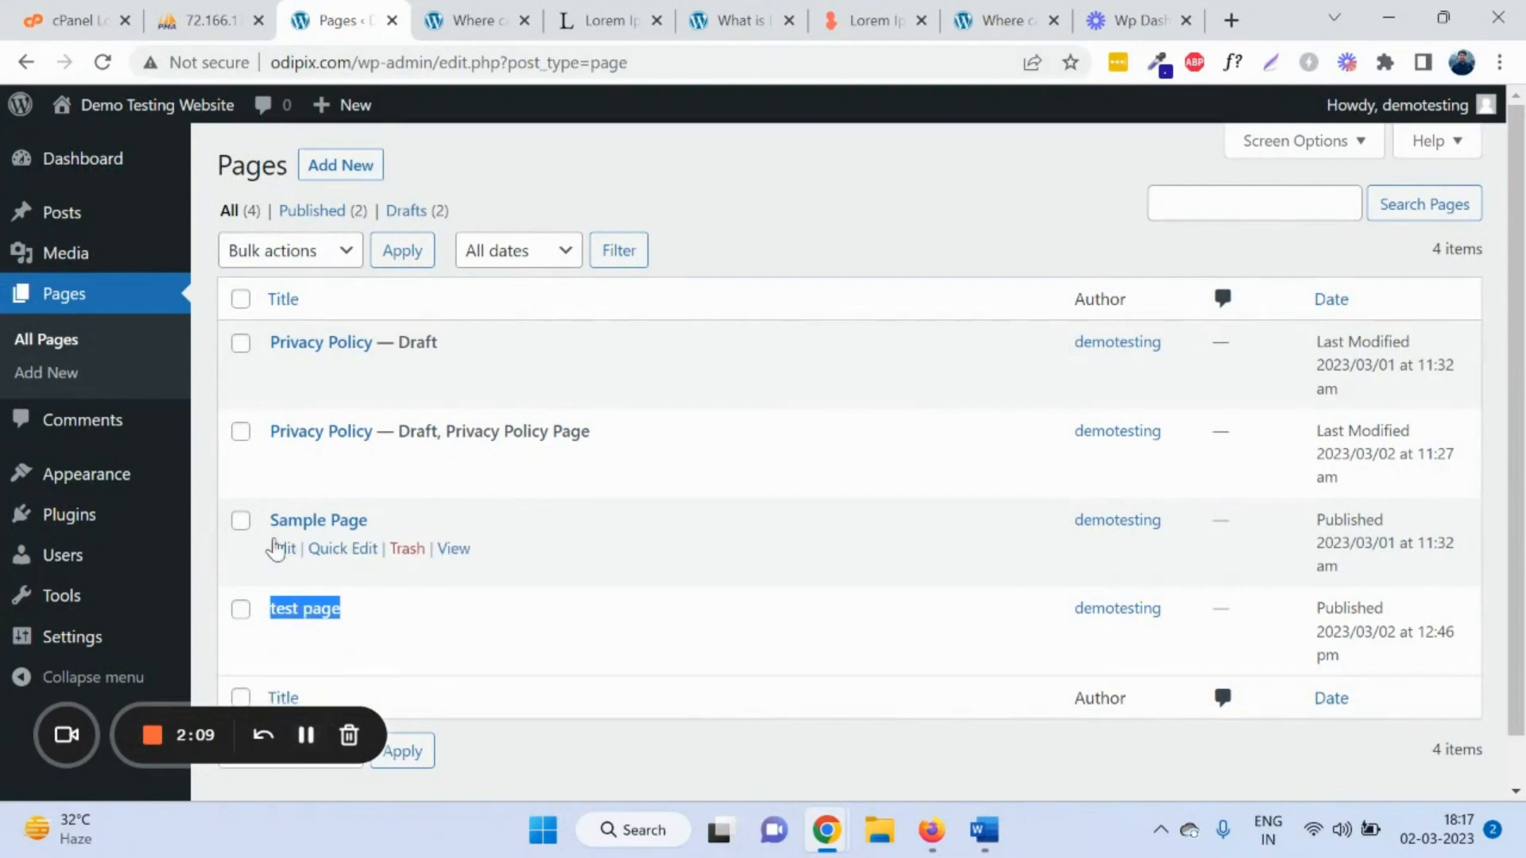
# Step: Look over the sample comment and its author in Comments, then go to the Themes page
pyautogui.click(131, 430)
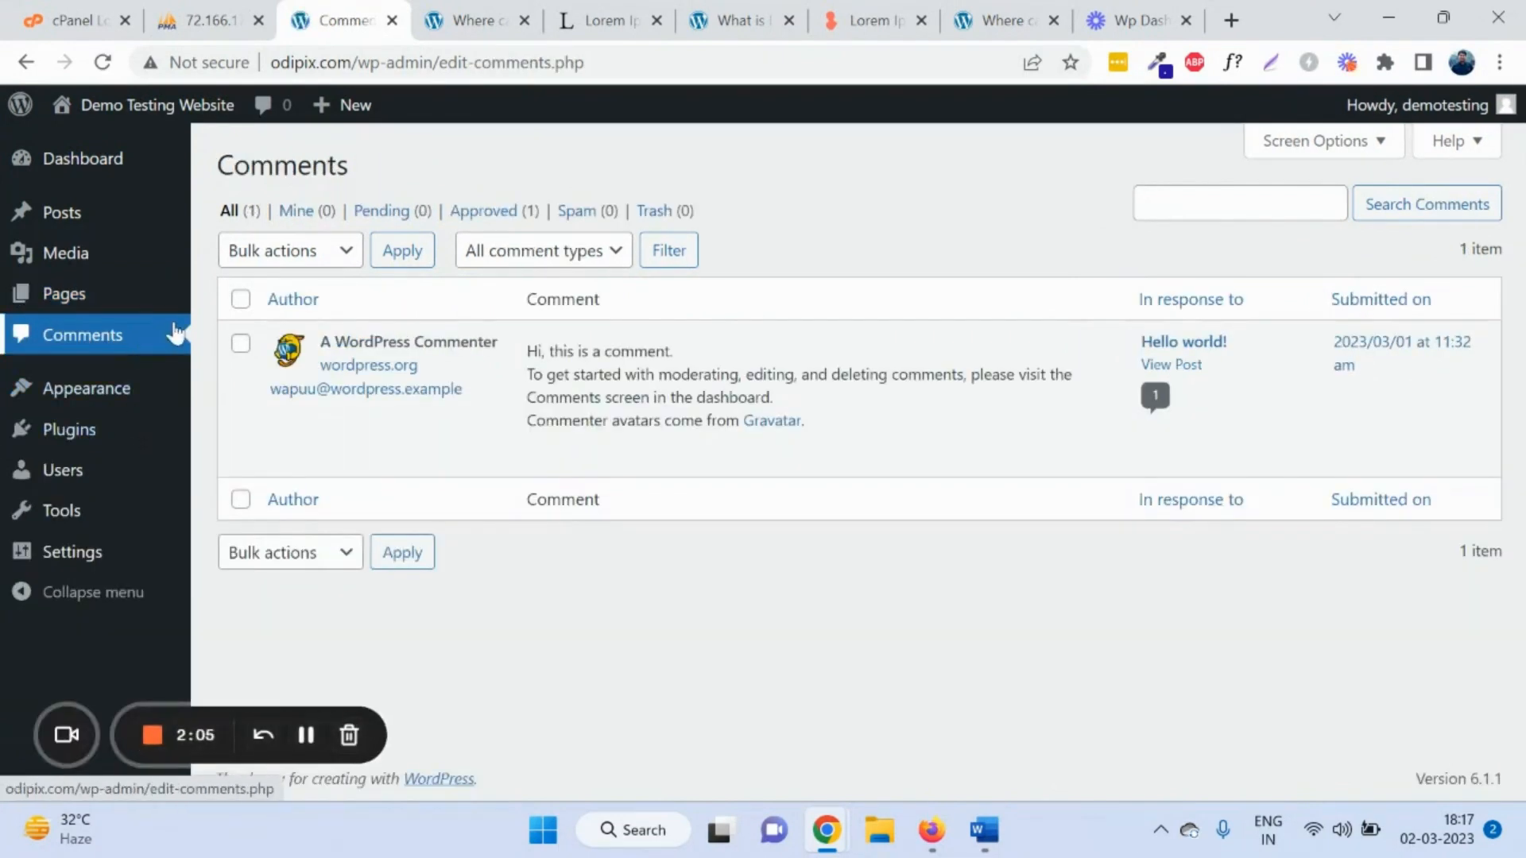
pyautogui.moveTo(318, 350); pyautogui.dragTo(787, 399)
pyautogui.click(952, 577)
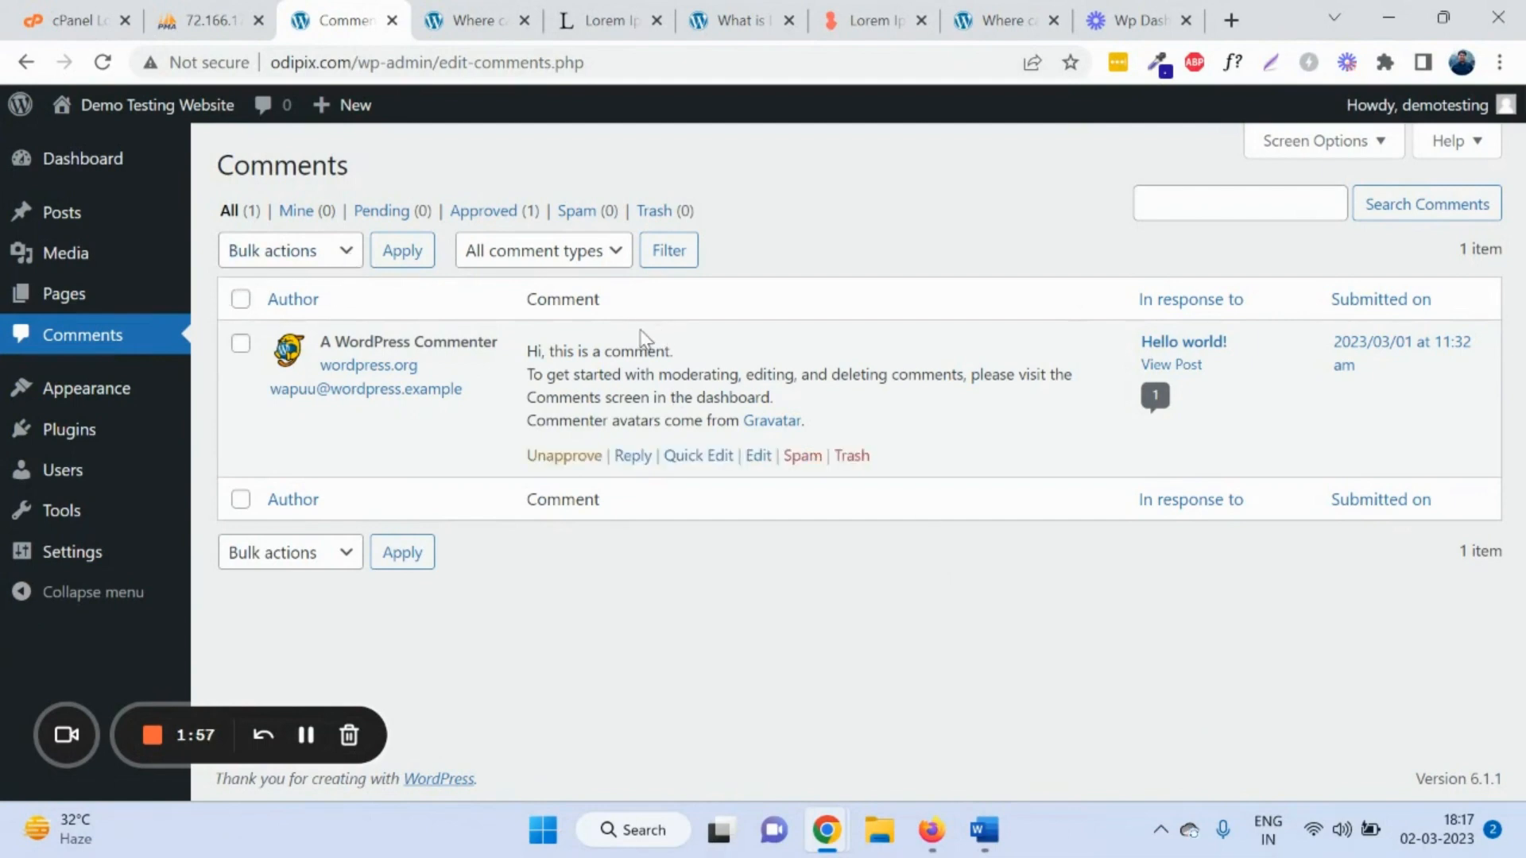
pyautogui.moveTo(374, 345)
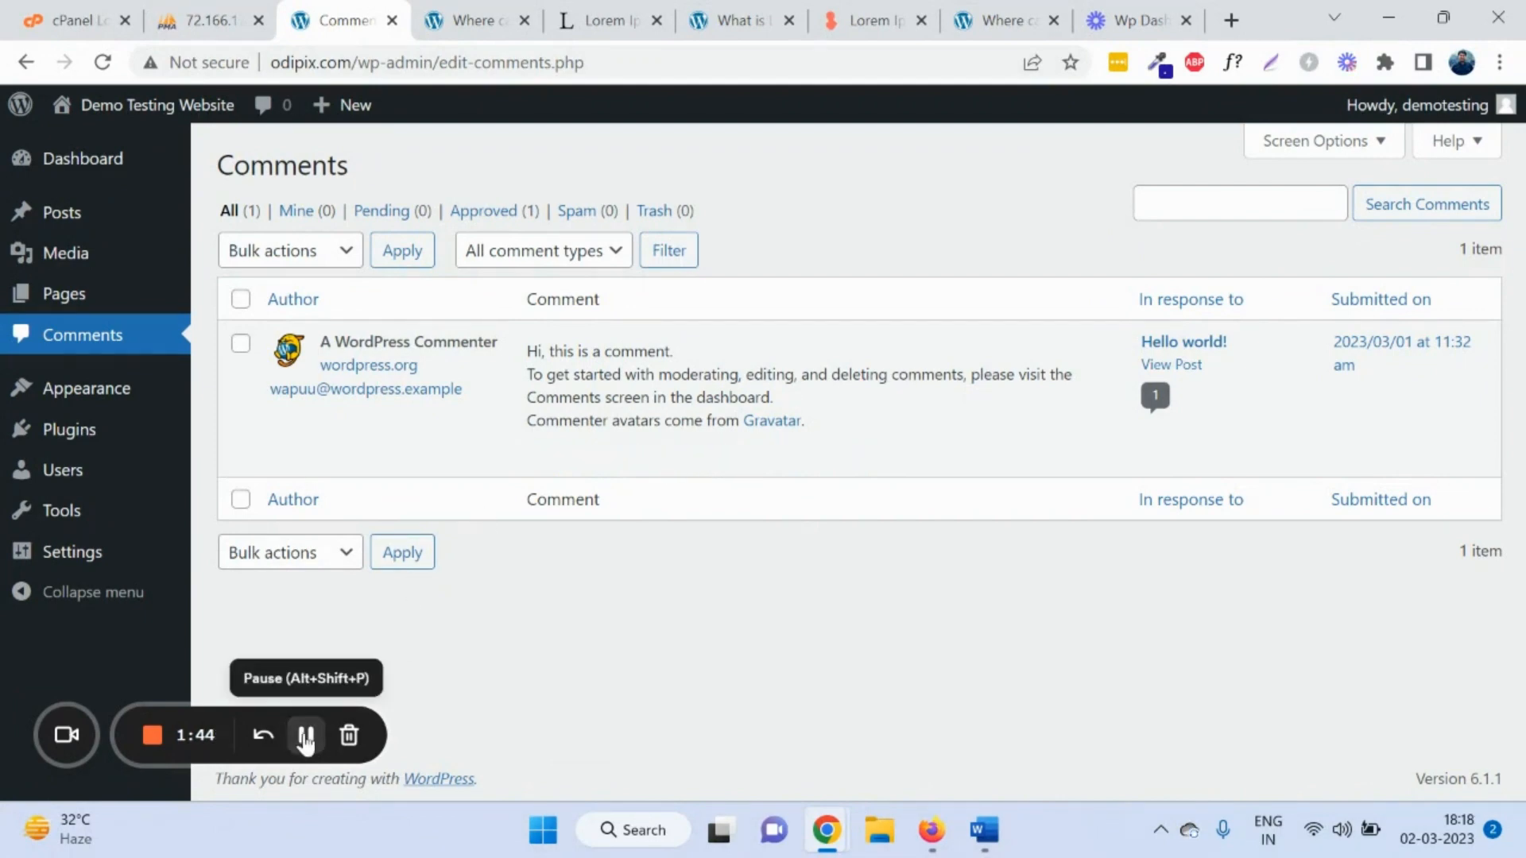
pyautogui.click(94, 400)
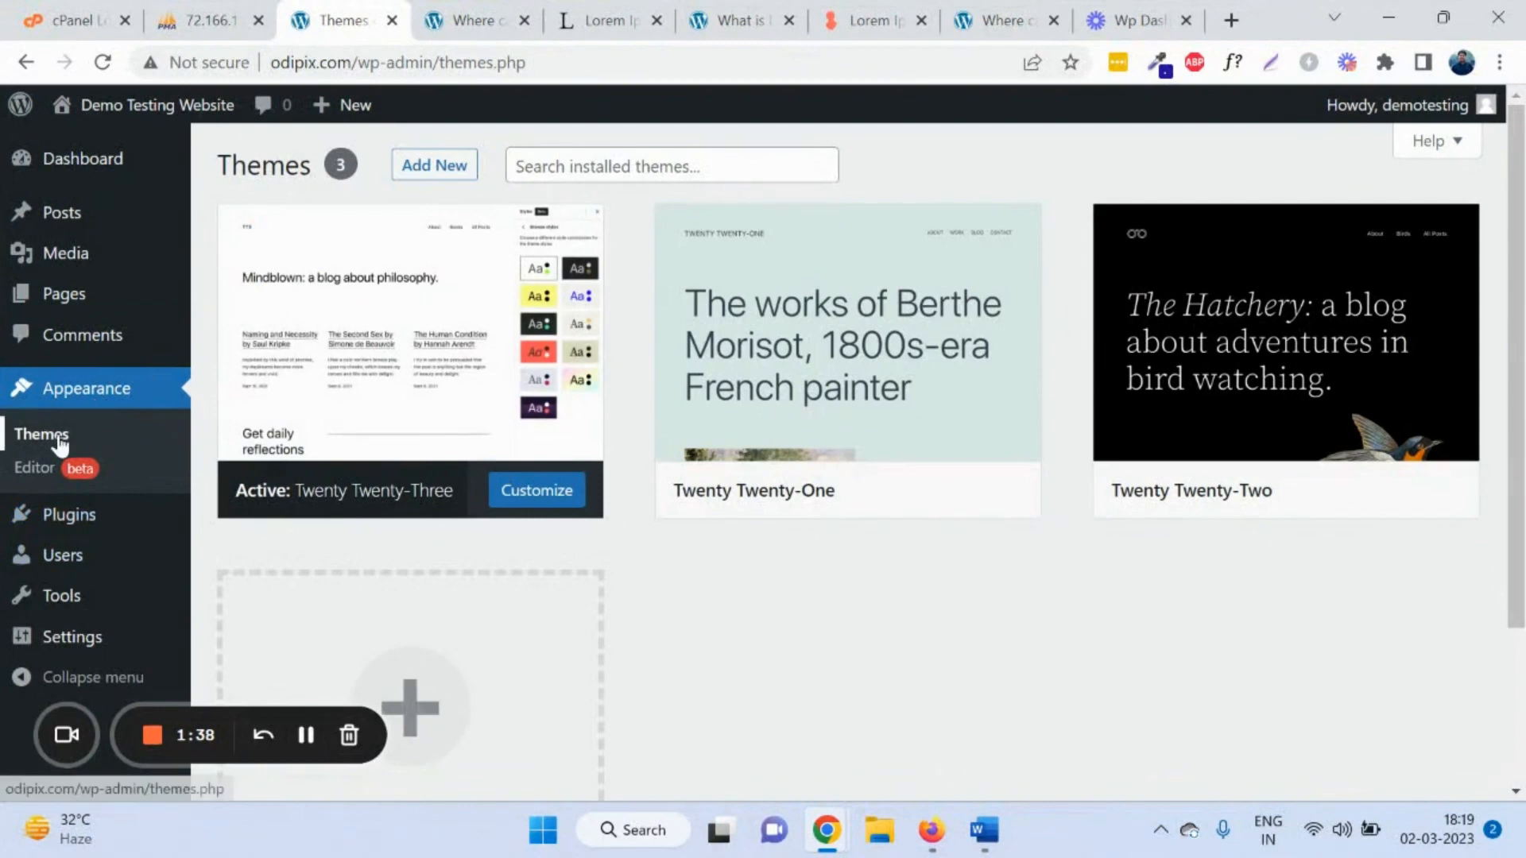
# Step: Open Add Themes and preview the Twenty Twenty-Three theme's details
pyautogui.click(60, 443)
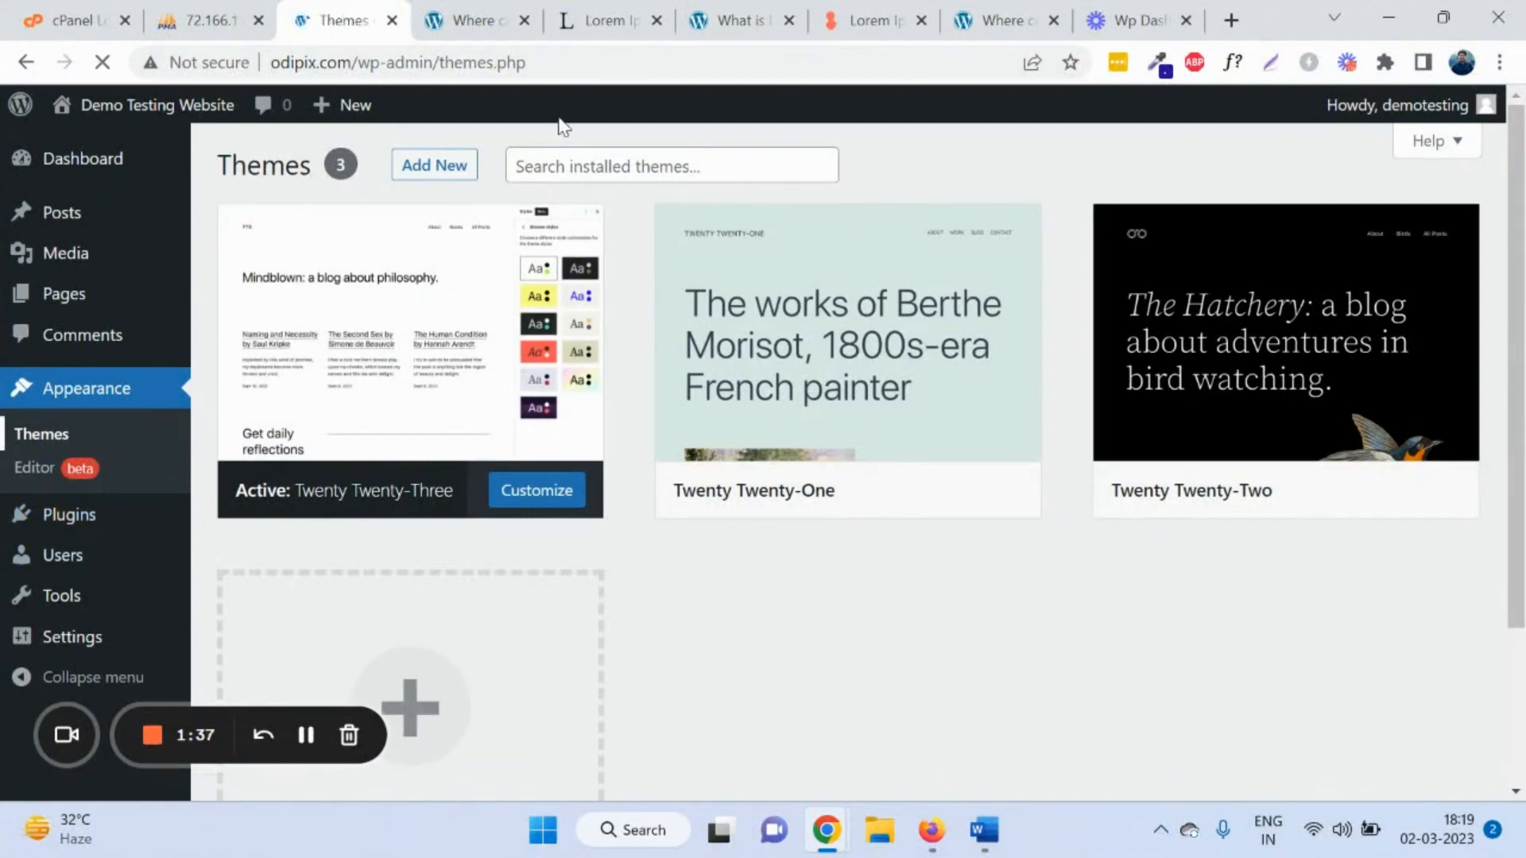
pyautogui.click(434, 167)
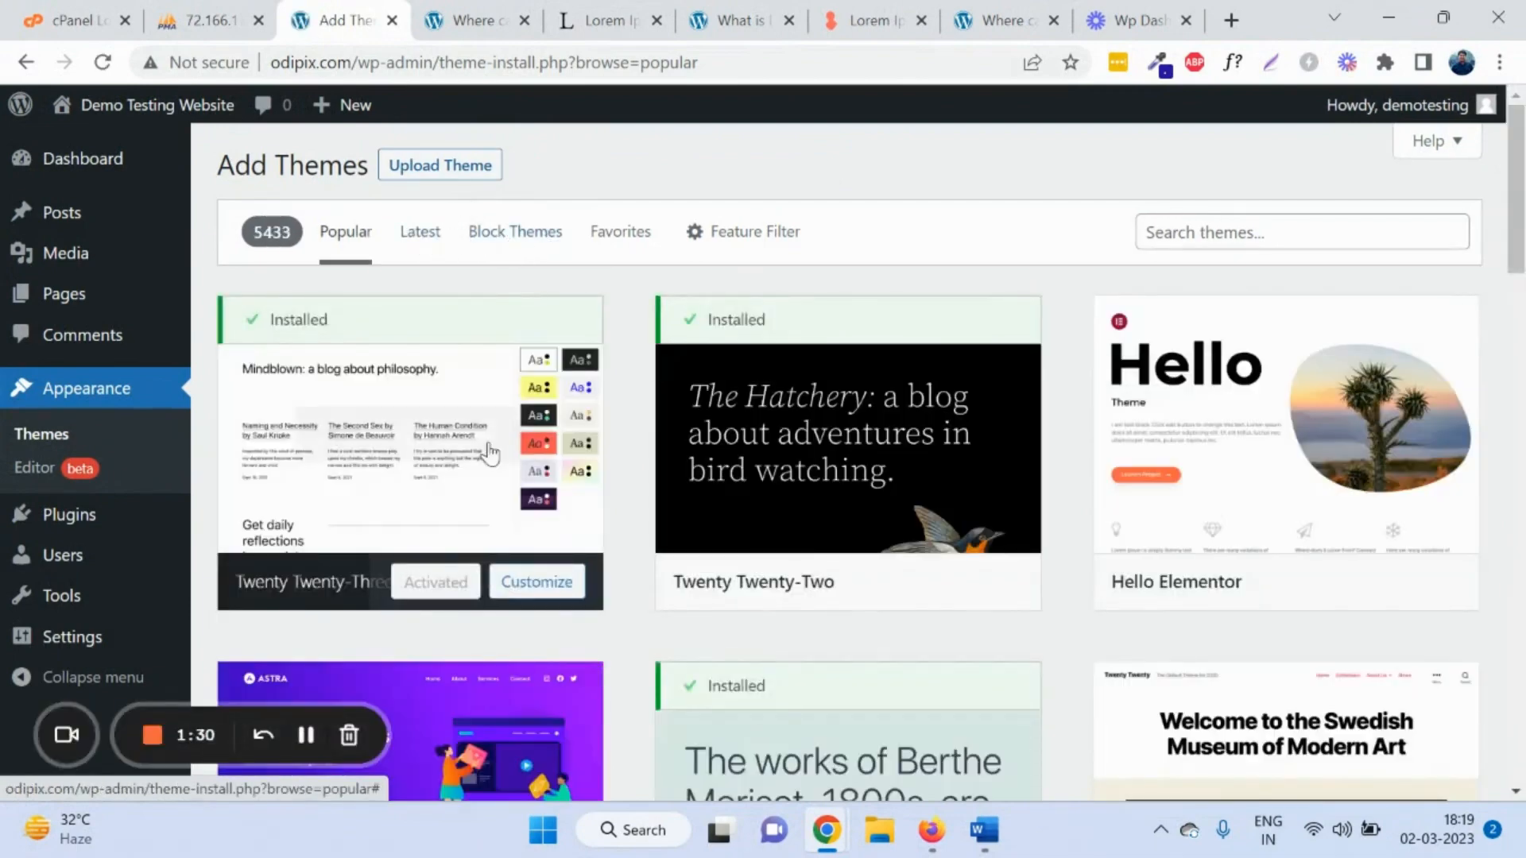
pyautogui.scroll(-4, 517, 446)
pyautogui.scroll(-4, 938, 382)
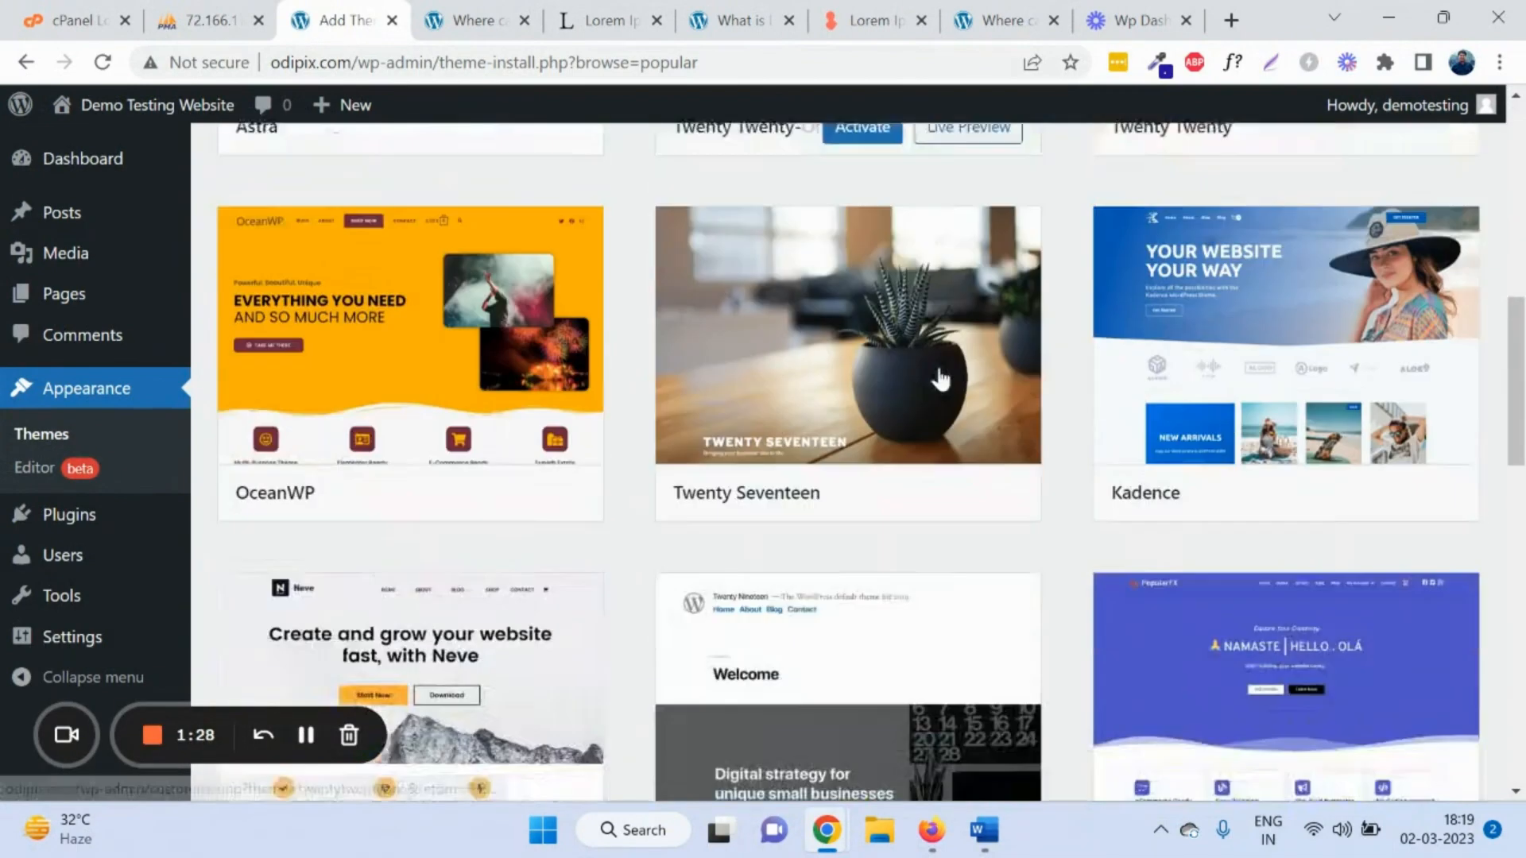
pyautogui.scroll(-9, 922, 382)
pyautogui.scroll(16, 600, 409)
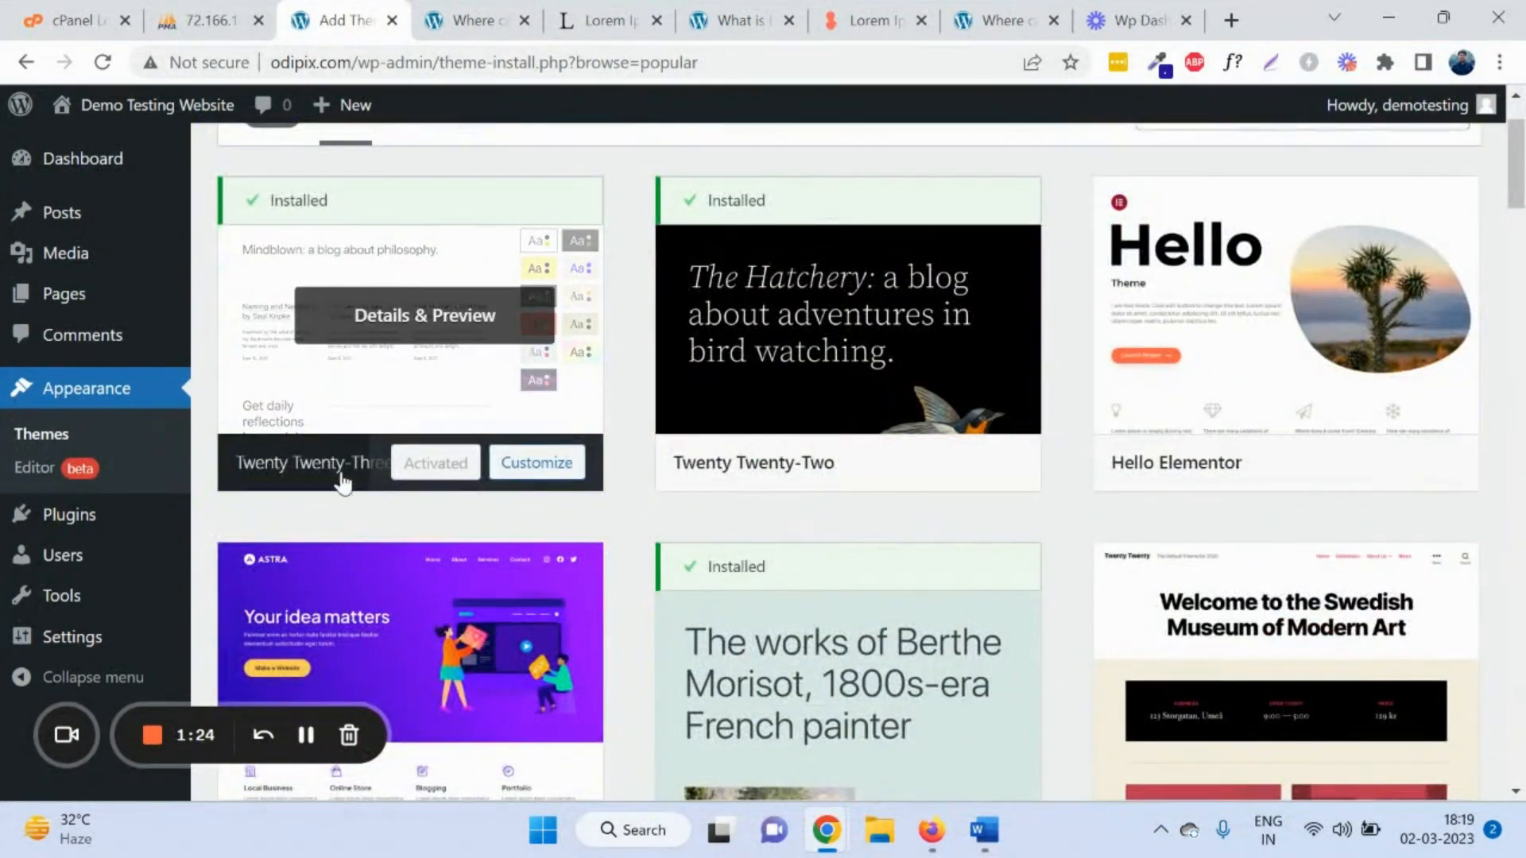
pyautogui.scroll(2, 485, 341)
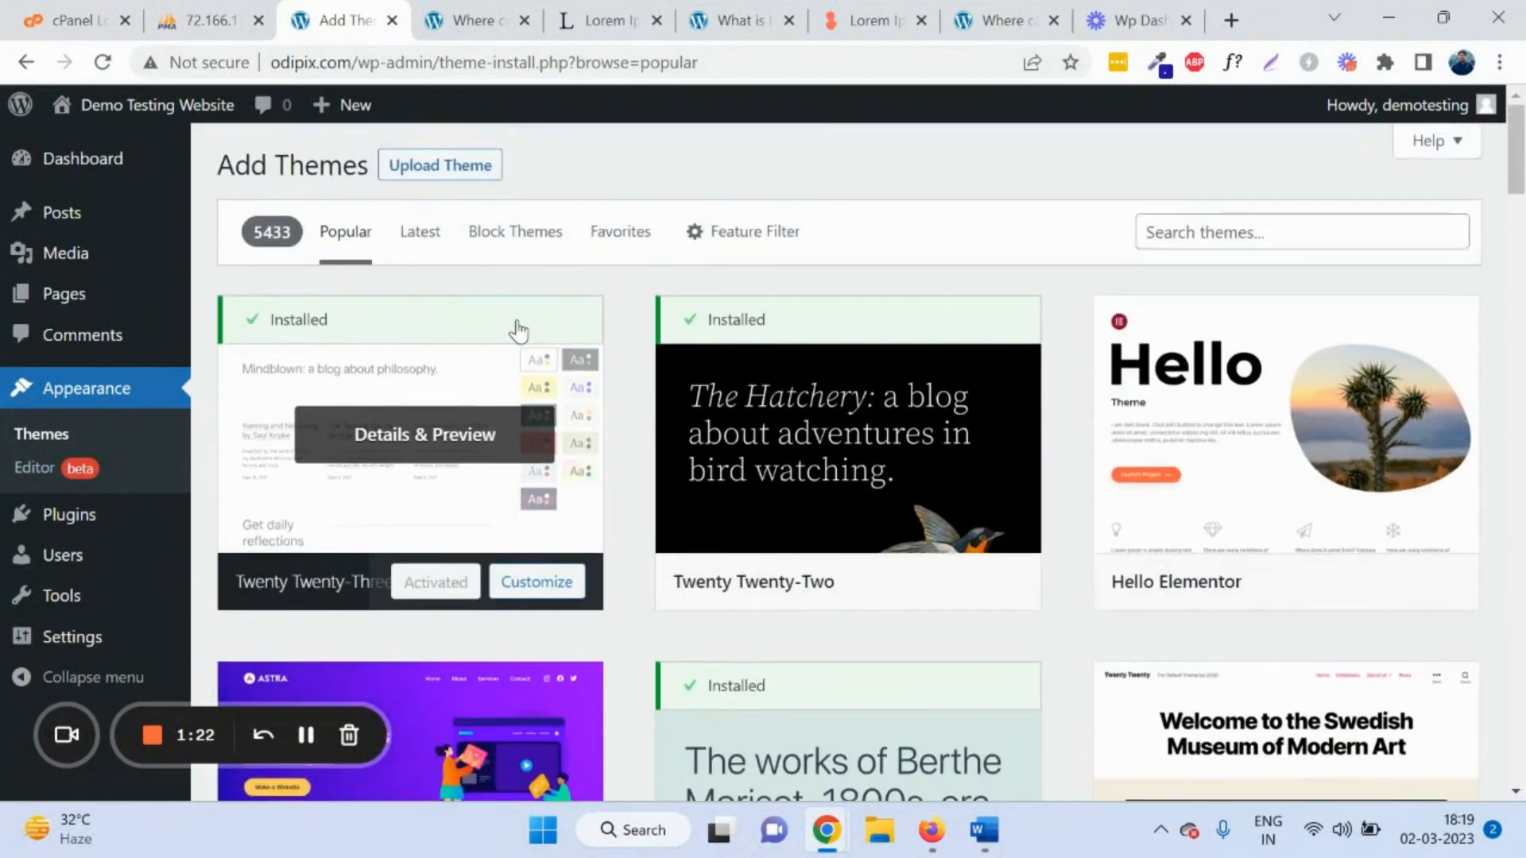
pyautogui.moveTo(273, 329); pyautogui.dragTo(464, 495)
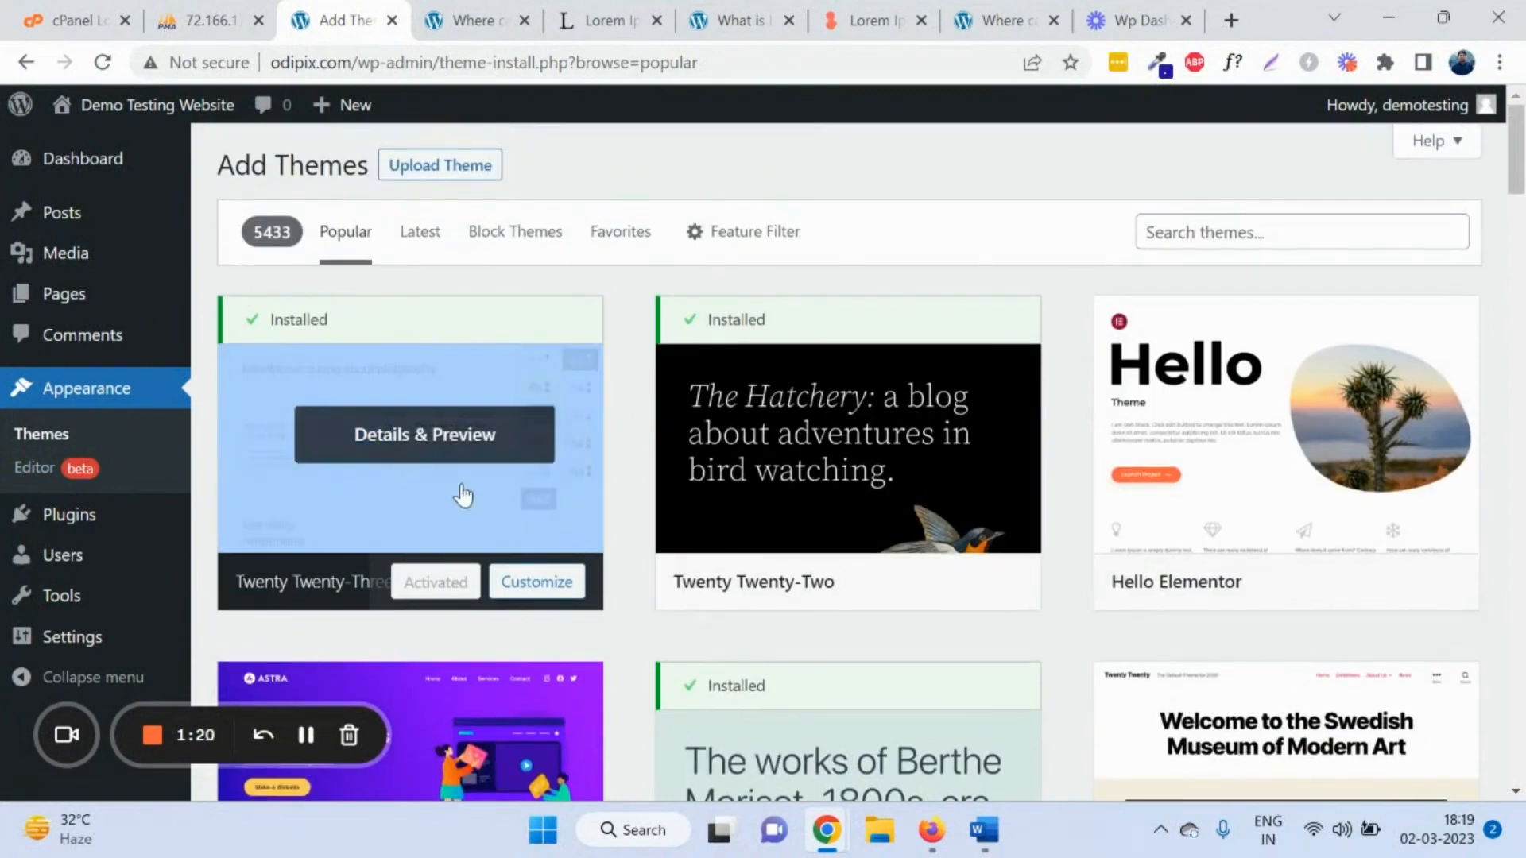
pyautogui.click(443, 430)
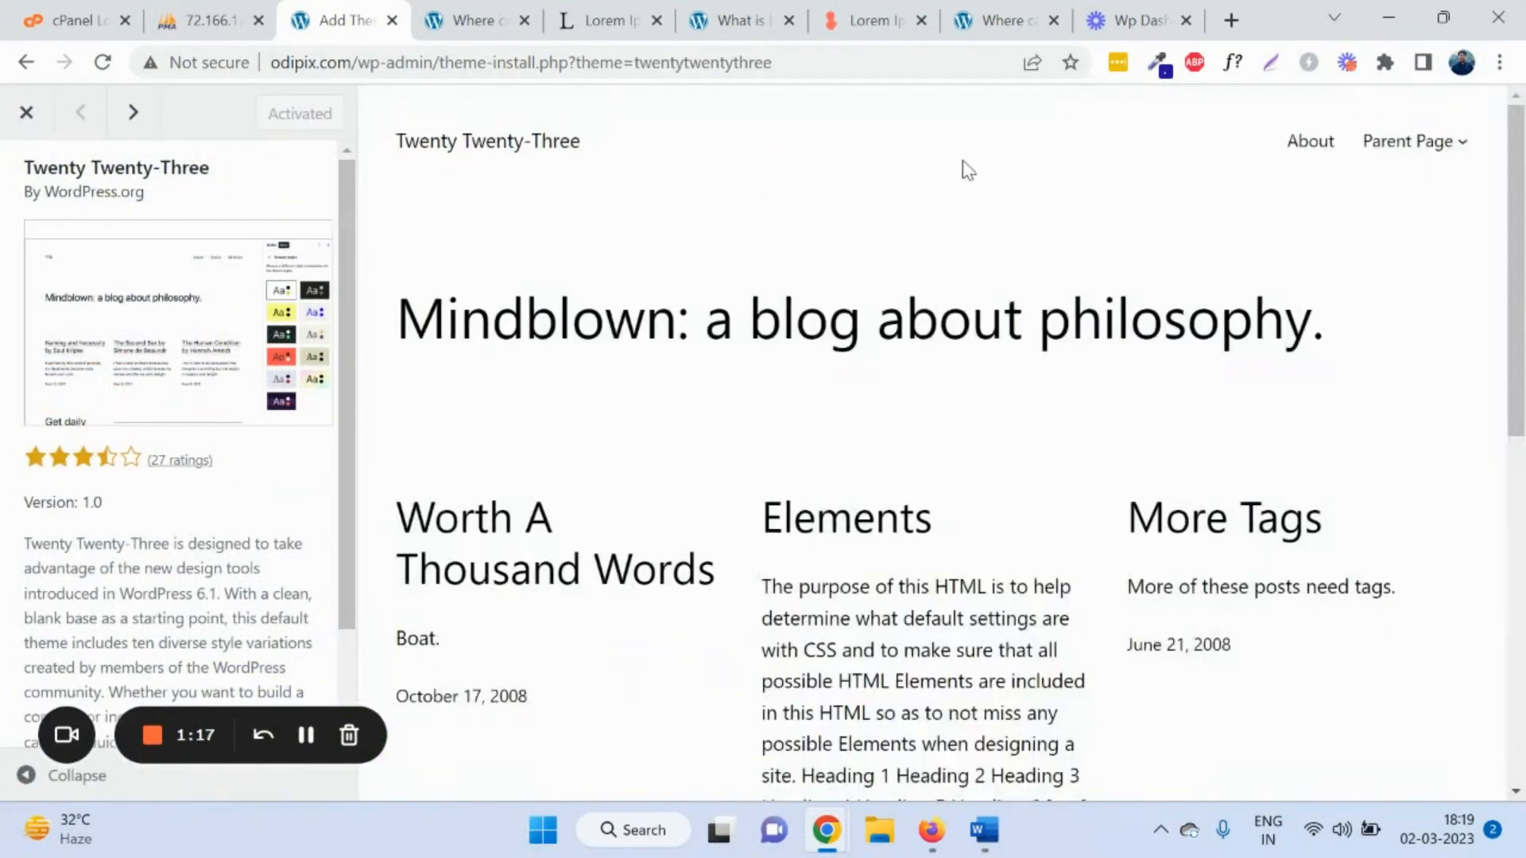
pyautogui.scroll(-6, 1043, 290)
pyautogui.click(26, 112)
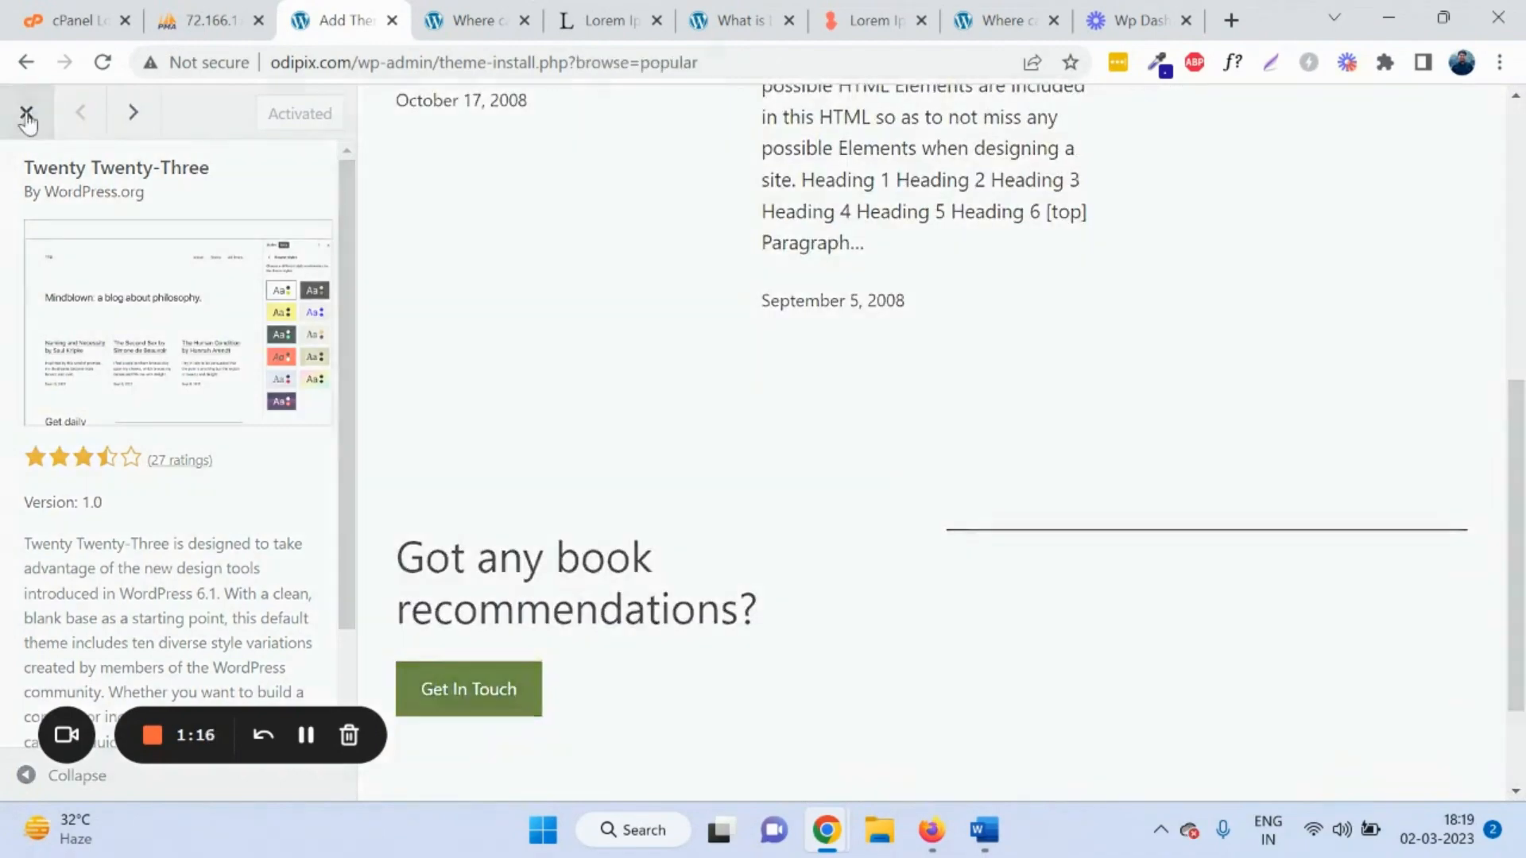
# Step: Scroll through the remaining themes in the Popular gallery
pyautogui.scroll(-4, 1061, 419)
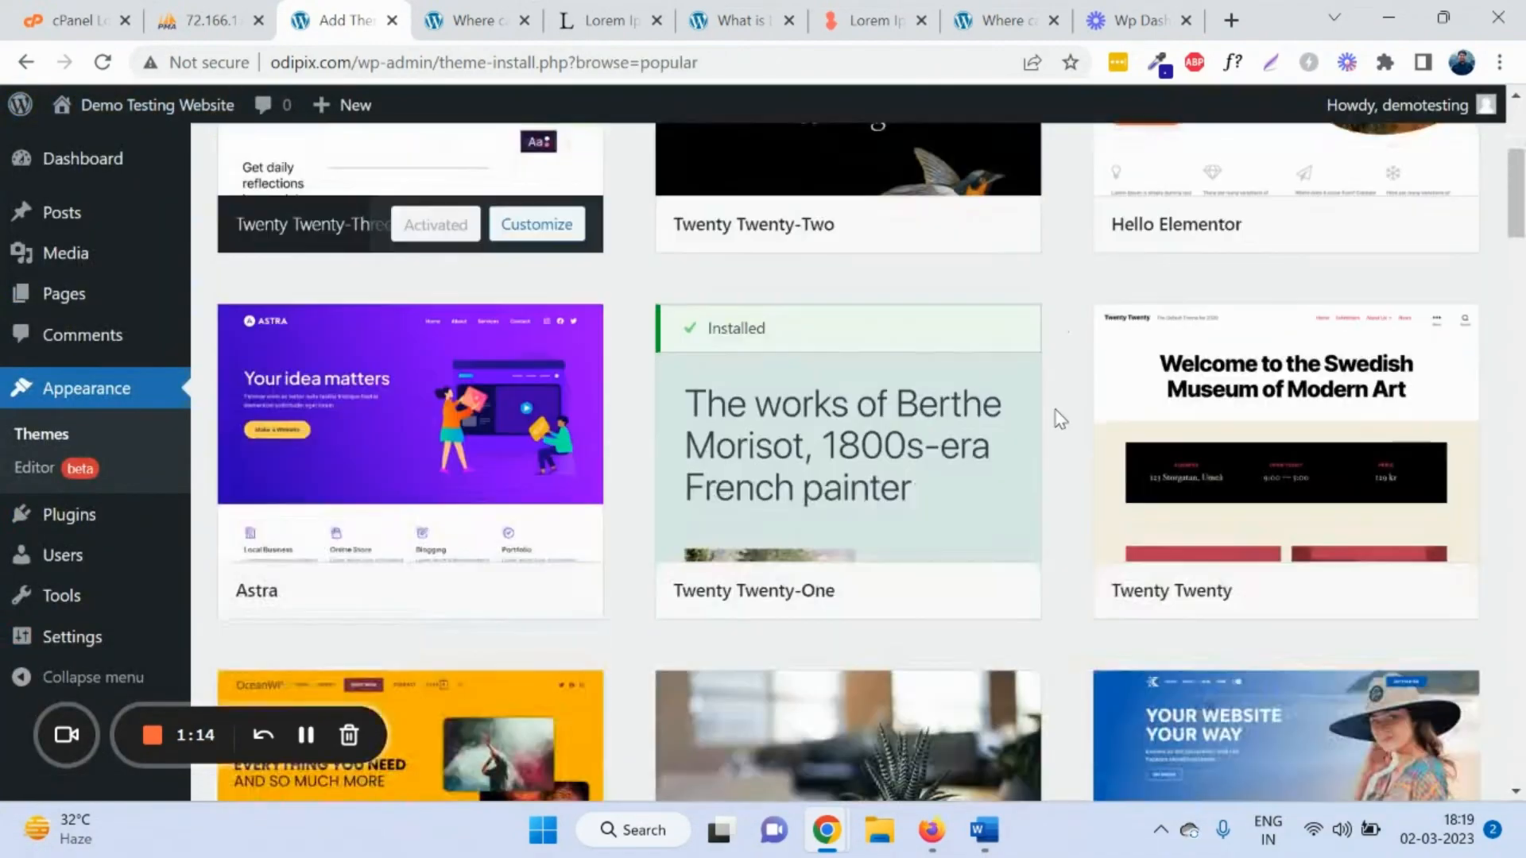
pyautogui.scroll(-4, 858, 414)
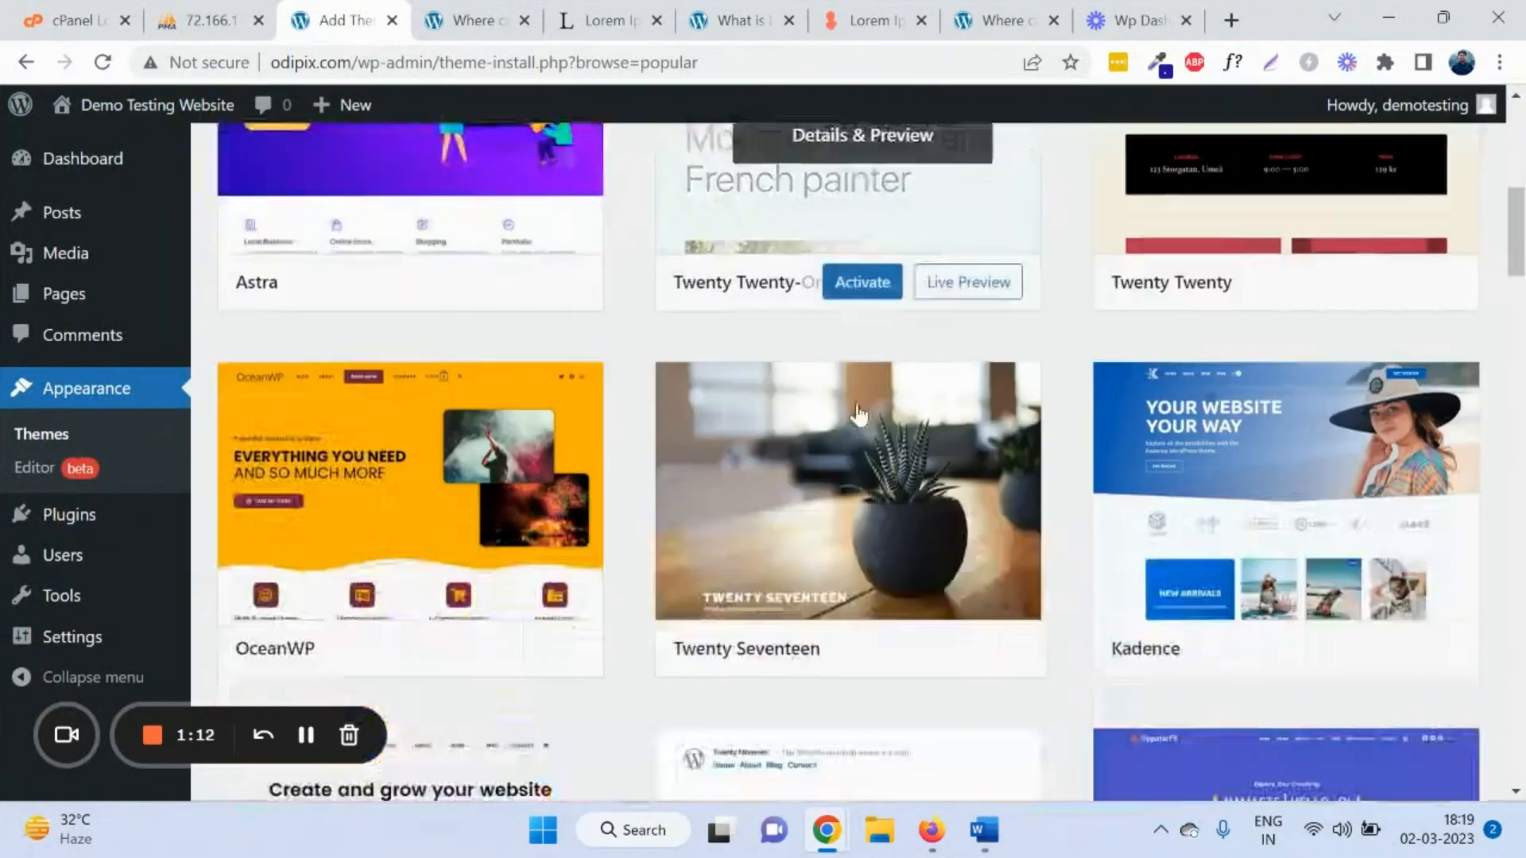
pyautogui.scroll(-2, 858, 414)
pyautogui.scroll(-3, 1401, 469)
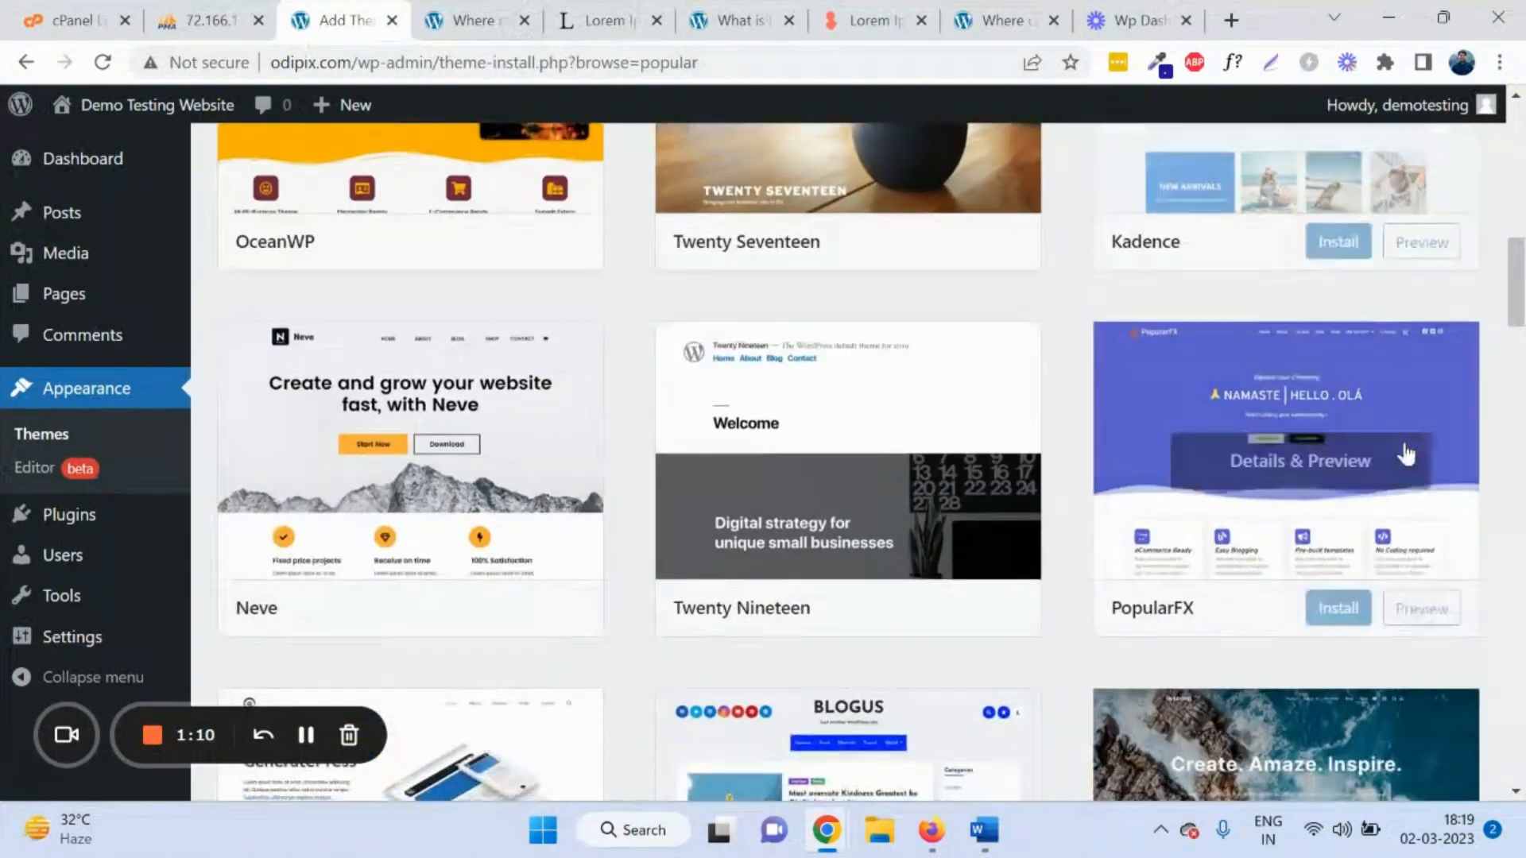
pyautogui.scroll(3, 1352, 397)
pyautogui.scroll(-10, 964, 525)
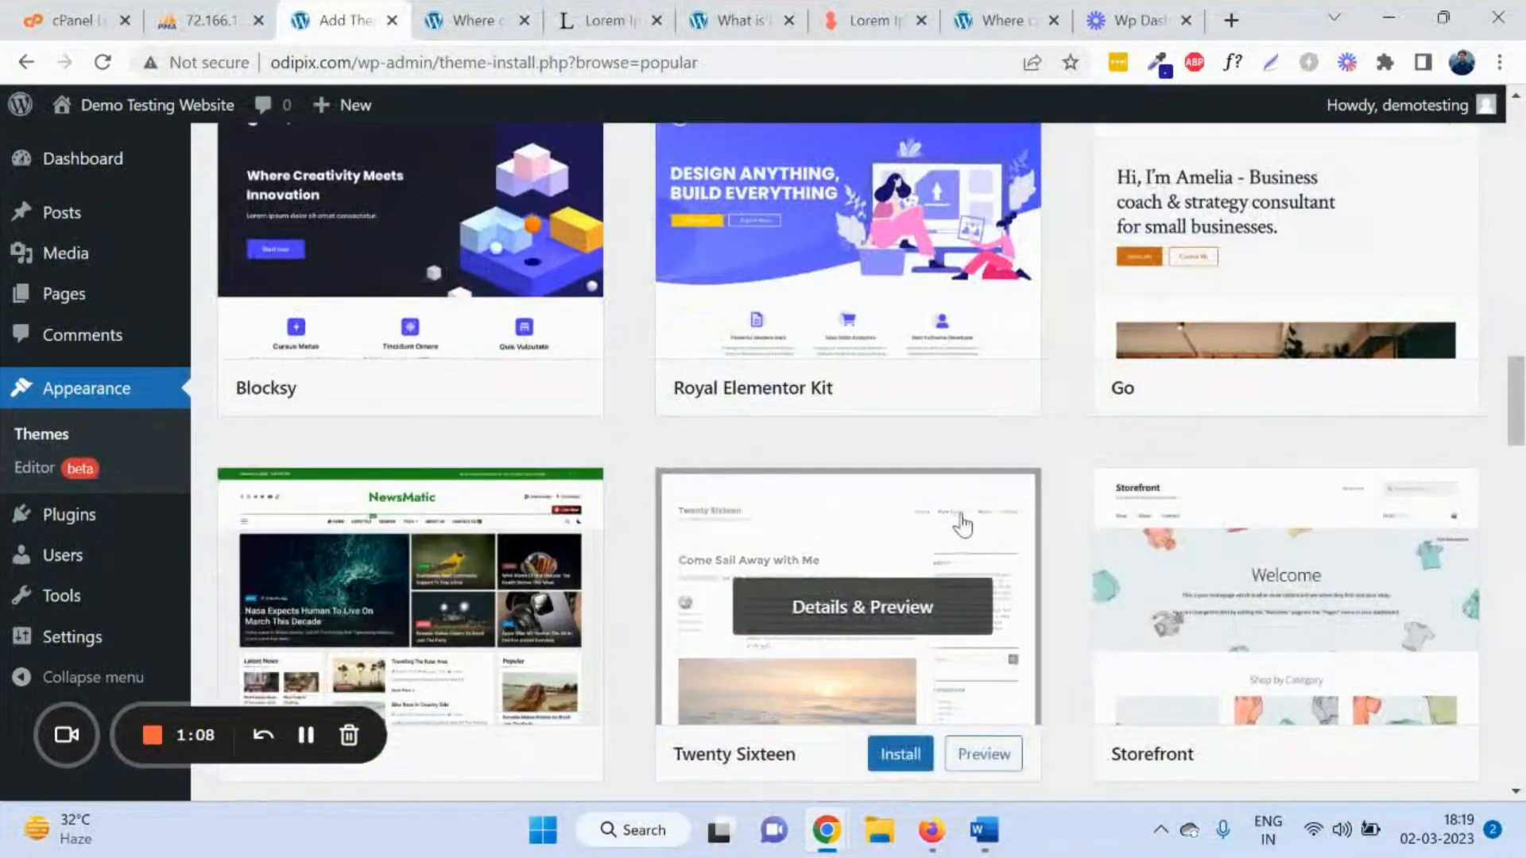
pyautogui.scroll(-4, 963, 524)
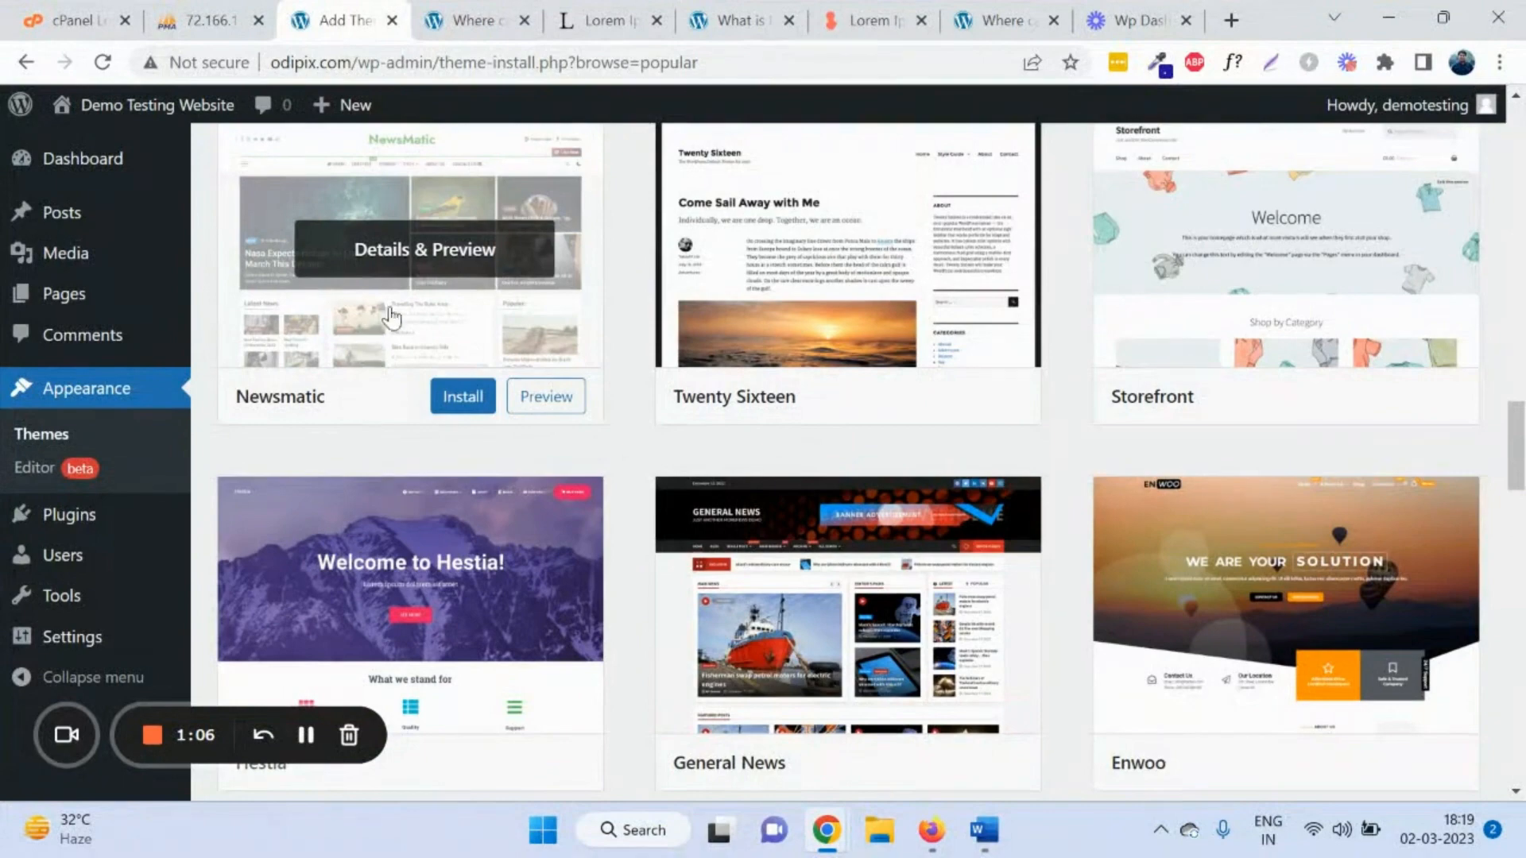
pyautogui.scroll(8, 401, 365)
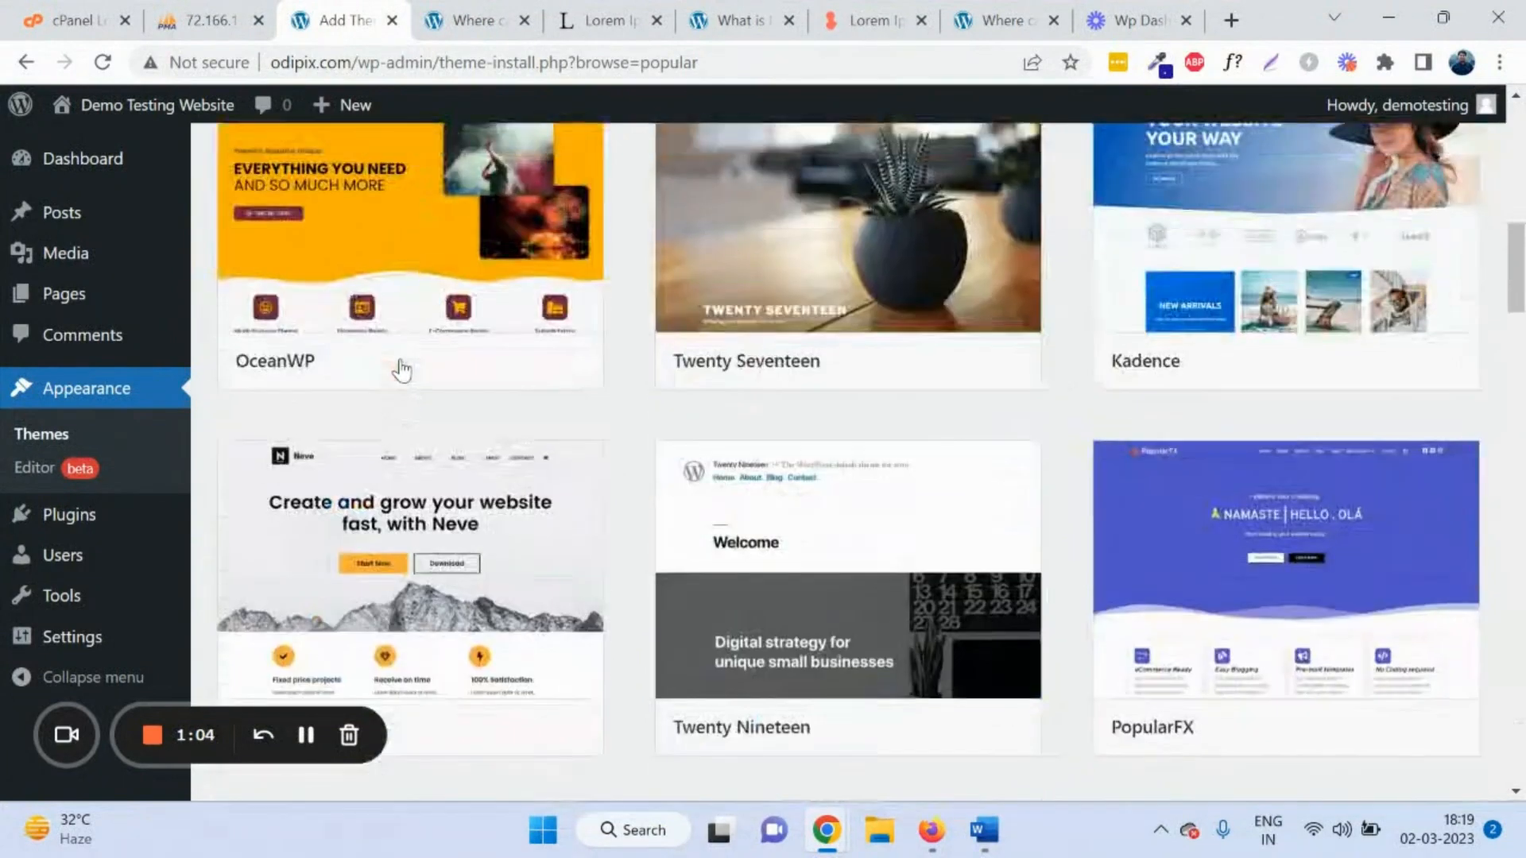
pyautogui.scroll(6, 402, 367)
pyautogui.scroll(-6, 402, 364)
pyautogui.scroll(-6, 409, 378)
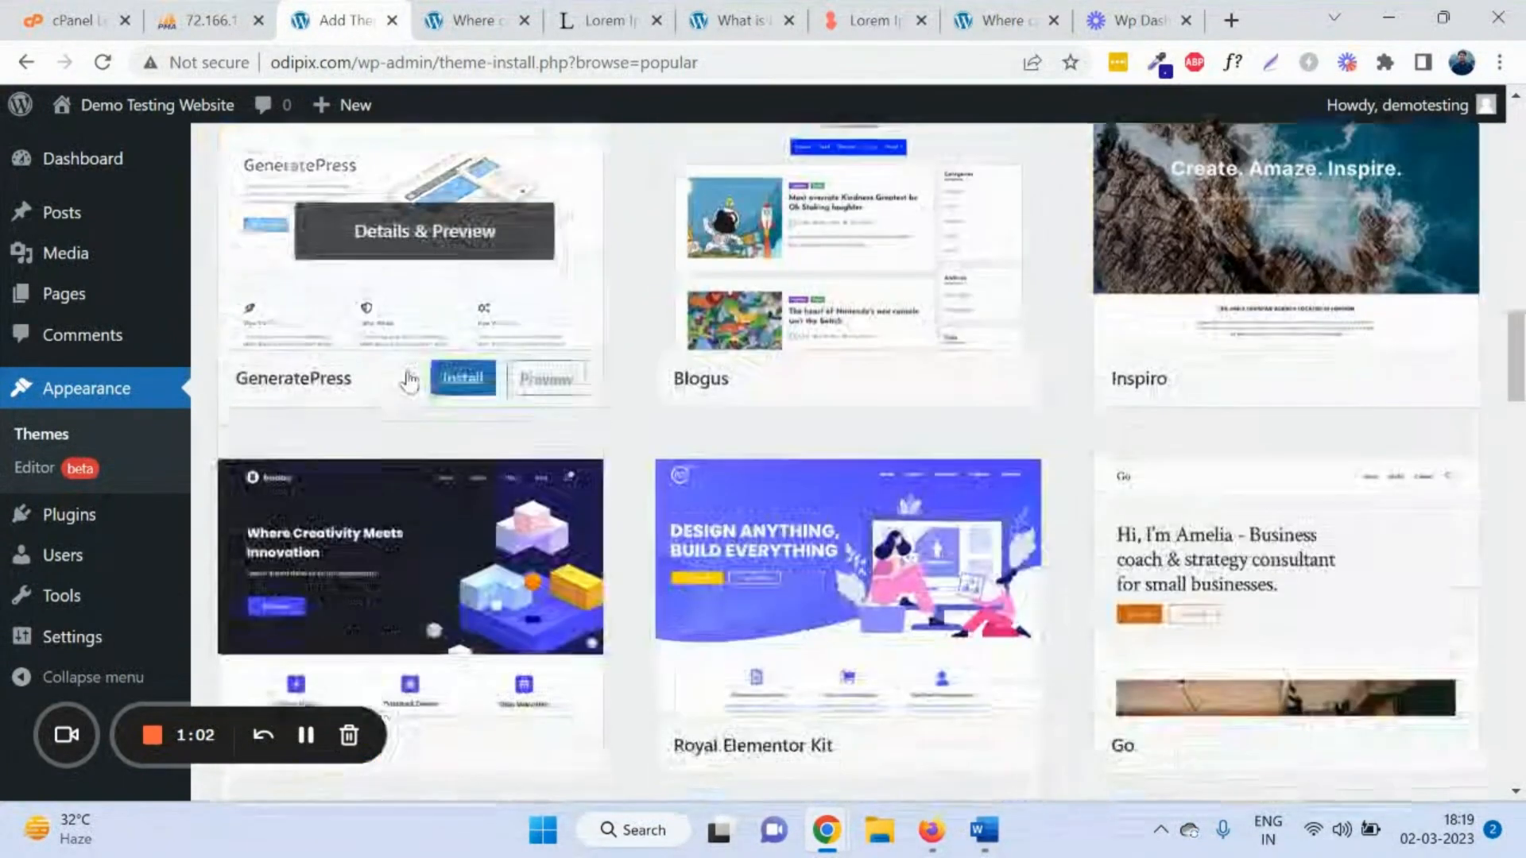
pyautogui.scroll(10, 423, 421)
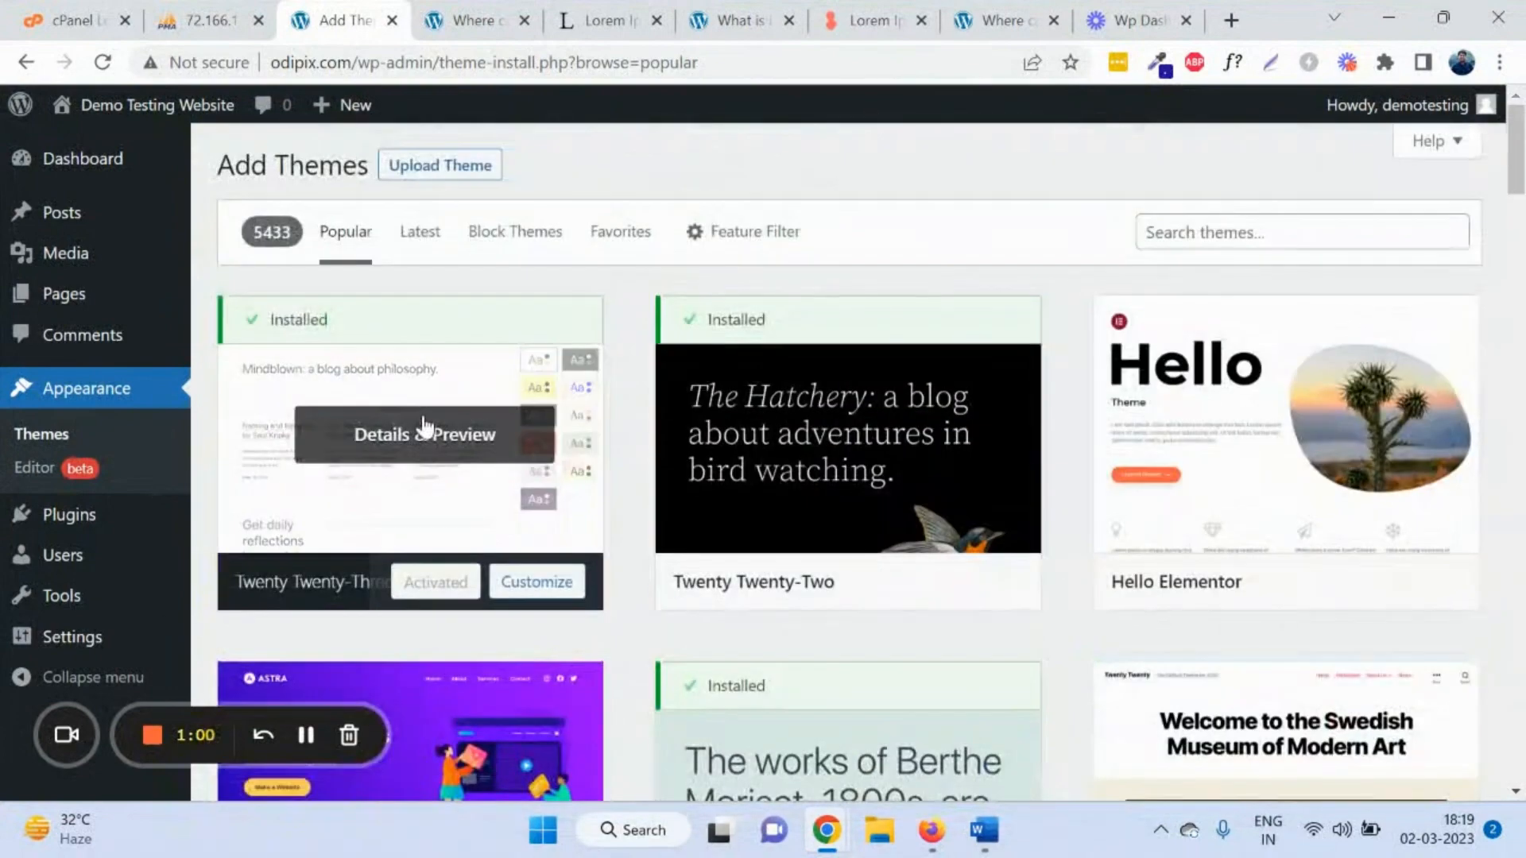
pyautogui.scroll(-9, 476, 433)
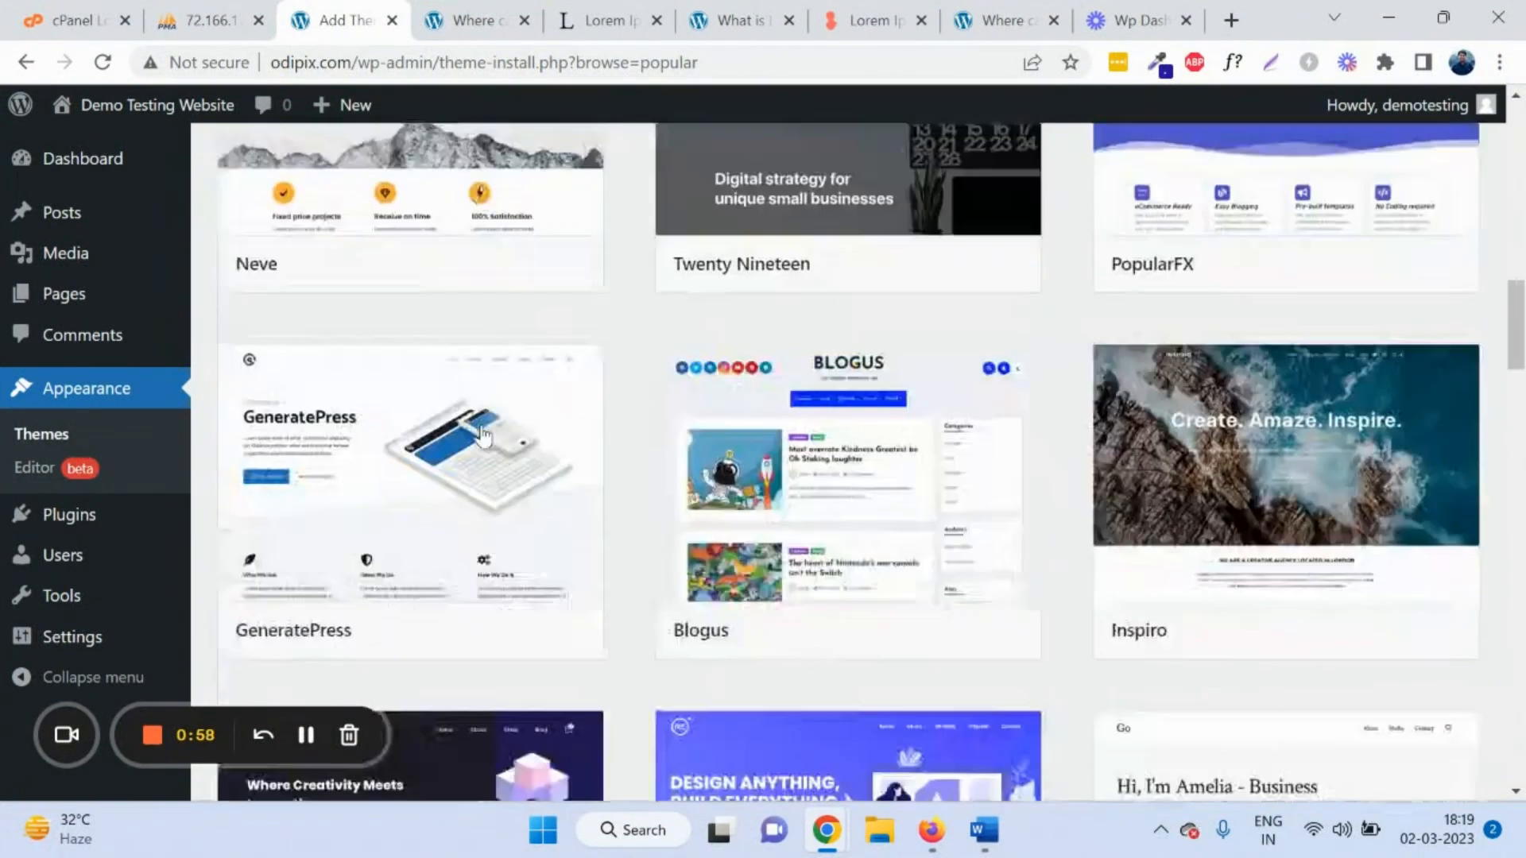
pyautogui.scroll(10, 481, 434)
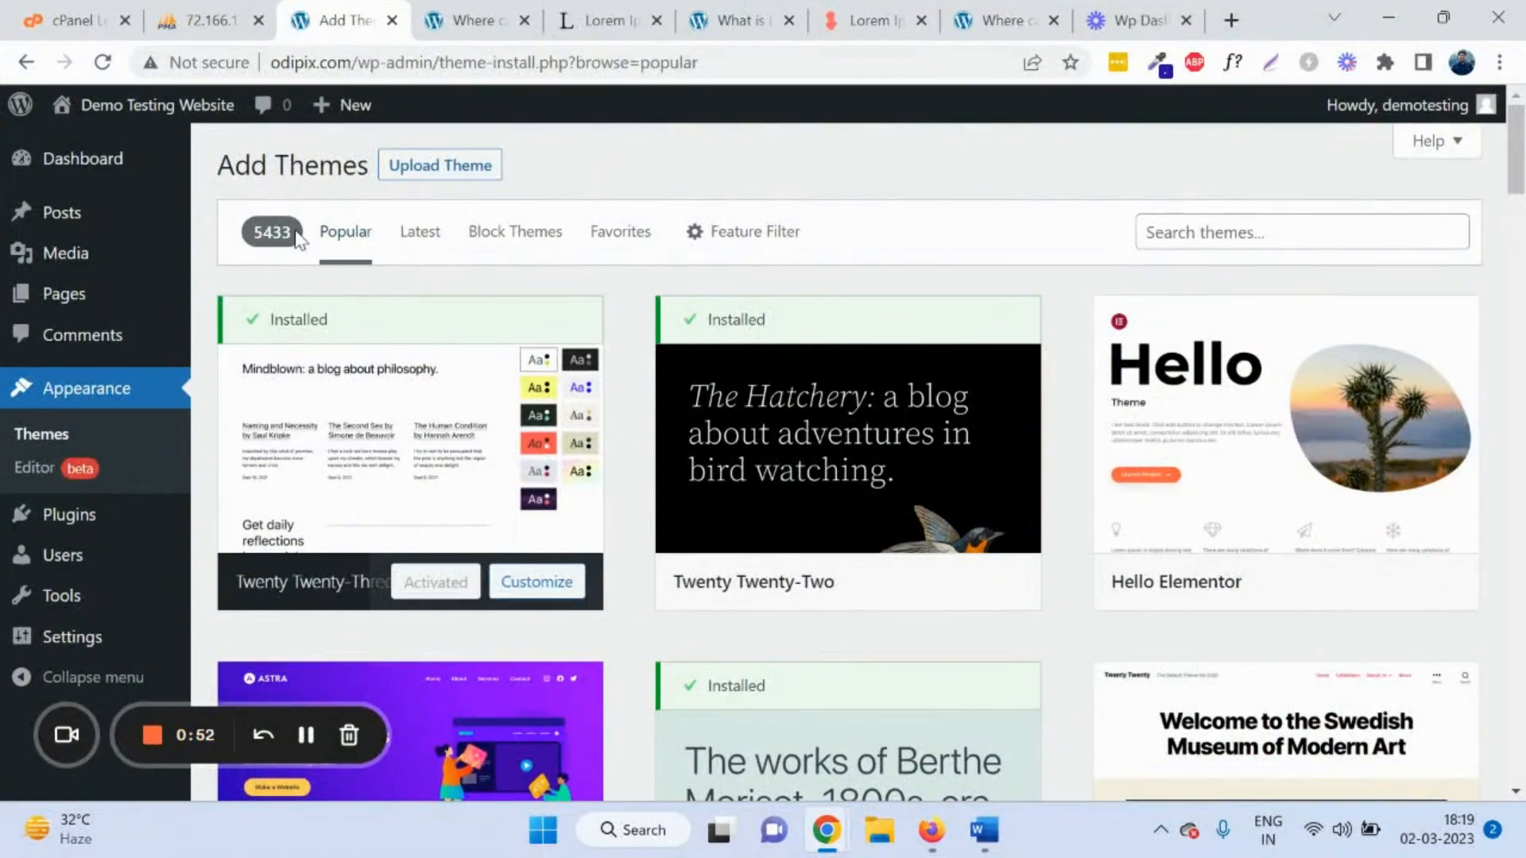
pyautogui.scroll(-9, 549, 480)
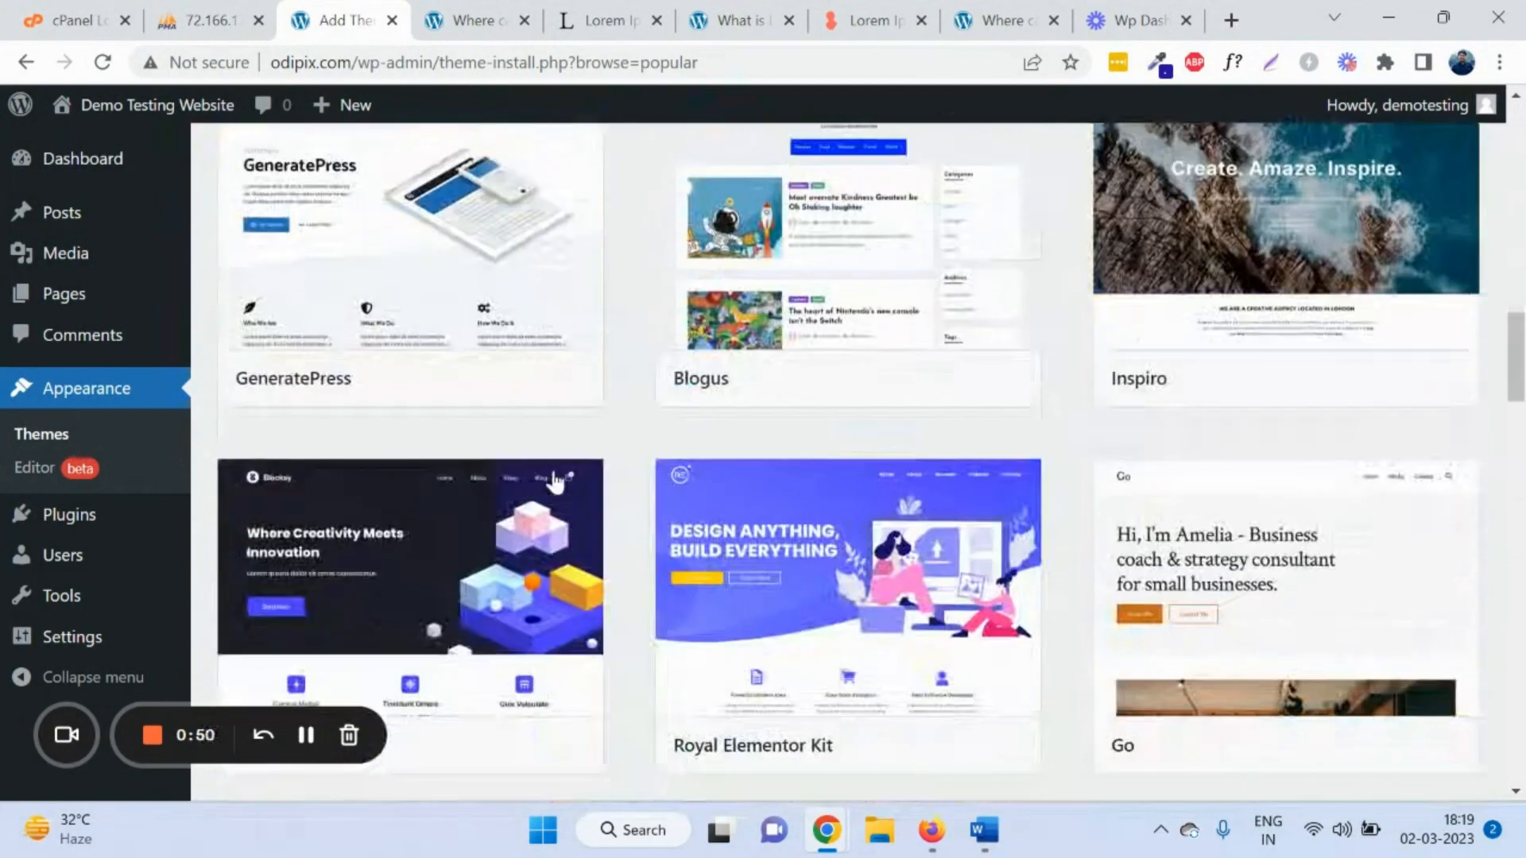
pyautogui.scroll(-5, 548, 481)
pyautogui.scroll(4, 524, 445)
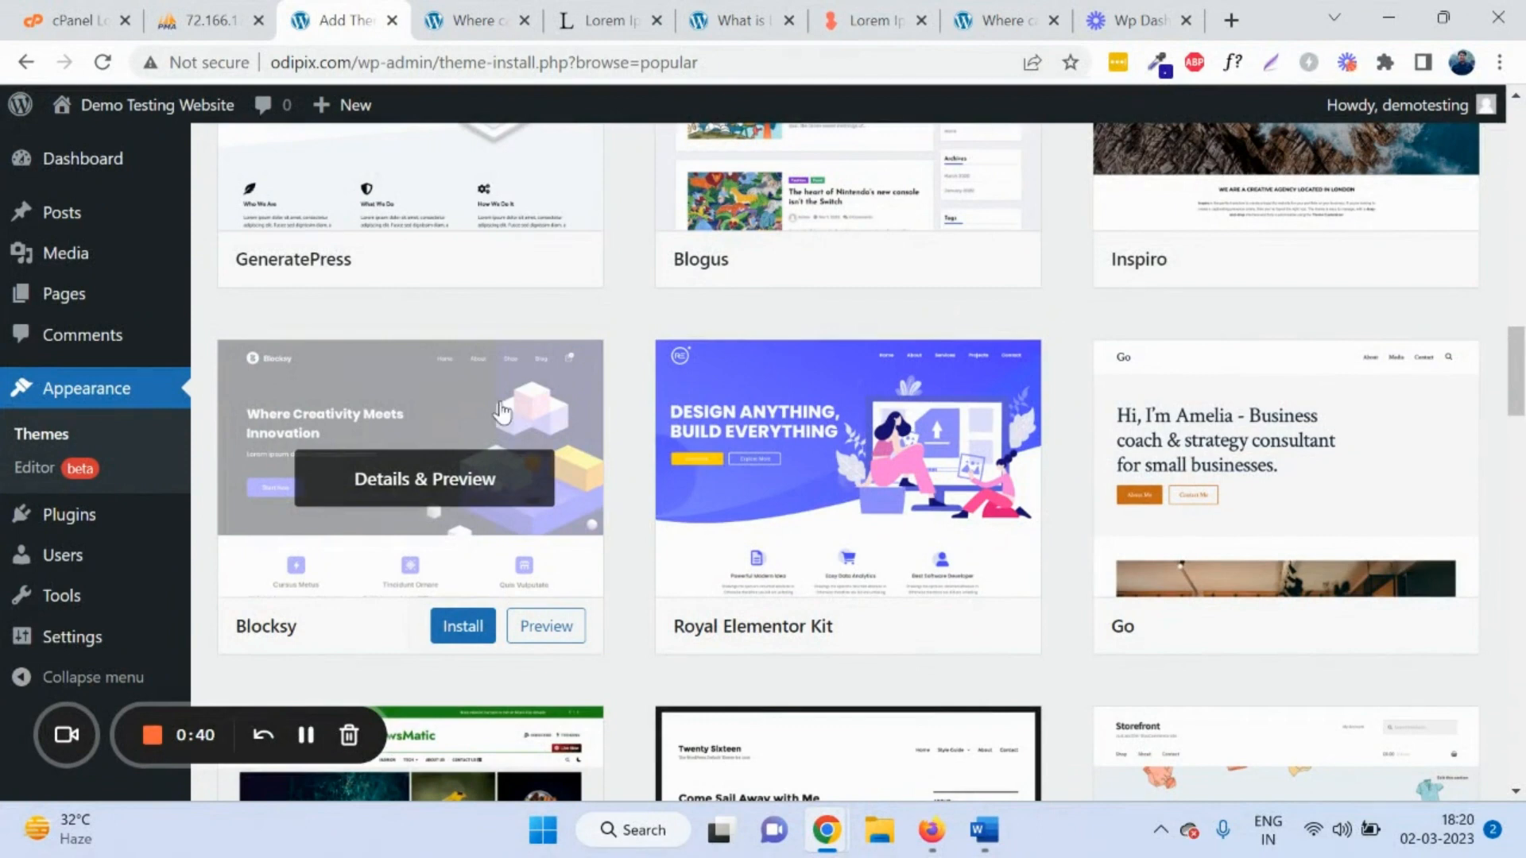
pyautogui.scroll(7, 500, 410)
pyautogui.scroll(-5, 467, 429)
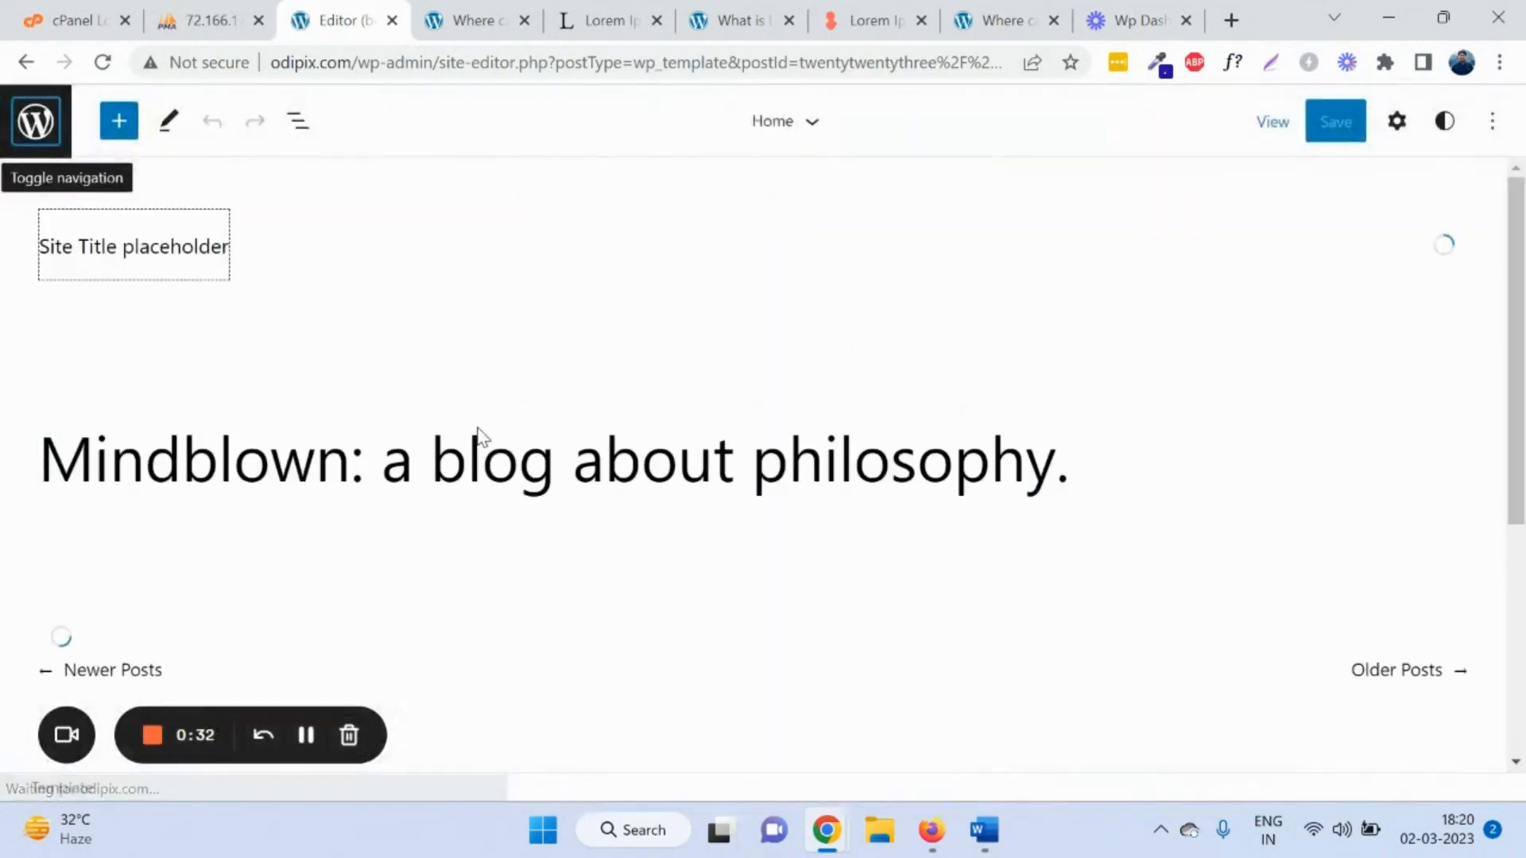
# Step: Scroll the Twenty Twenty-Three Home template, then leave the Site Editor for the admin Dashboard
pyautogui.scroll(-6, 408, 450)
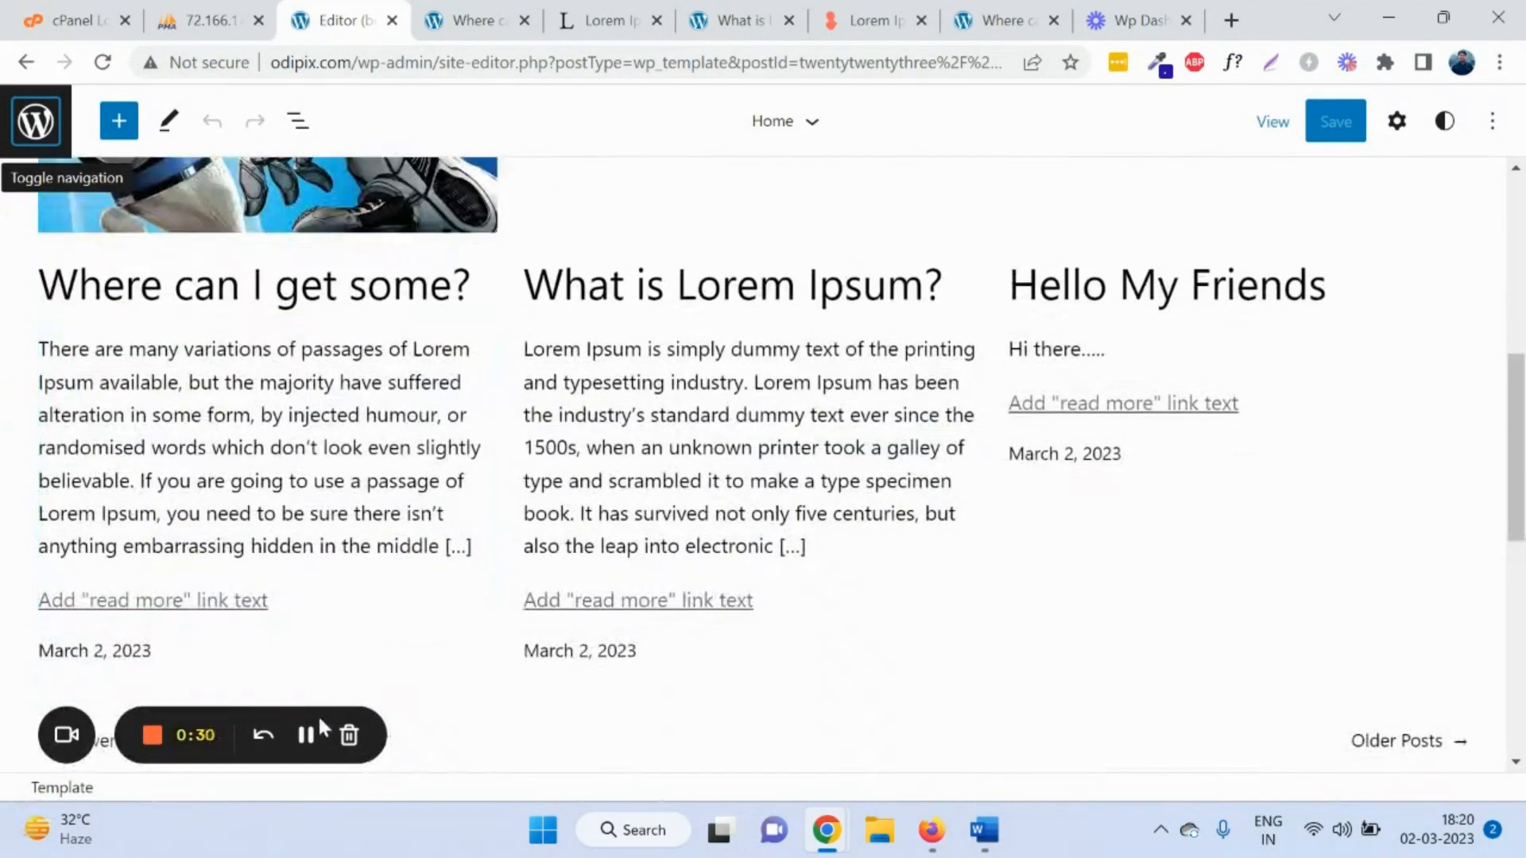
pyautogui.scroll(5, 424, 445)
pyautogui.scroll(-11, 423, 445)
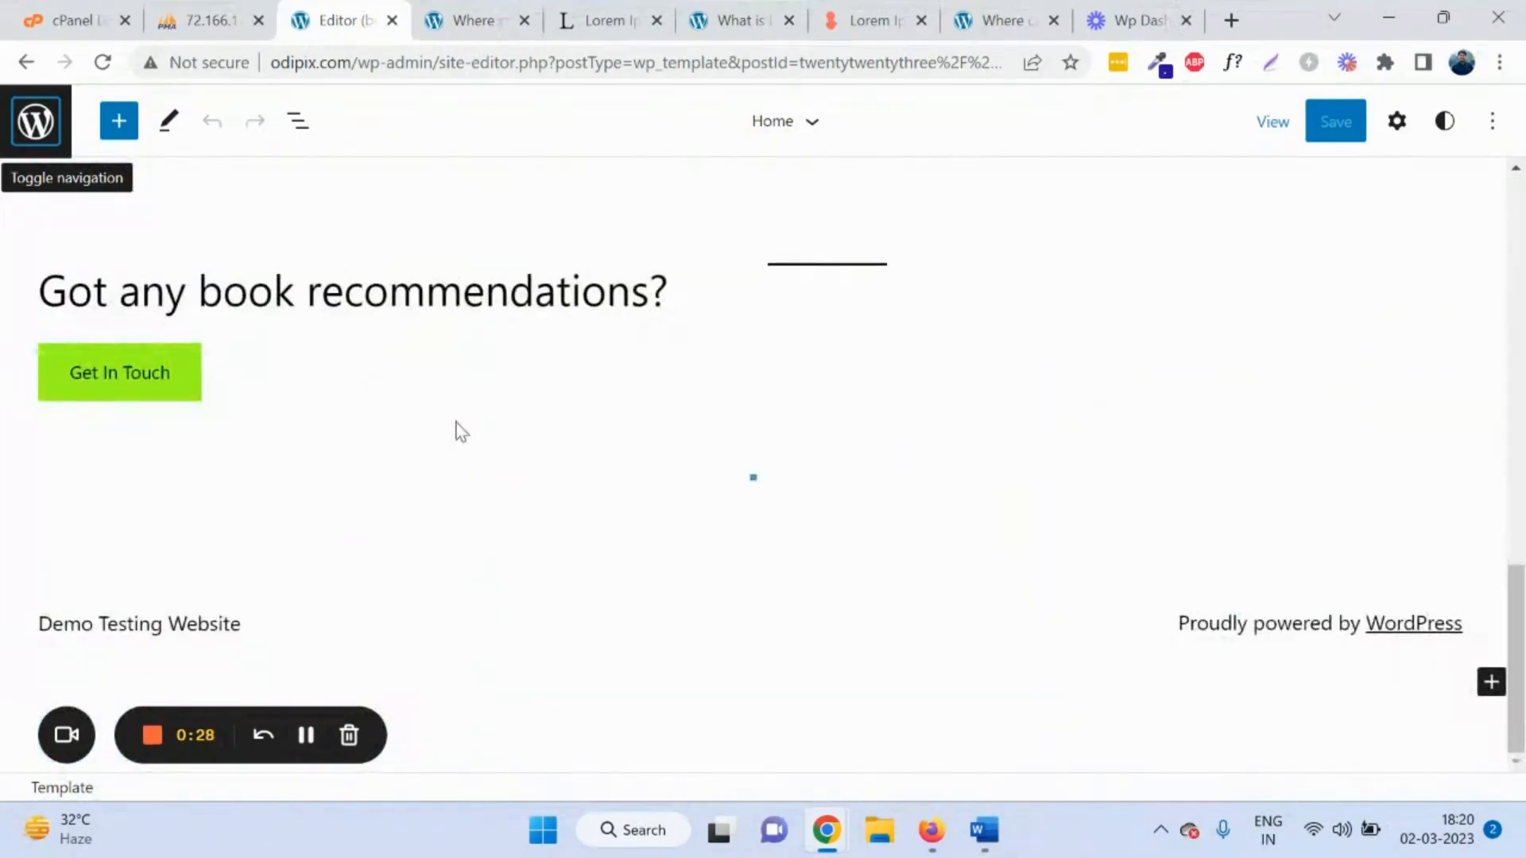
pyautogui.scroll(5, 375, 350)
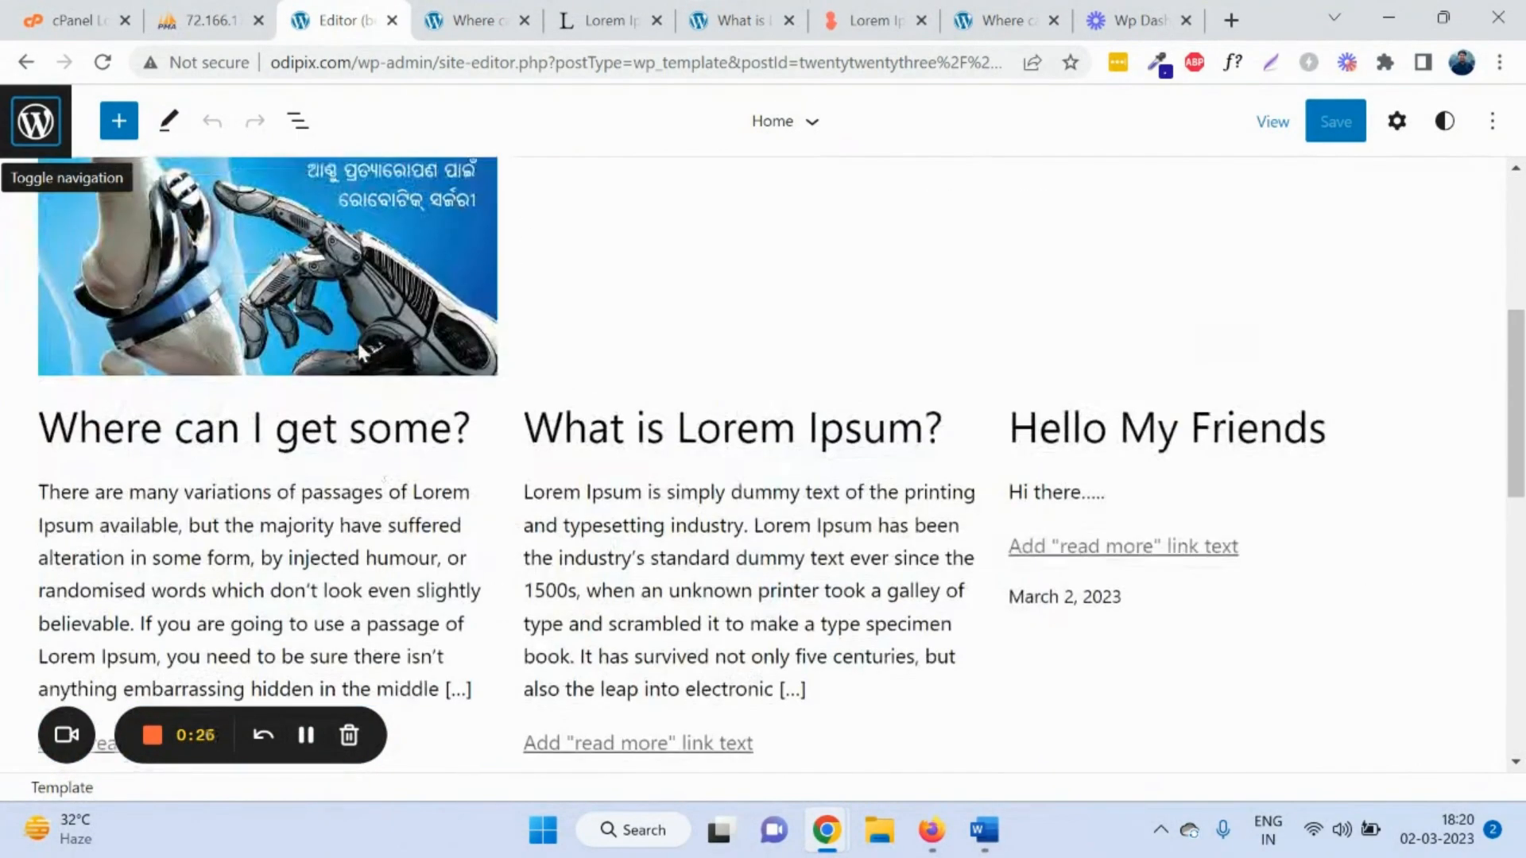
pyautogui.click(33, 124)
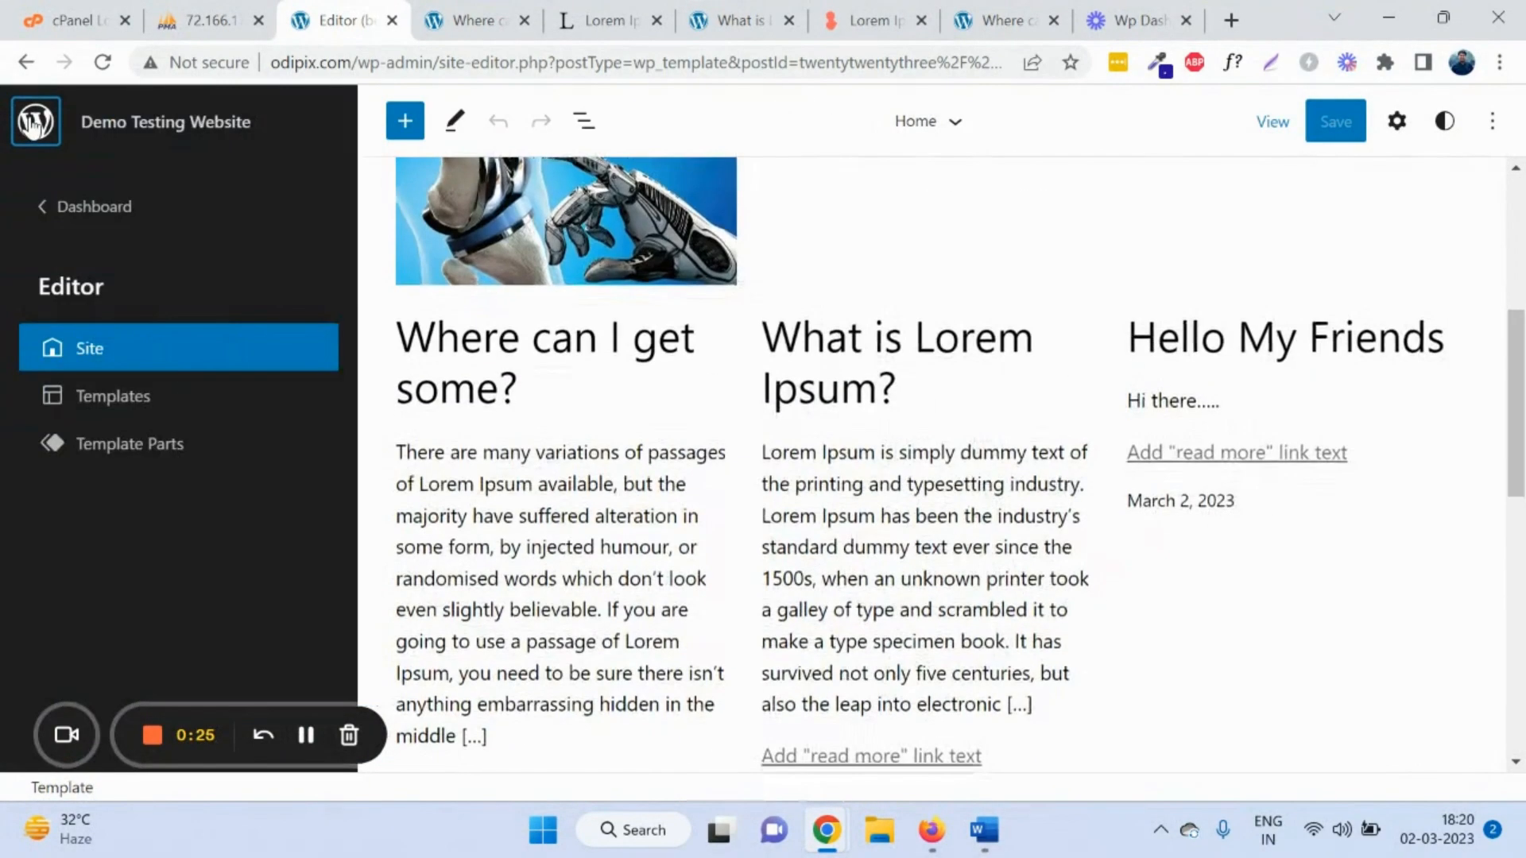
pyautogui.click(101, 210)
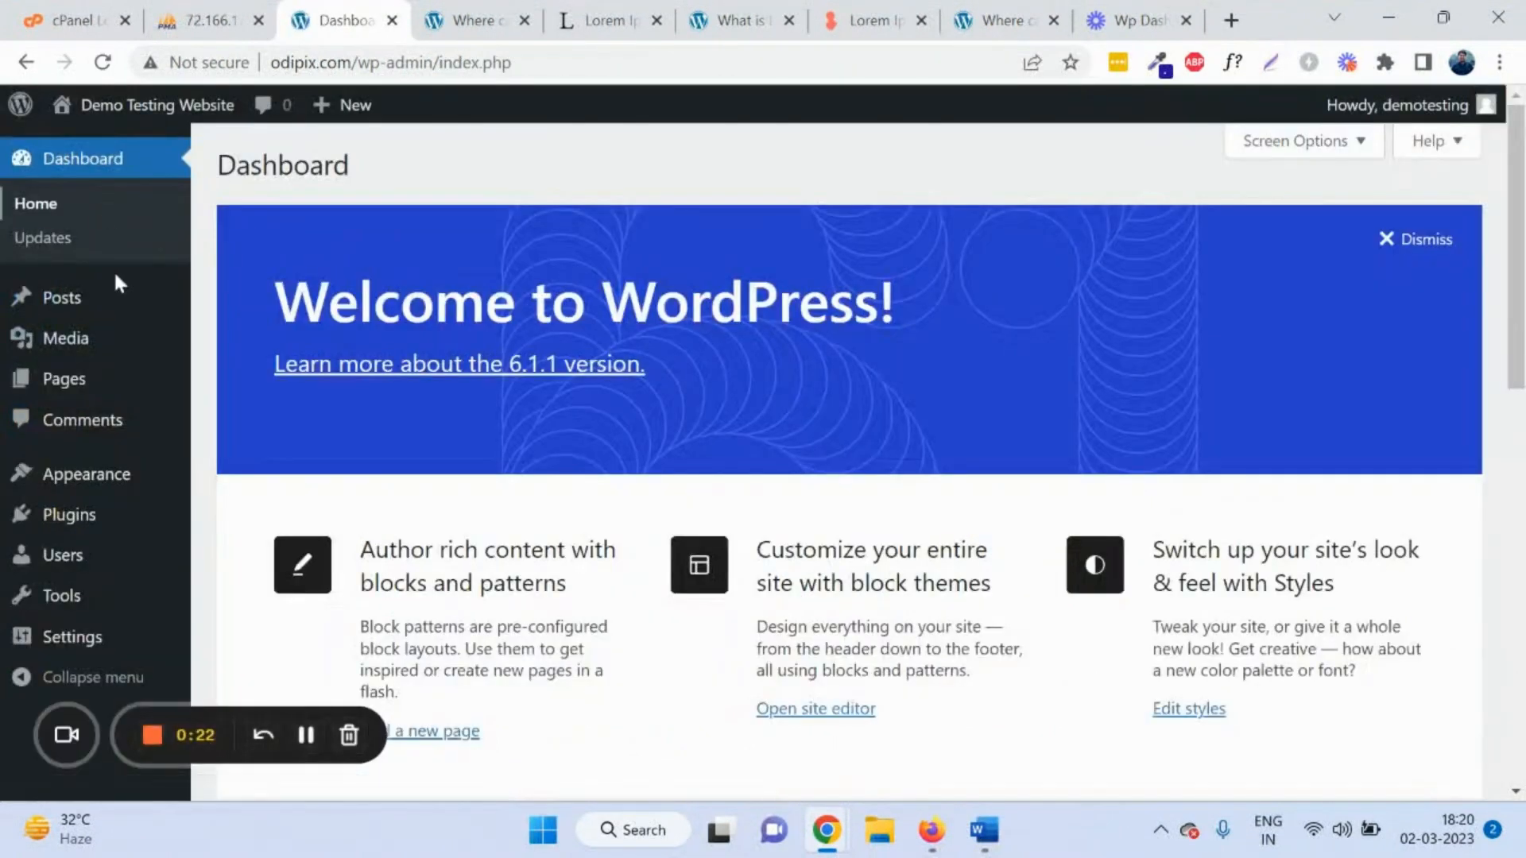
pyautogui.moveTo(135, 523)
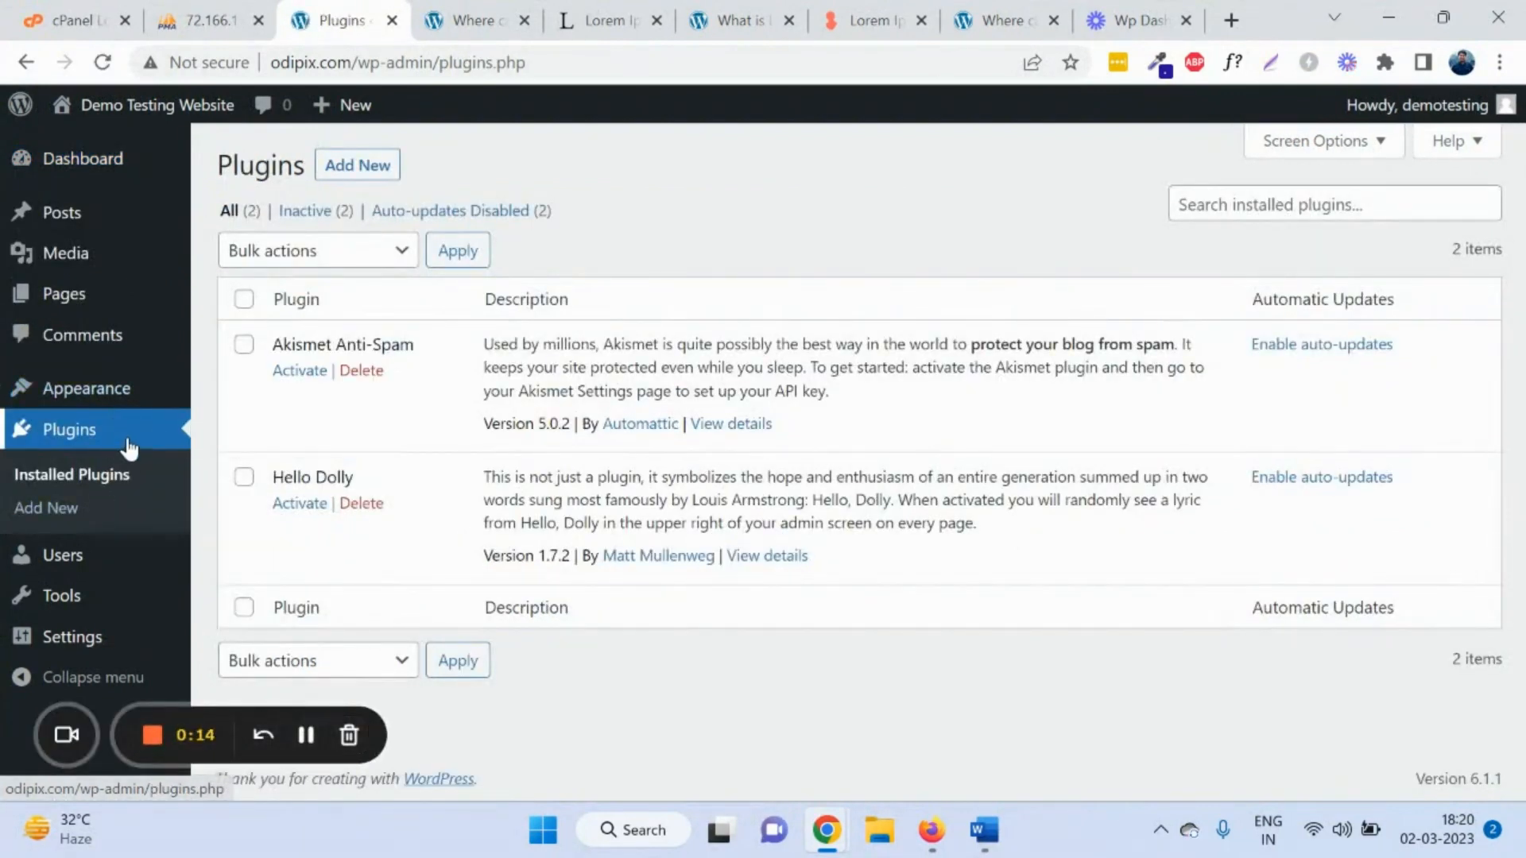
# Step: Review the installed Akismet Anti-Spam and Hello Dolly plugins, then go to Add New plugins
pyautogui.moveTo(271, 337); pyautogui.dragTo(450, 370)
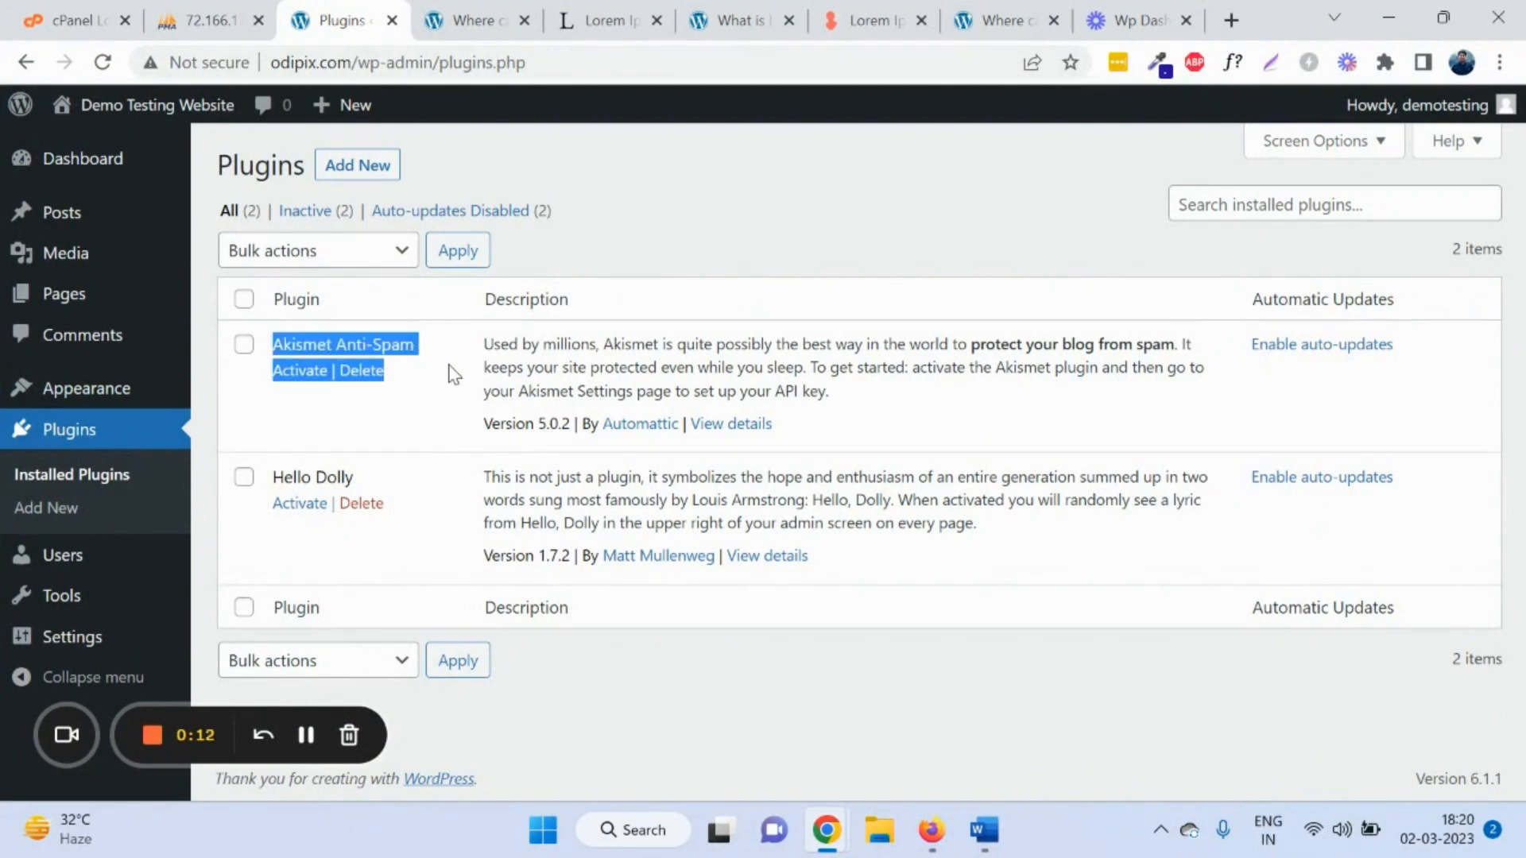
pyautogui.moveTo(273, 469); pyautogui.dragTo(508, 501)
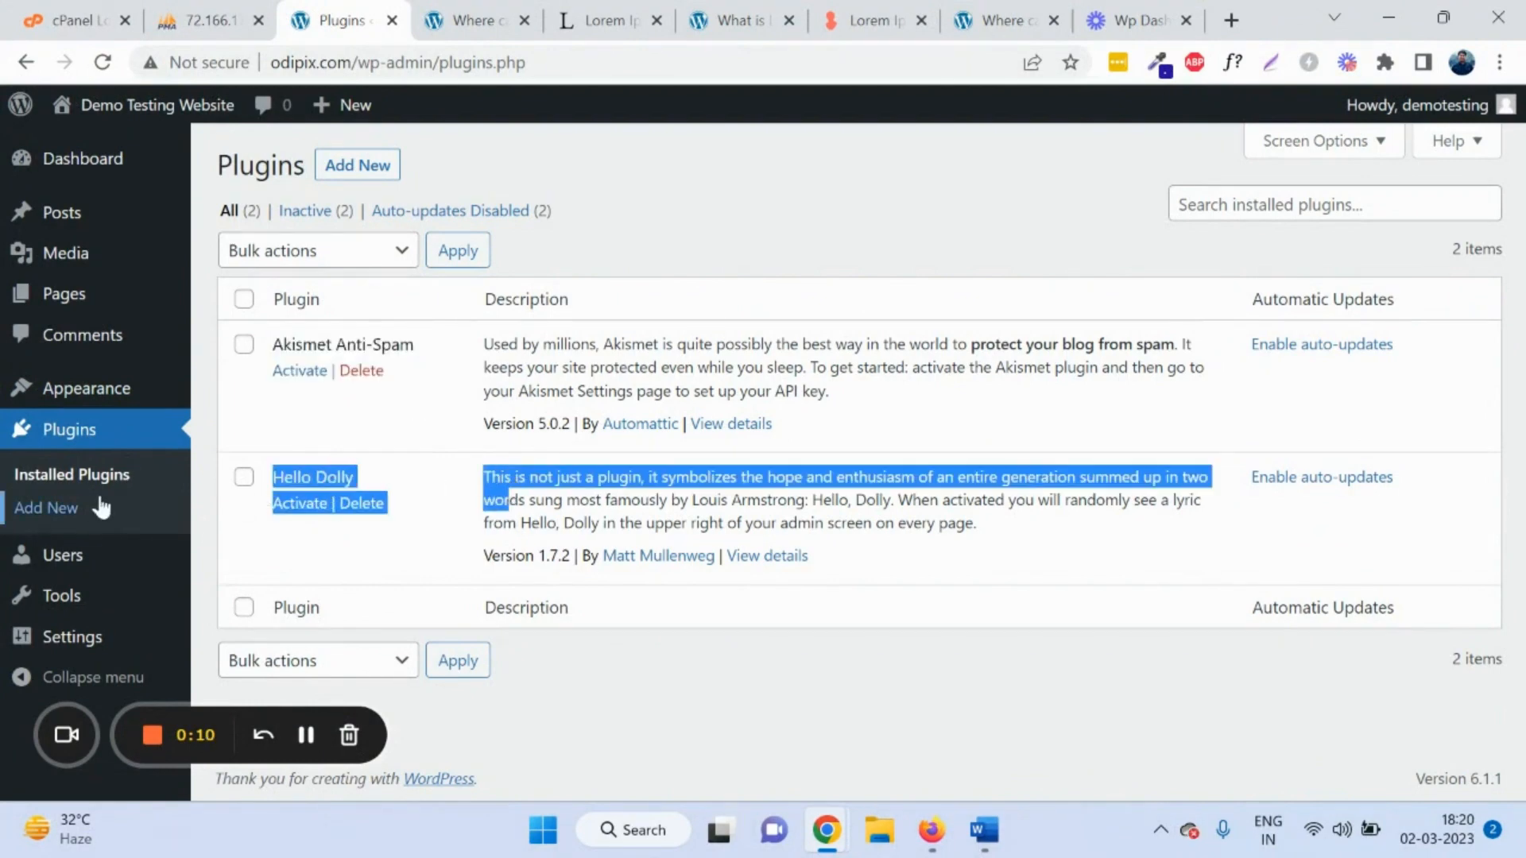
pyautogui.click(305, 735)
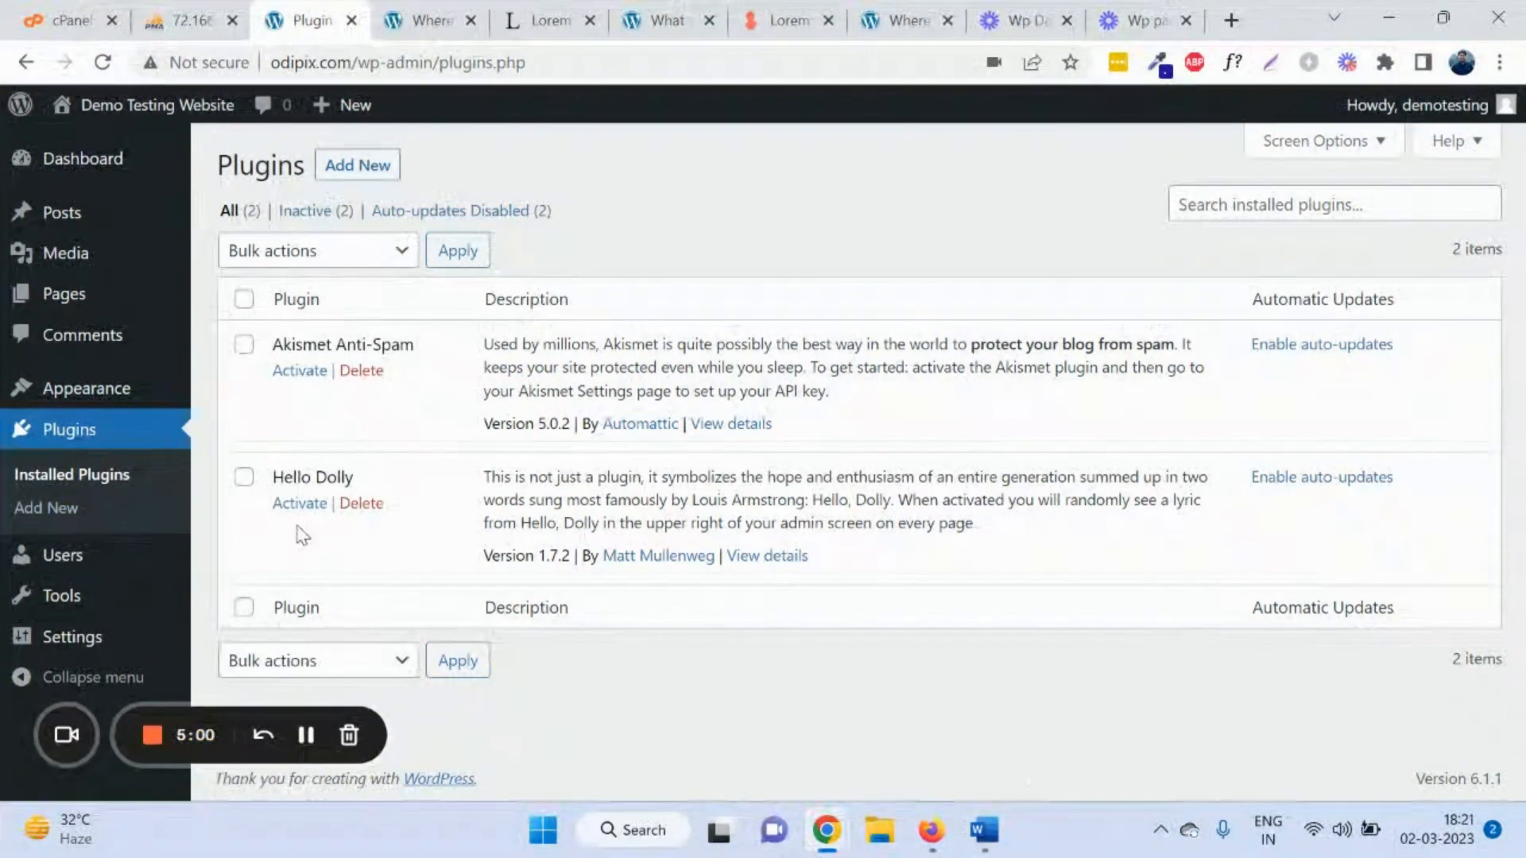
pyautogui.click(82, 518)
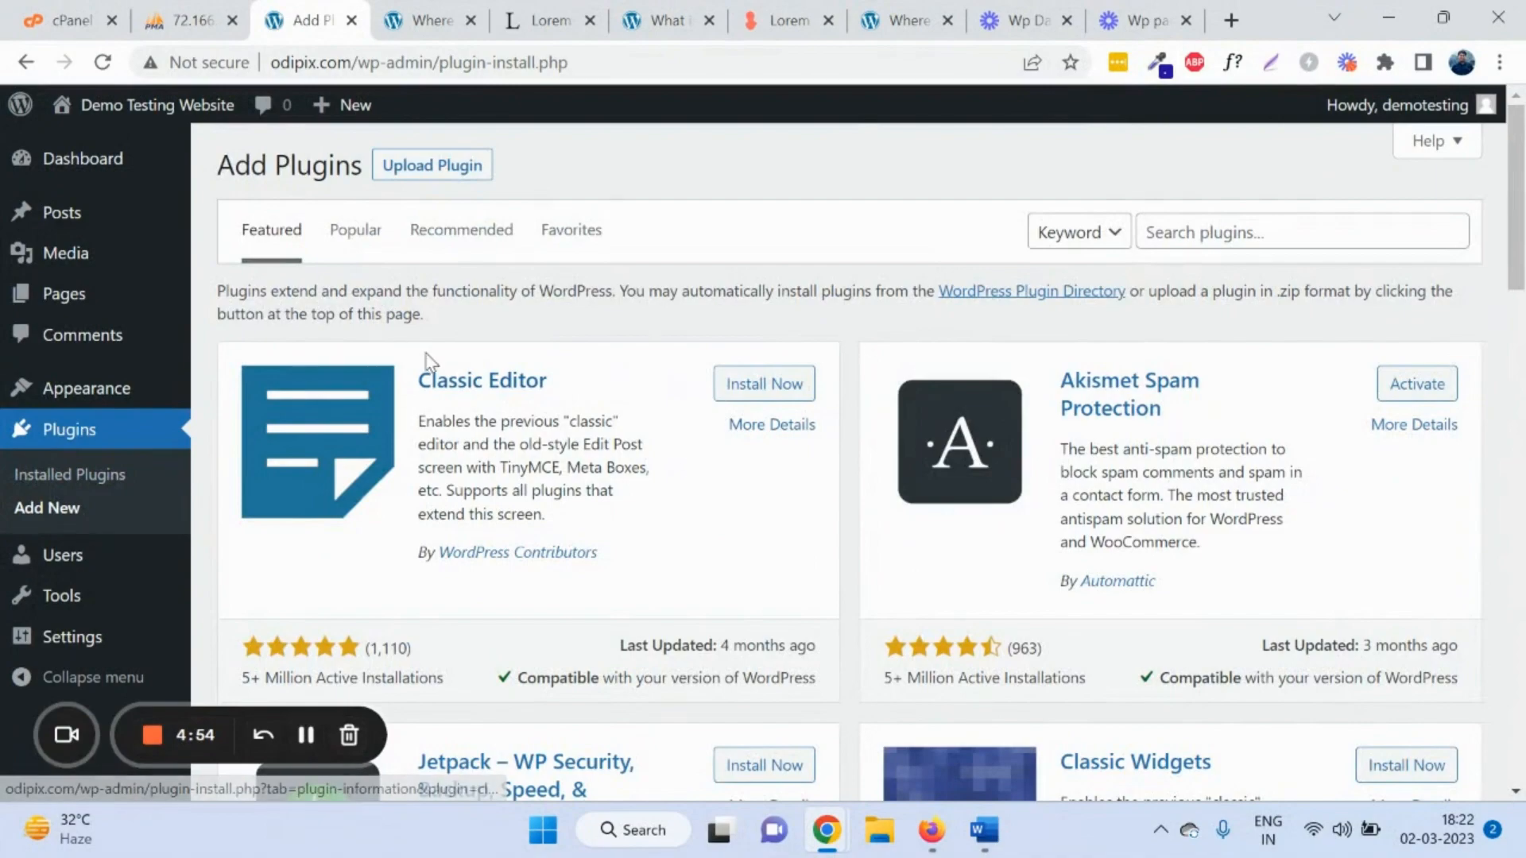
# Step: Search the plugin directory for 'contact form', review the Contact Form 7 result, then go to Users
pyautogui.scroll(-20, 406, 304)
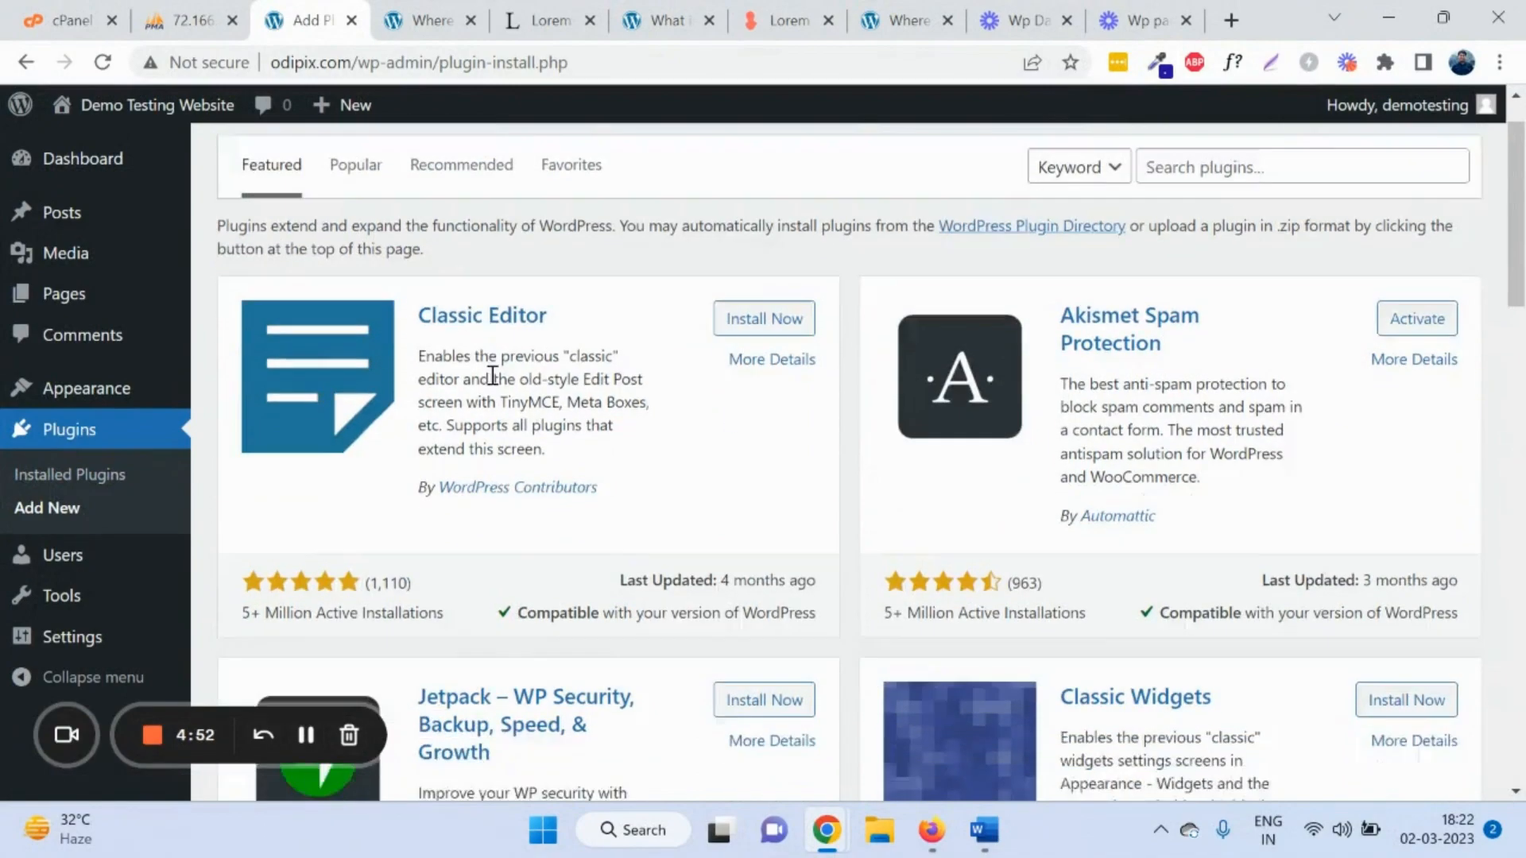
pyautogui.scroll(20, 503, 374)
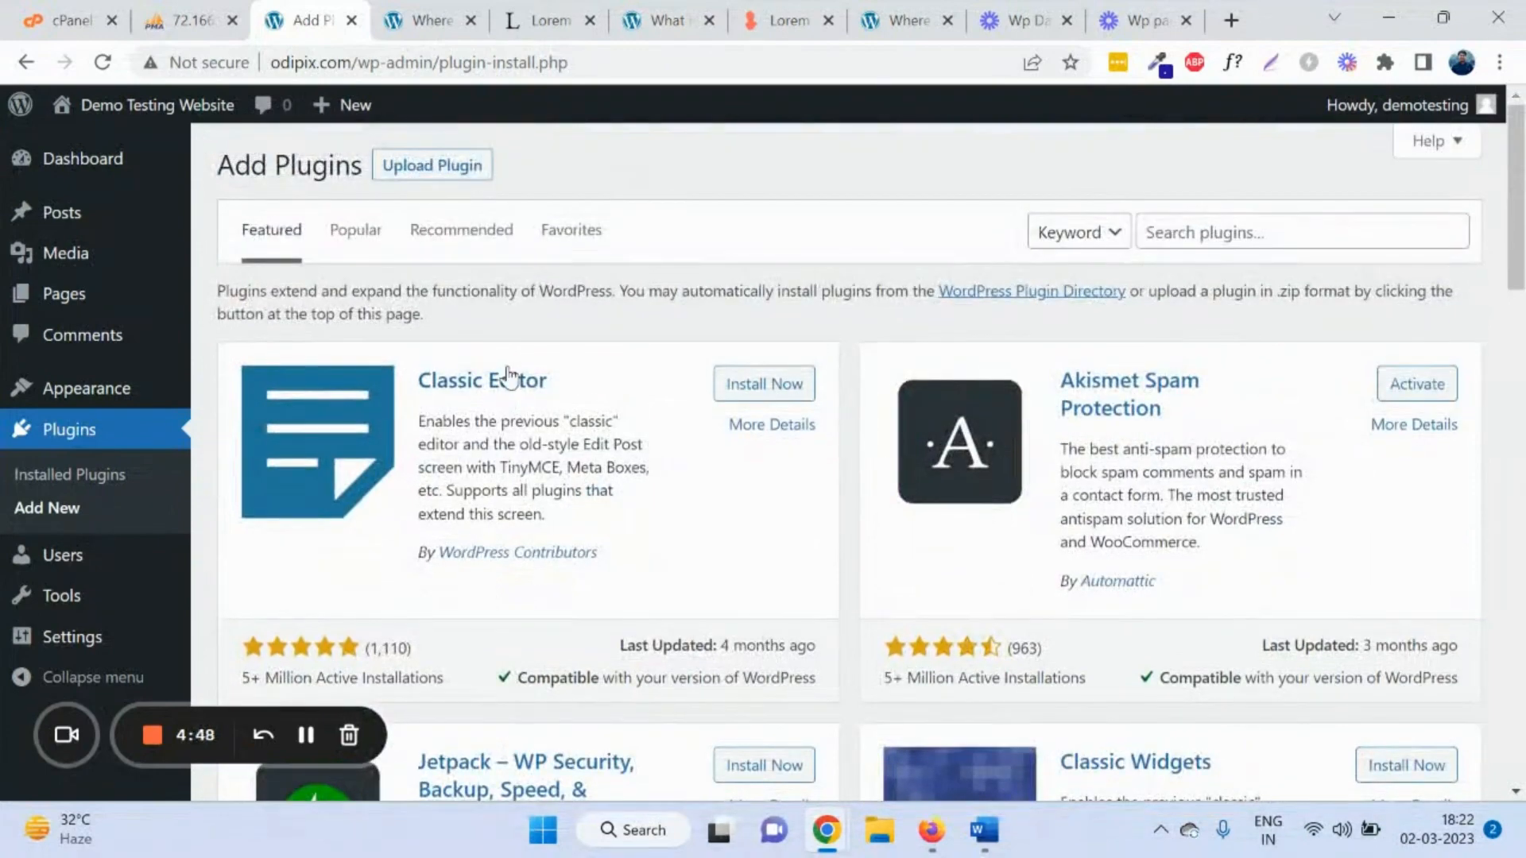
pyautogui.scroll(-1, 500, 369)
pyautogui.scroll(1, 912, 375)
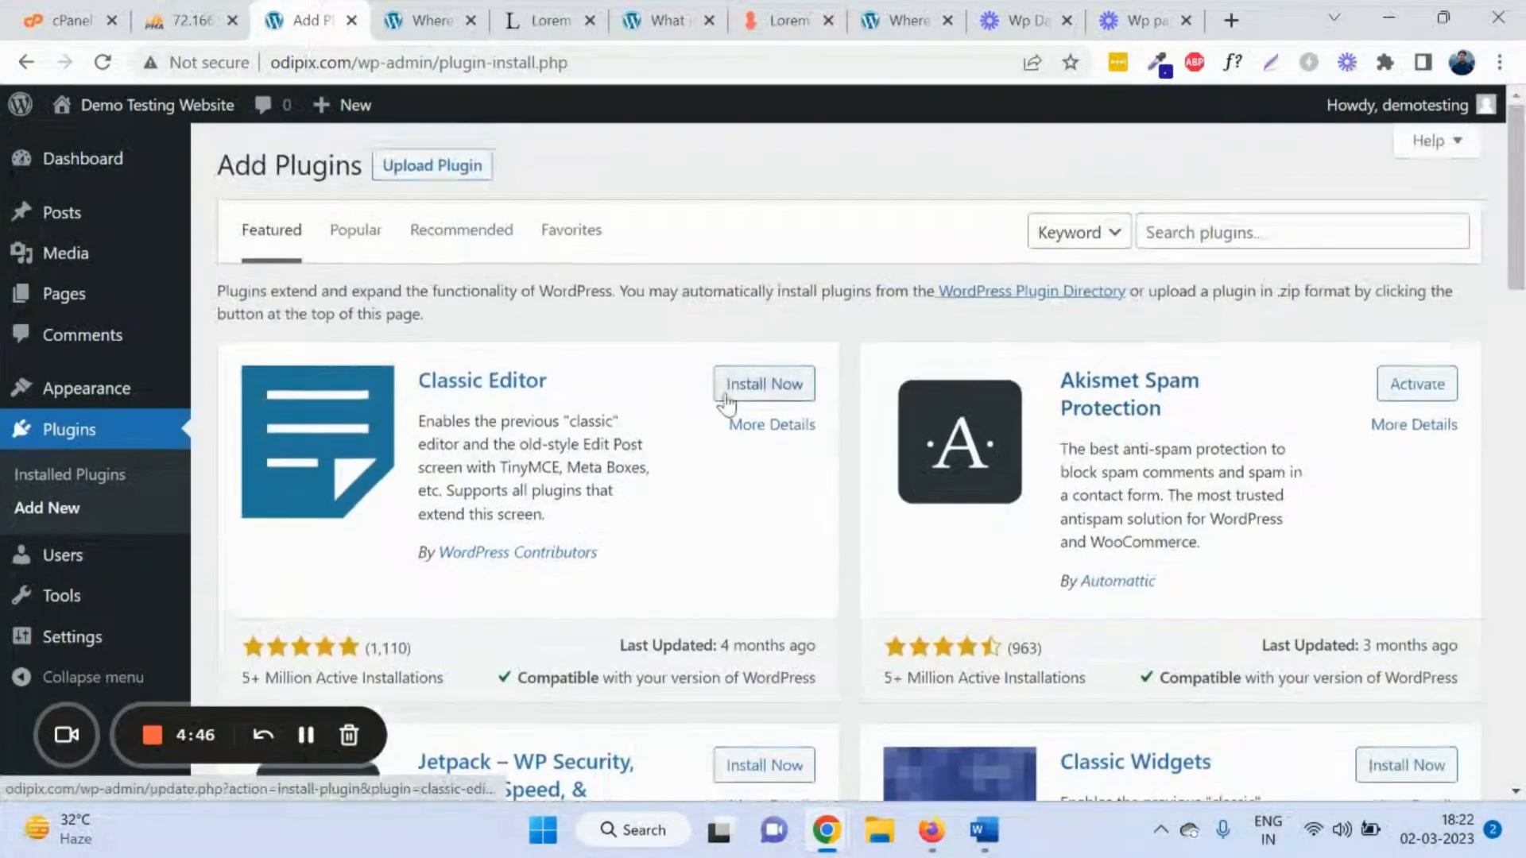
pyautogui.scroll(-6, 750, 374)
pyautogui.scroll(6, 1247, 242)
pyautogui.click(1259, 228)
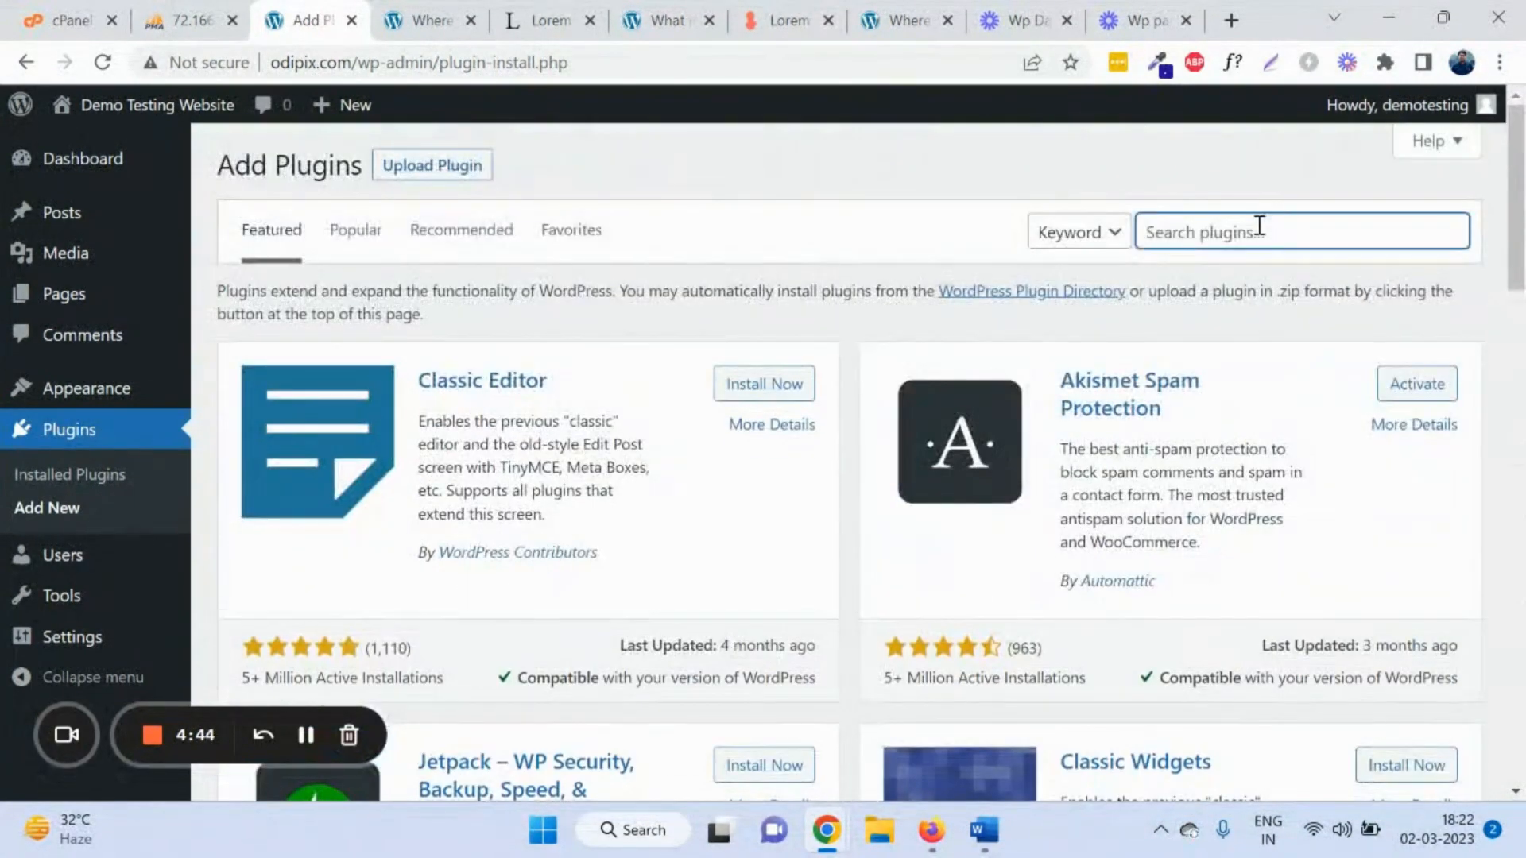
pyautogui.write('contact form')
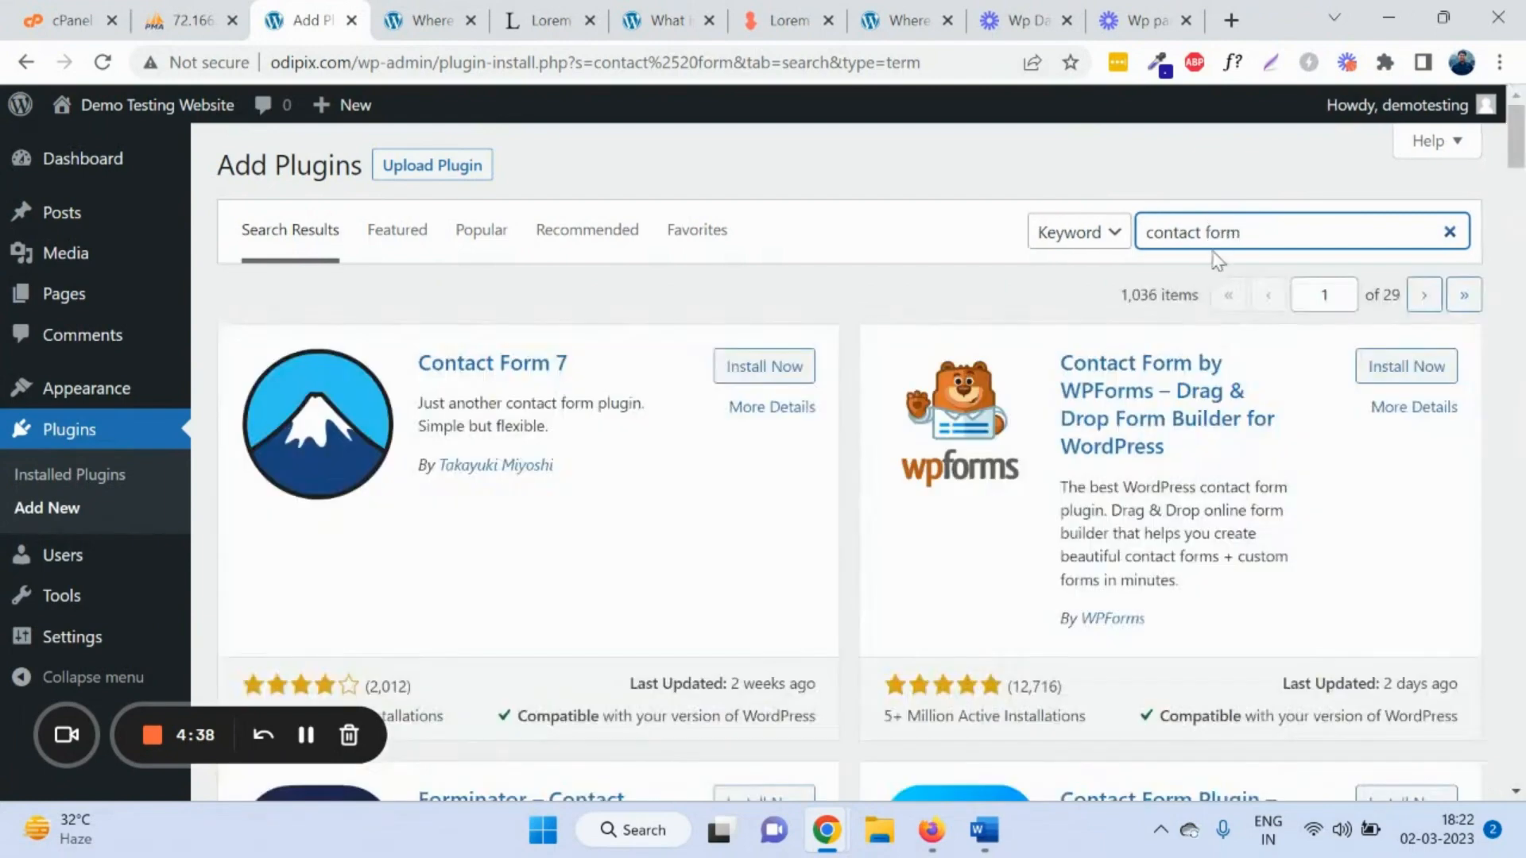
pyautogui.moveTo(569, 364); pyautogui.dragTo(425, 350)
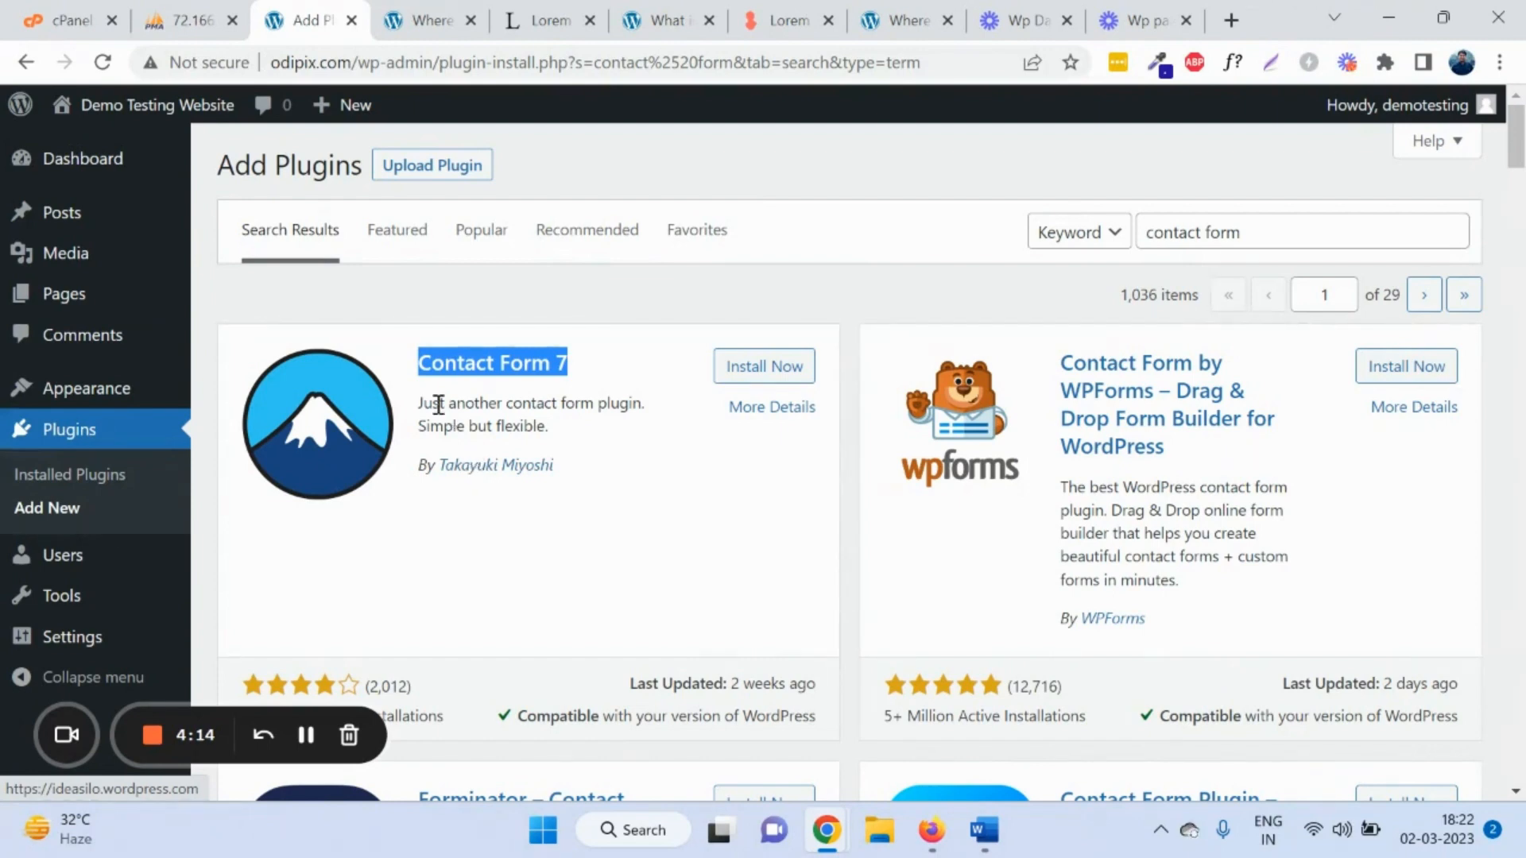
pyautogui.click(117, 562)
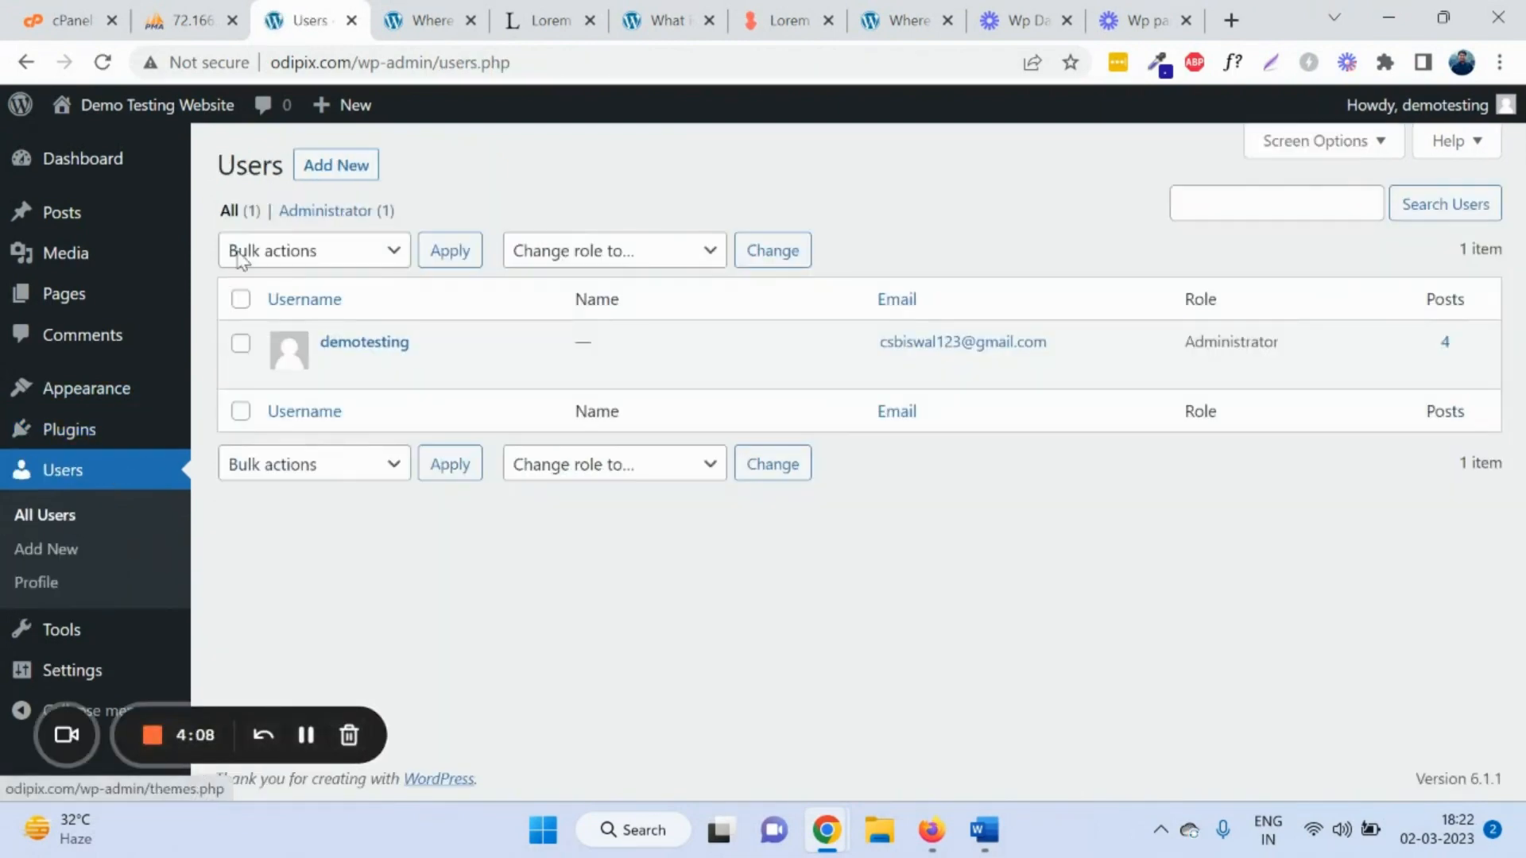
# Step: Check the single administrator's username in the Users list, then go to Add New User
pyautogui.moveTo(356, 350)
pyautogui.moveTo(318, 343); pyautogui.dragTo(441, 350)
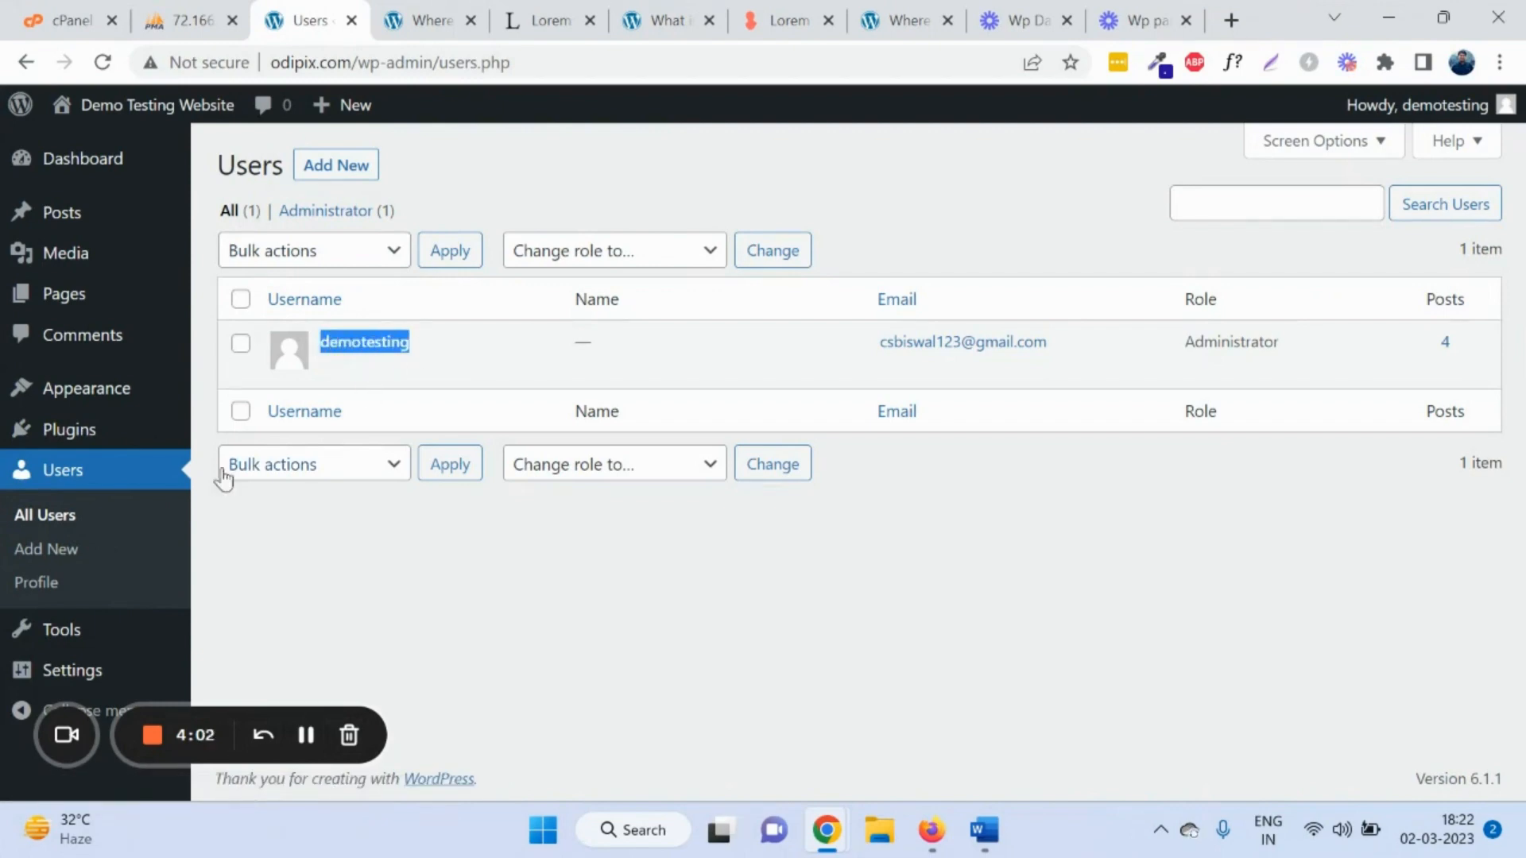
pyautogui.click(80, 550)
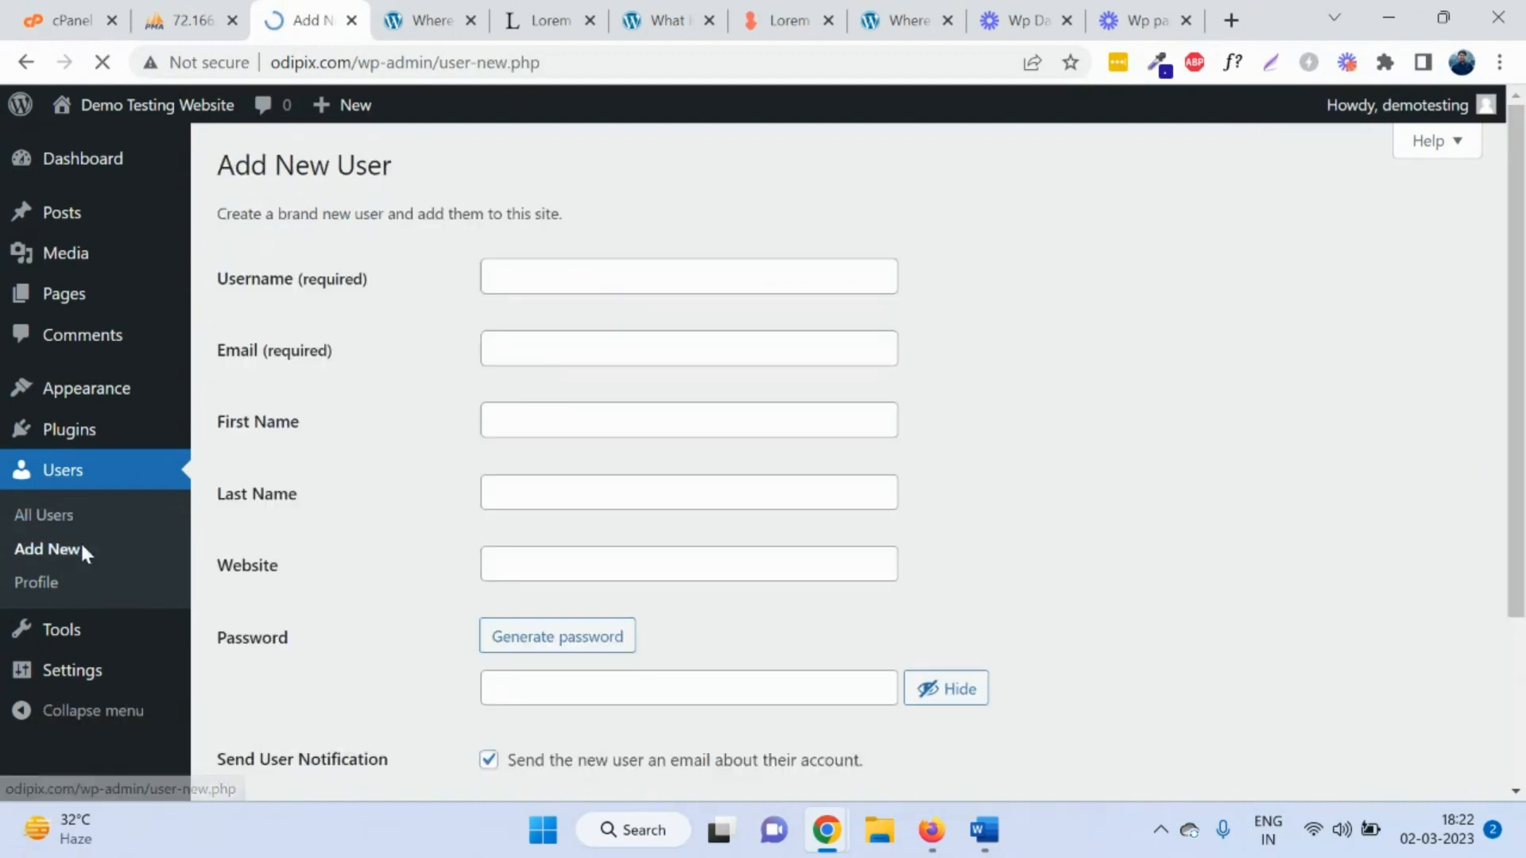
# Step: Fill in the new user's username, e-mail, first and last name, and website
pyautogui.click(539, 284)
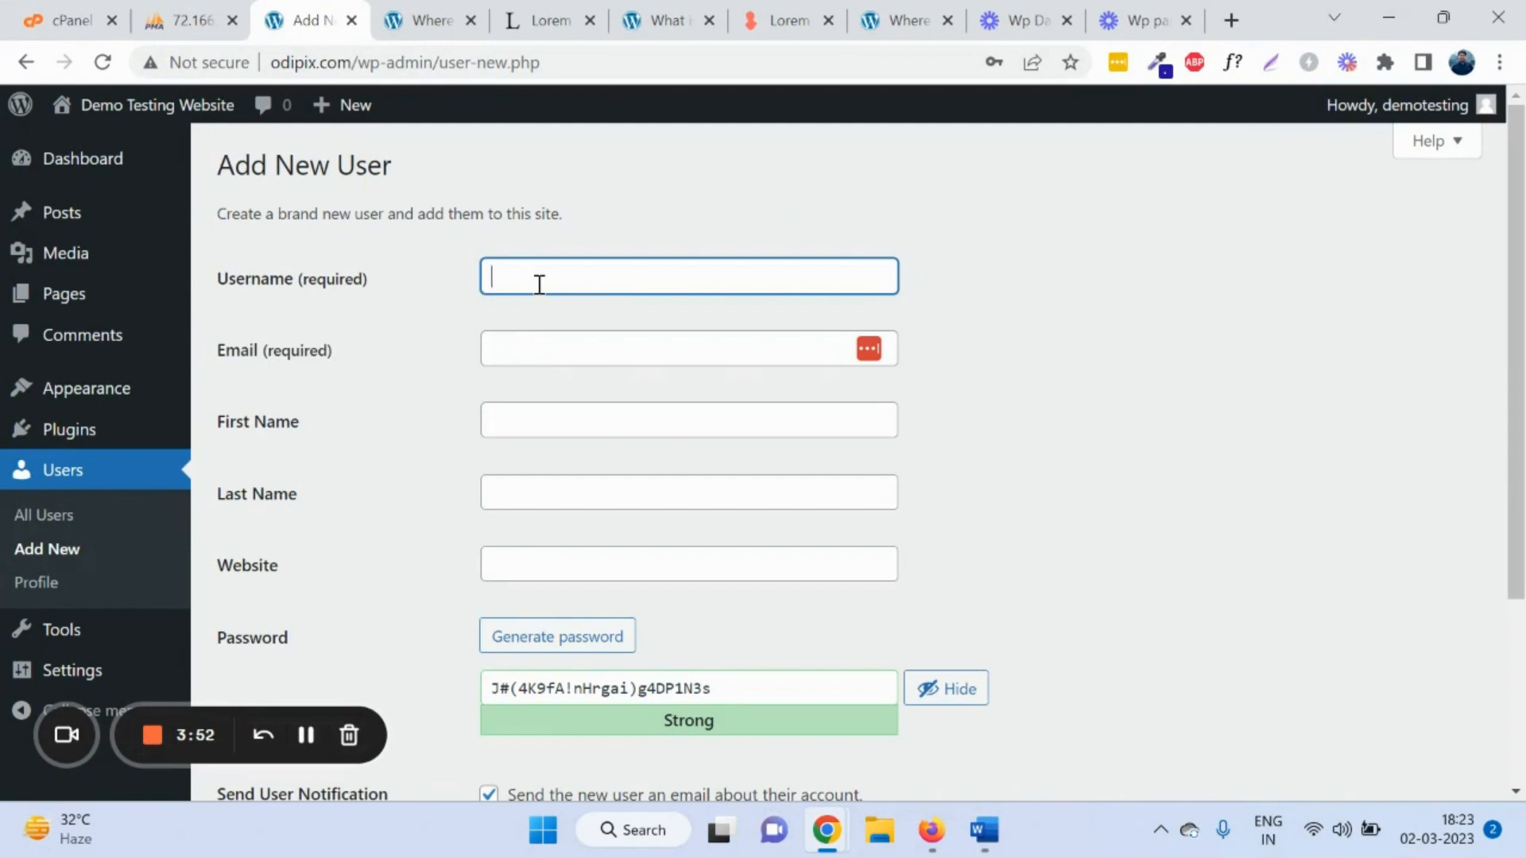
pyautogui.write('chandra')
pyautogui.click(549, 347)
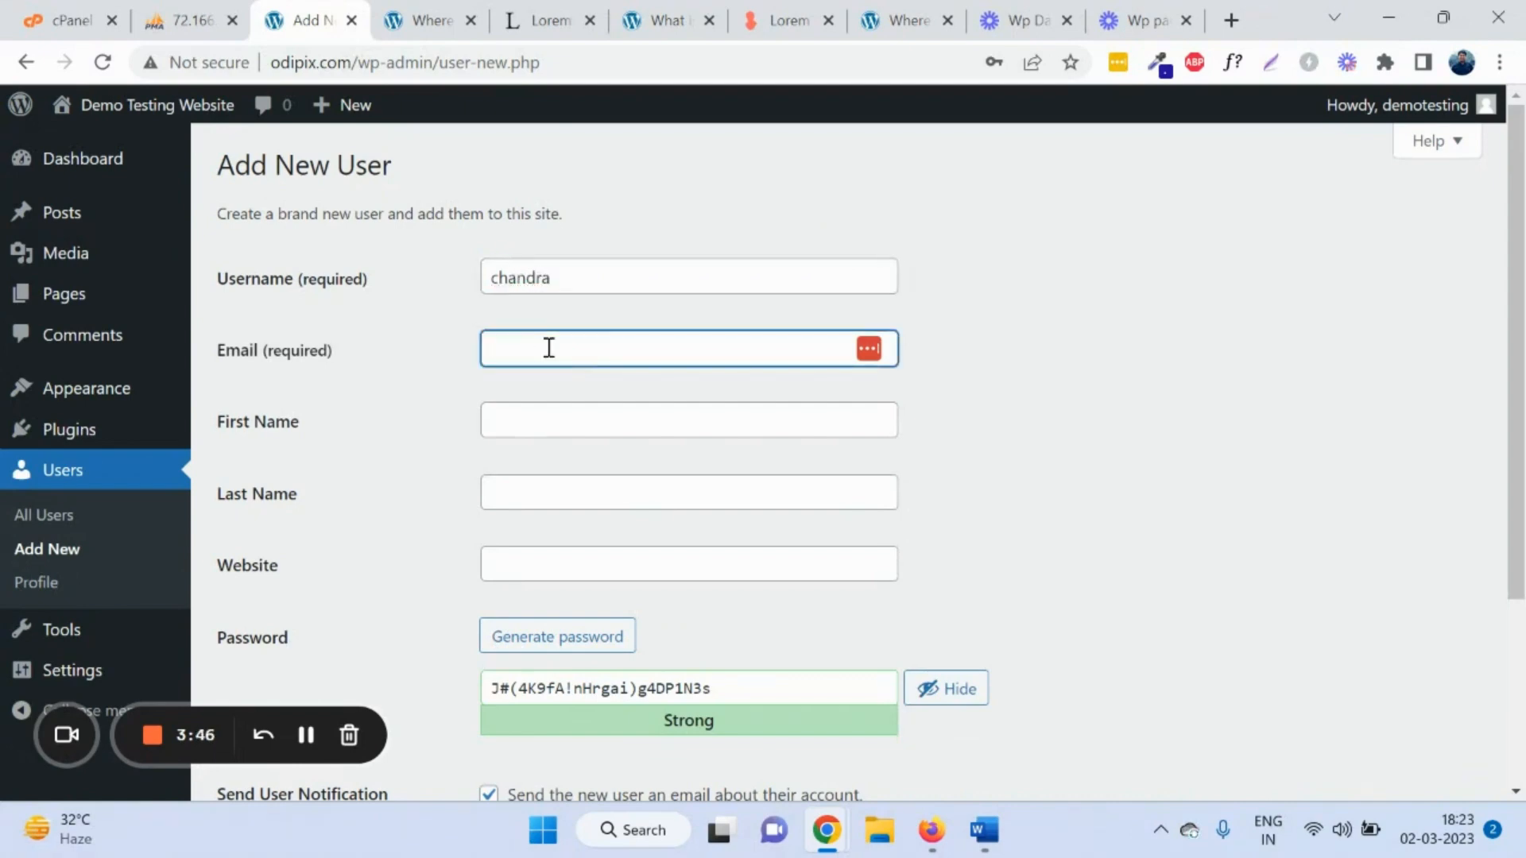
pyautogui.click(604, 419)
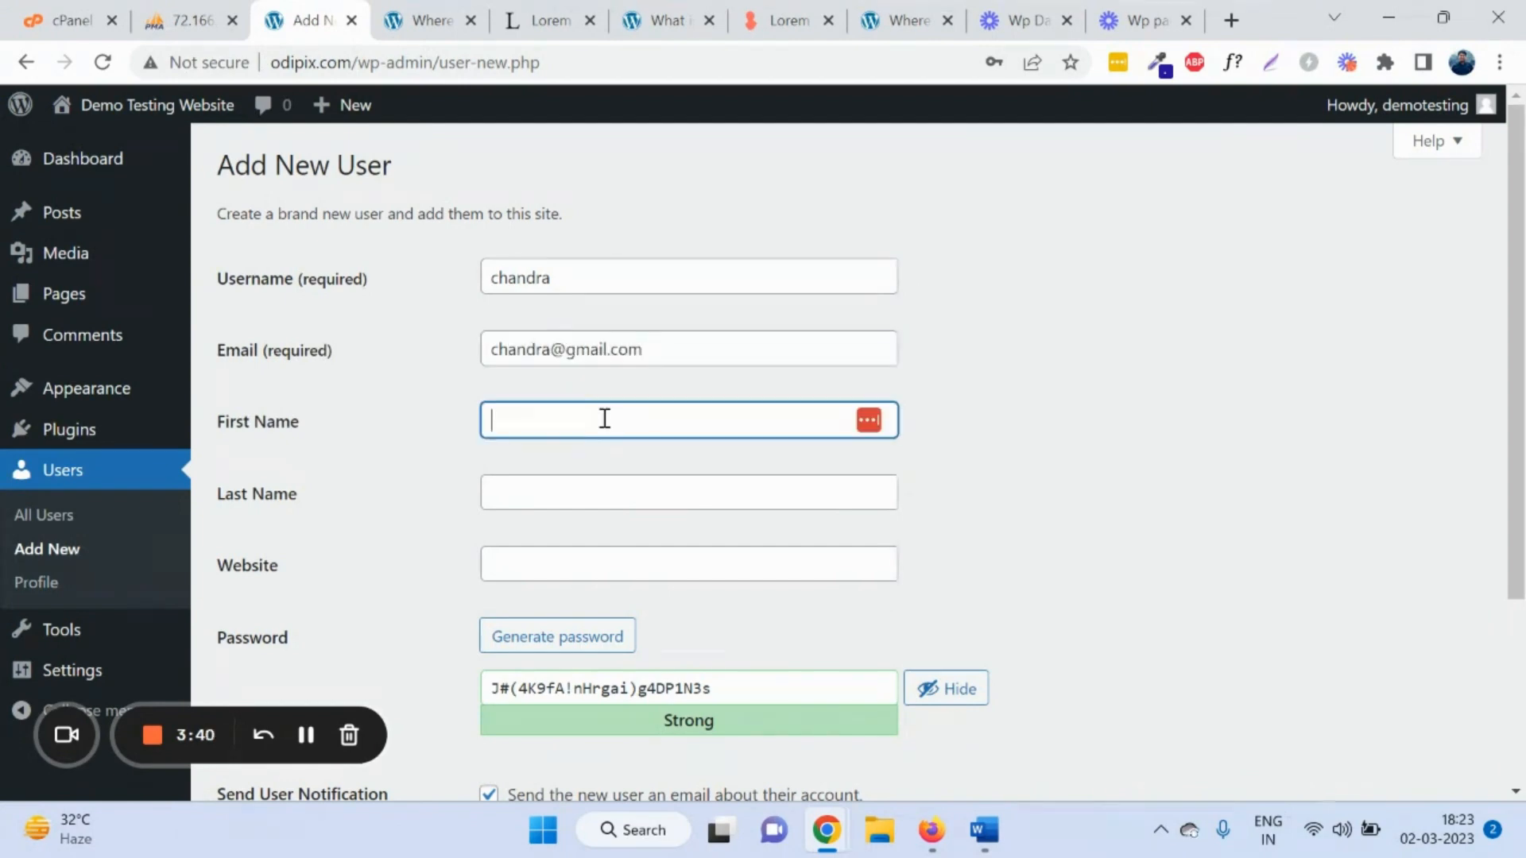
pyautogui.press('Tab')
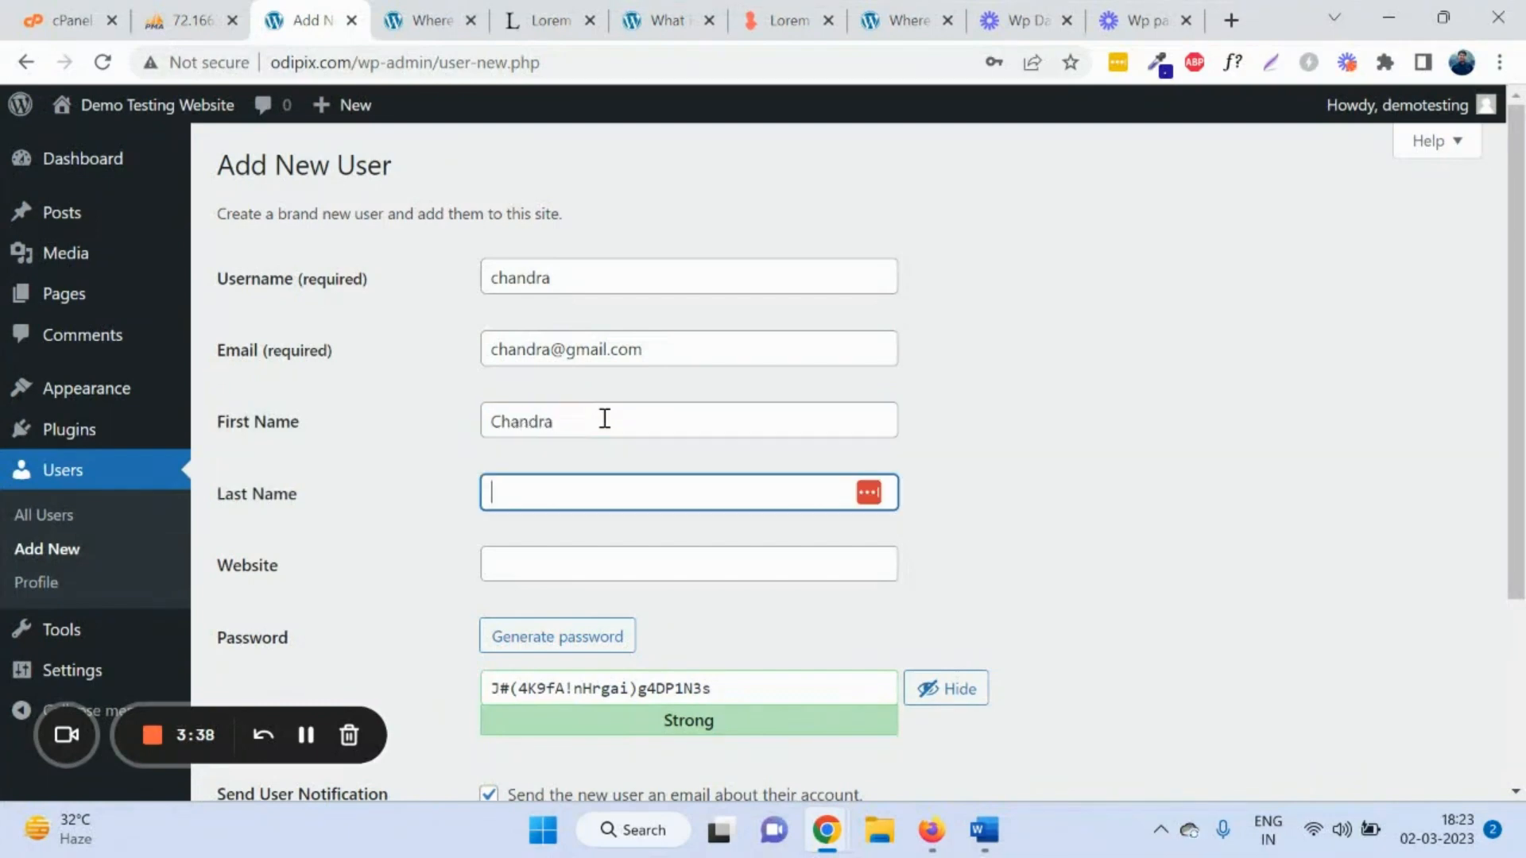
pyautogui.scroll(-2, 610, 447)
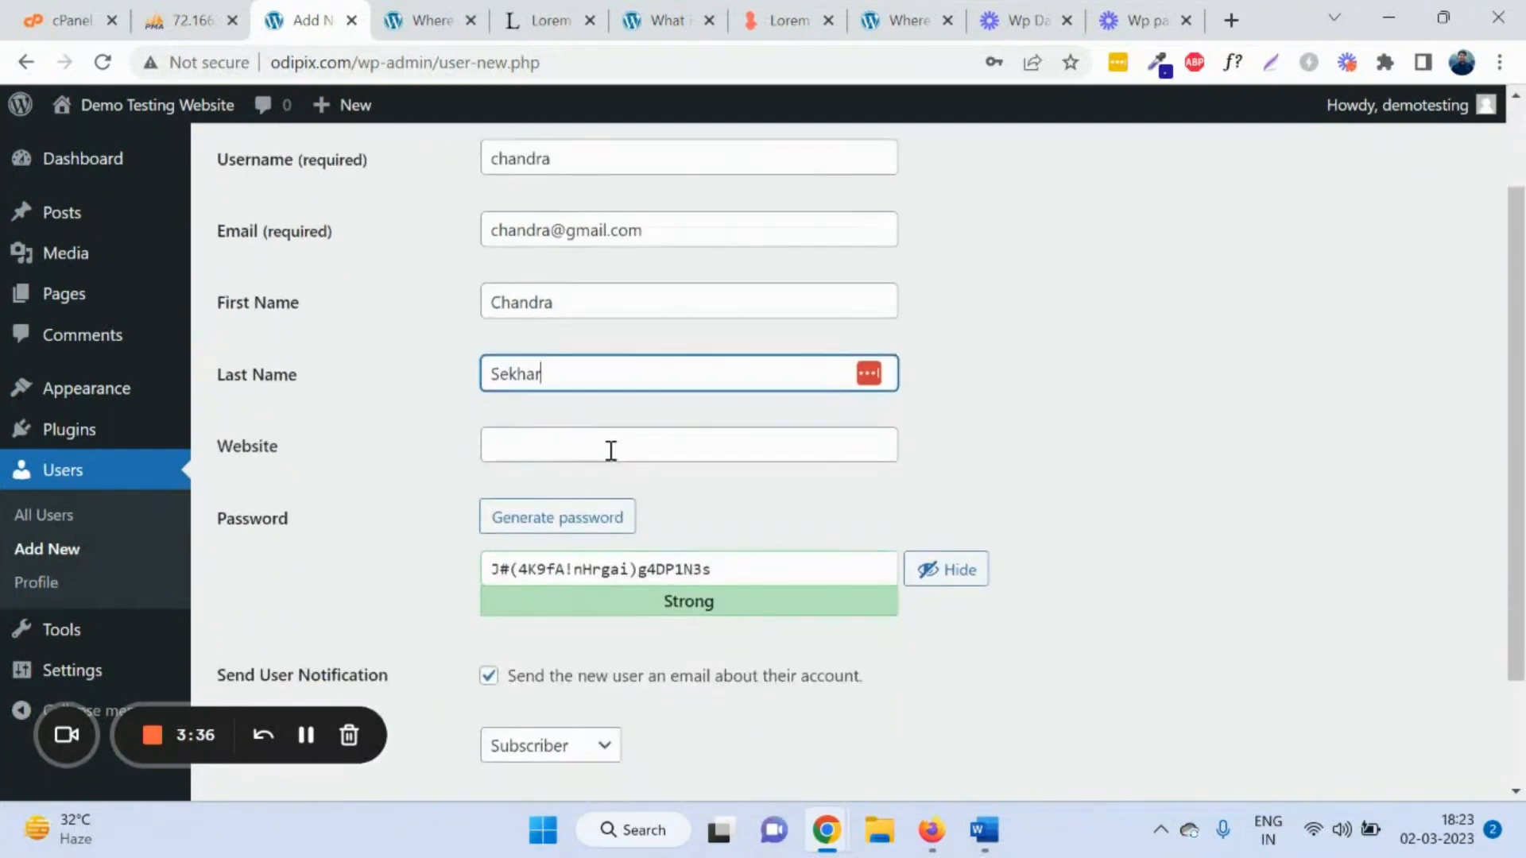
pyautogui.click(611, 451)
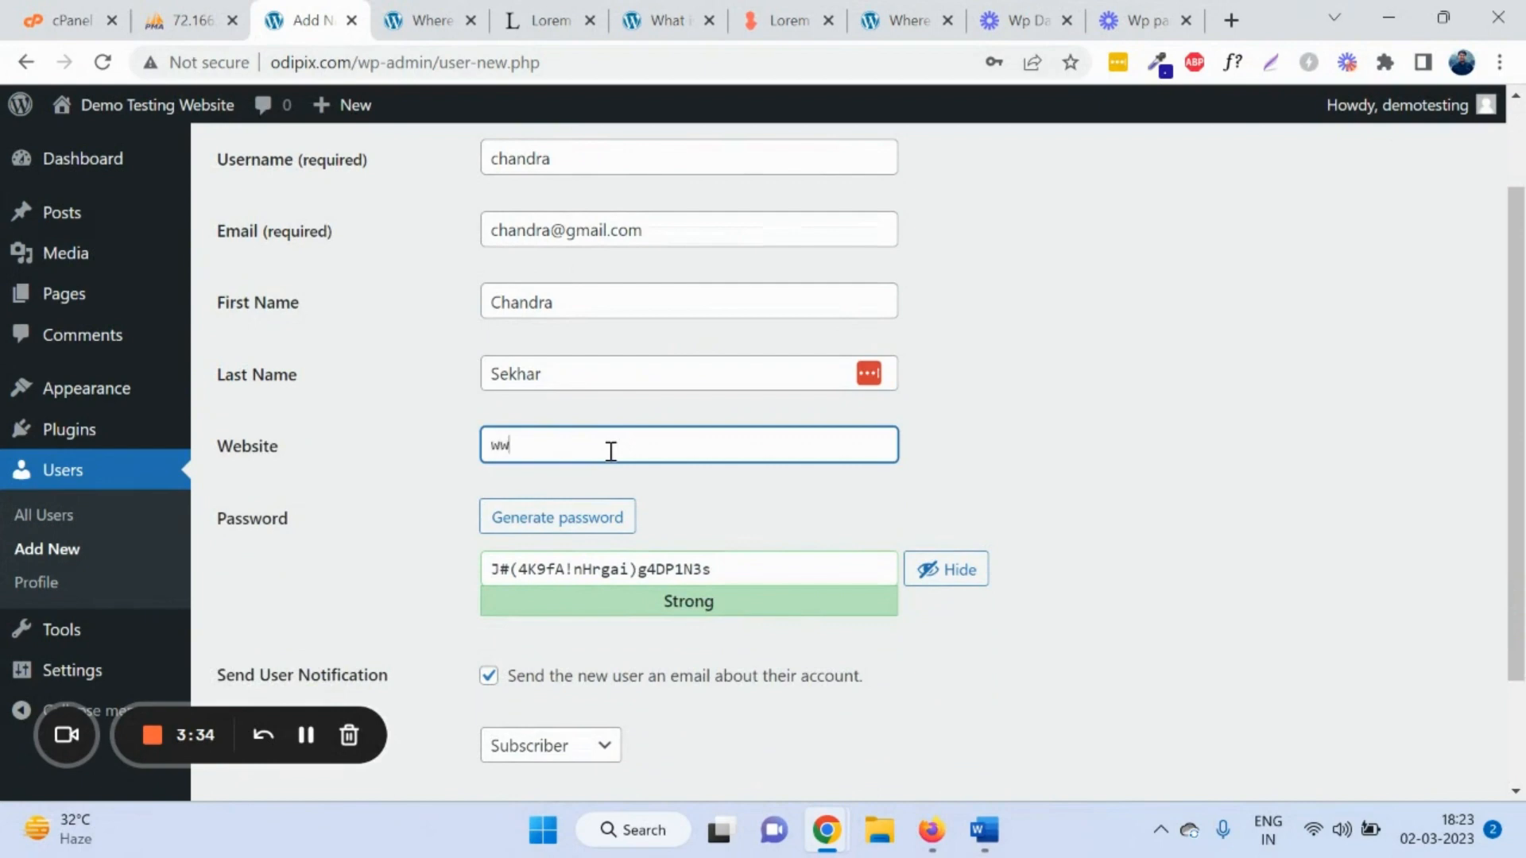
pyautogui.write('www.dummyone.com')
# Step: Generate a strong random password for the new user and hide it from view
pyautogui.tripleClick(744, 569)
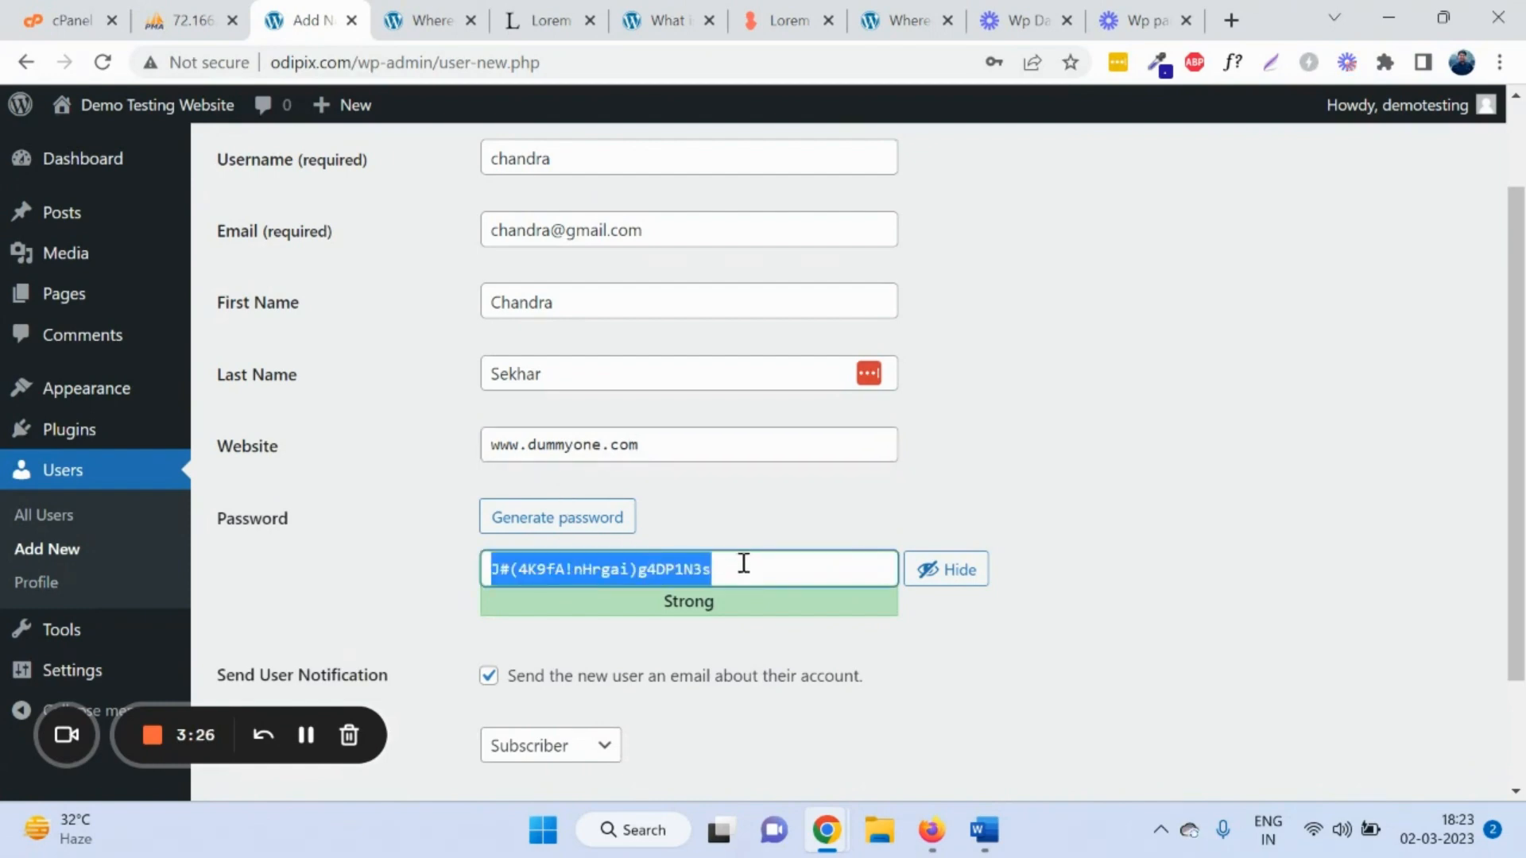
pyautogui.click(744, 493)
pyautogui.click(573, 517)
pyautogui.click(573, 517)
pyautogui.click(574, 517)
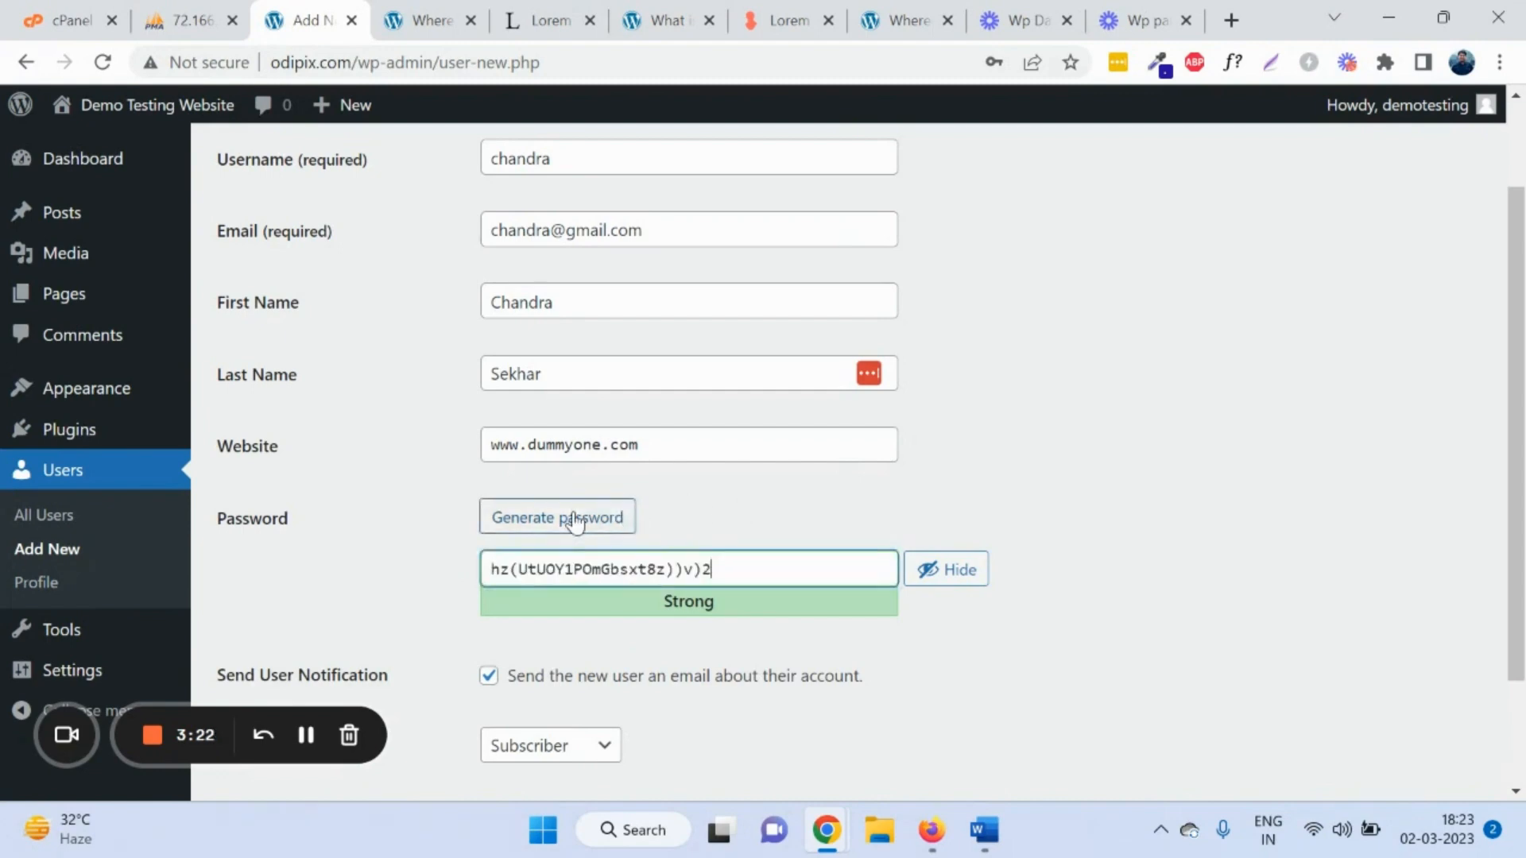
pyautogui.click(573, 516)
pyautogui.click(573, 517)
pyautogui.click(573, 517)
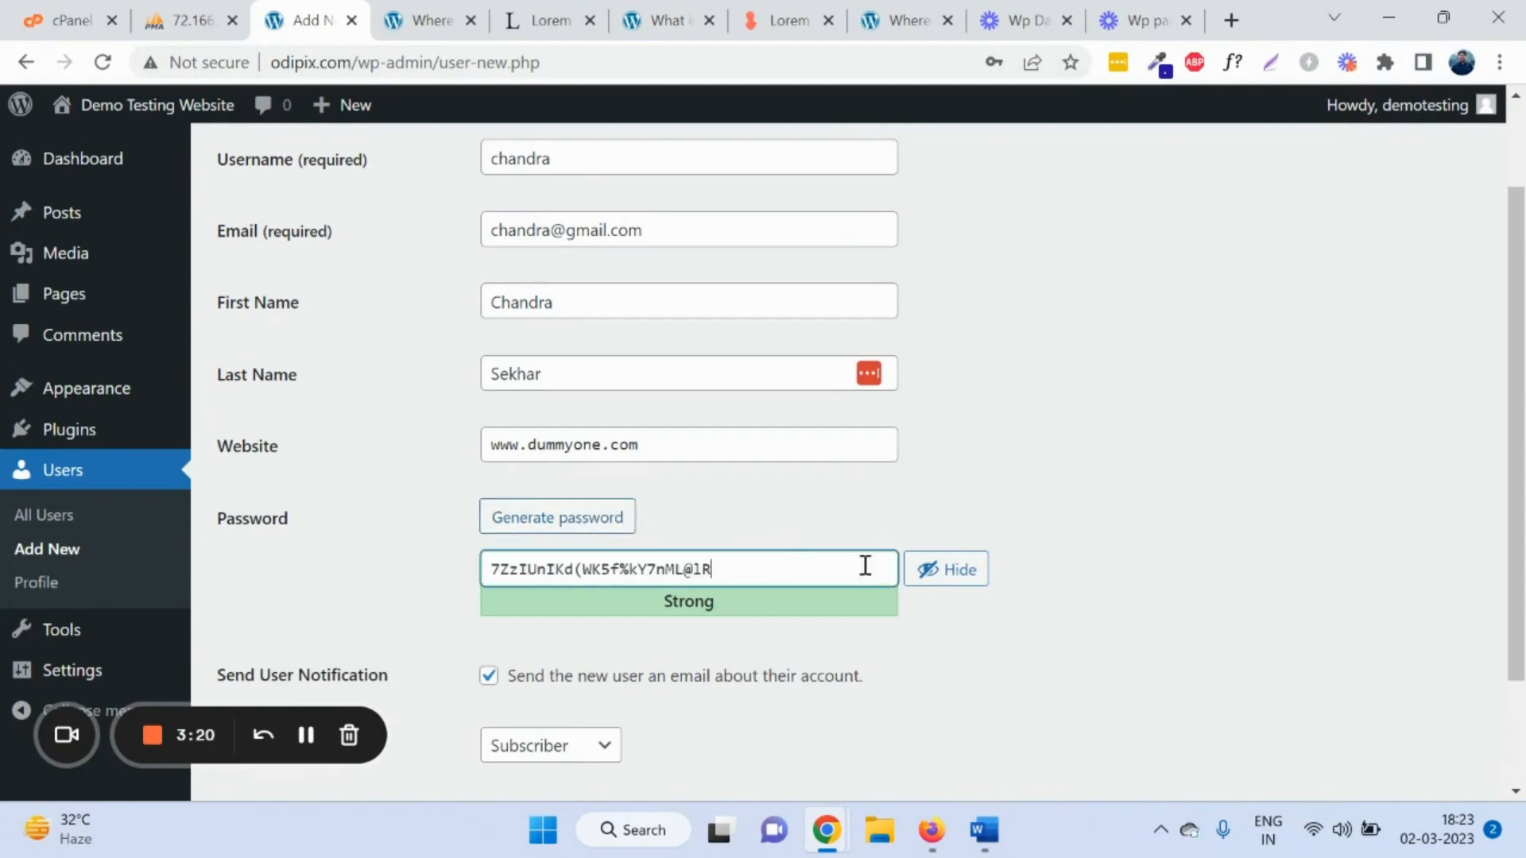
pyautogui.click(958, 578)
pyautogui.click(589, 524)
pyautogui.click(589, 524)
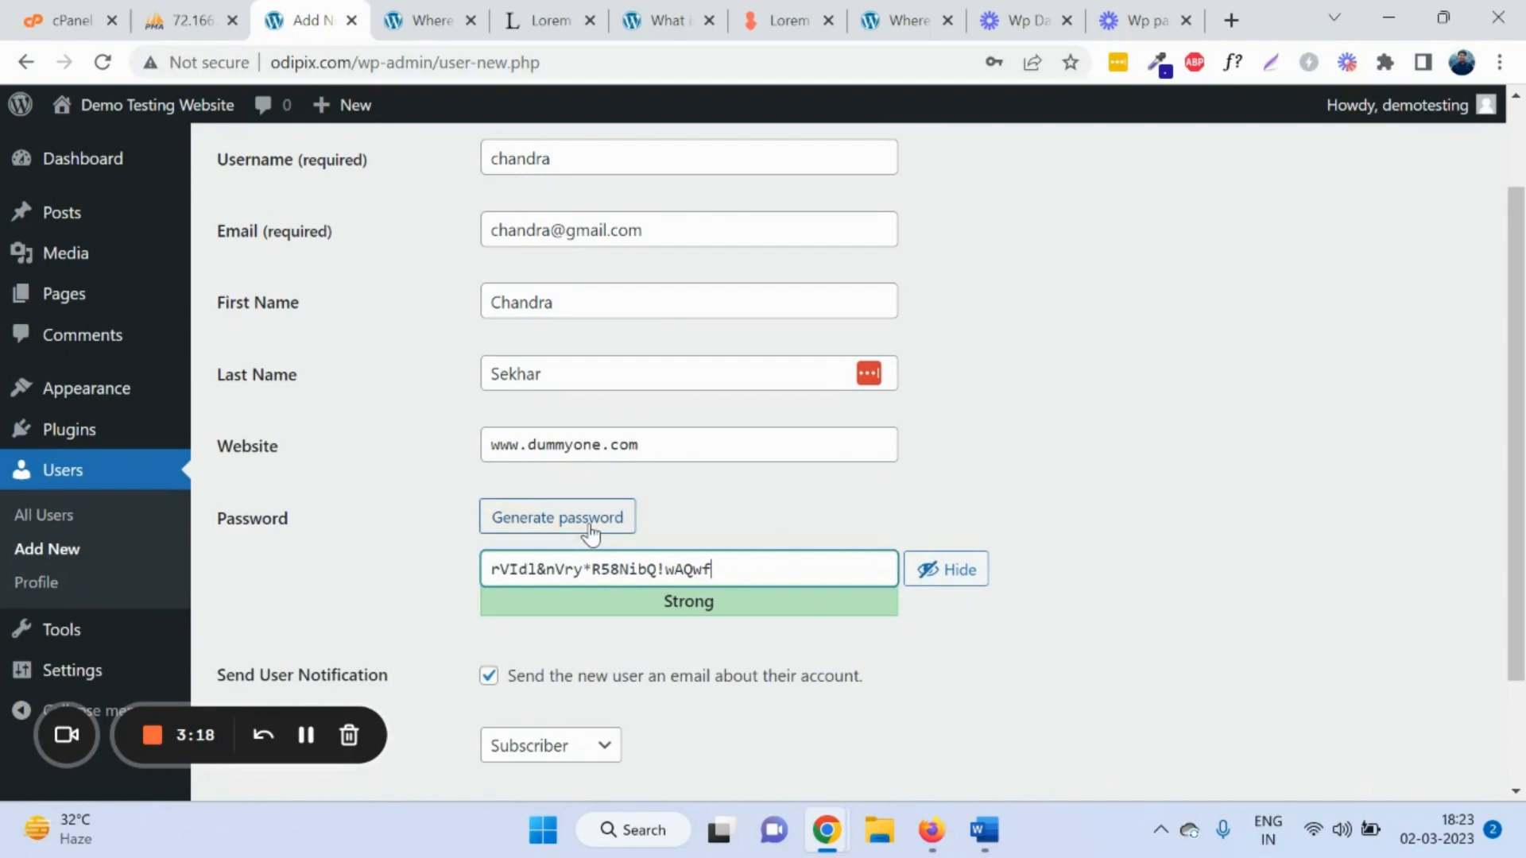
pyautogui.click(946, 578)
# Step: Set the new user's role to Administrator and create the account
pyautogui.scroll(-2, 504, 552)
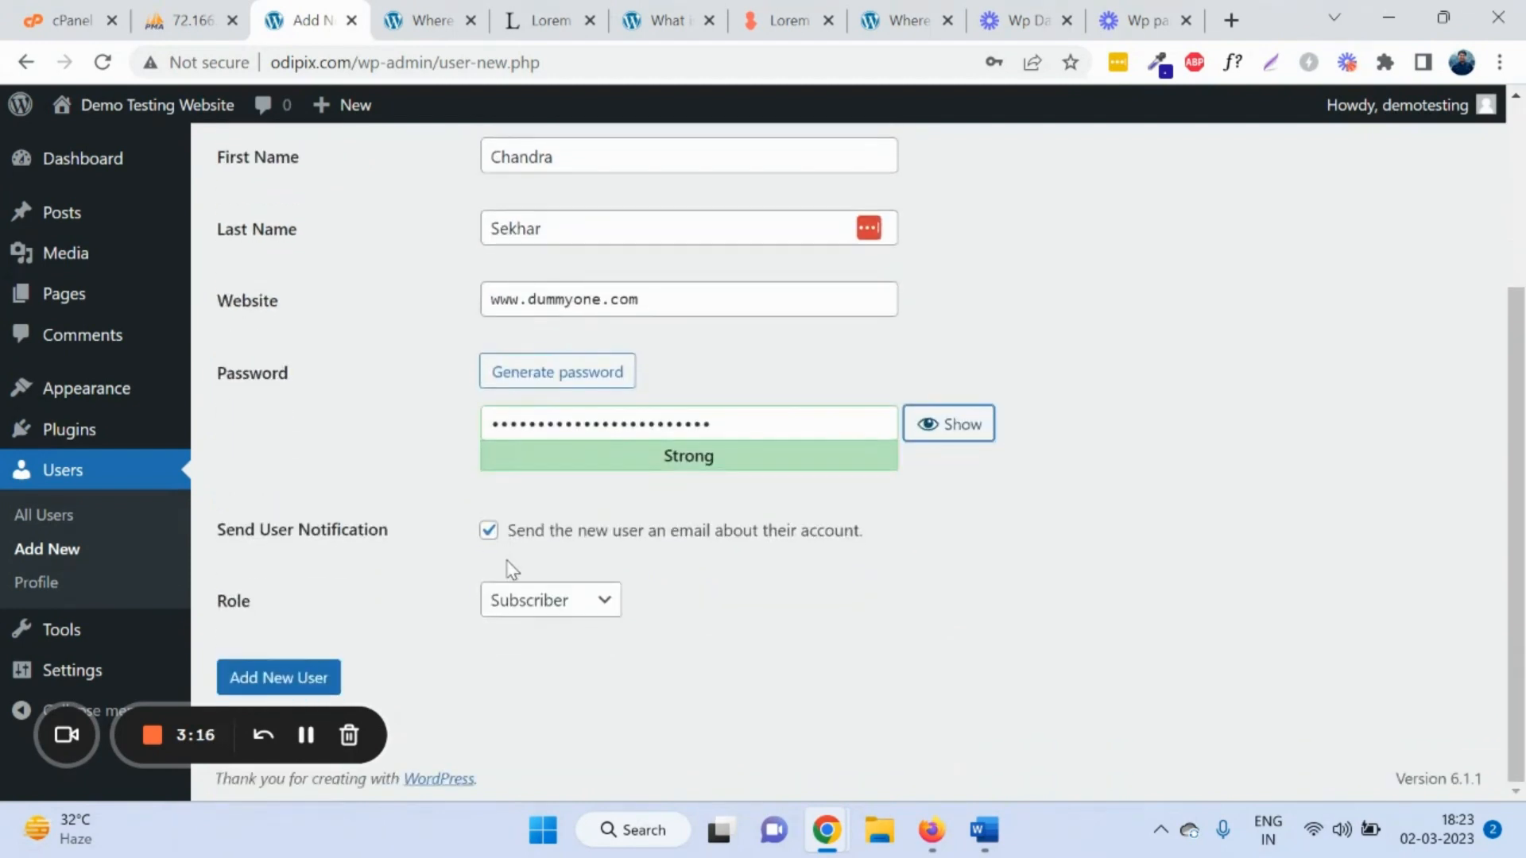
pyautogui.click(561, 604)
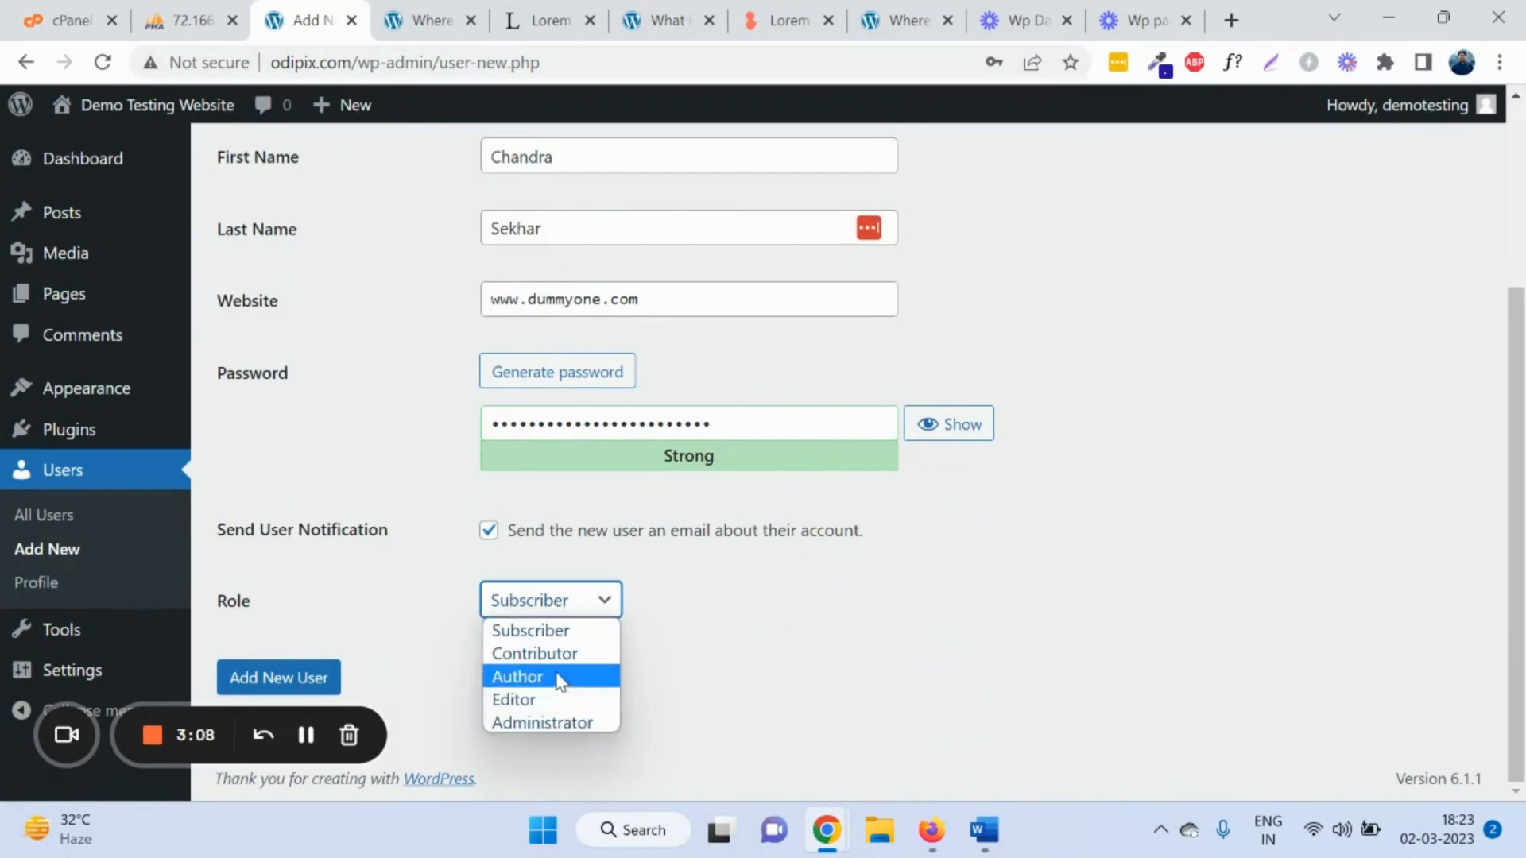
pyautogui.click(577, 722)
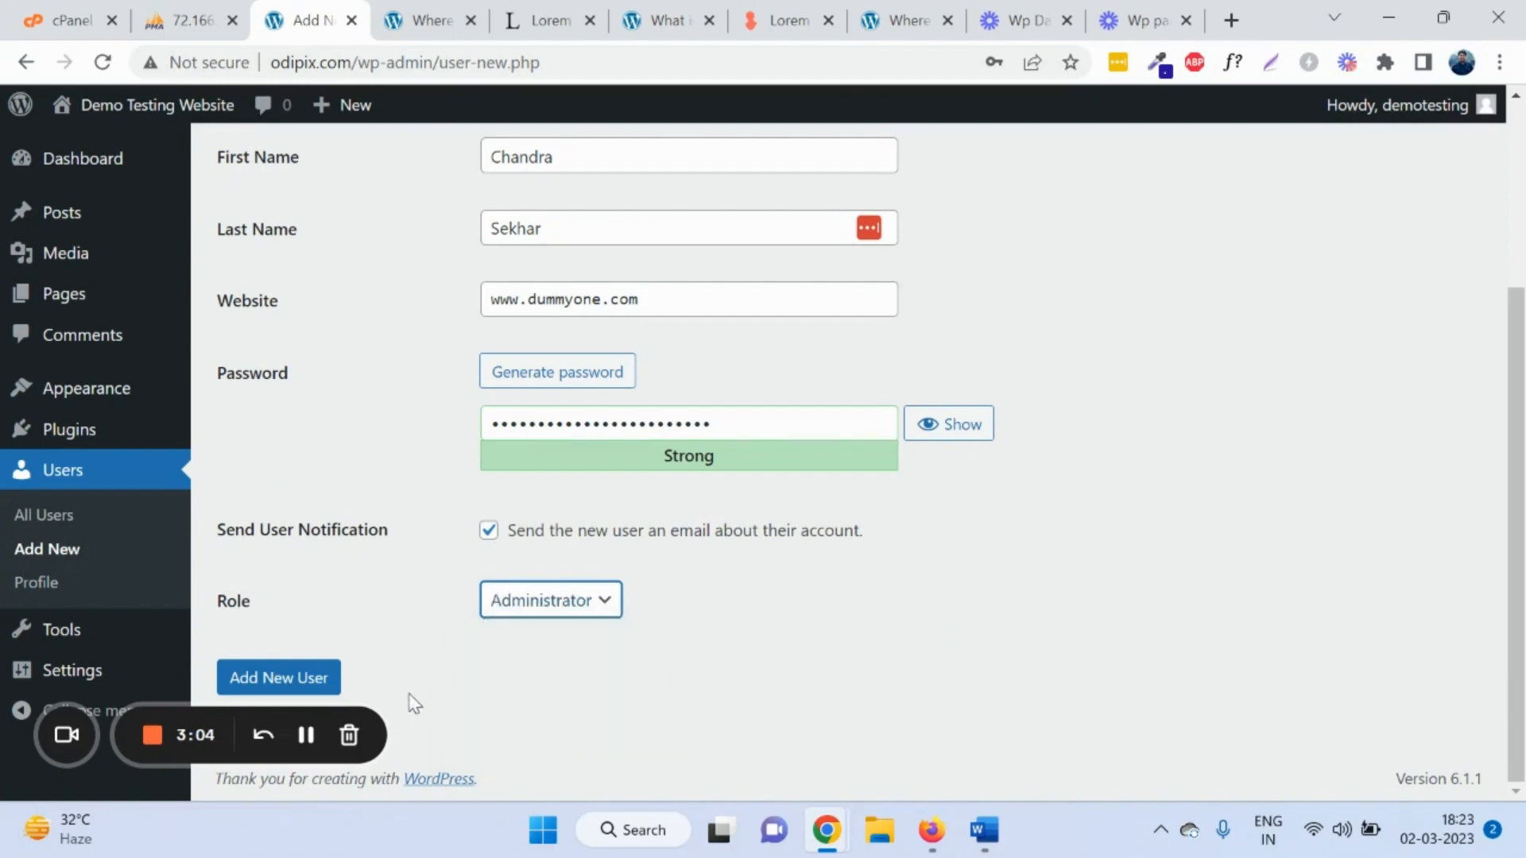
pyautogui.click(308, 682)
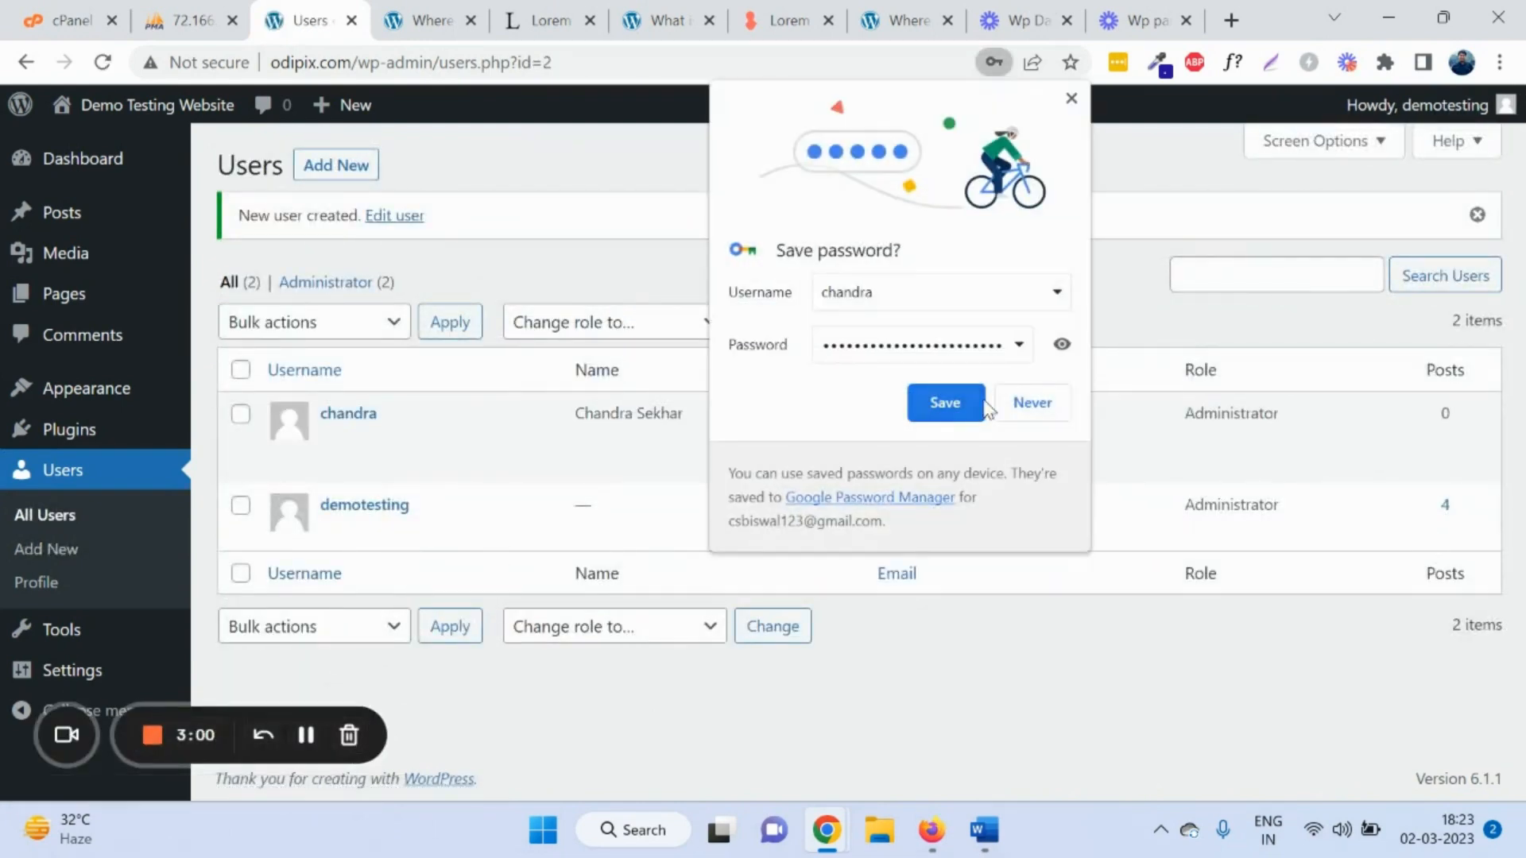
# Step: Decline Chrome's password save, check the two administrators under All Users, then go to Profile
pyautogui.click(1025, 402)
pyautogui.click(52, 516)
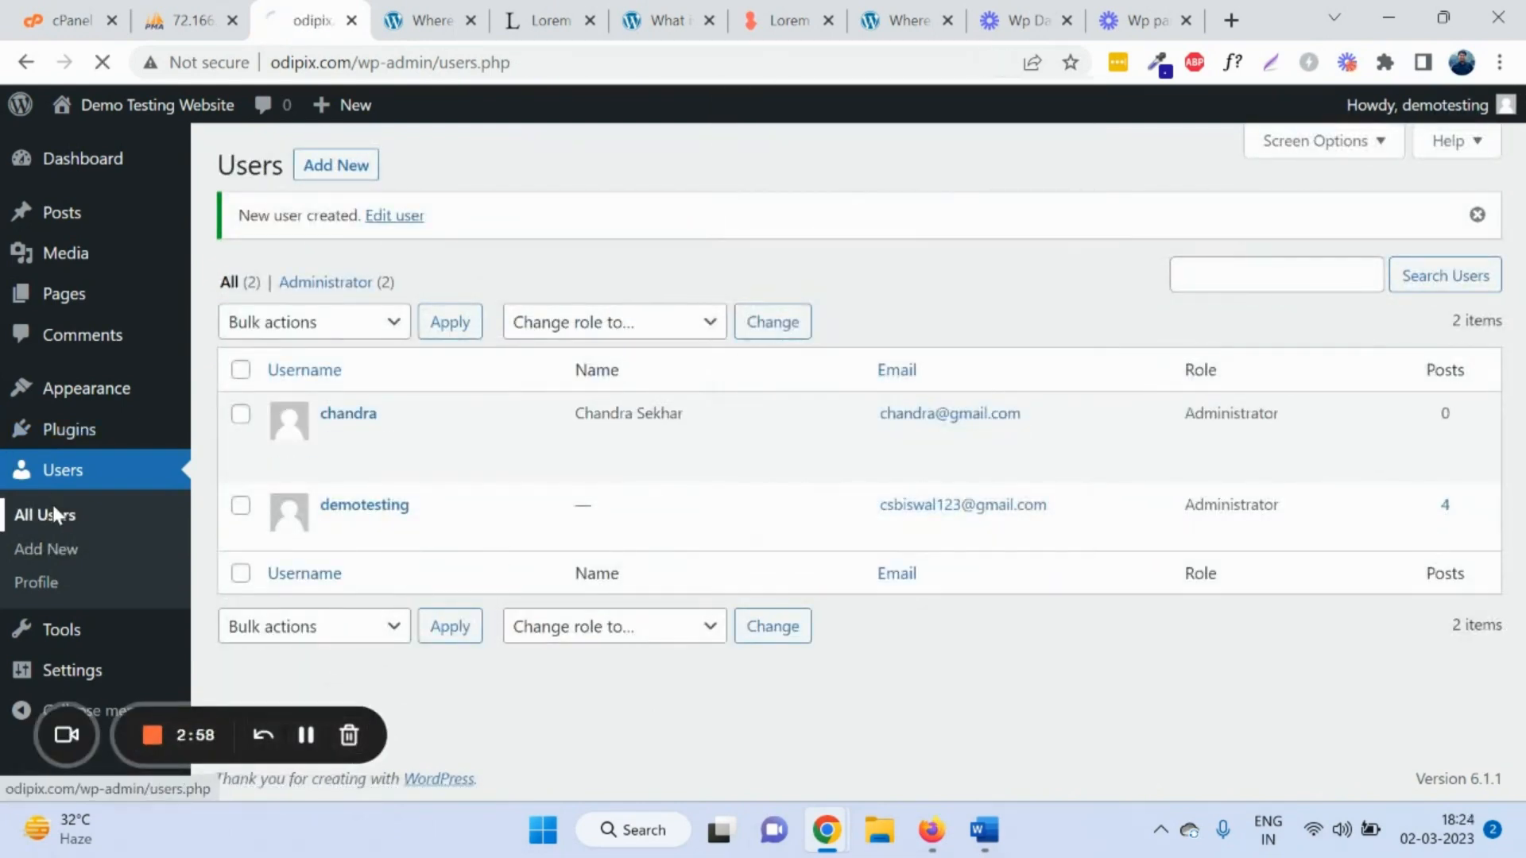
pyautogui.moveTo(324, 344); pyautogui.dragTo(556, 347)
pyautogui.moveTo(777, 365); pyautogui.dragTo(555, 355)
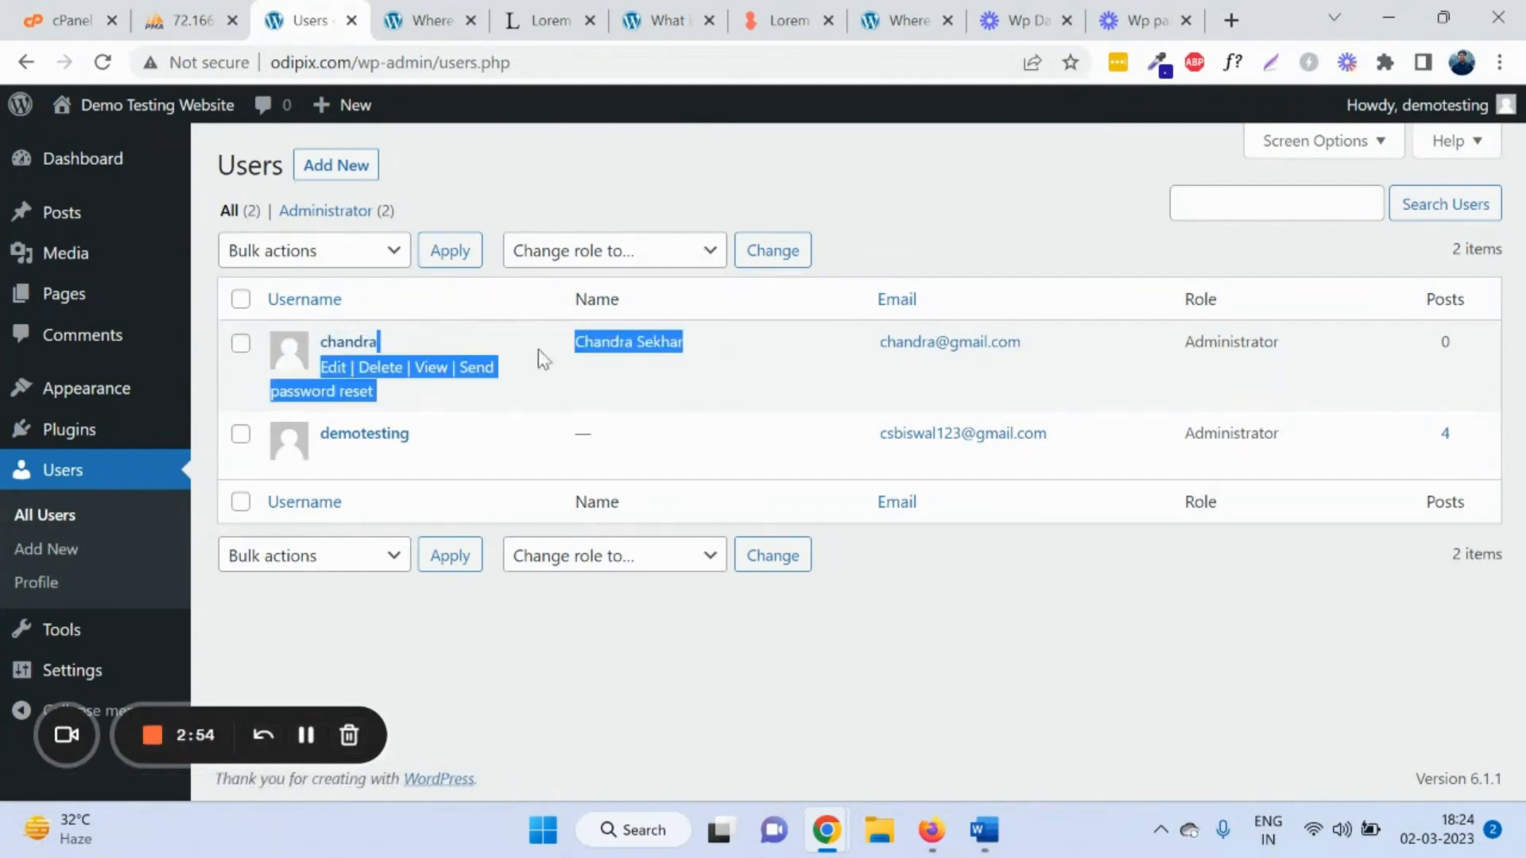
pyautogui.click(40, 577)
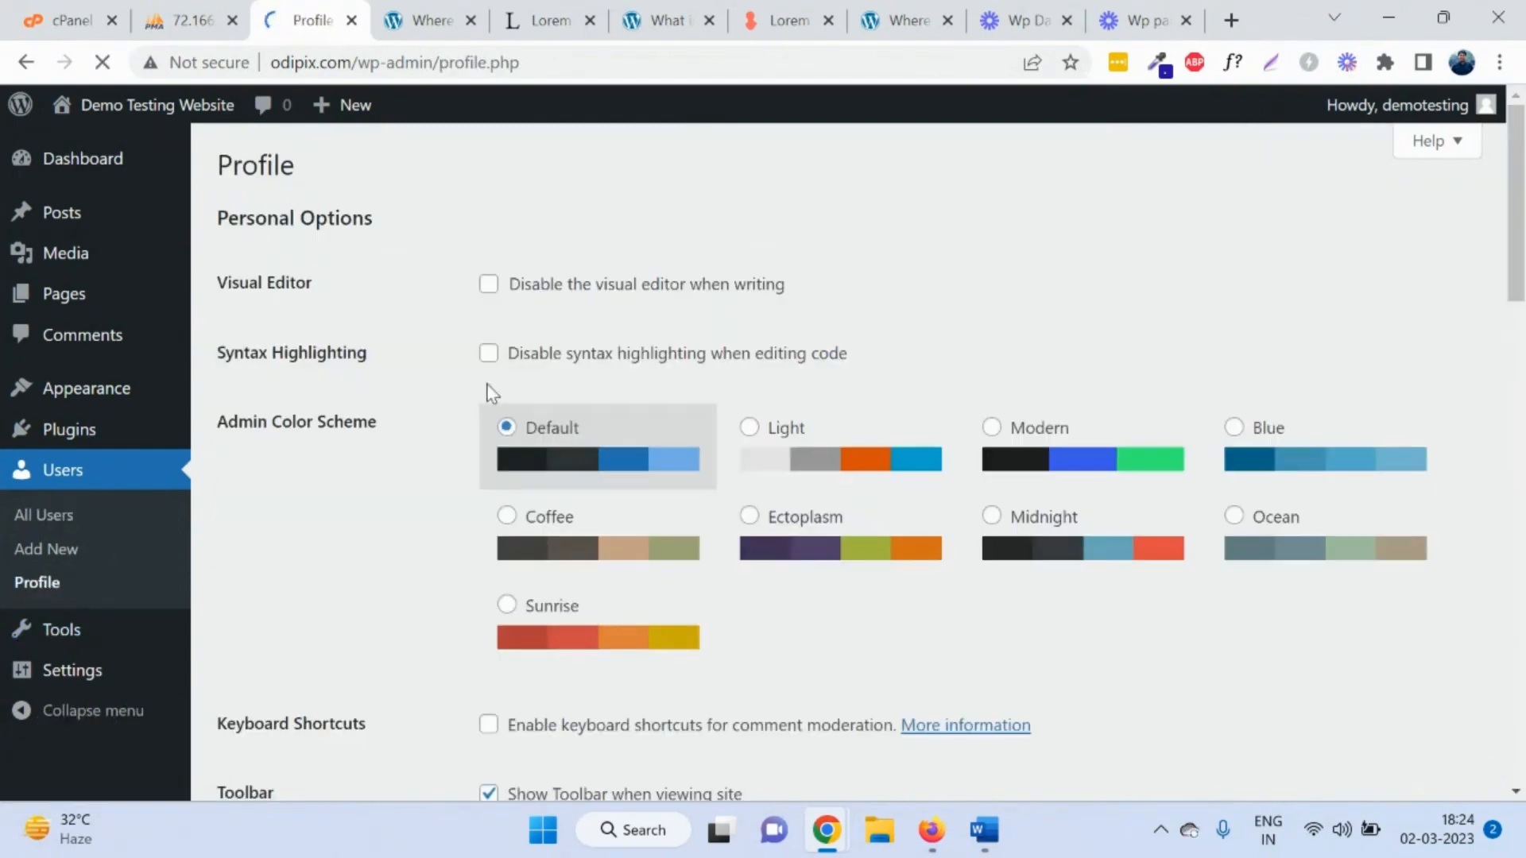
# Step: Scroll the Profile page through Application Passwords to Update Profile, then go to Tools
pyautogui.scroll(-3, 998, 265)
pyautogui.moveTo(1407, 107)
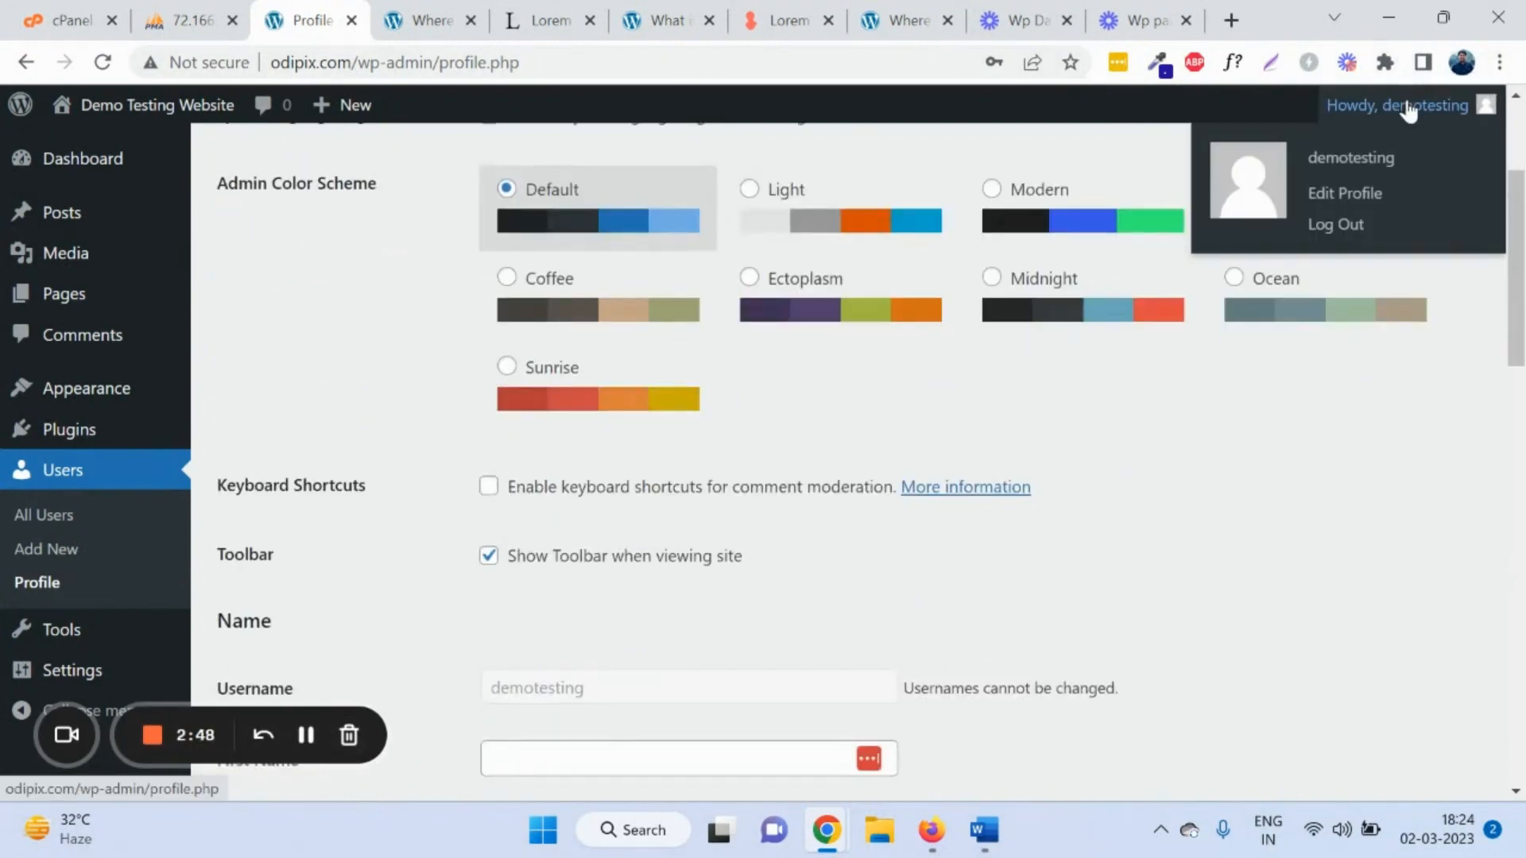
pyautogui.scroll(4, 471, 355)
pyautogui.scroll(-15, 430, 337)
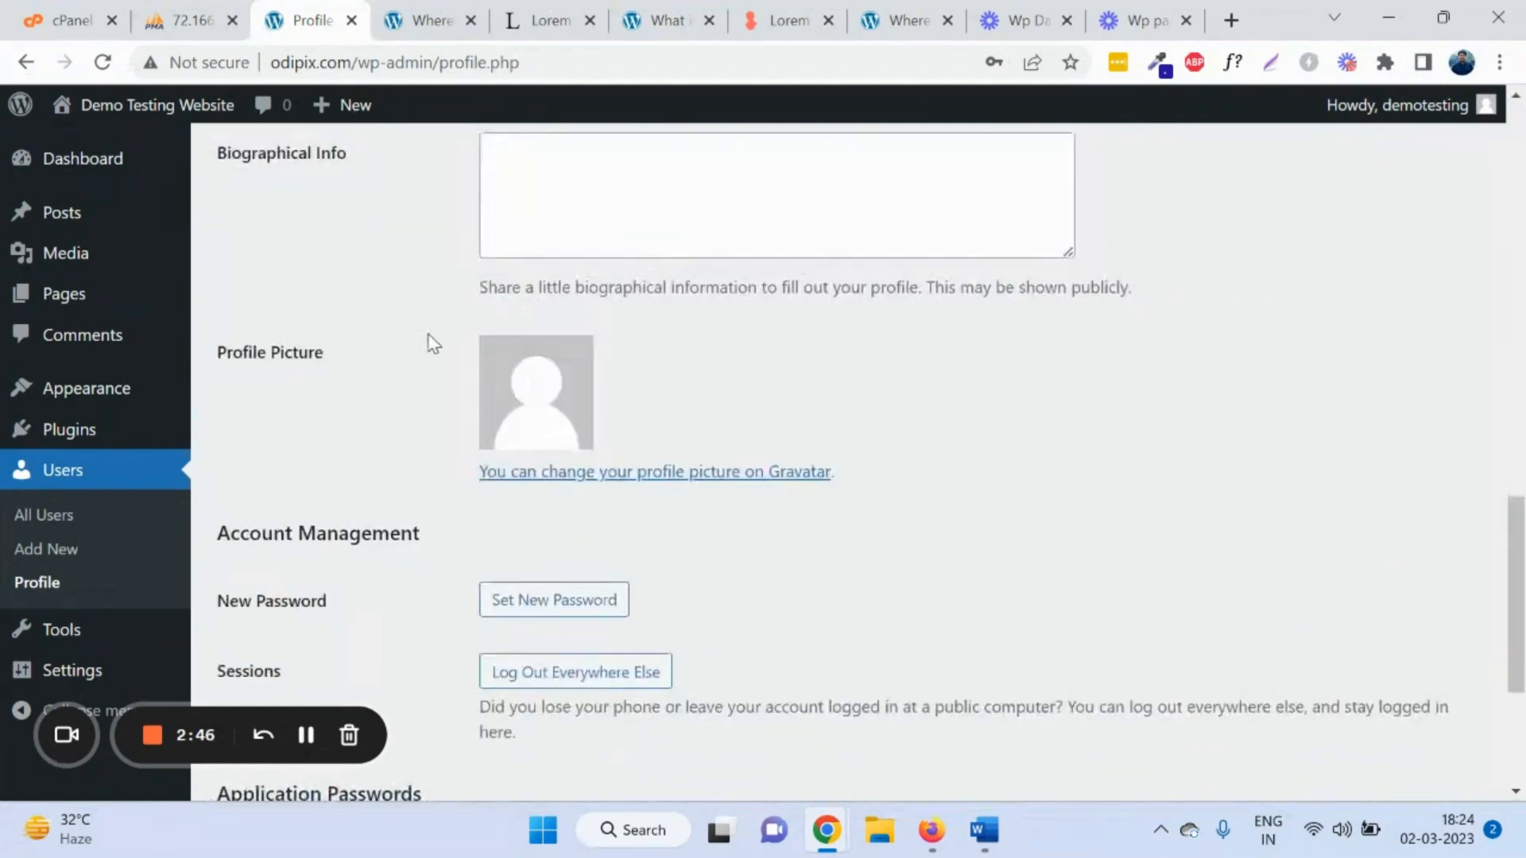
pyautogui.scroll(-4, 433, 343)
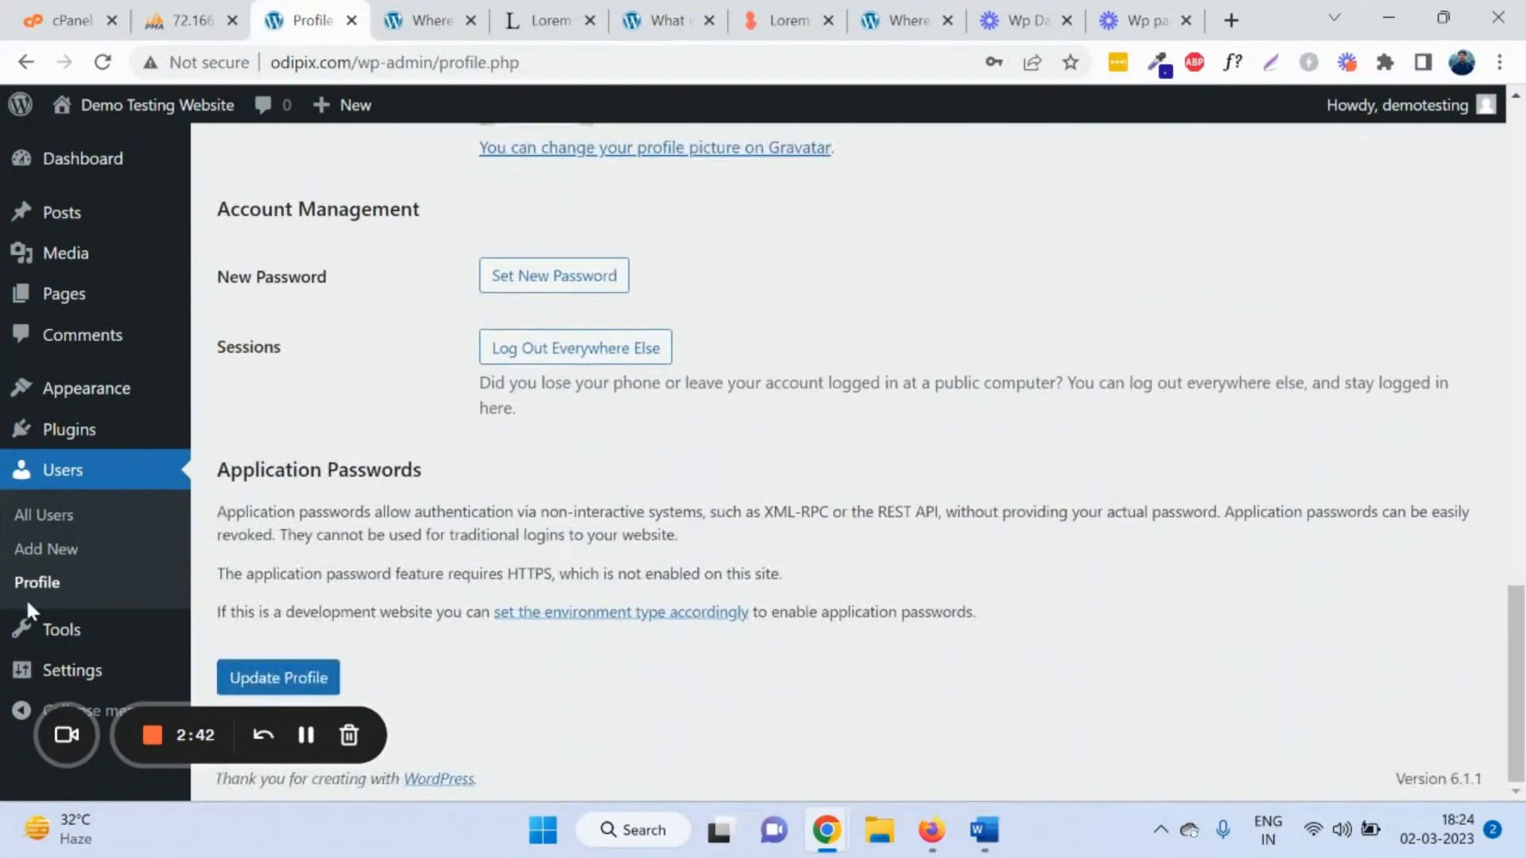
pyautogui.click(65, 622)
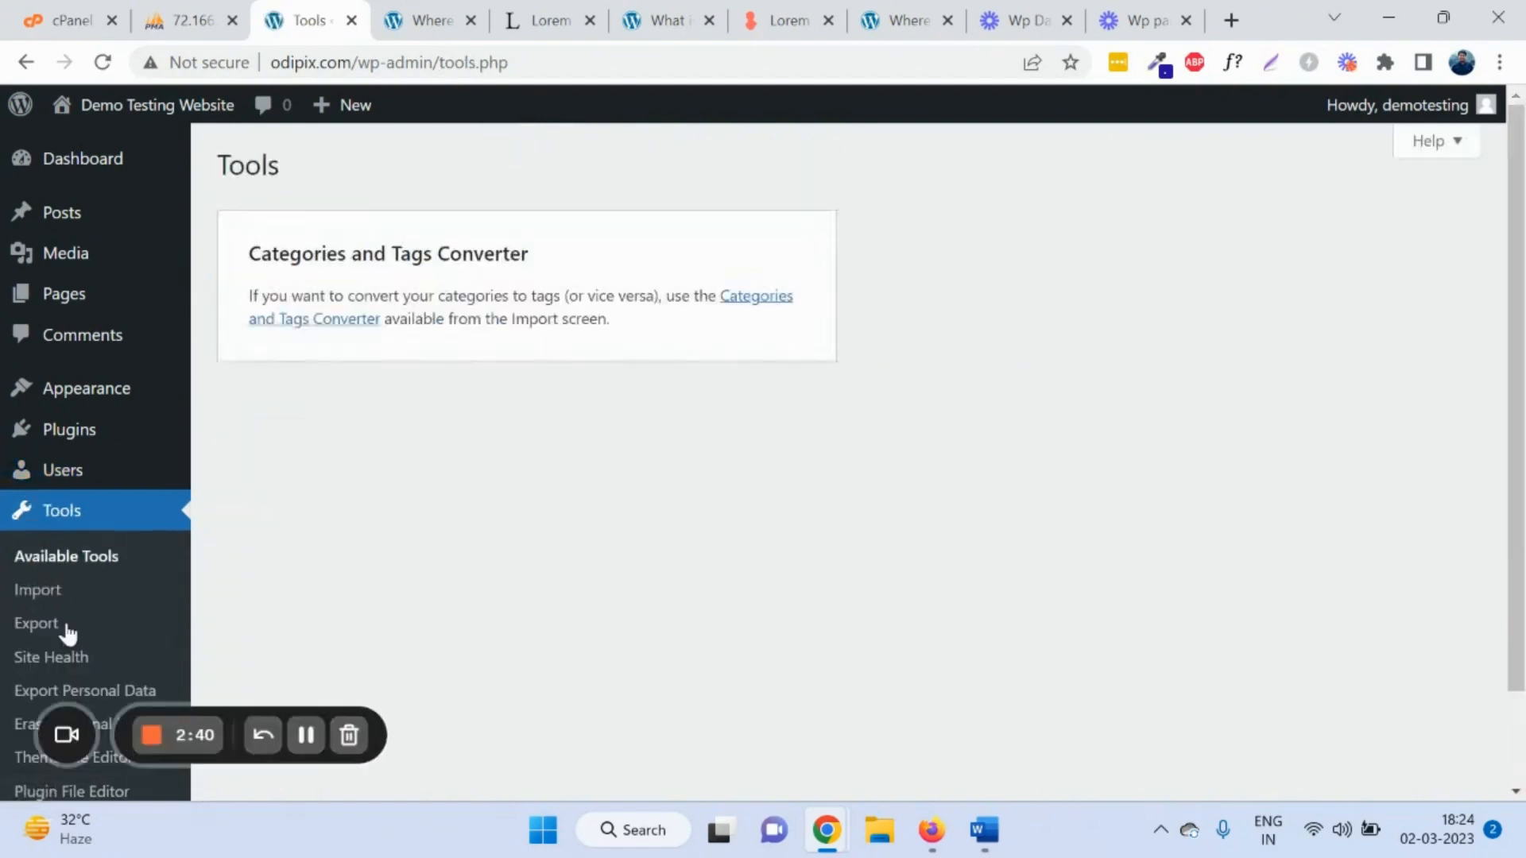
# Step: Open Tools > Import and browse the importers for Blogger, LiveJournal, RSS, Tumblr and WordPress
pyautogui.scroll(-2, 115, 560)
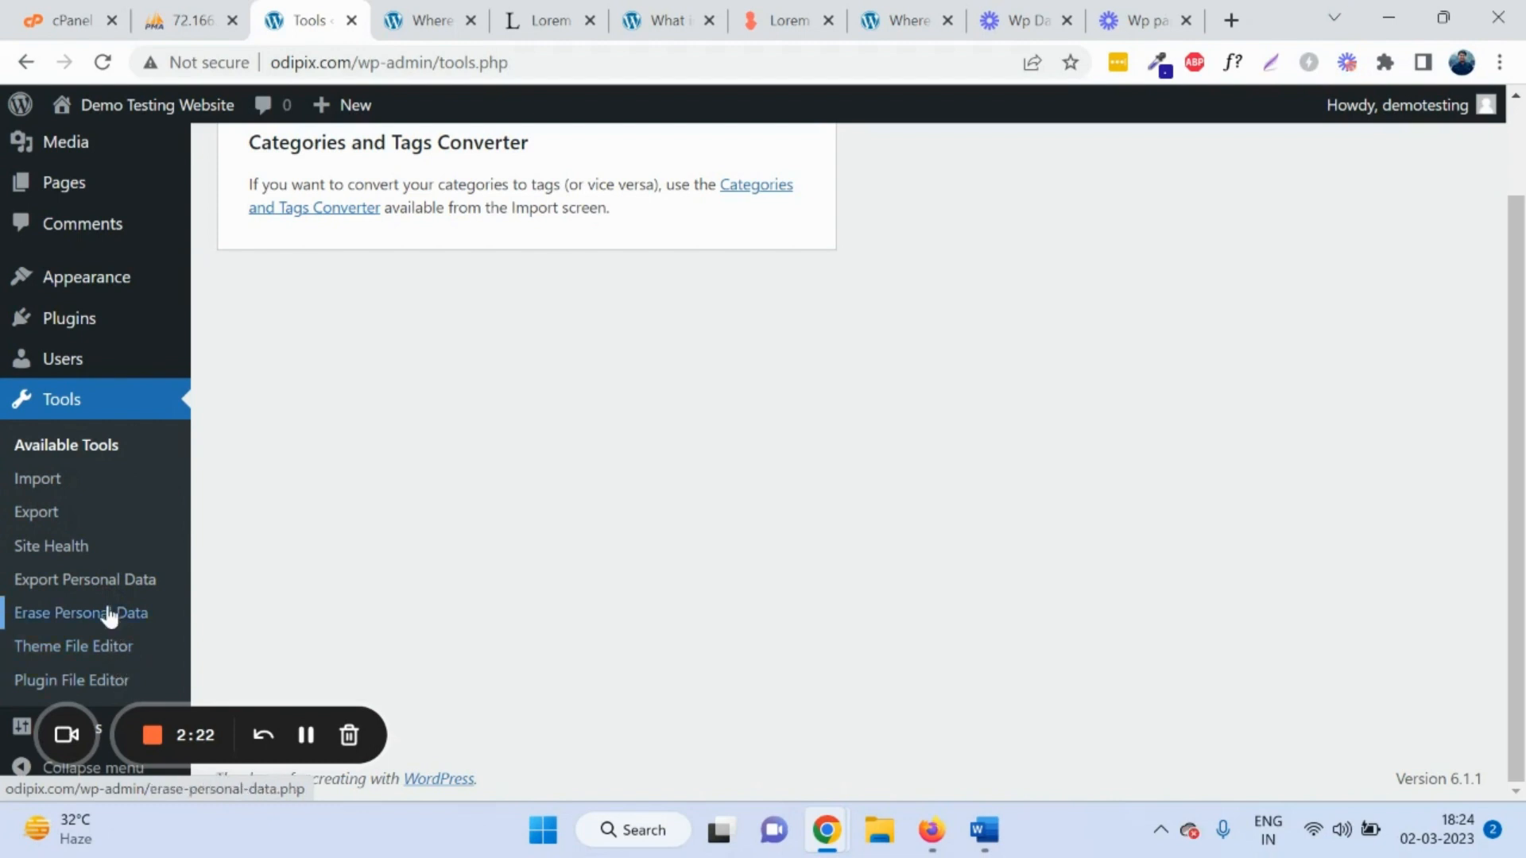
pyautogui.click(54, 481)
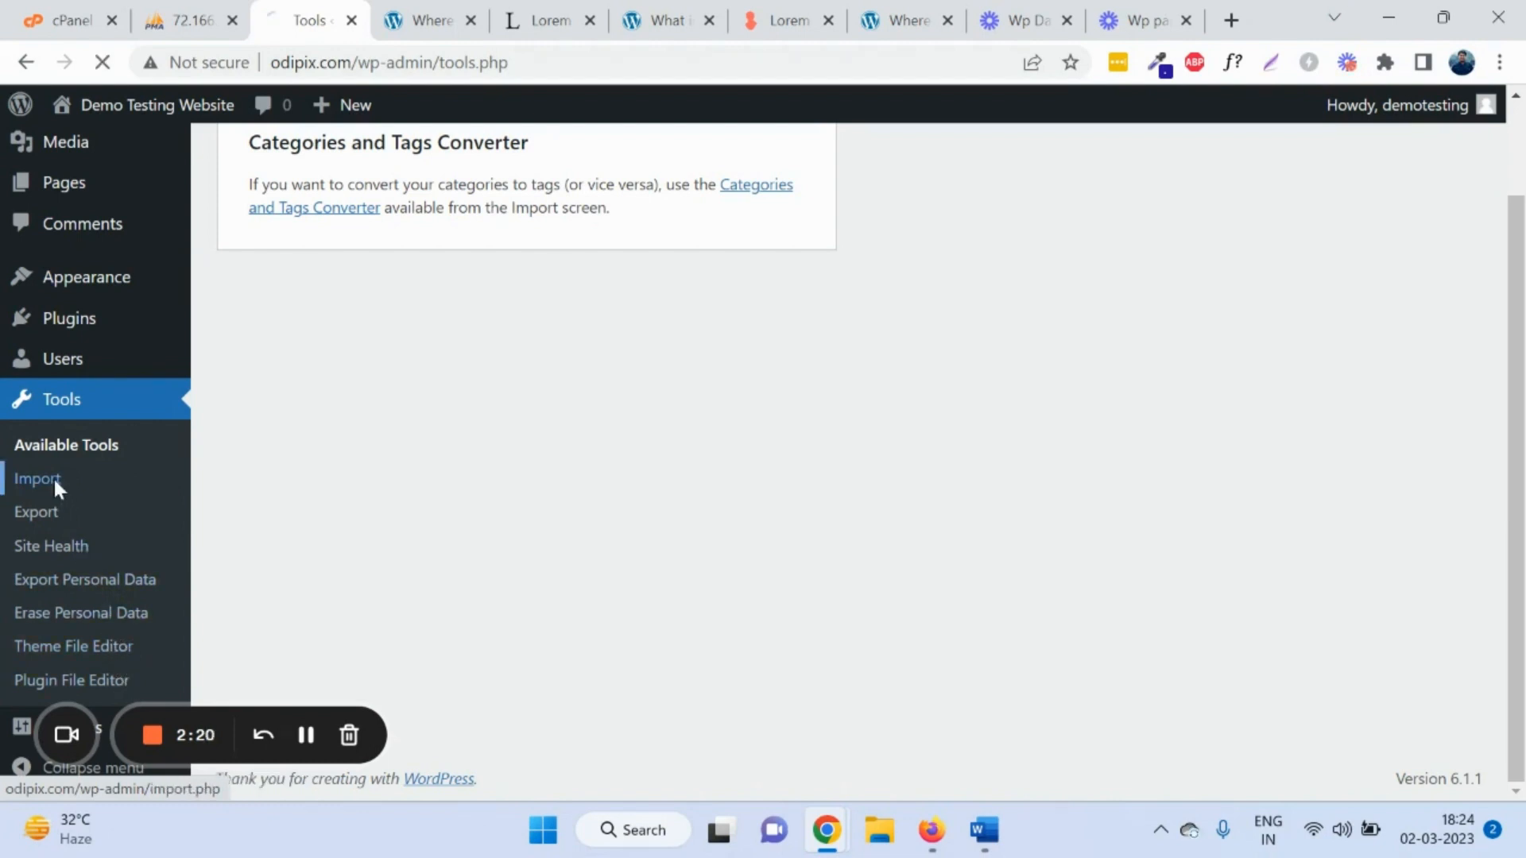
pyautogui.scroll(-2, 278, 342)
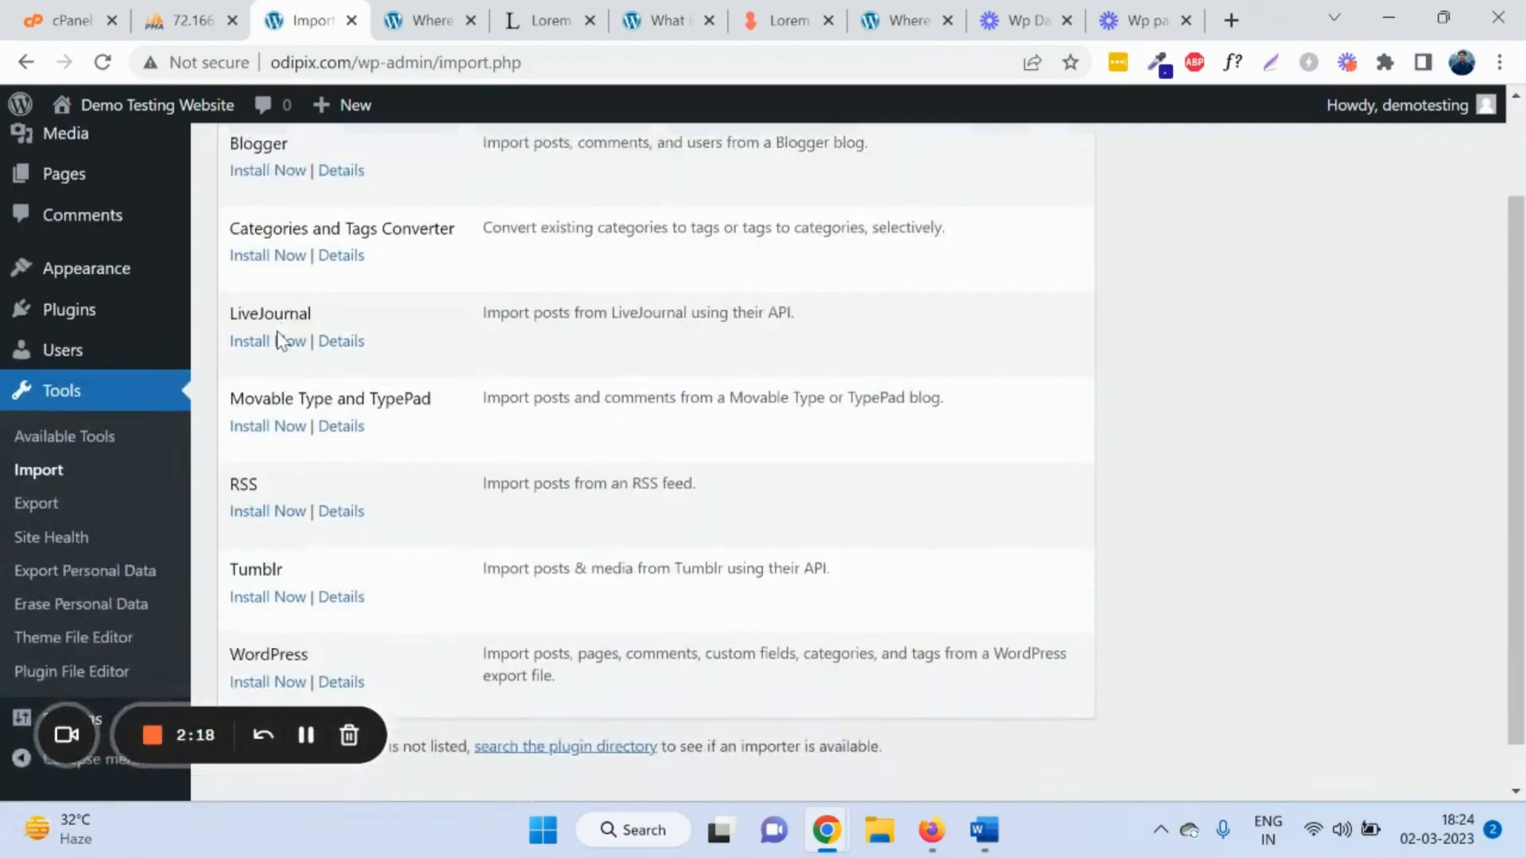
pyautogui.scroll(2, 316, 414)
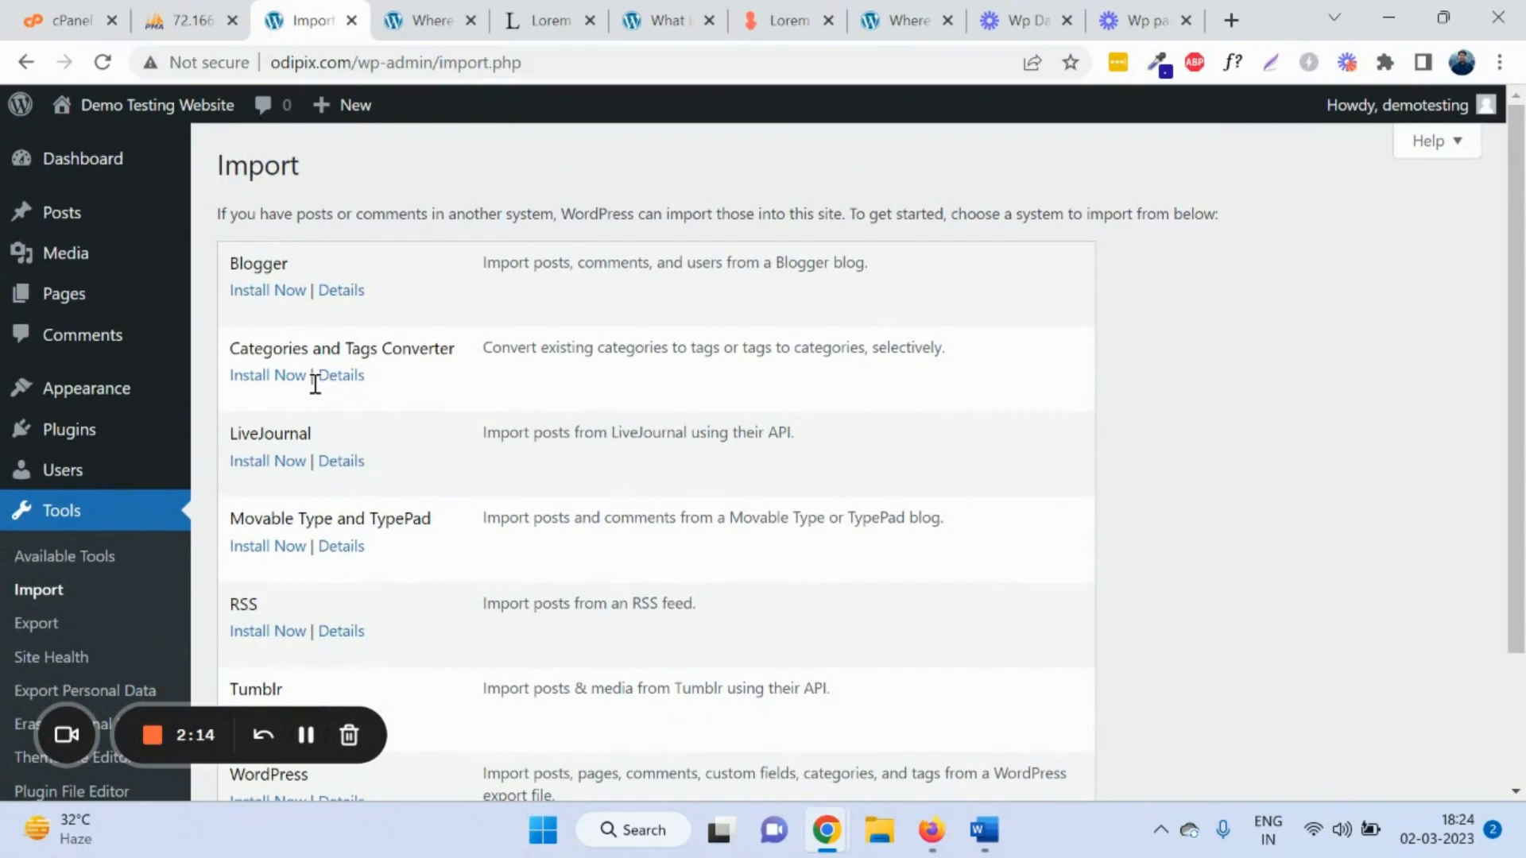
pyautogui.doubleClick(252, 265)
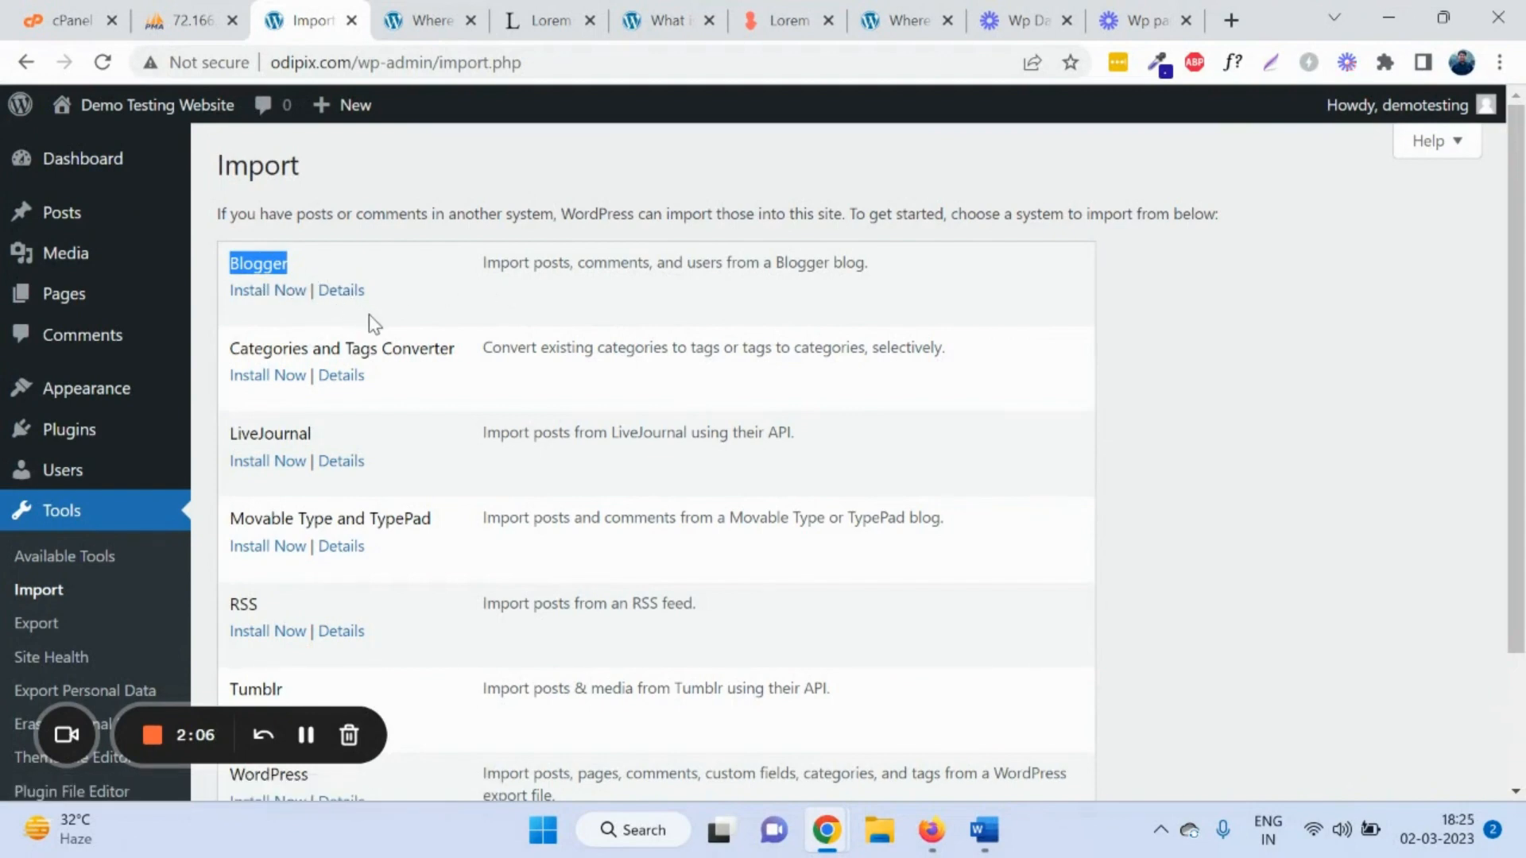
pyautogui.scroll(-2, 369, 316)
pyautogui.scroll(2, 369, 322)
pyautogui.scroll(-2, 372, 327)
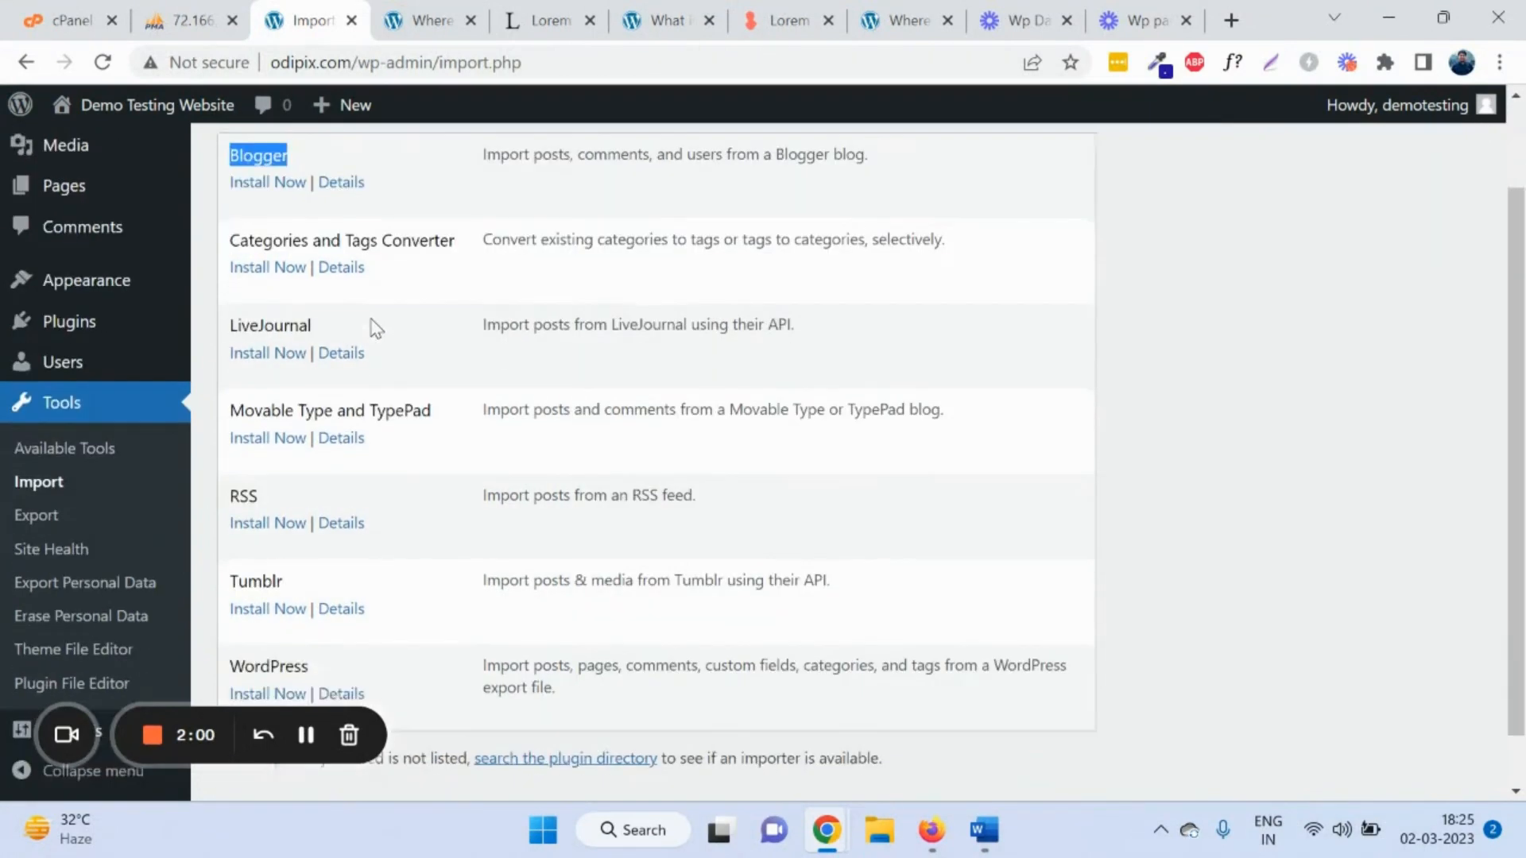
# Step: View the Export page, then the Site Health report with its 4 recommended improvements
pyautogui.click(51, 504)
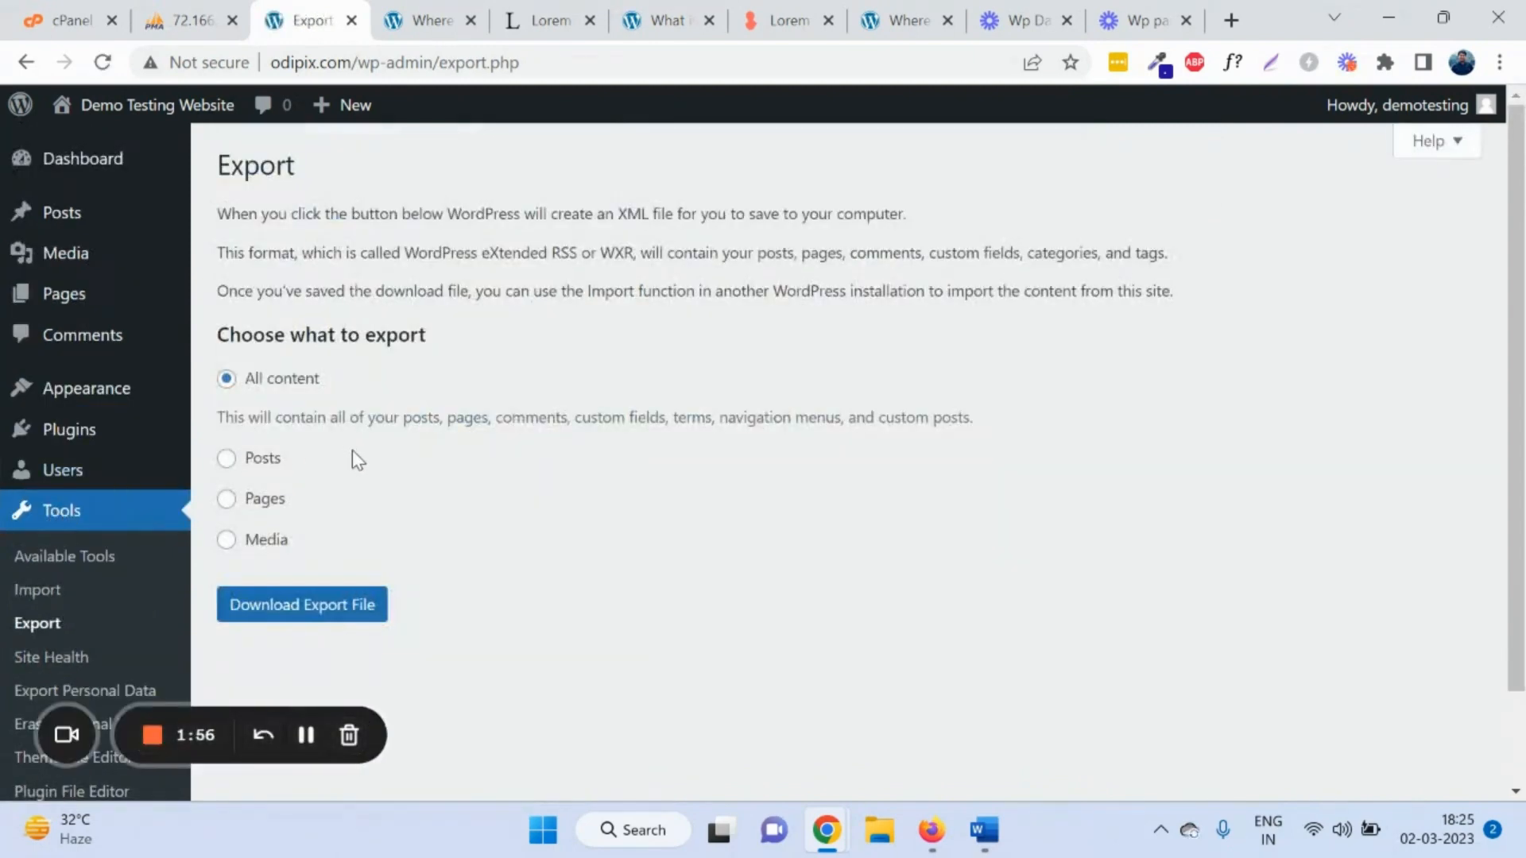
pyautogui.scroll(-2, 352, 451)
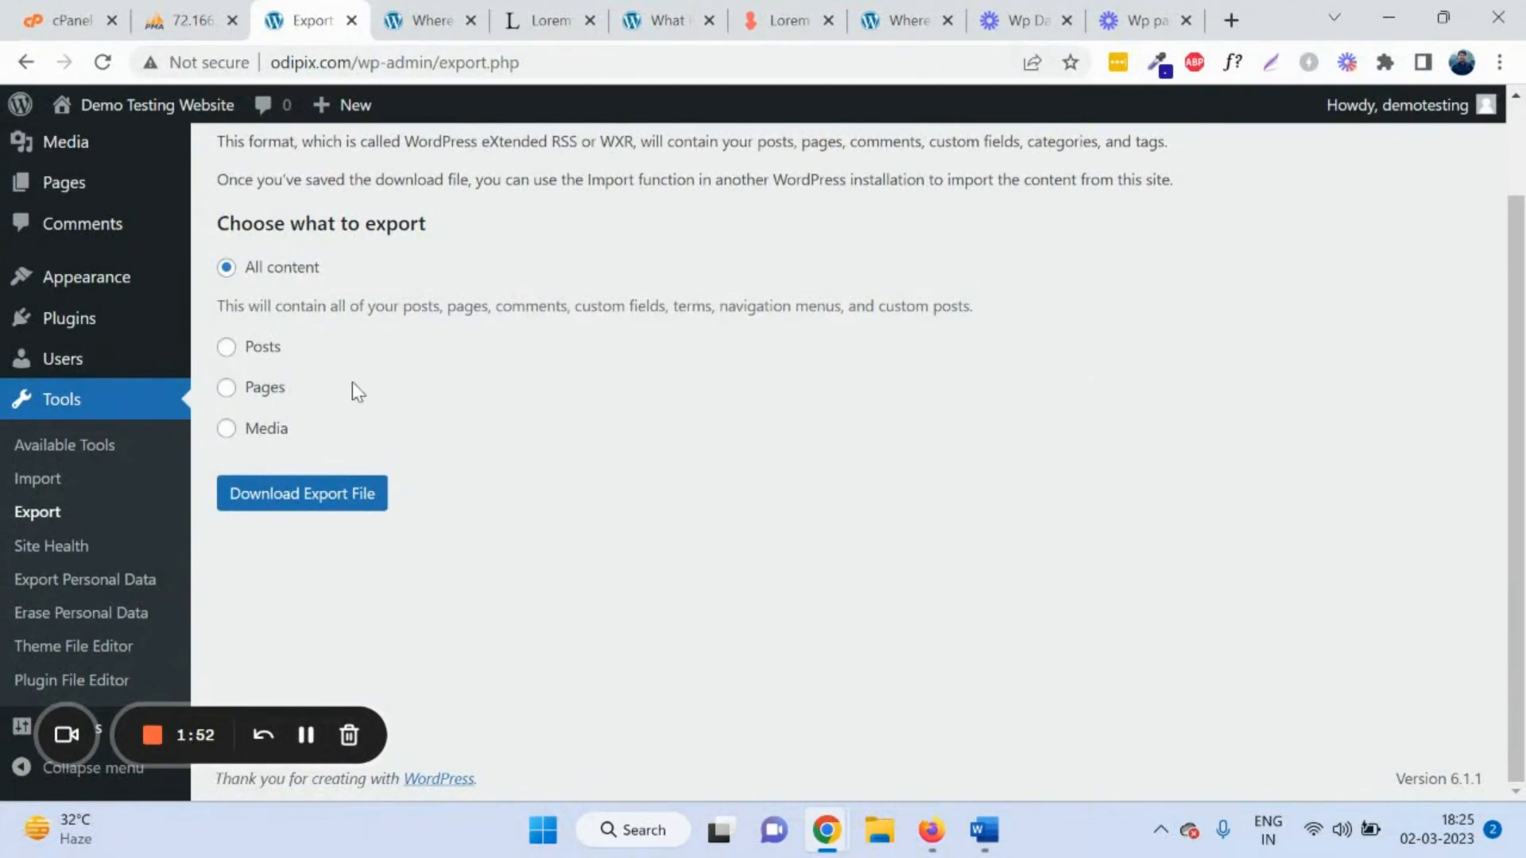
pyautogui.click(22, 549)
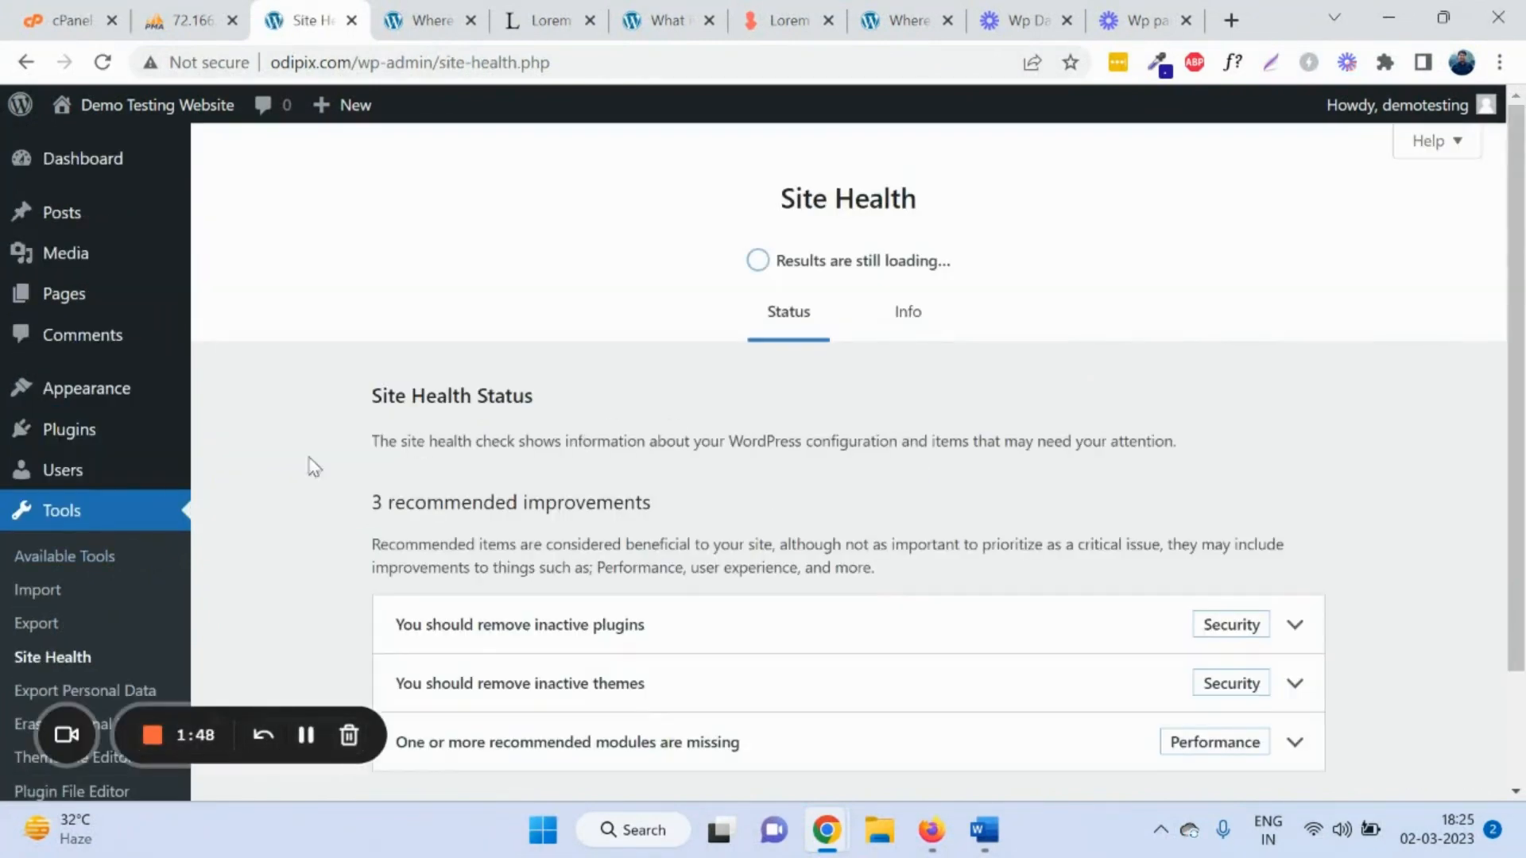
pyautogui.scroll(-1, 115, 600)
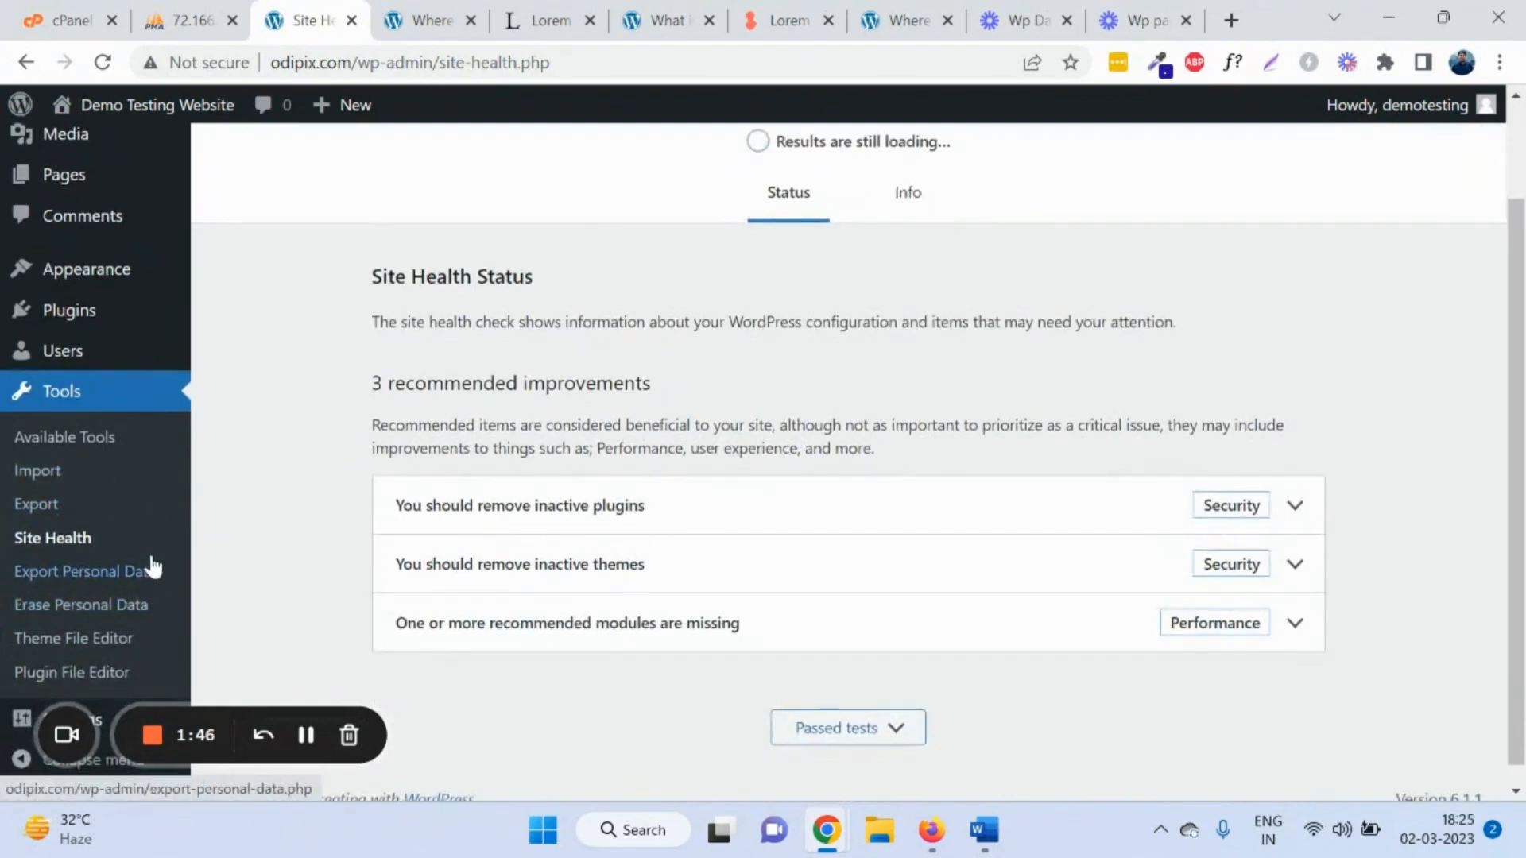
pyautogui.scroll(-1, 146, 579)
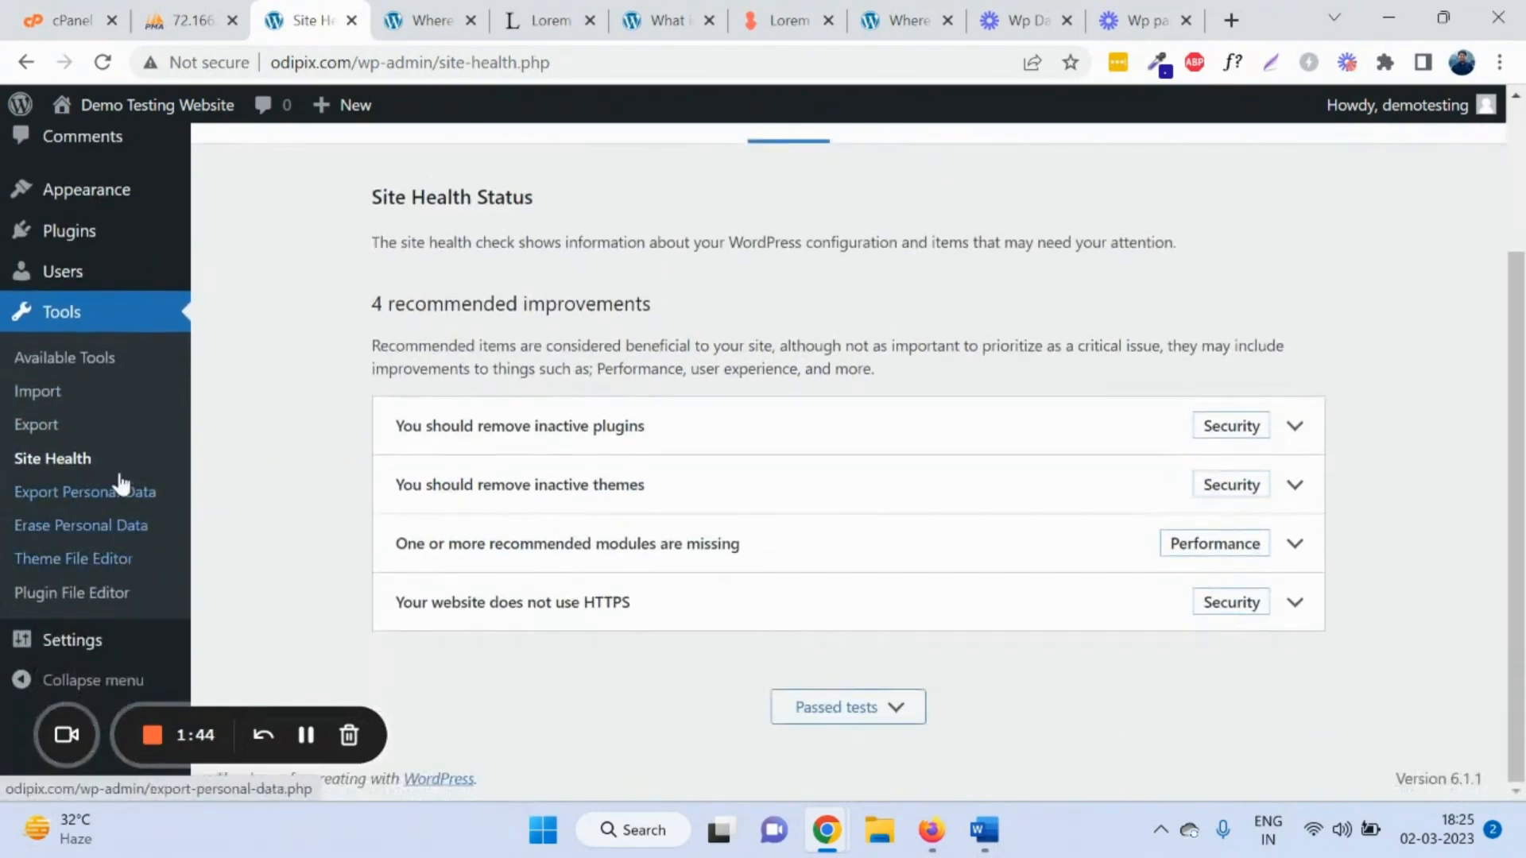
# Step: View the Export Personal Data page, then the empty Erase Personal Data request list
pyautogui.click(131, 503)
pyautogui.scroll(-2, 518, 446)
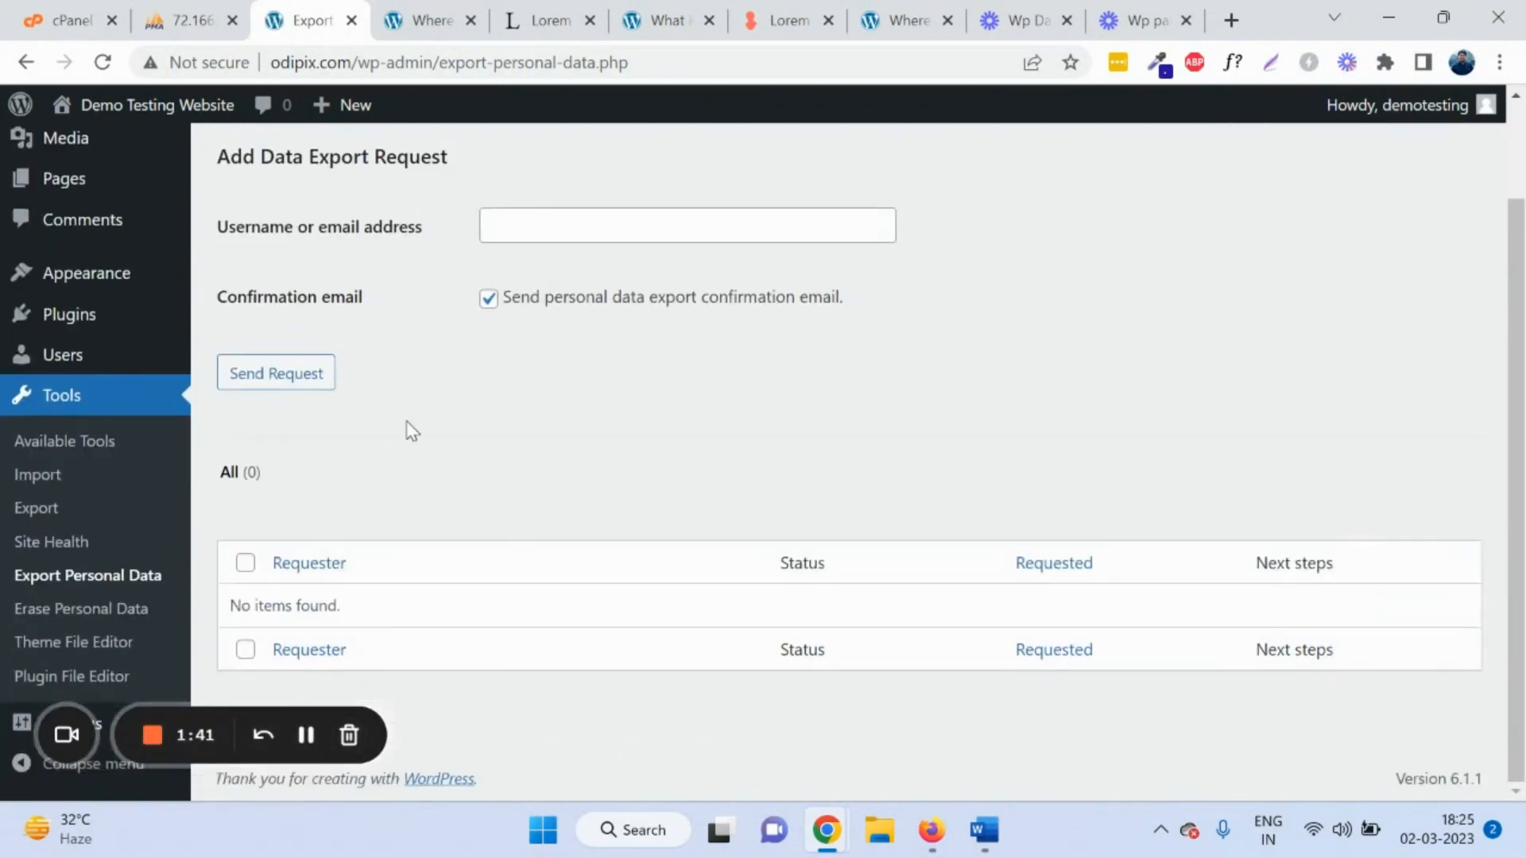
pyautogui.click(104, 608)
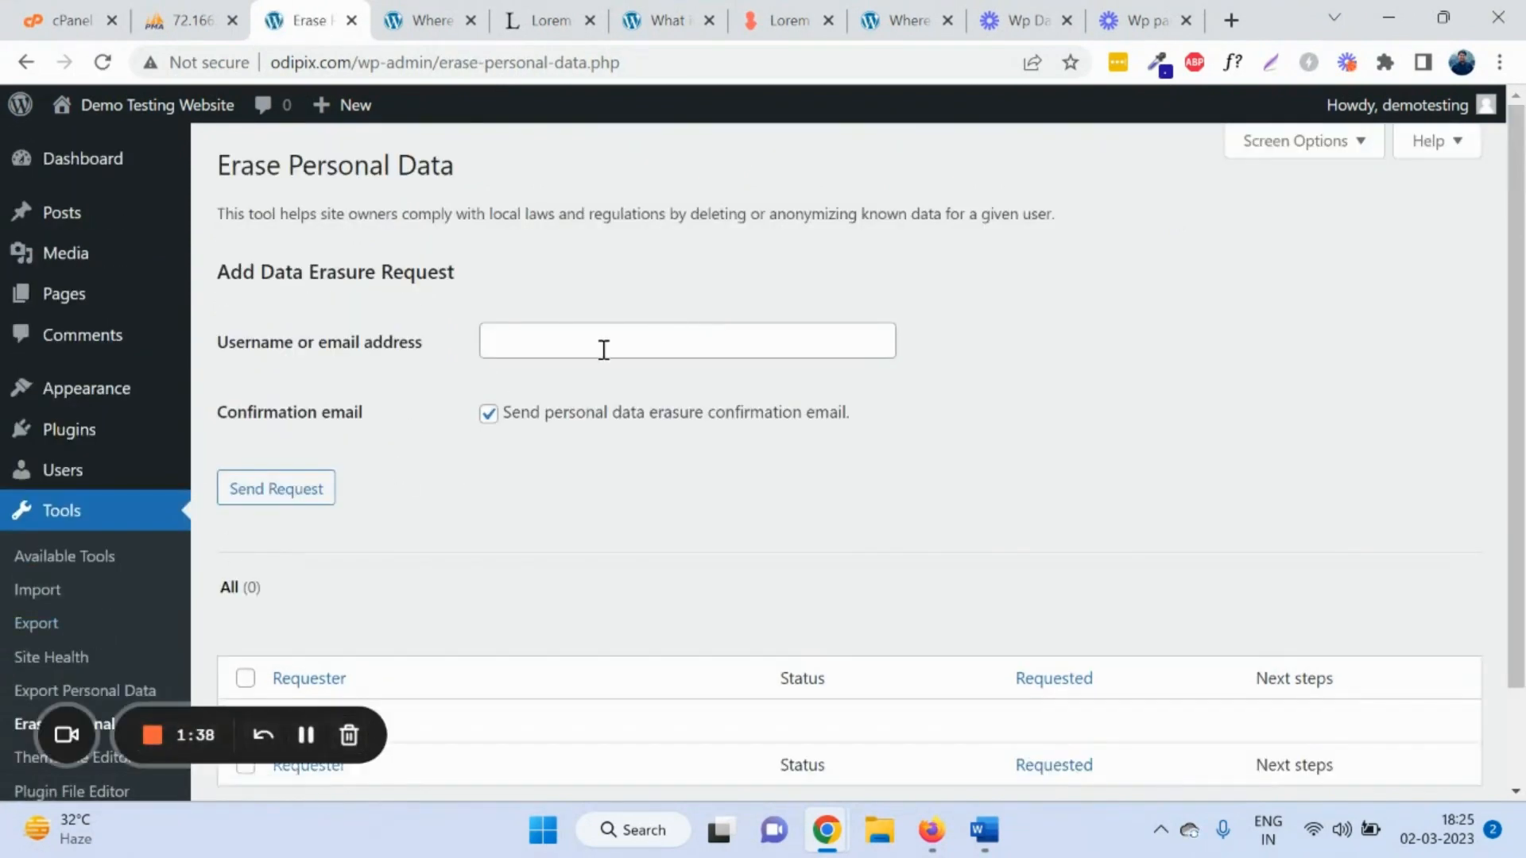
pyautogui.scroll(-2, 557, 468)
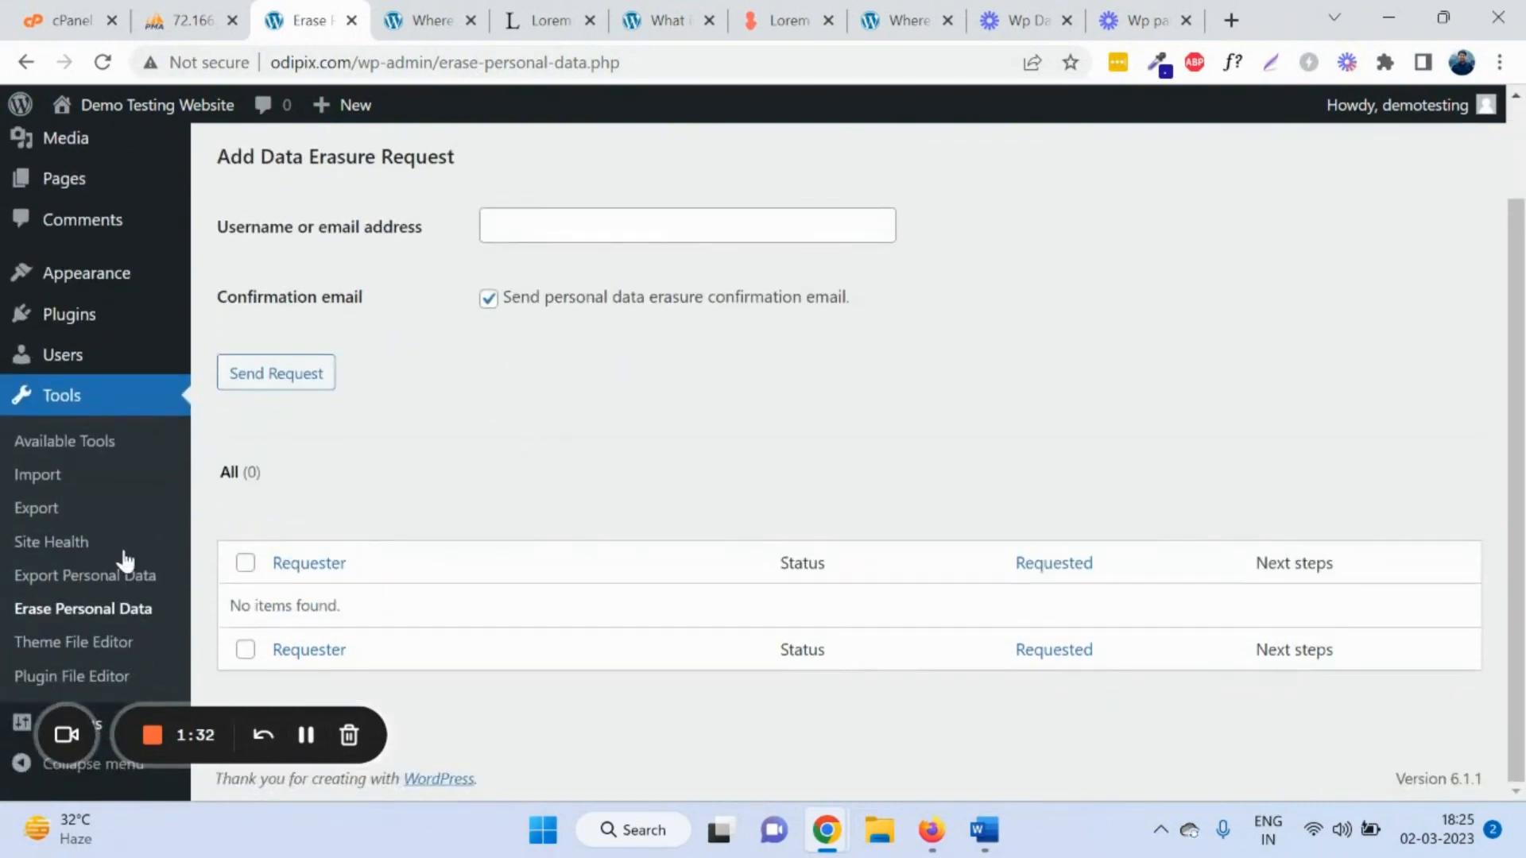
# Step: Open the Theme File Editor past its warning and view the blog-alternative.html template
pyautogui.click(129, 646)
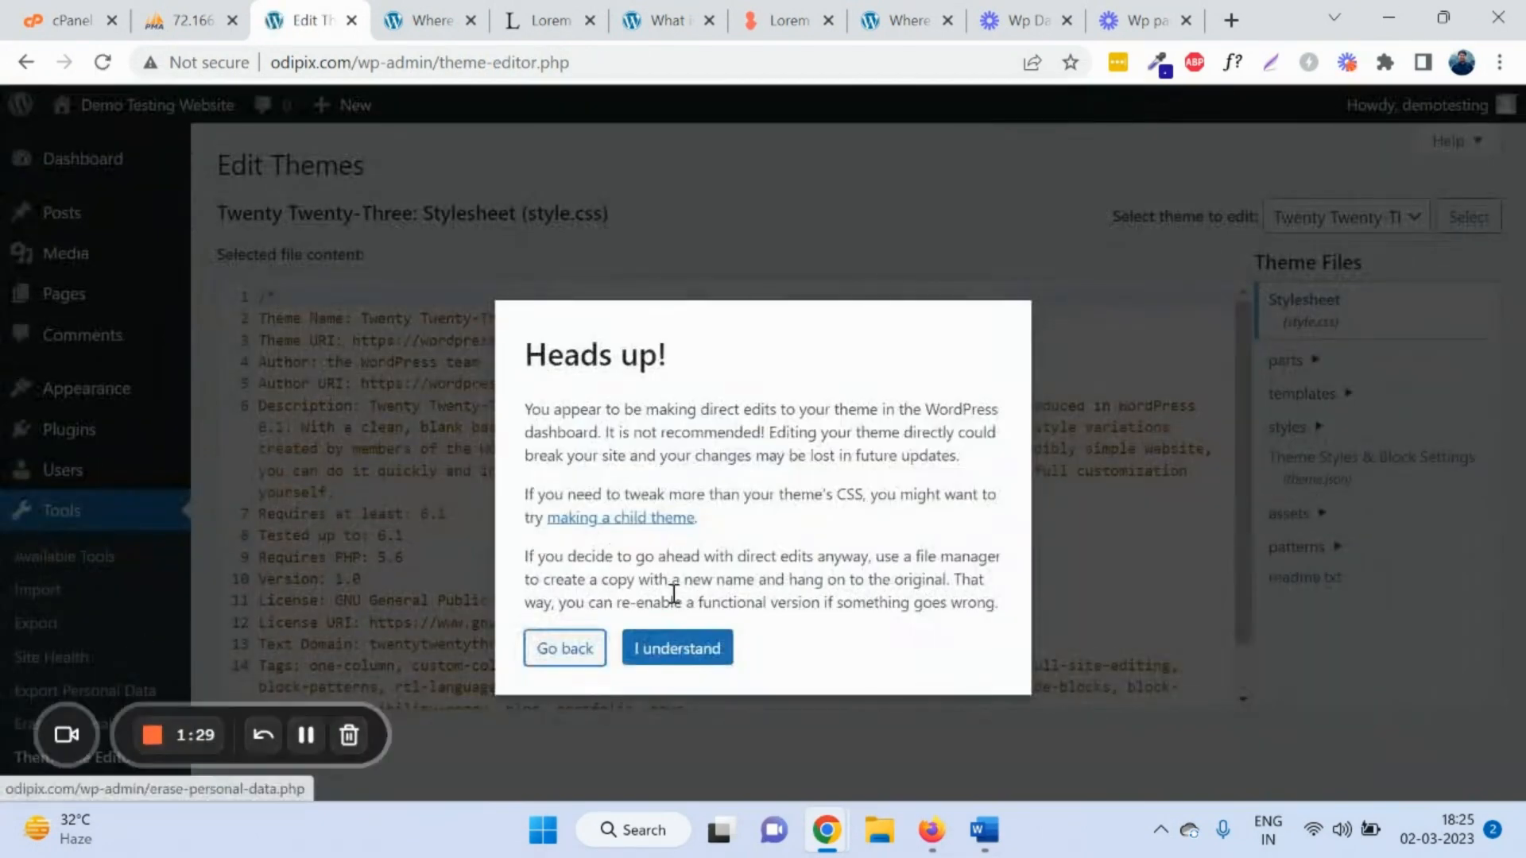
pyautogui.click(702, 651)
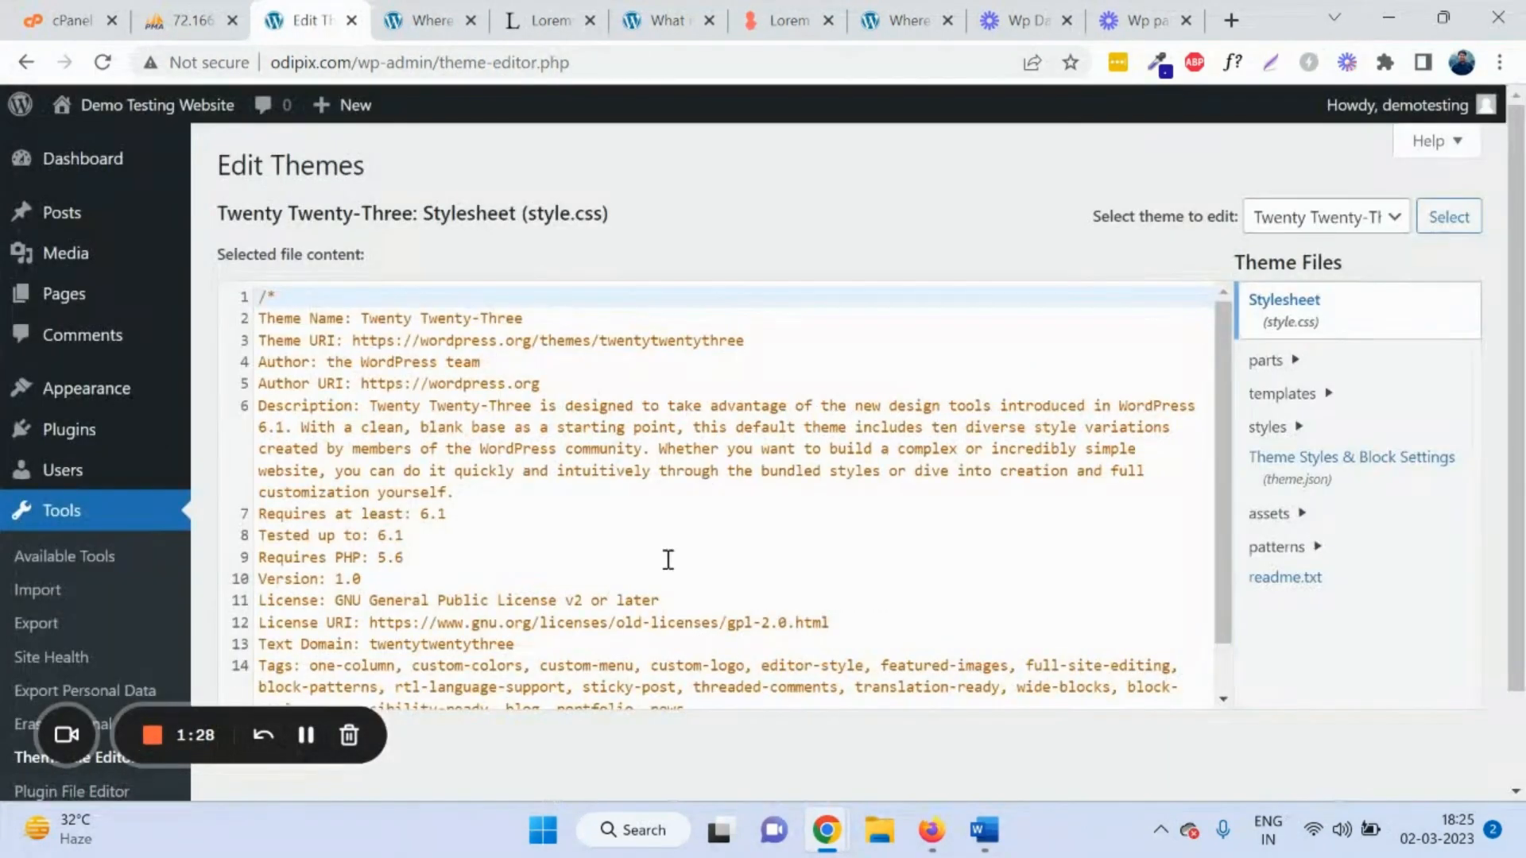
pyautogui.scroll(-1, 644, 524)
pyautogui.scroll(1, 608, 519)
pyautogui.scroll(-2, 551, 434)
pyautogui.scroll(1, 572, 419)
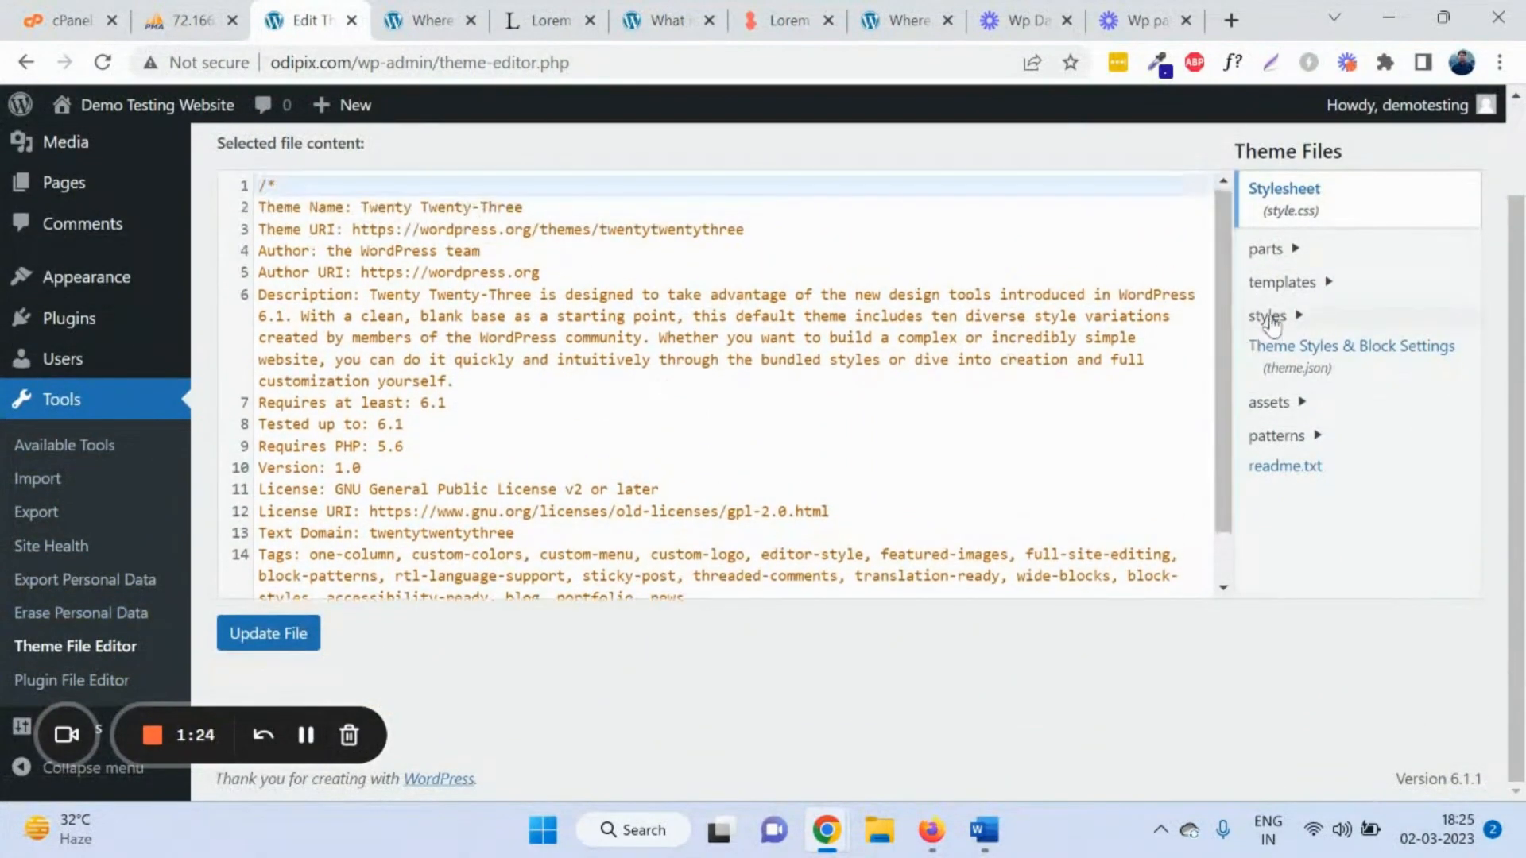
pyautogui.click(1333, 284)
pyautogui.click(1346, 403)
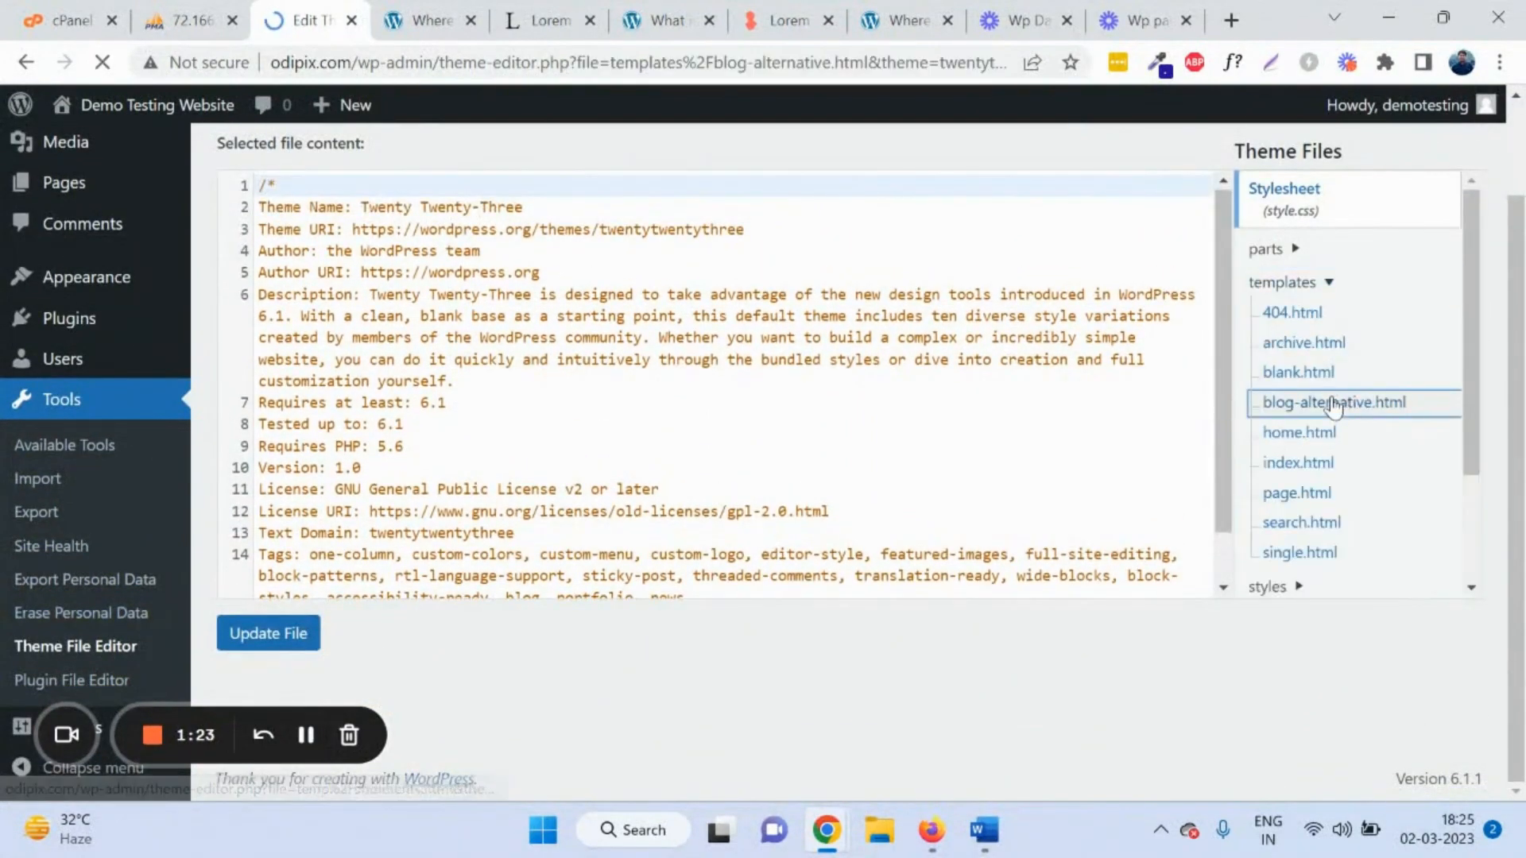
pyautogui.scroll(-1, 408, 340)
pyautogui.scroll(-2, 386, 332)
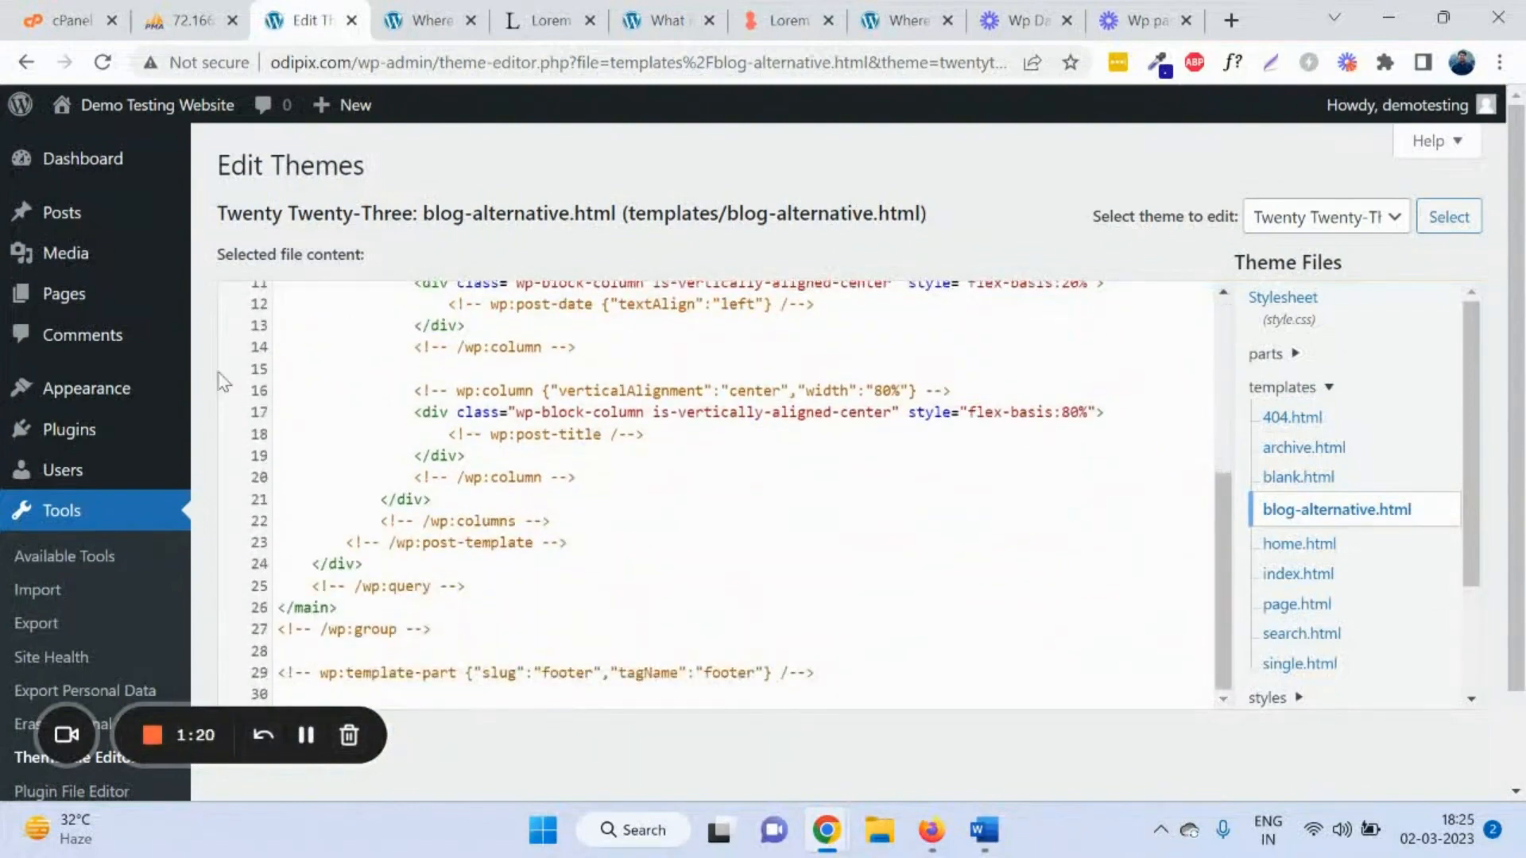
pyautogui.scroll(-1, 216, 379)
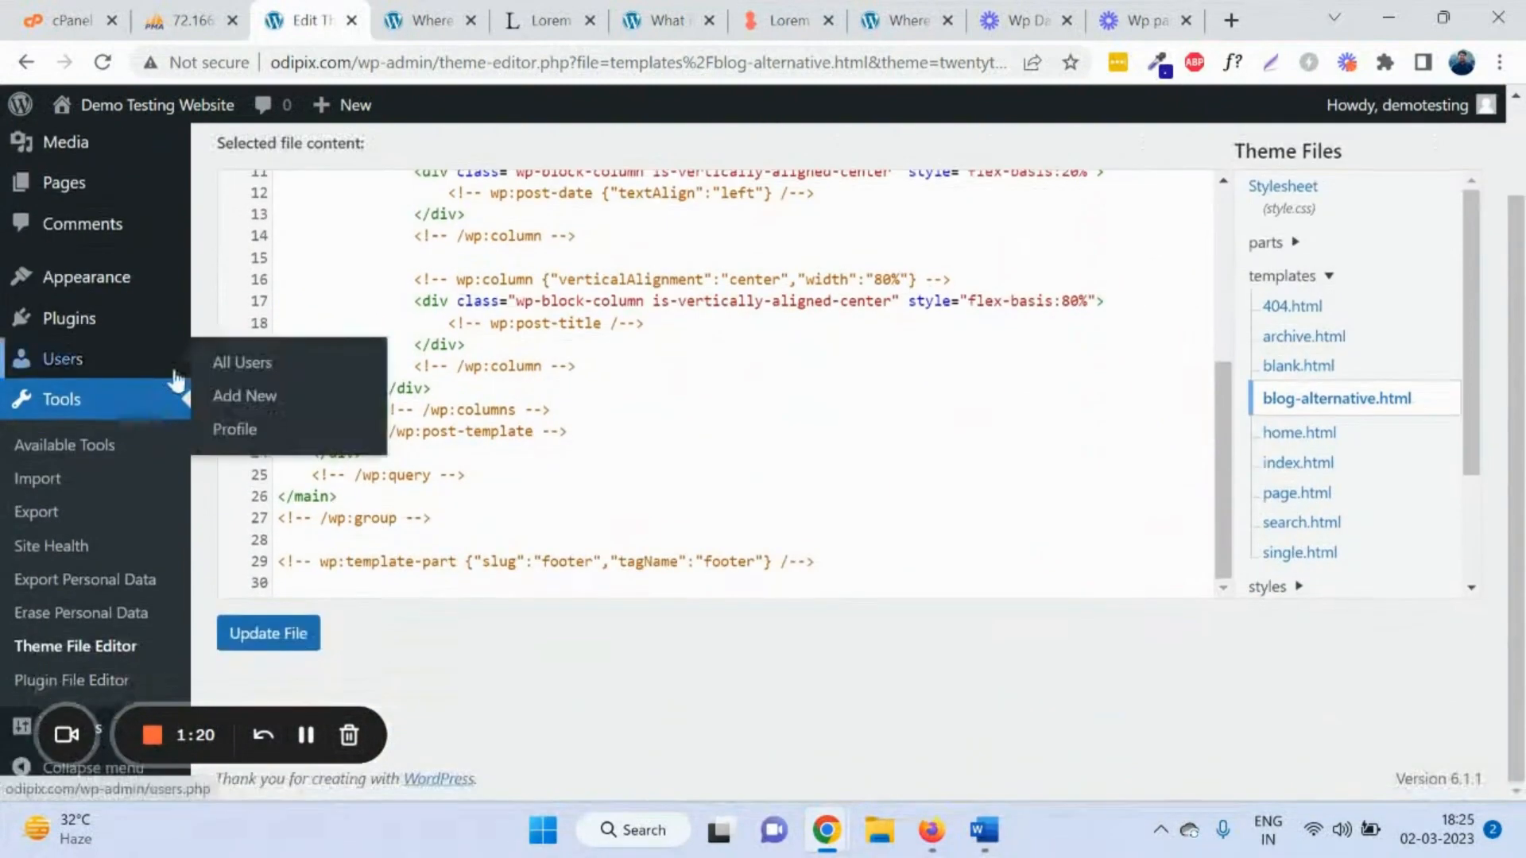
# Step: In the Plugin File Editor, open Akismet Anti-Spam's class.akismet-cli.php file
pyautogui.click(101, 682)
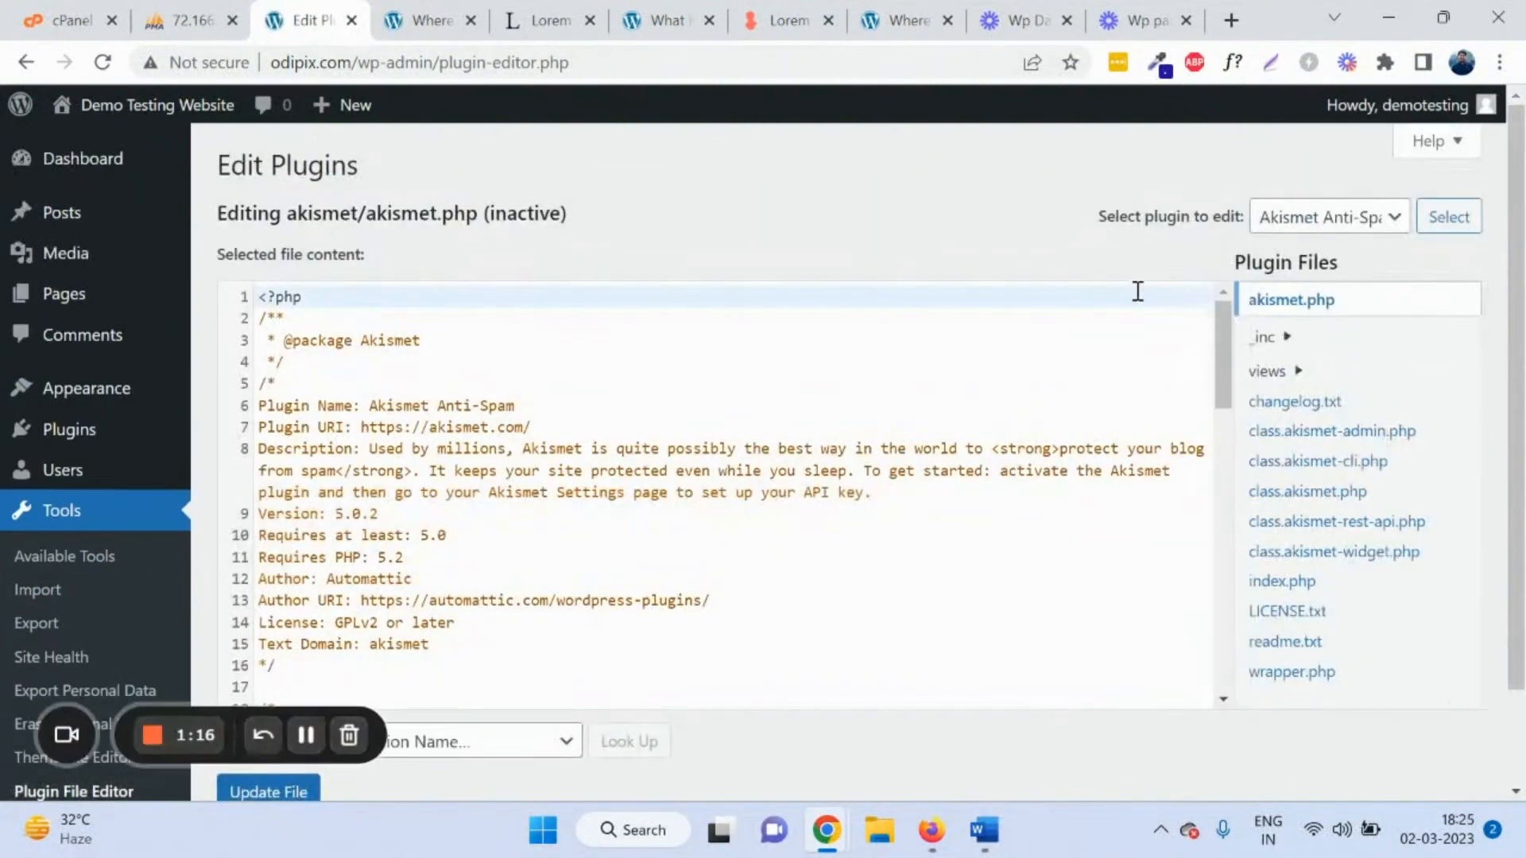
pyautogui.click(1341, 222)
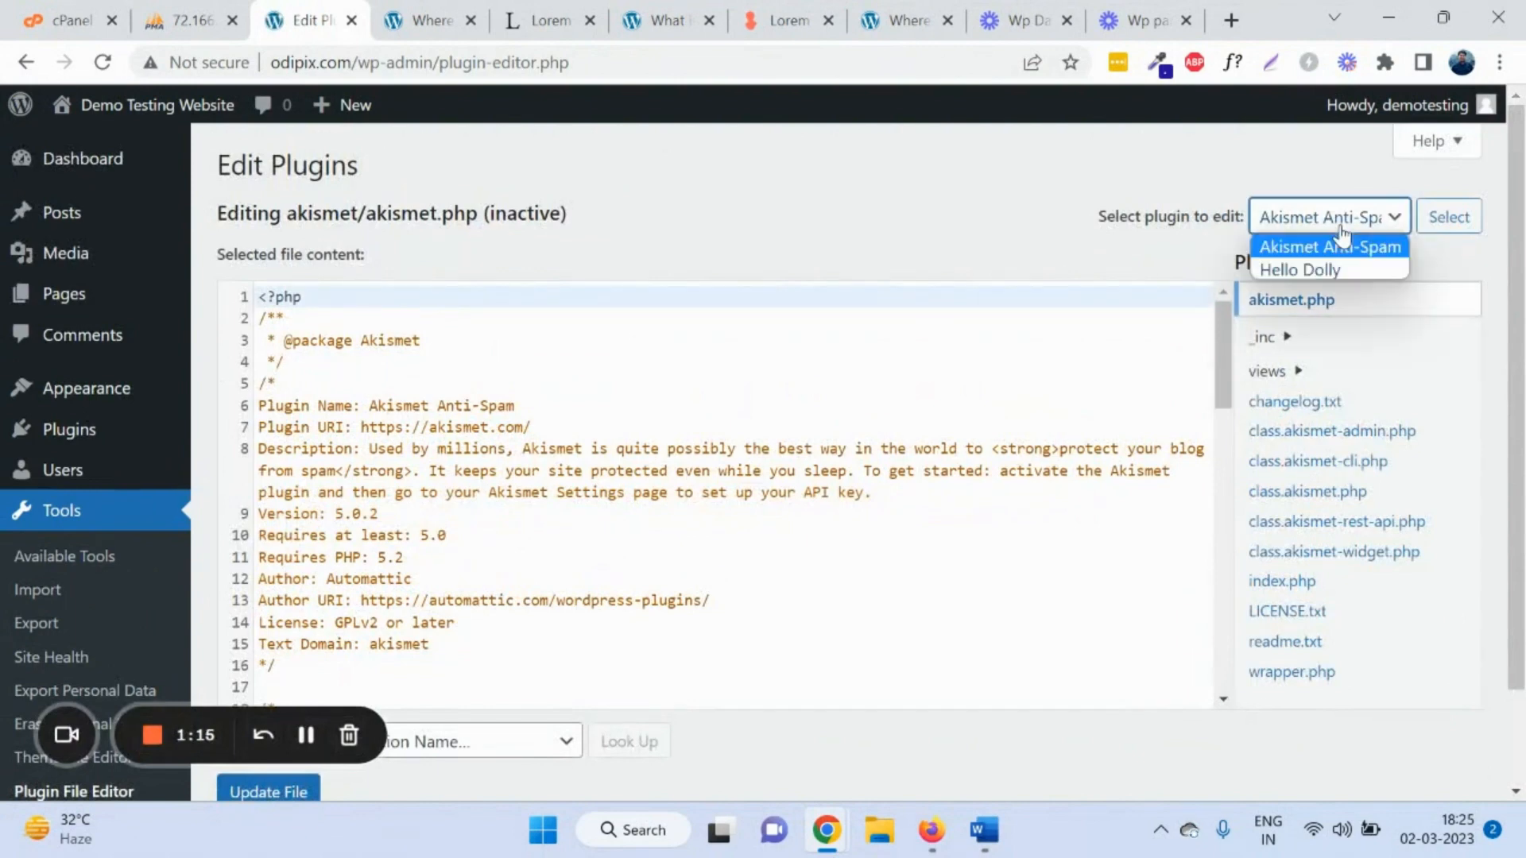
pyautogui.click(1352, 485)
pyautogui.click(1354, 463)
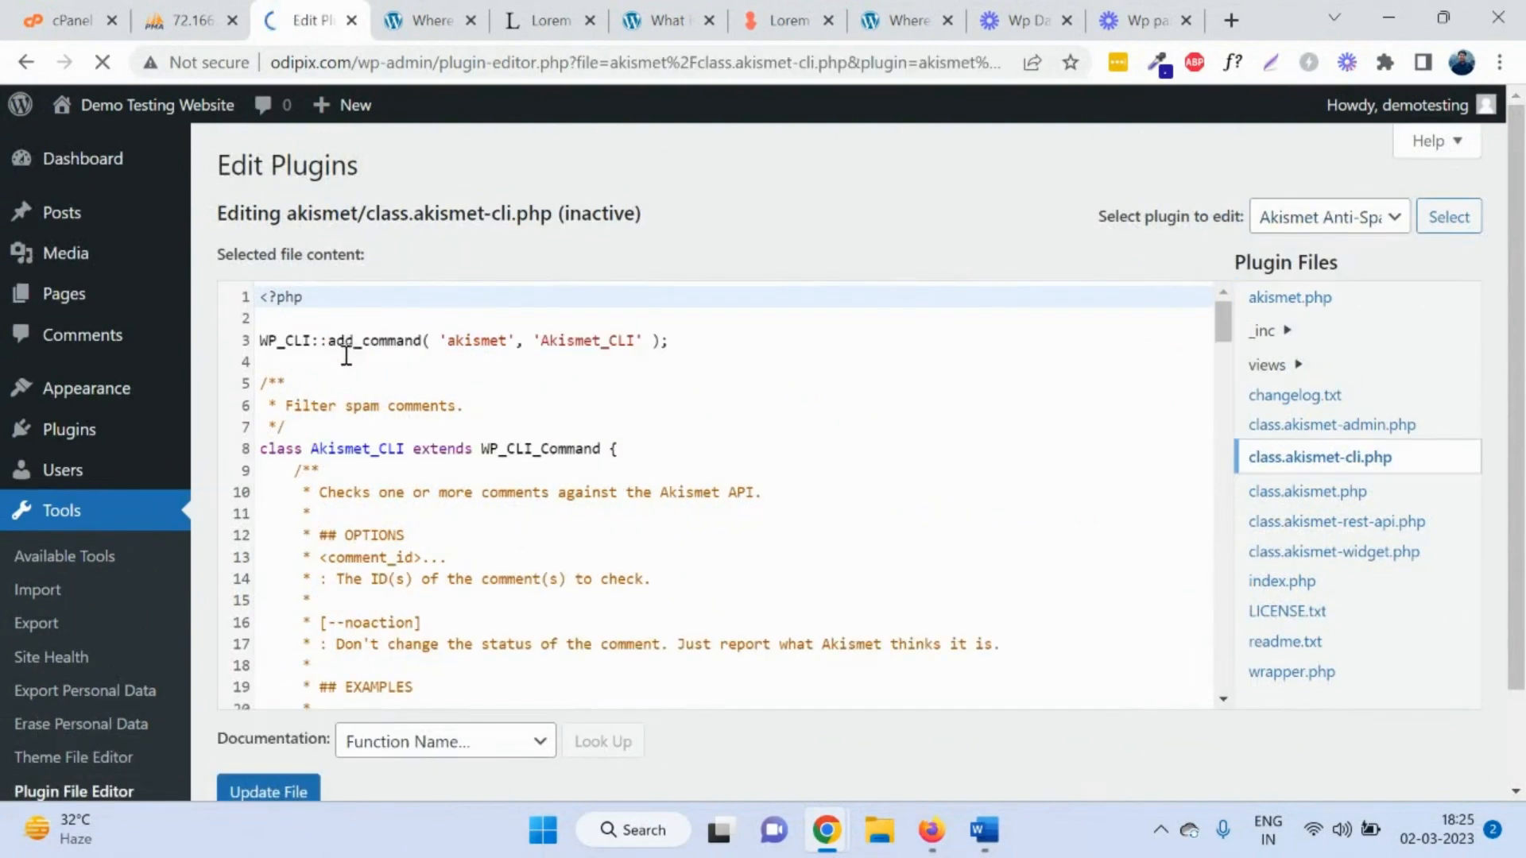
pyautogui.scroll(-10, 342, 350)
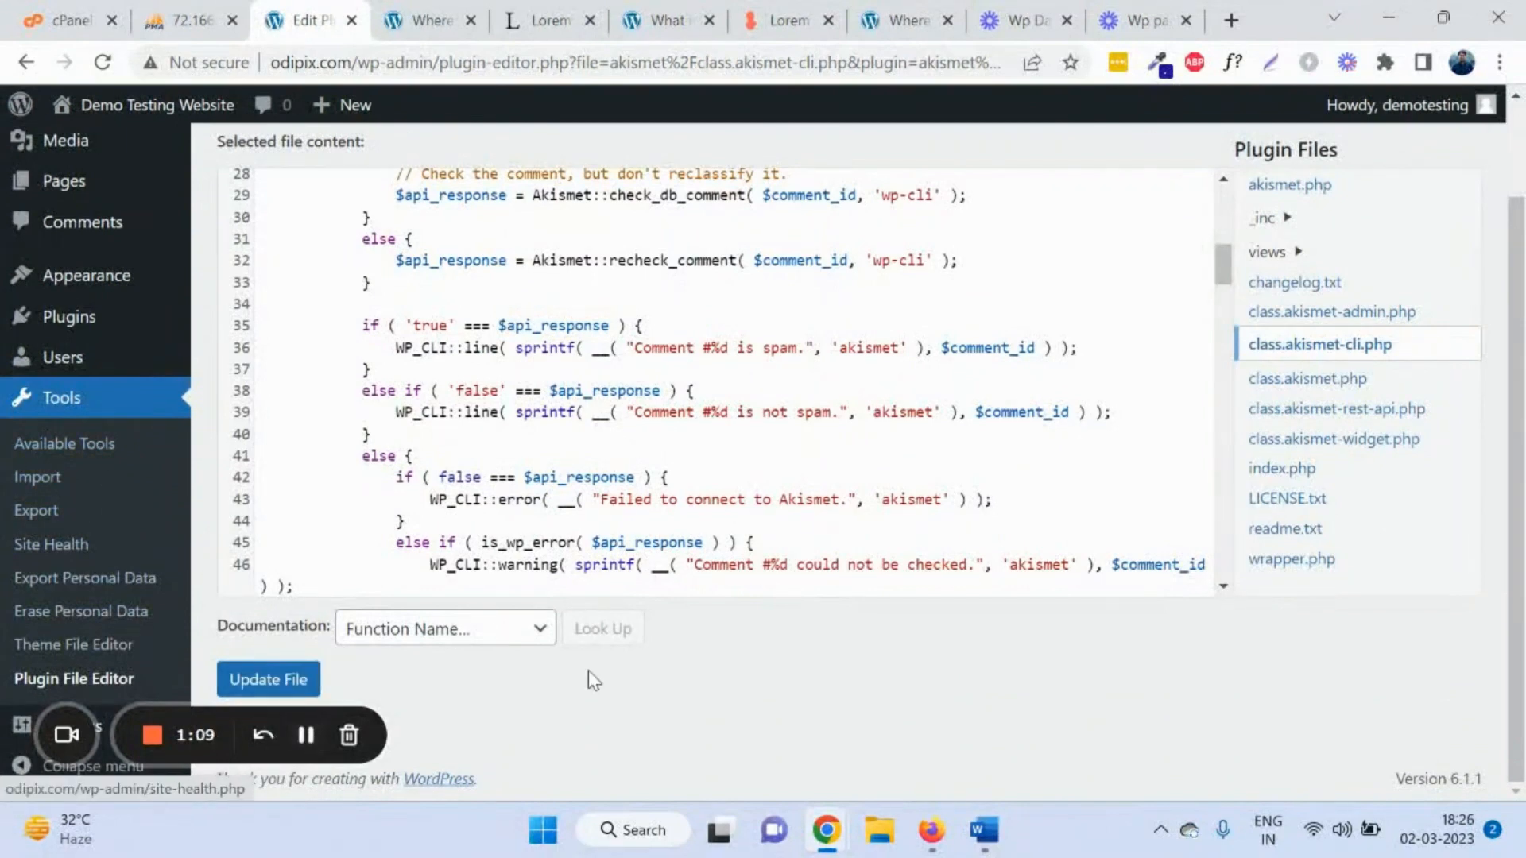
pyautogui.click(10, 733)
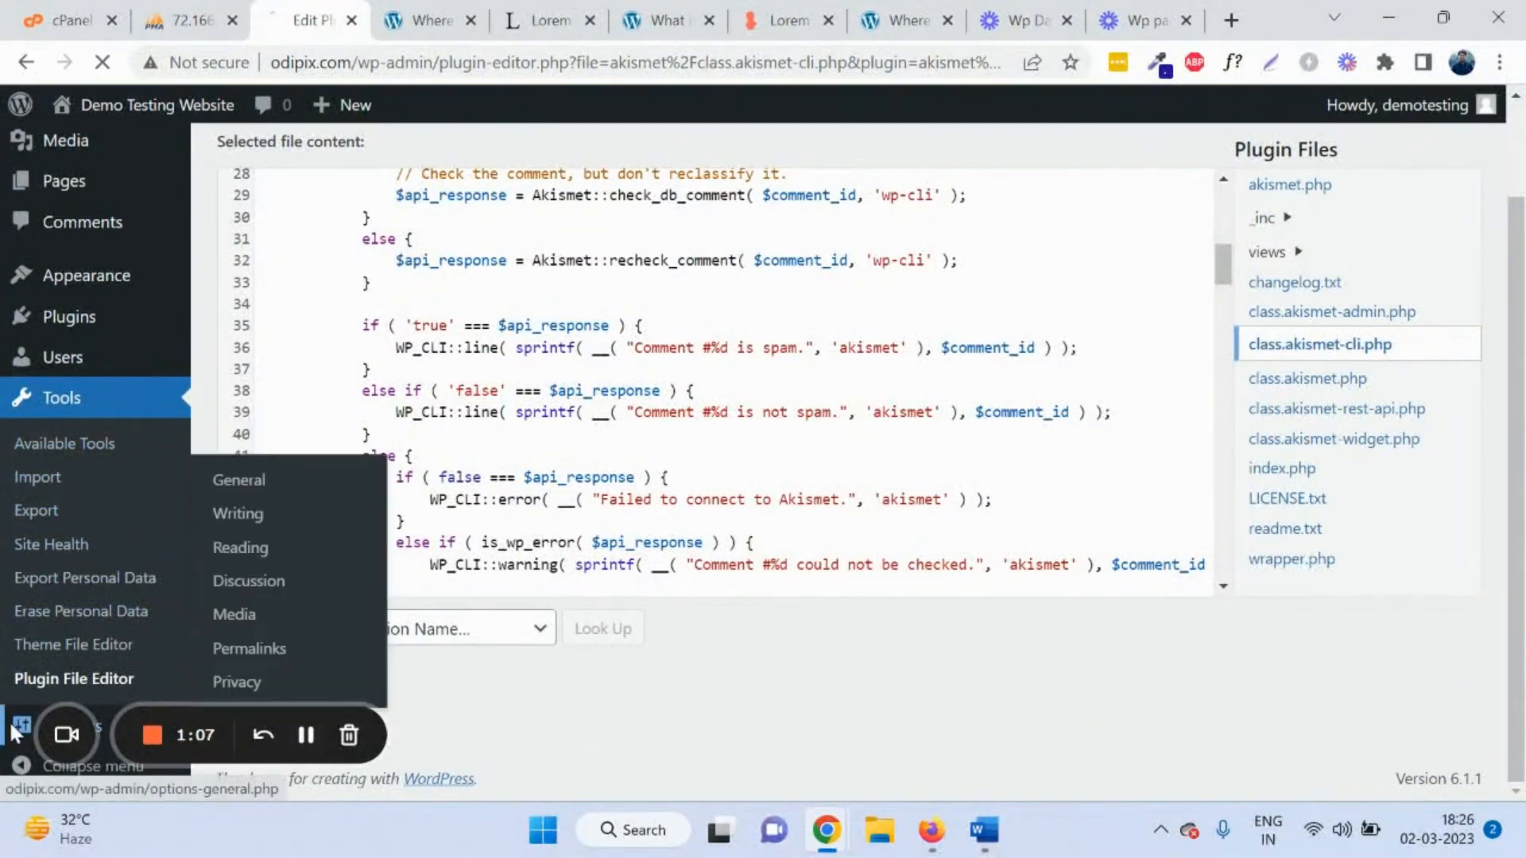
# Step: Reload General Settings from the top and select the Demo Testing Website site title
pyautogui.scroll(-2, 76, 677)
pyautogui.scroll(-4, 76, 678)
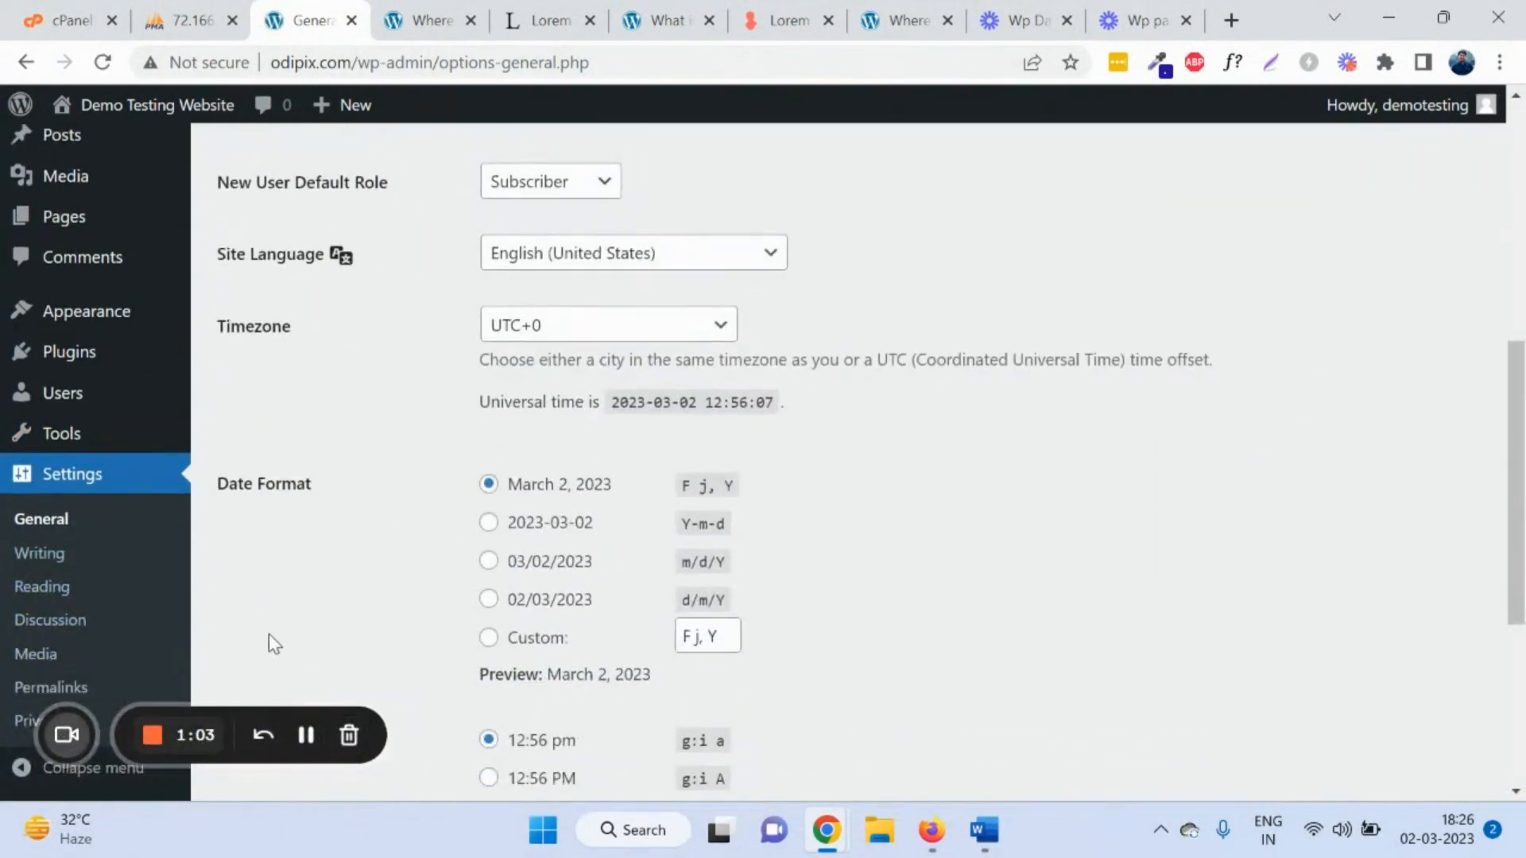
pyautogui.scroll(-5, 89, 624)
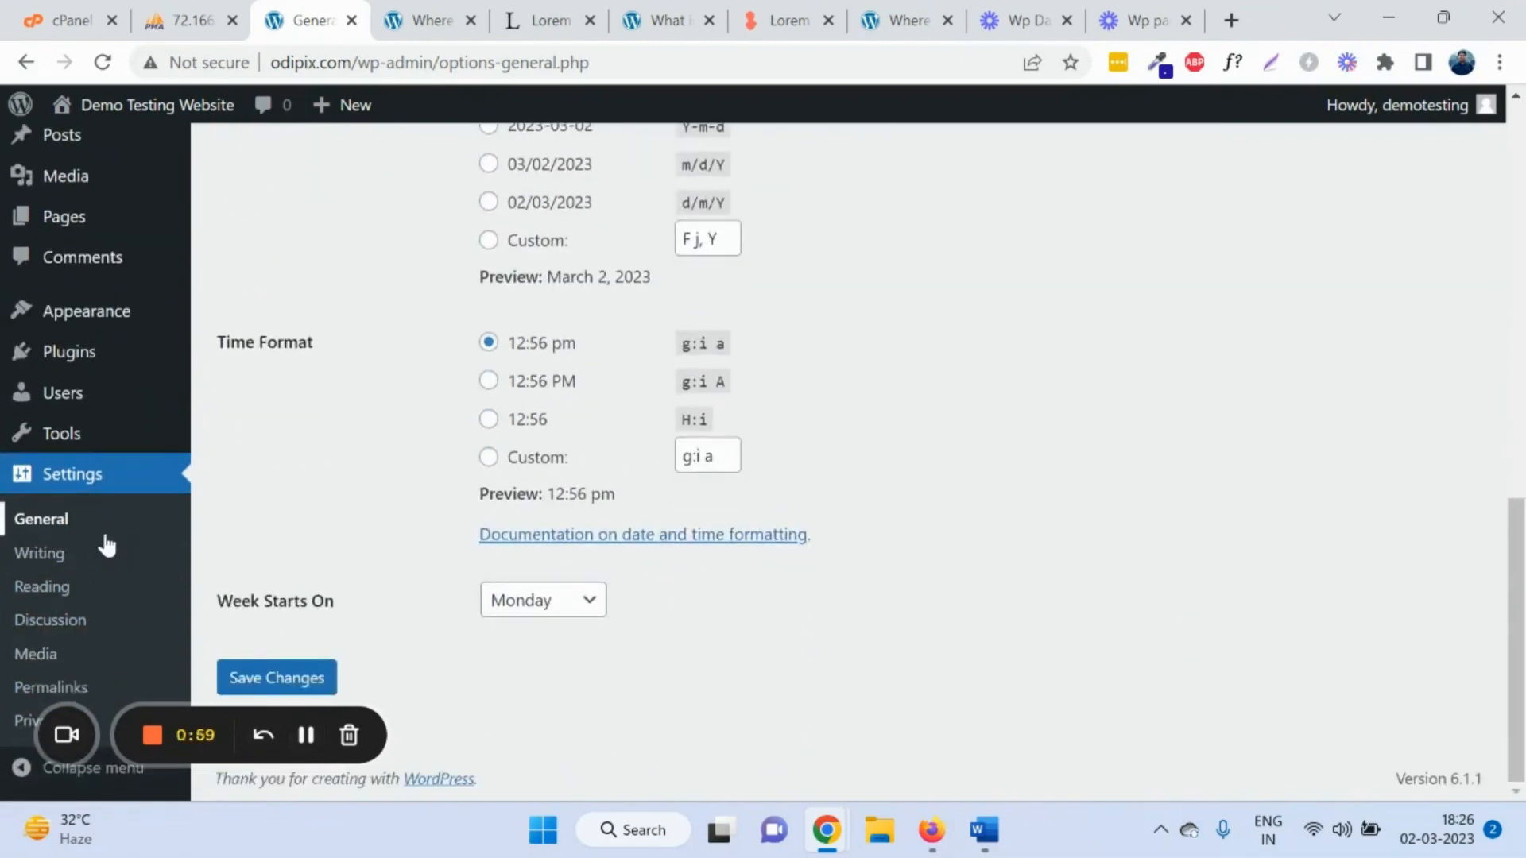
pyautogui.click(57, 526)
pyautogui.click(665, 212)
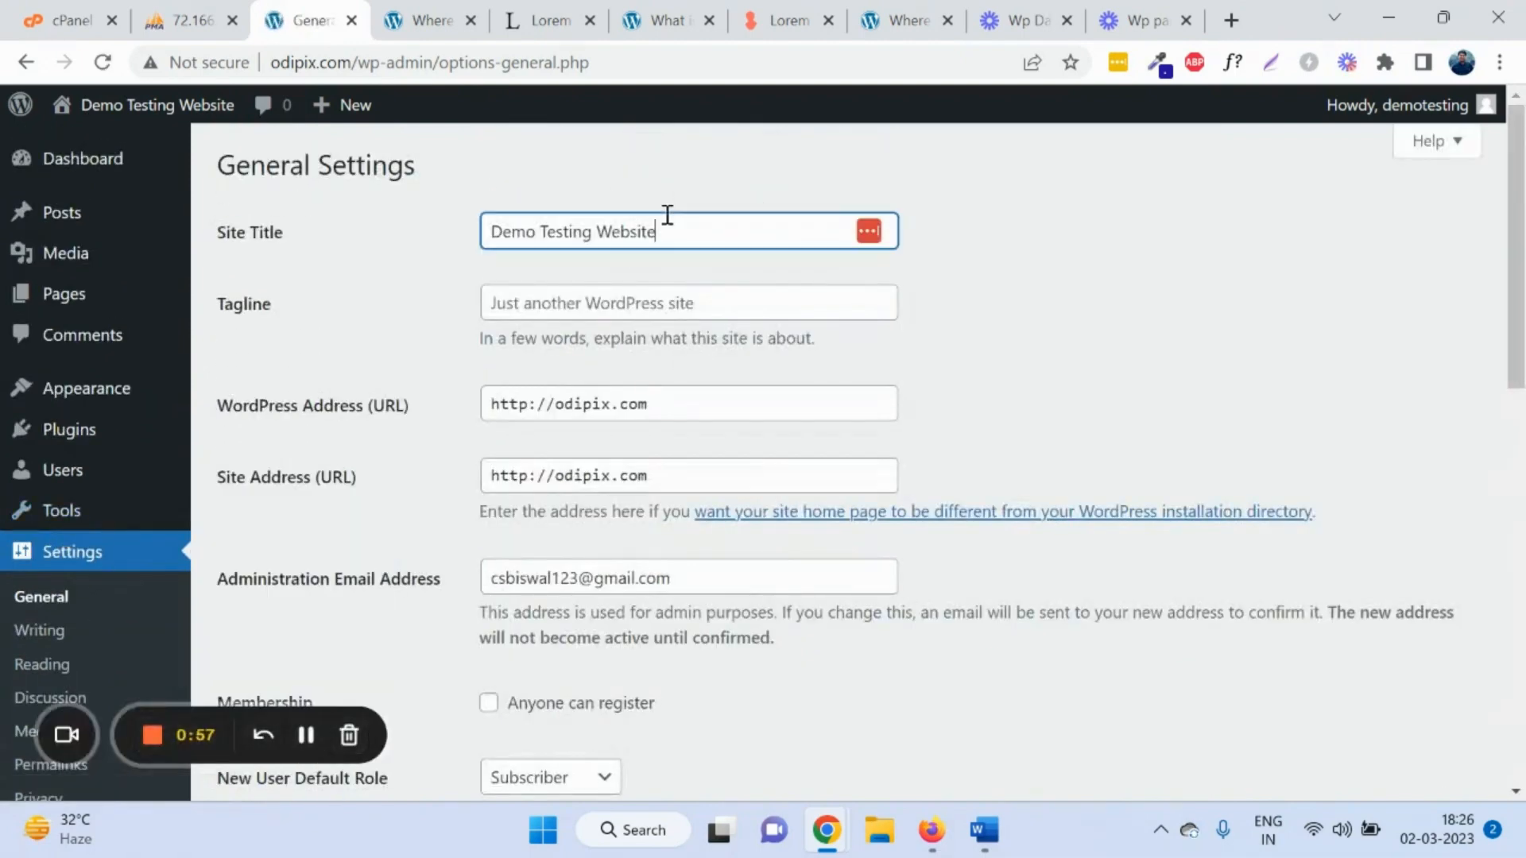
pyautogui.hotkey('ctrl', 'shift', 'Left')
pyautogui.hotkey('ctrl', 'shift', 'Left')
pyautogui.hotkey('ctrl', 'shift', 'Left')
# Step: Check the Tagline and administration email, then review the UTC+0 timezone and March 2, 2023 date format
pyautogui.click(676, 315)
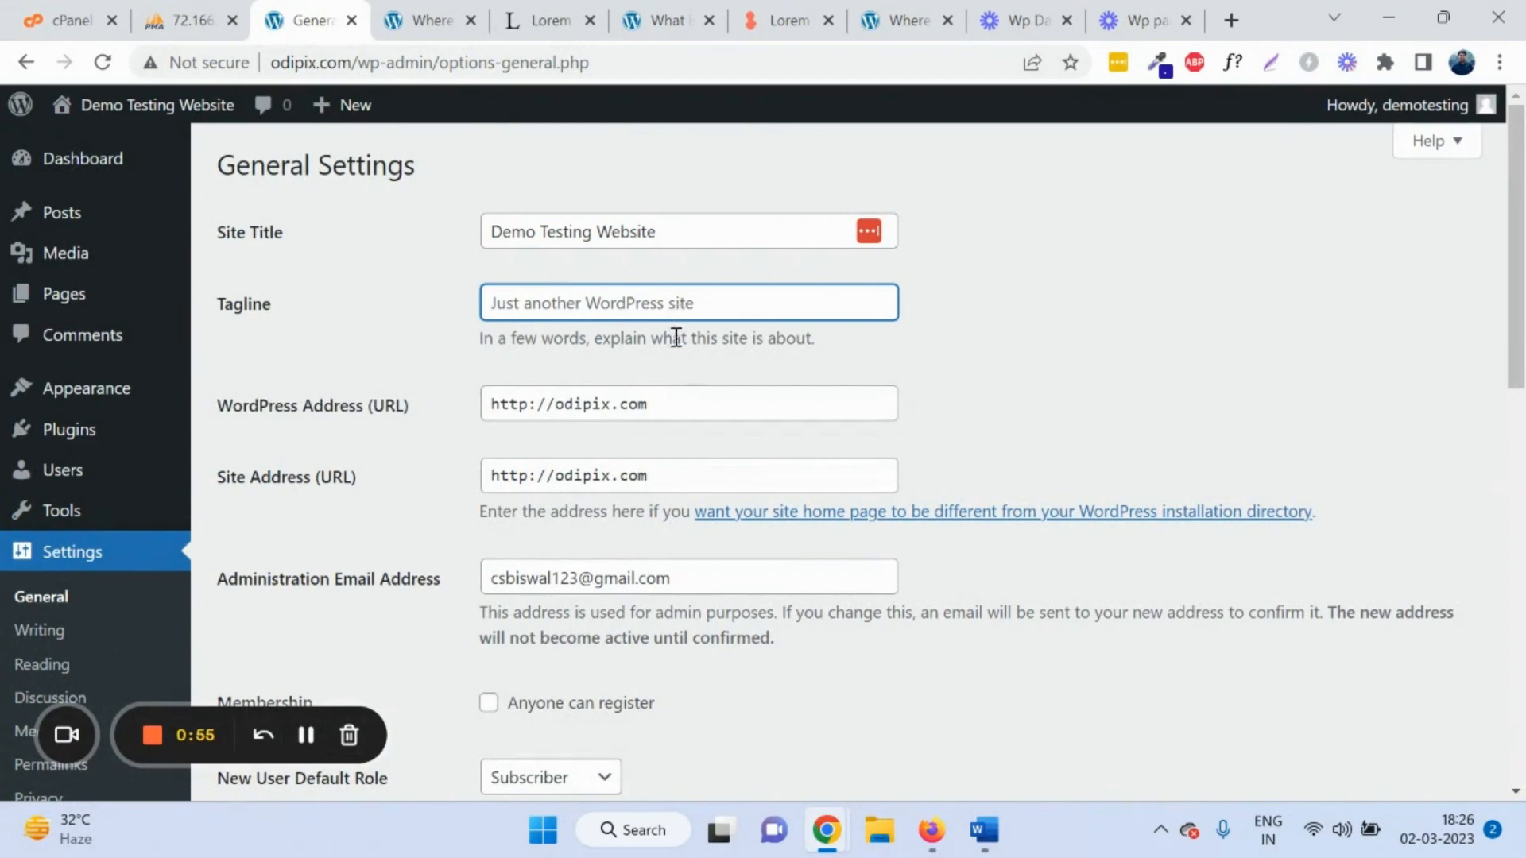
pyautogui.scroll(-4, 664, 439)
pyautogui.scroll(1, 659, 429)
pyautogui.doubleClick(657, 342)
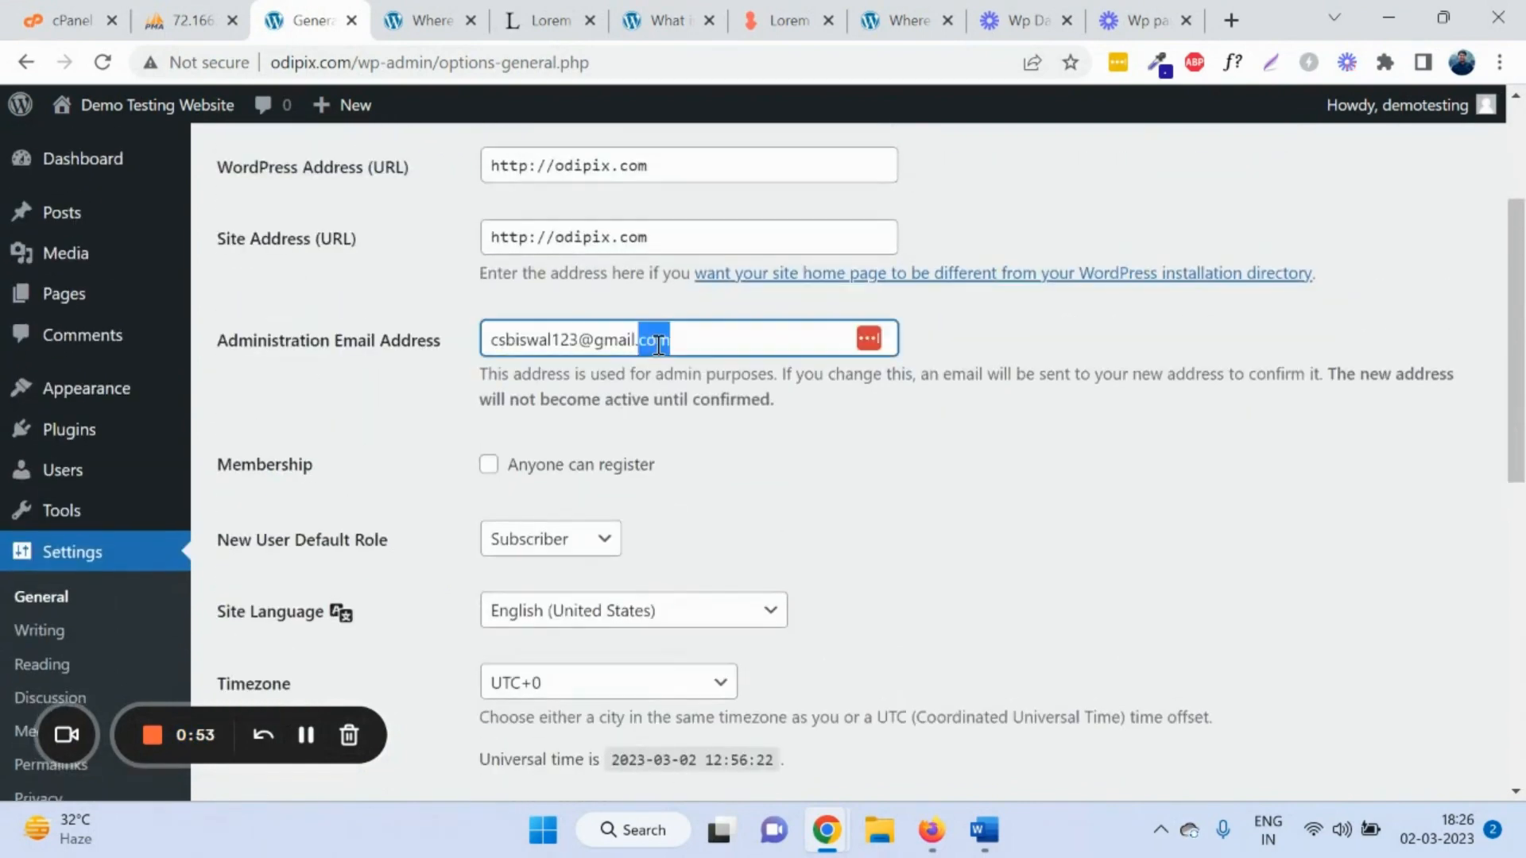
pyautogui.hotkey('ctrl', 'a')
pyautogui.scroll(-5, 651, 351)
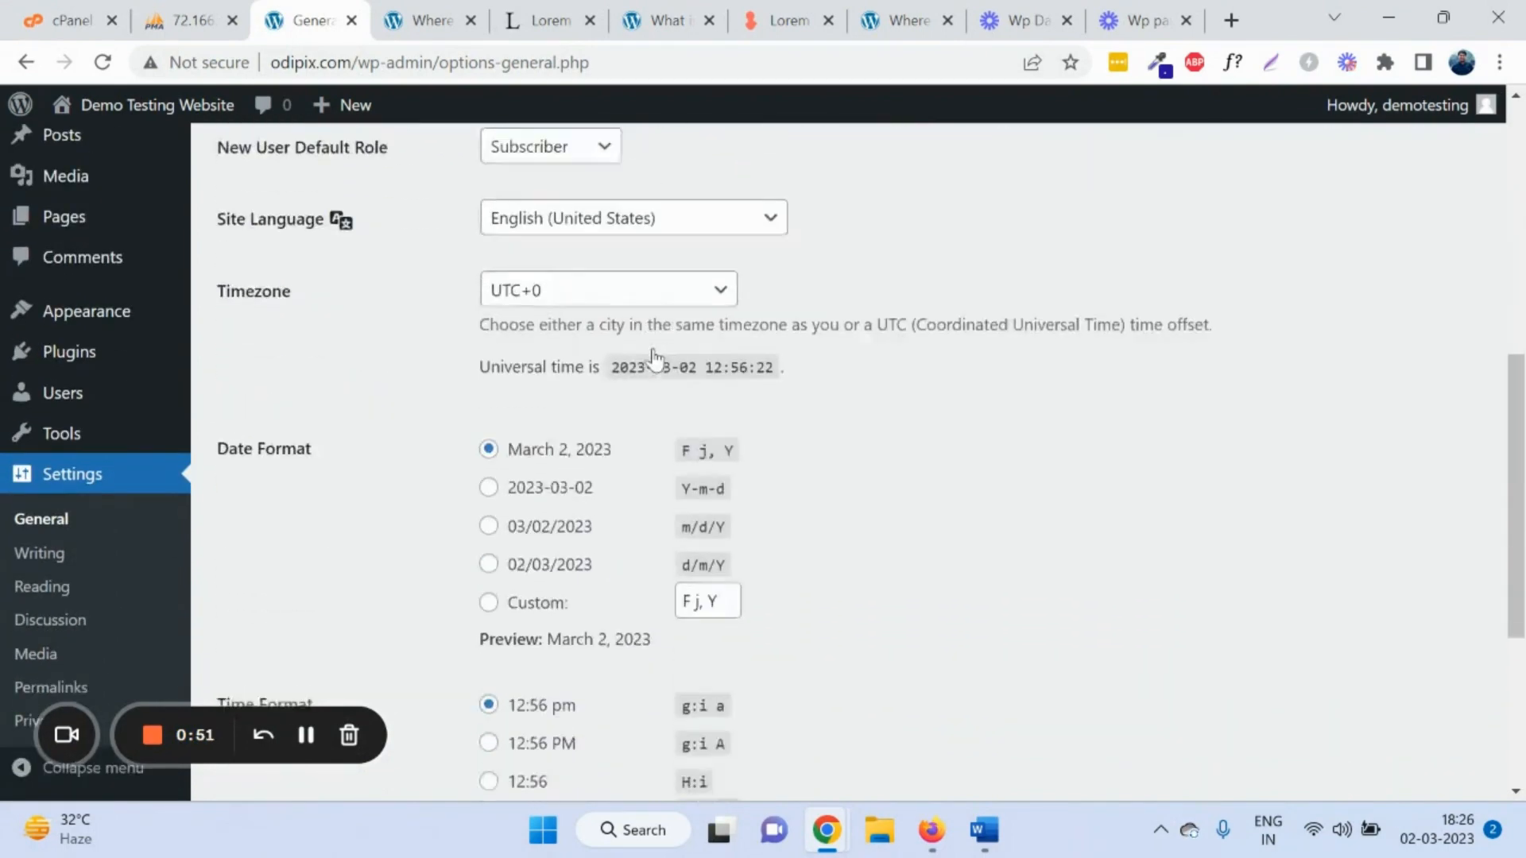
pyautogui.scroll(-4, 416, 382)
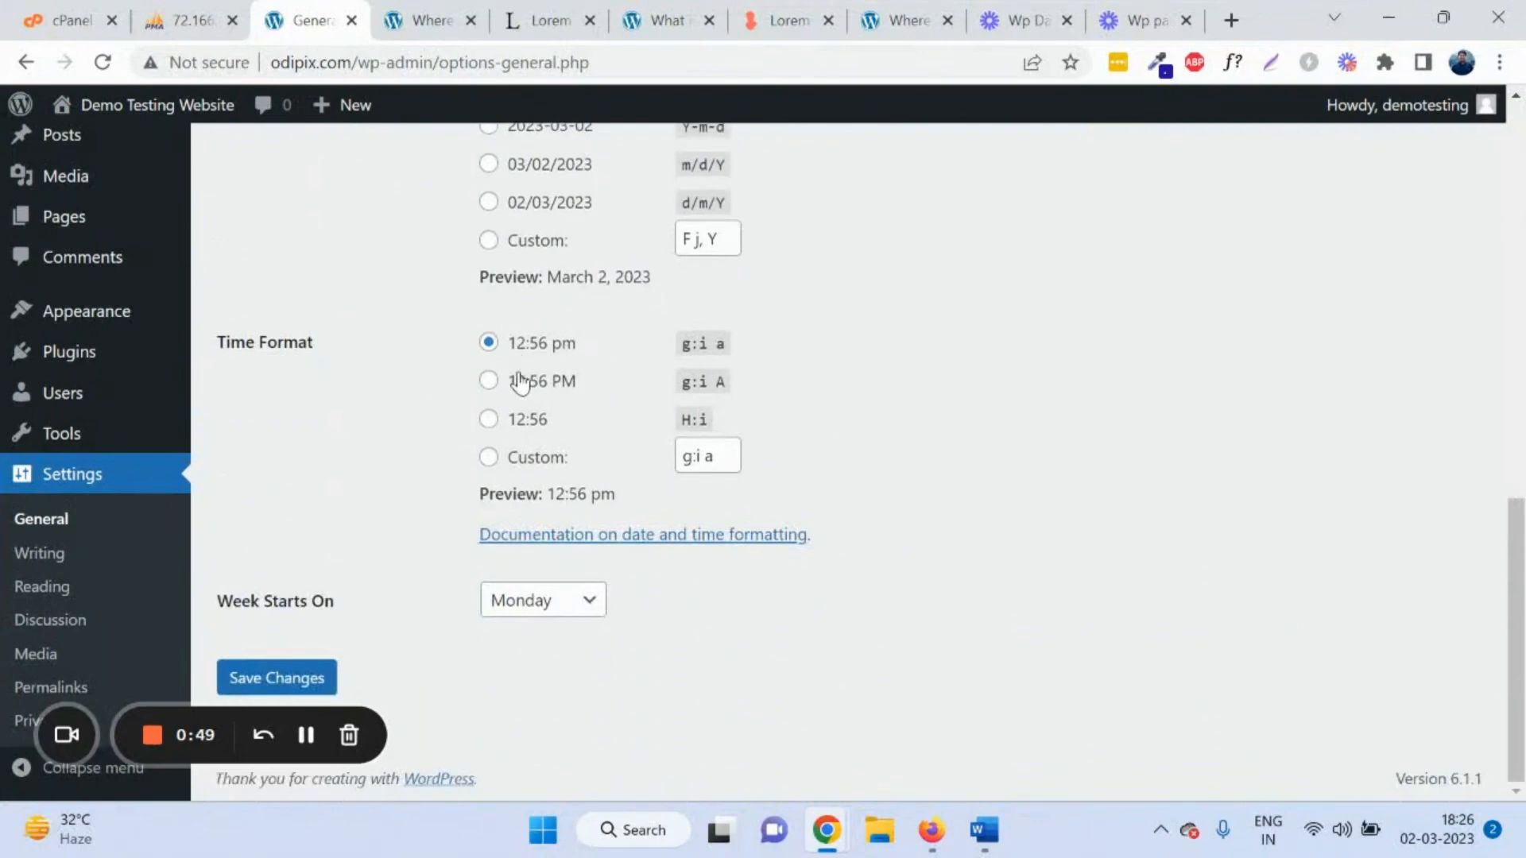
# Step: Review the Writing settings, highlighting the Post via email heading and mail server address
pyautogui.click(49, 554)
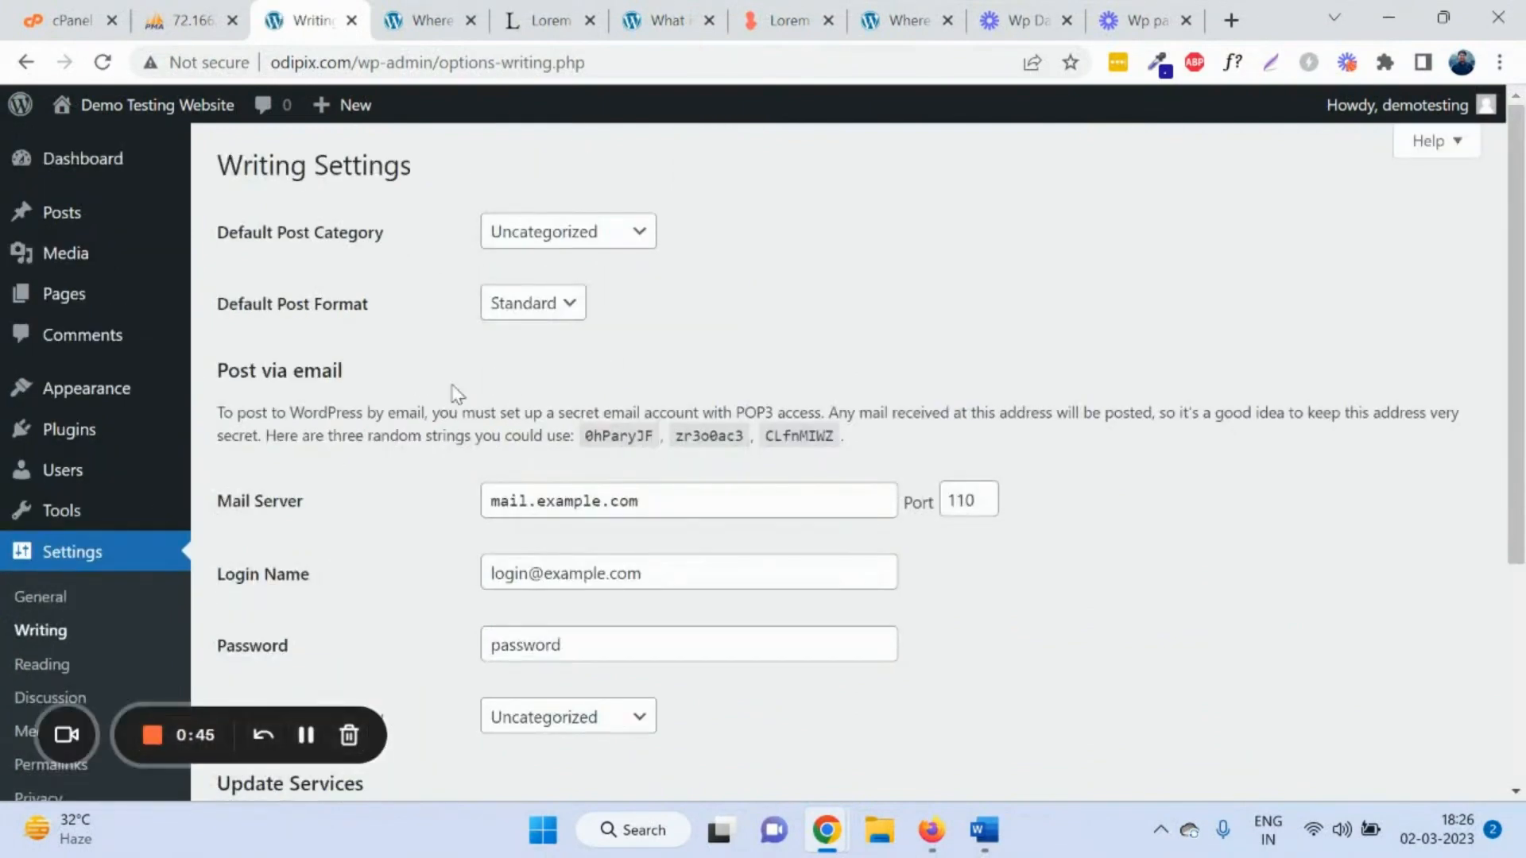
pyautogui.scroll(-3, 589, 352)
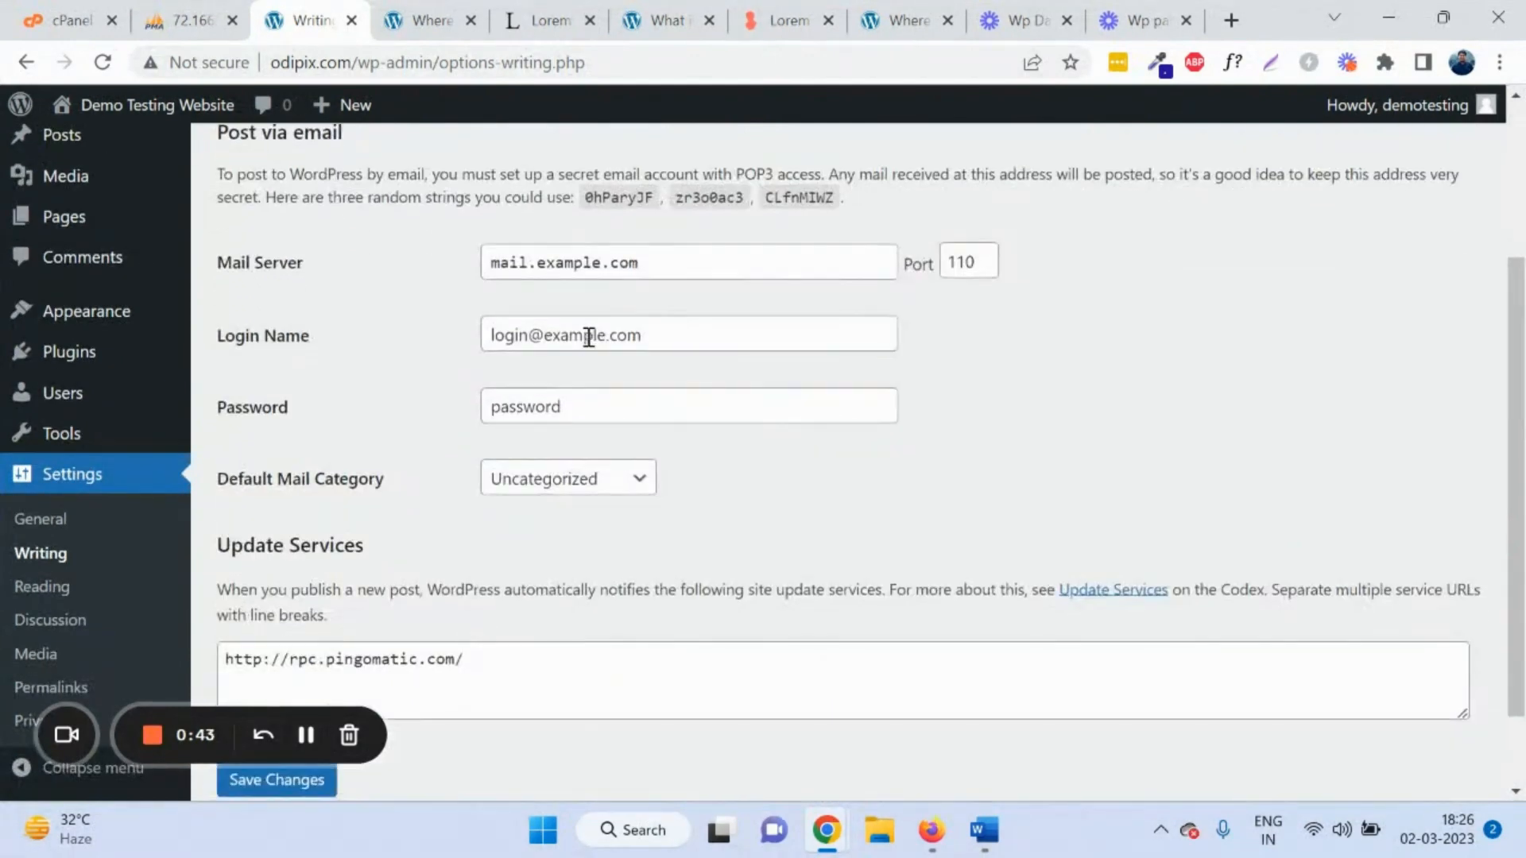
pyautogui.scroll(-2, 589, 338)
pyautogui.scroll(4, 483, 380)
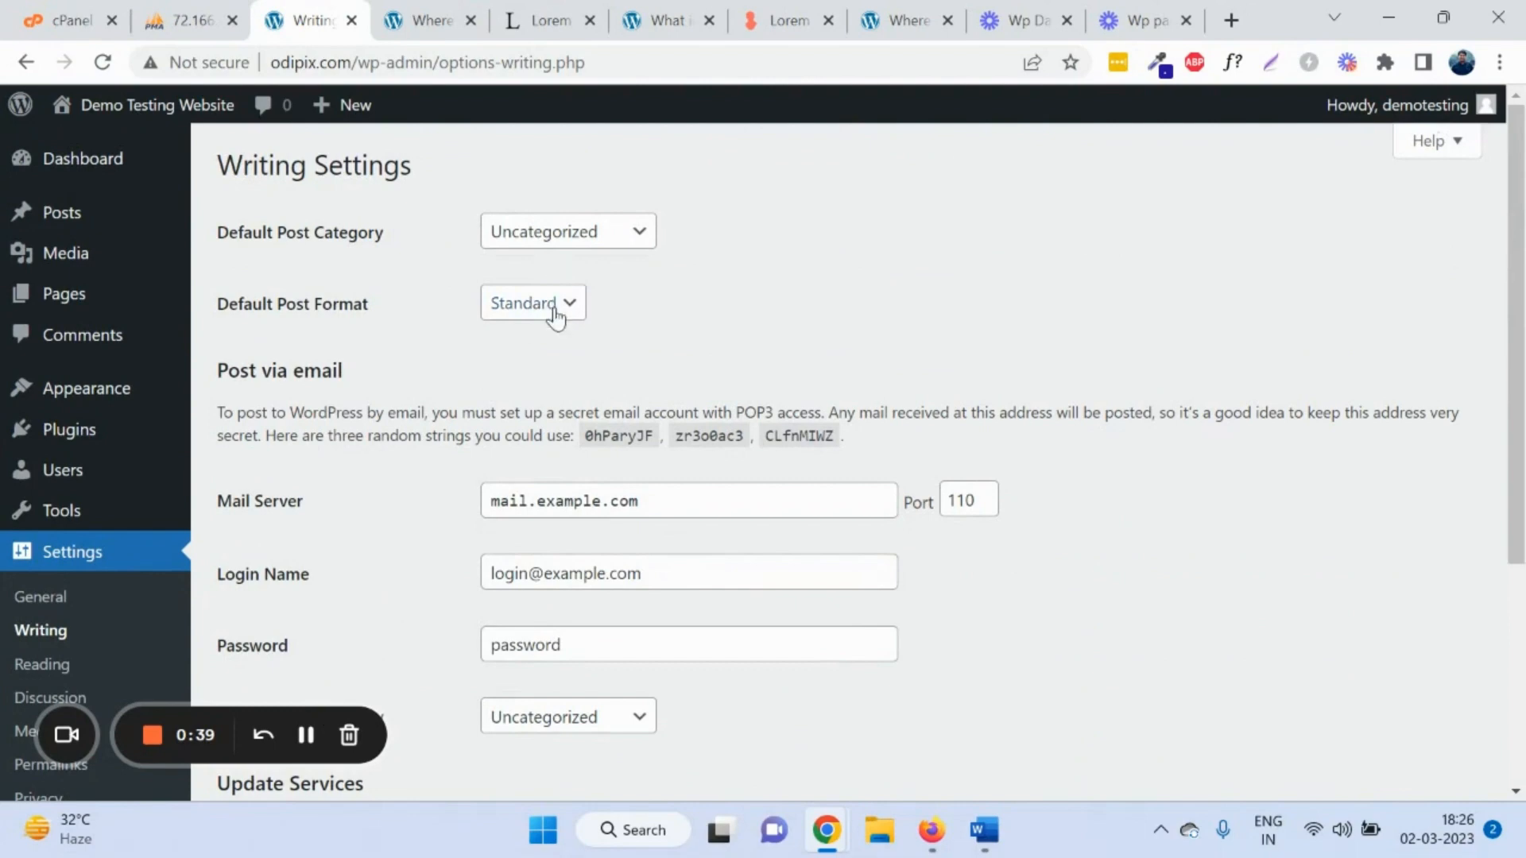
pyautogui.scroll(-2, 556, 318)
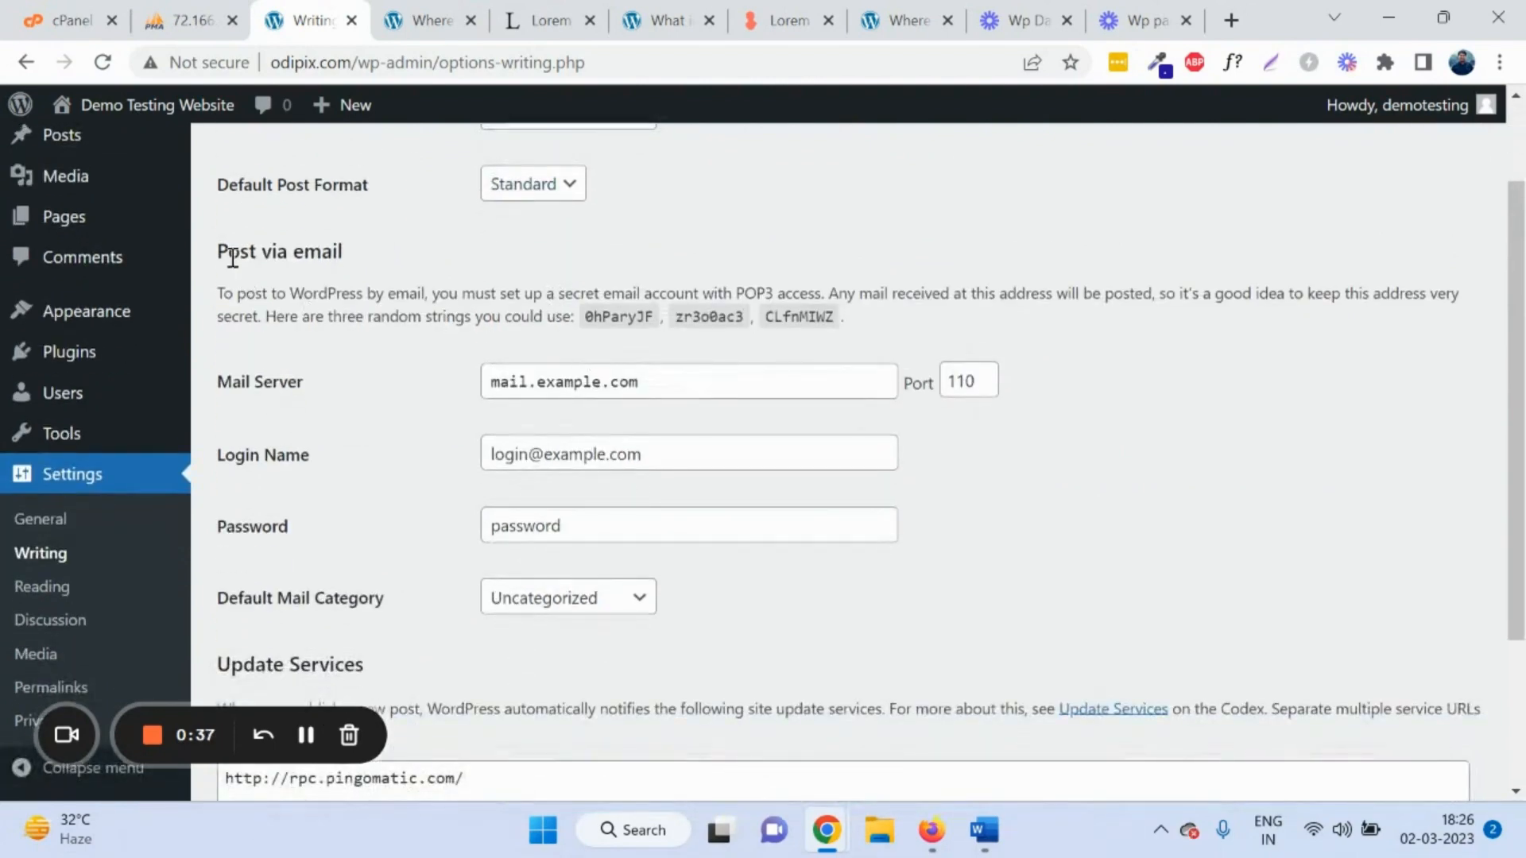
pyautogui.moveTo(220, 253); pyautogui.dragTo(359, 265)
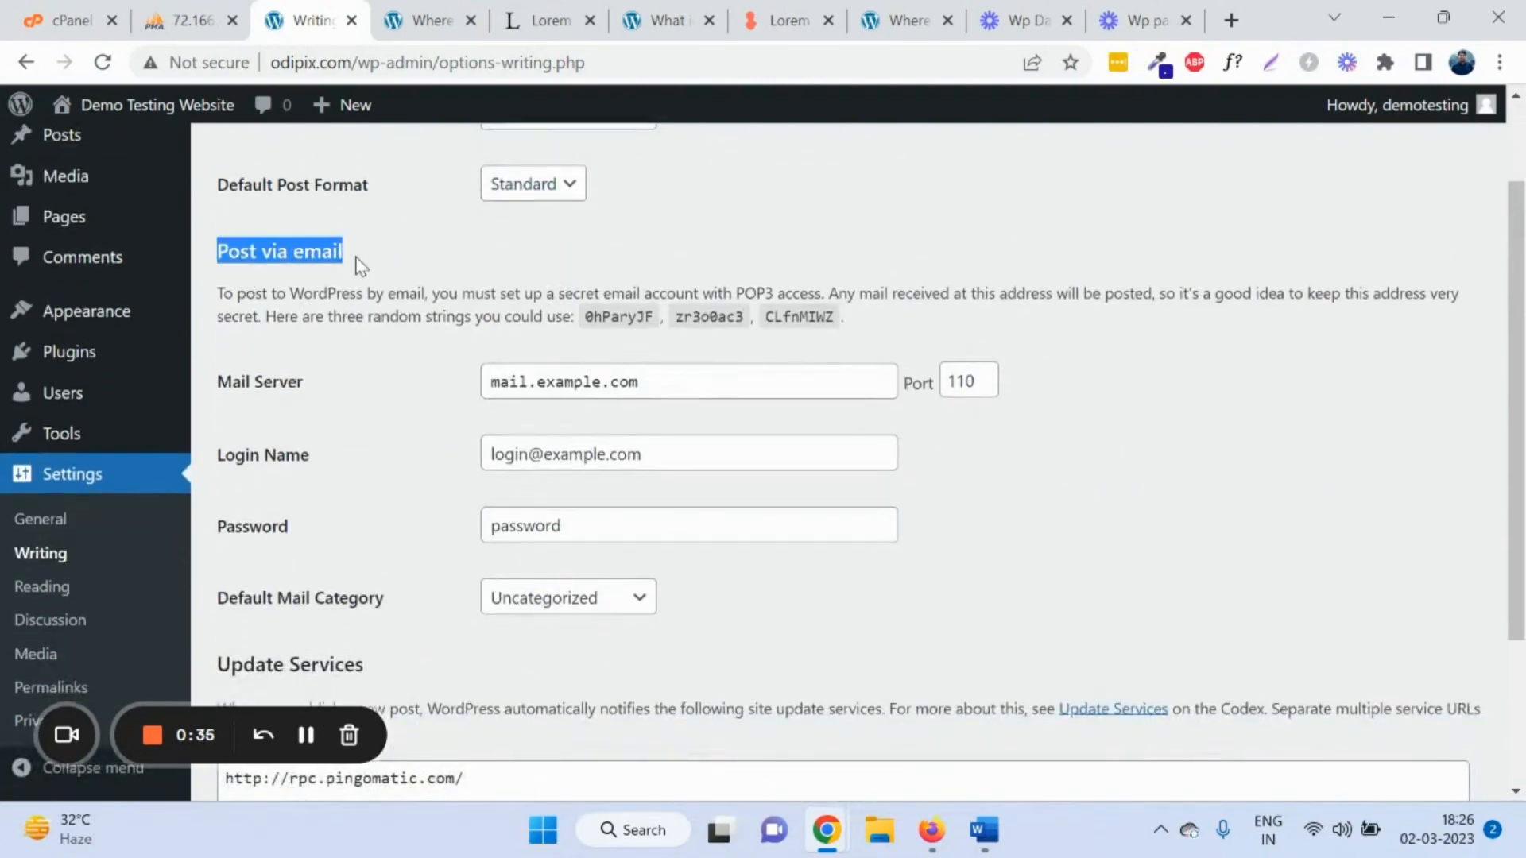
pyautogui.tripleClick(654, 387)
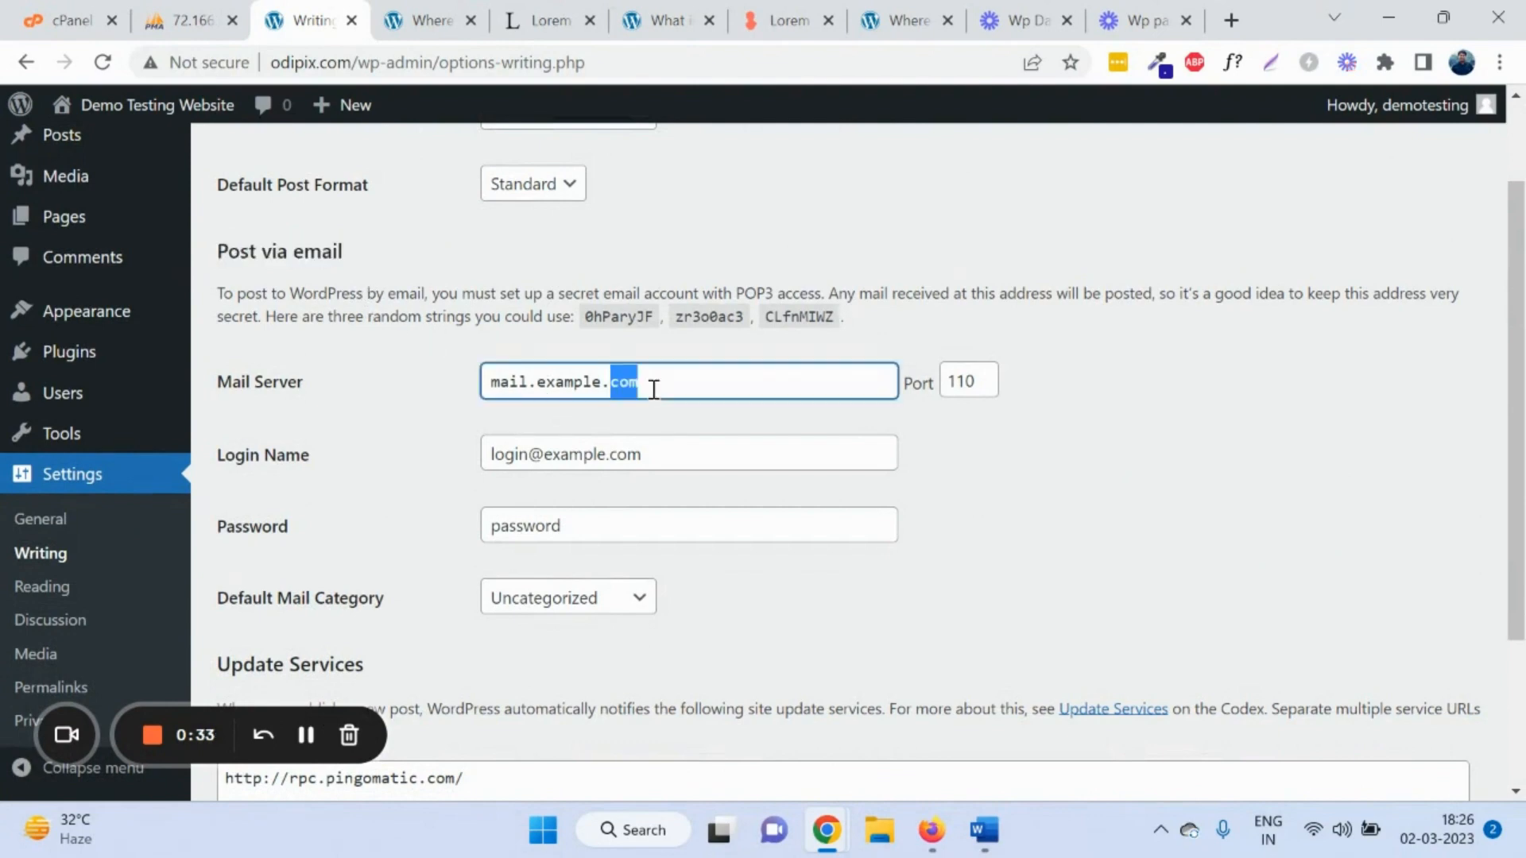
pyautogui.scroll(-3, 637, 395)
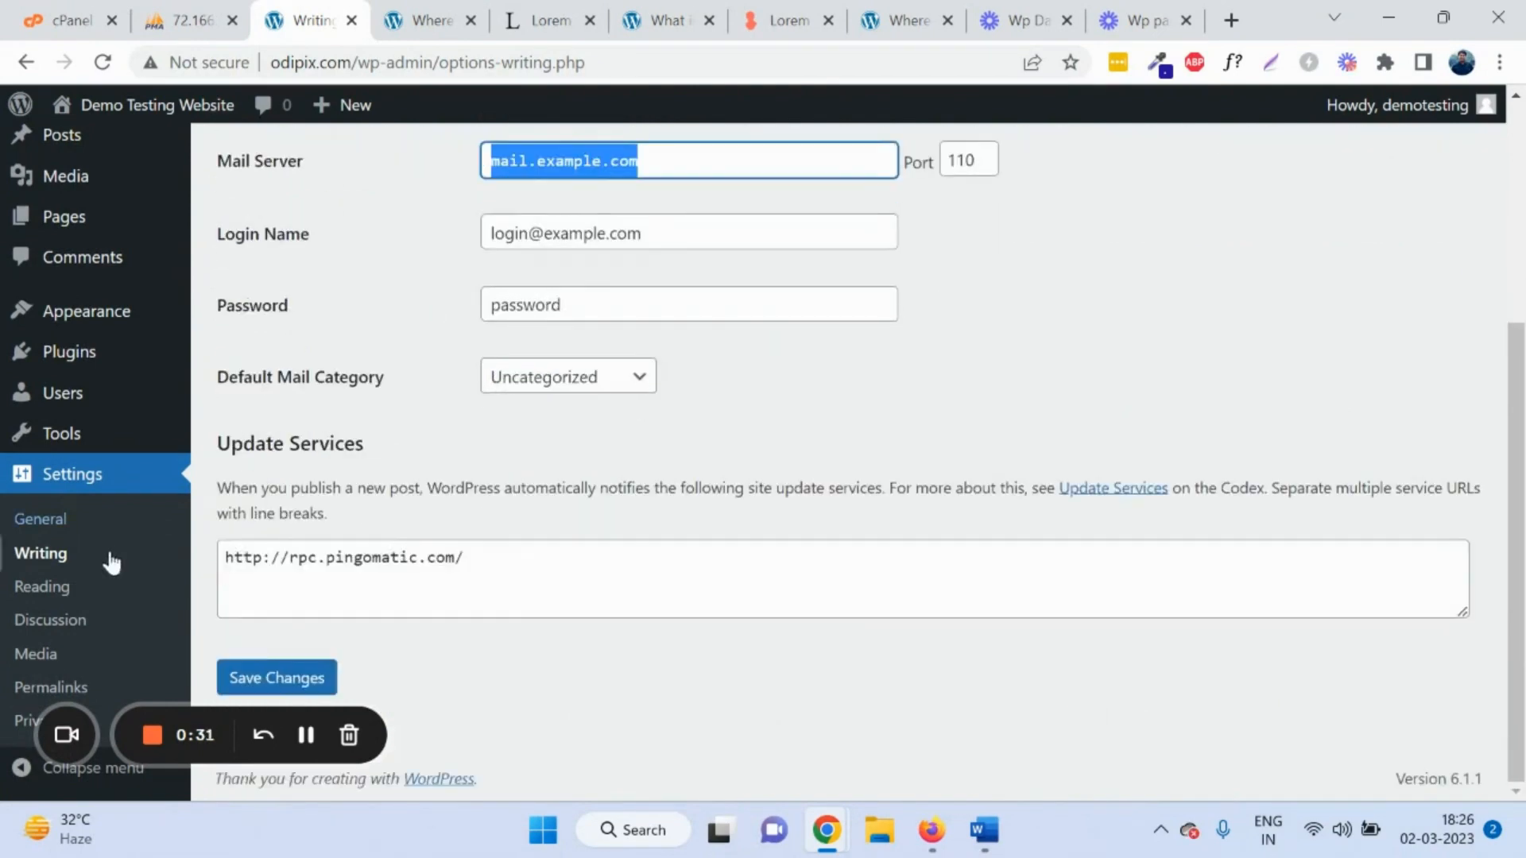
# Step: Review the Reading settings down to Search engine visibility, then move on to Discussion settings
pyautogui.click(67, 587)
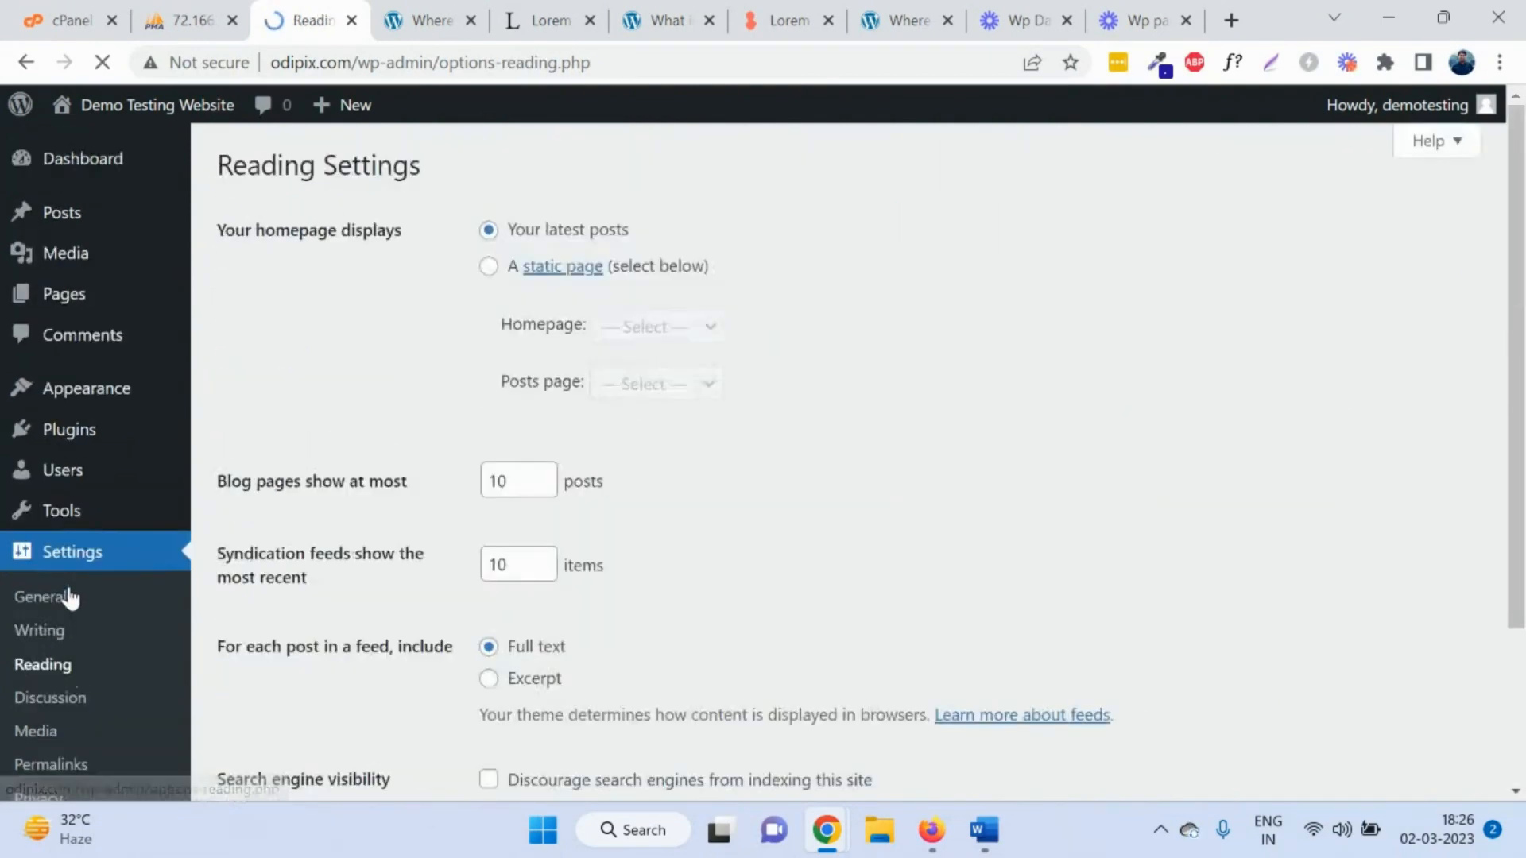
pyautogui.scroll(-3, 527, 284)
pyautogui.scroll(3, 374, 366)
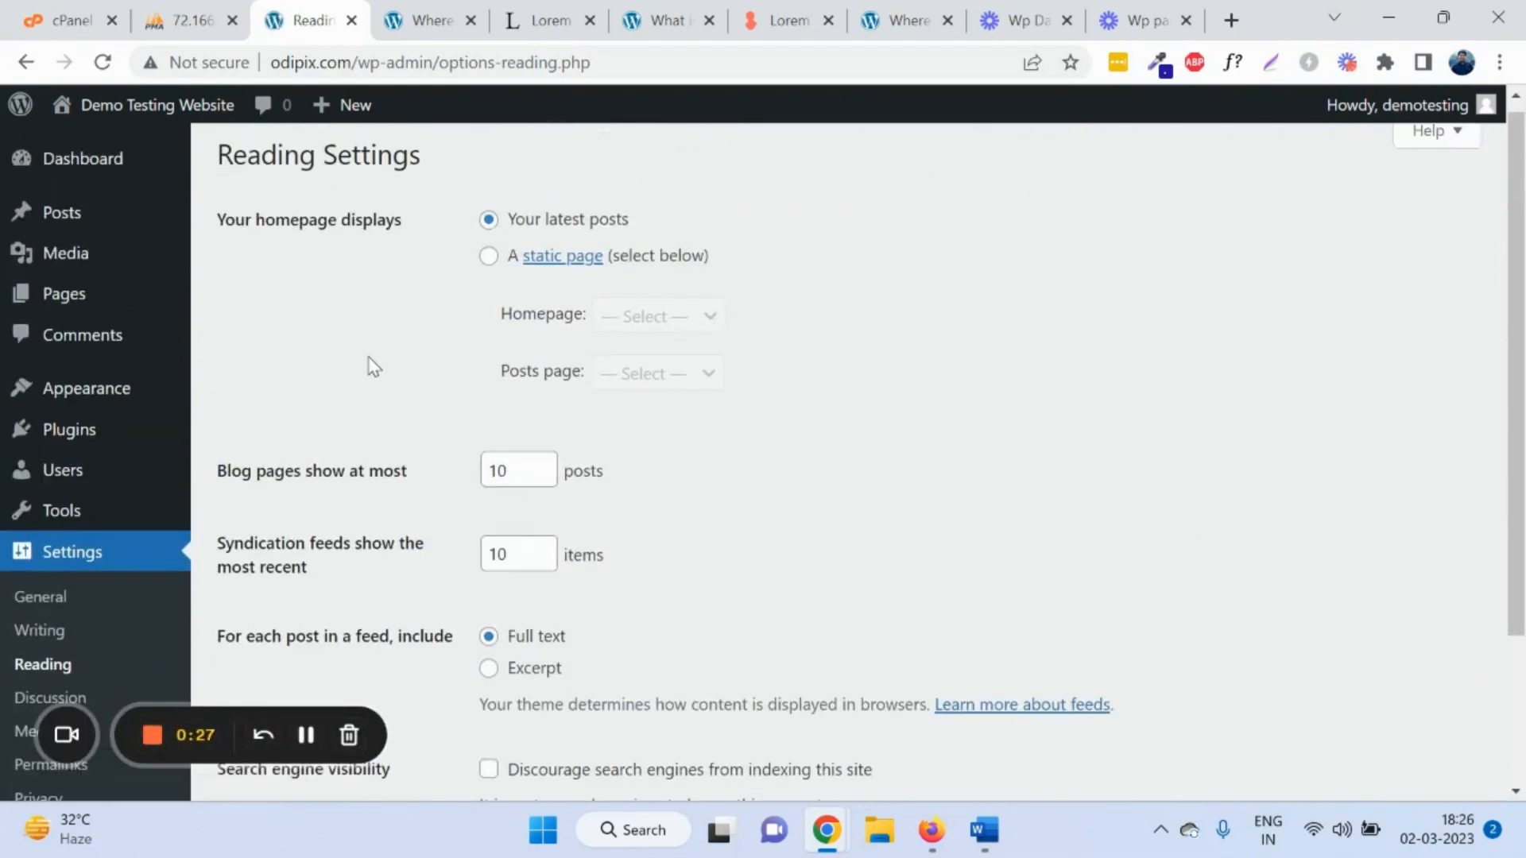
pyautogui.scroll(1, 374, 366)
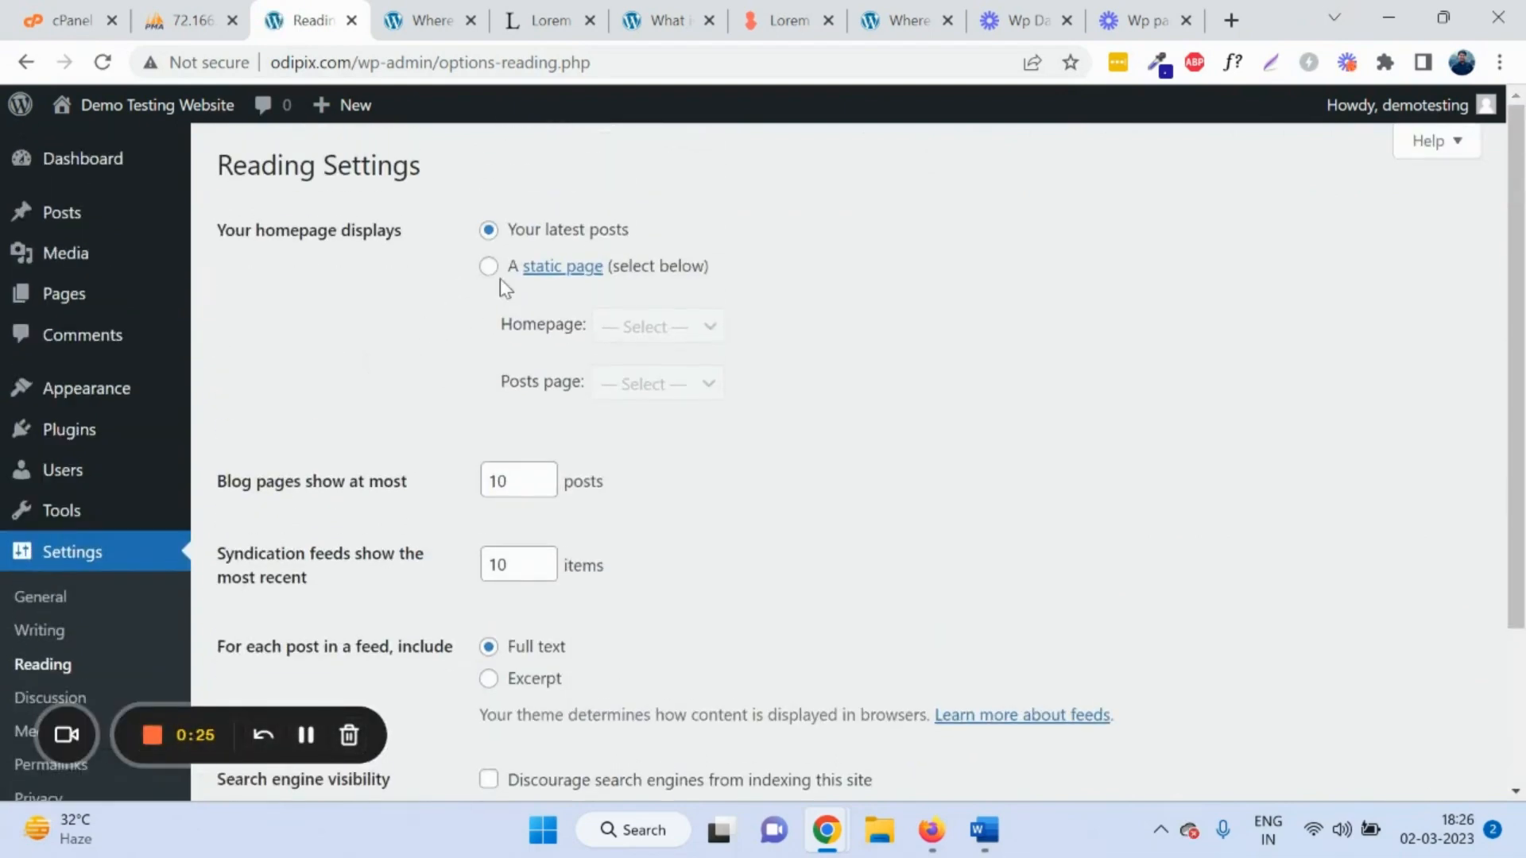
pyautogui.scroll(-3, 493, 282)
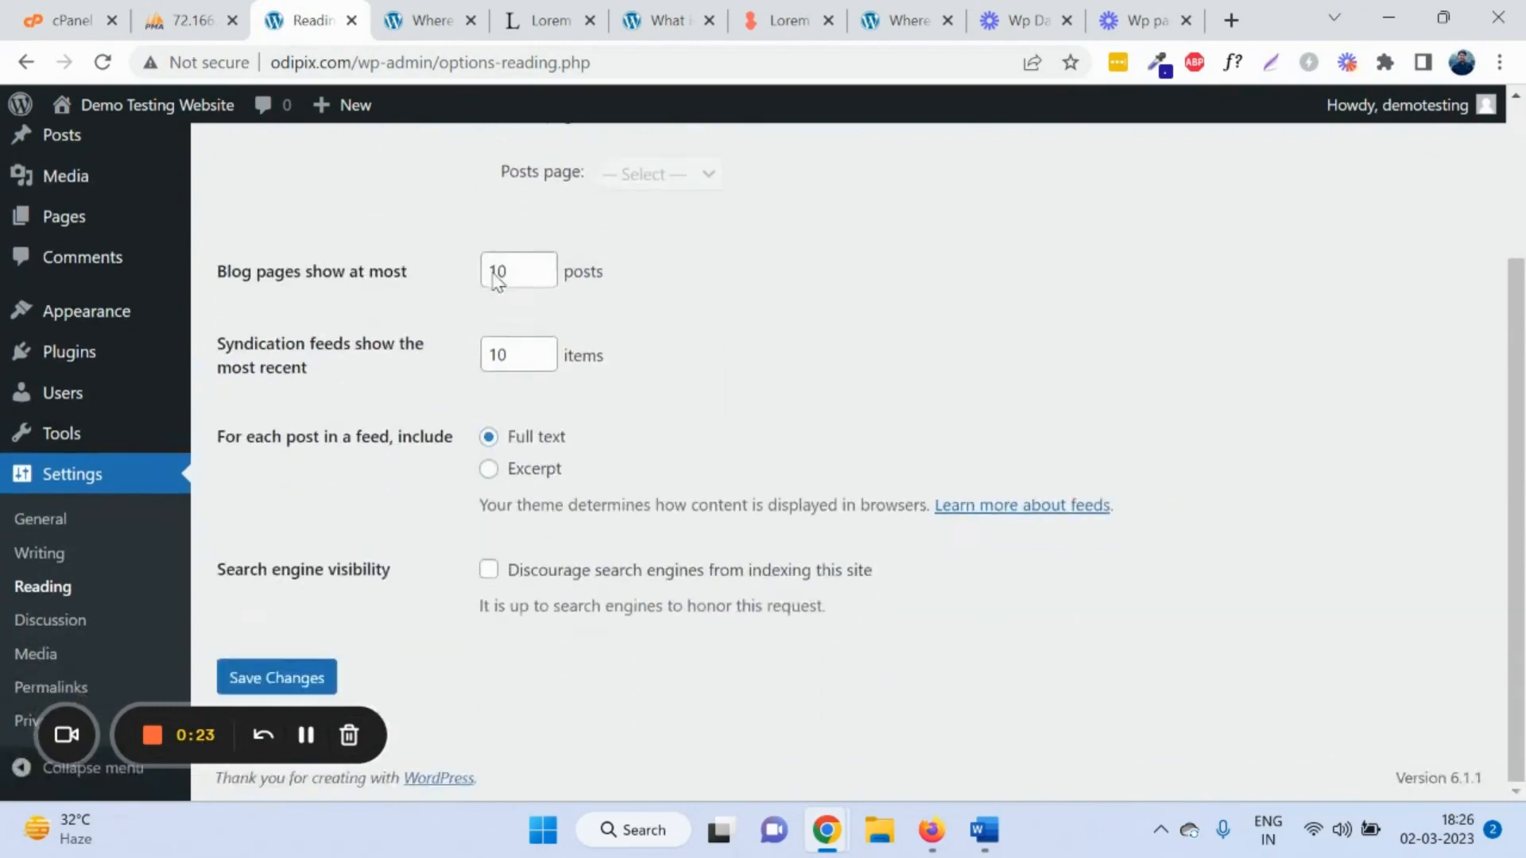
pyautogui.tripleClick(325, 566)
pyautogui.click(40, 628)
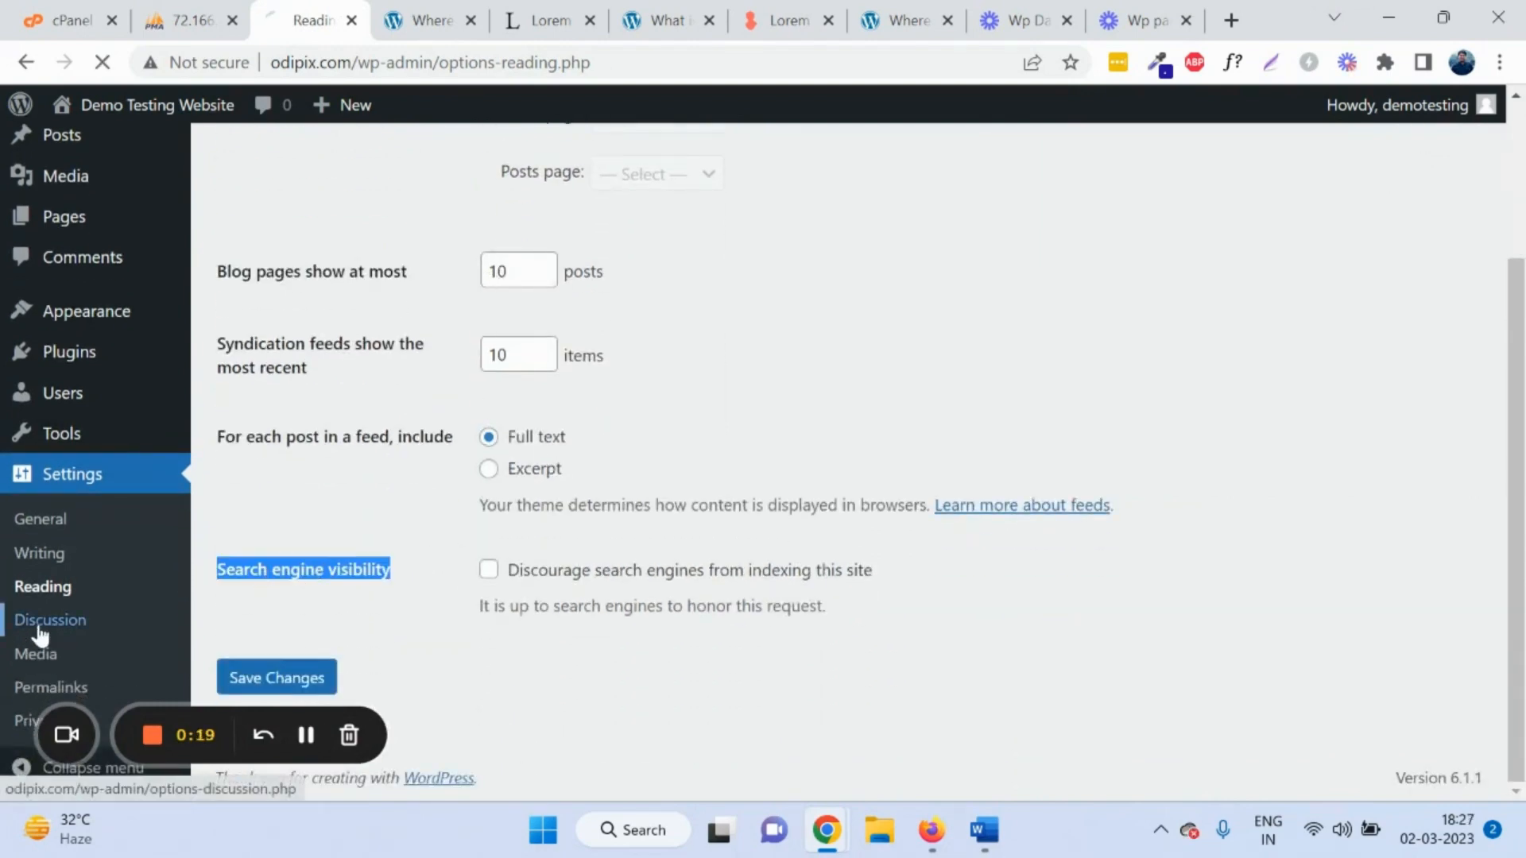
# Step: Scroll the Discussion settings to Comment Moderation, then go to Media settings with 150×150, 300×300, 1024×1024 sizes
pyautogui.scroll(-3, 199, 648)
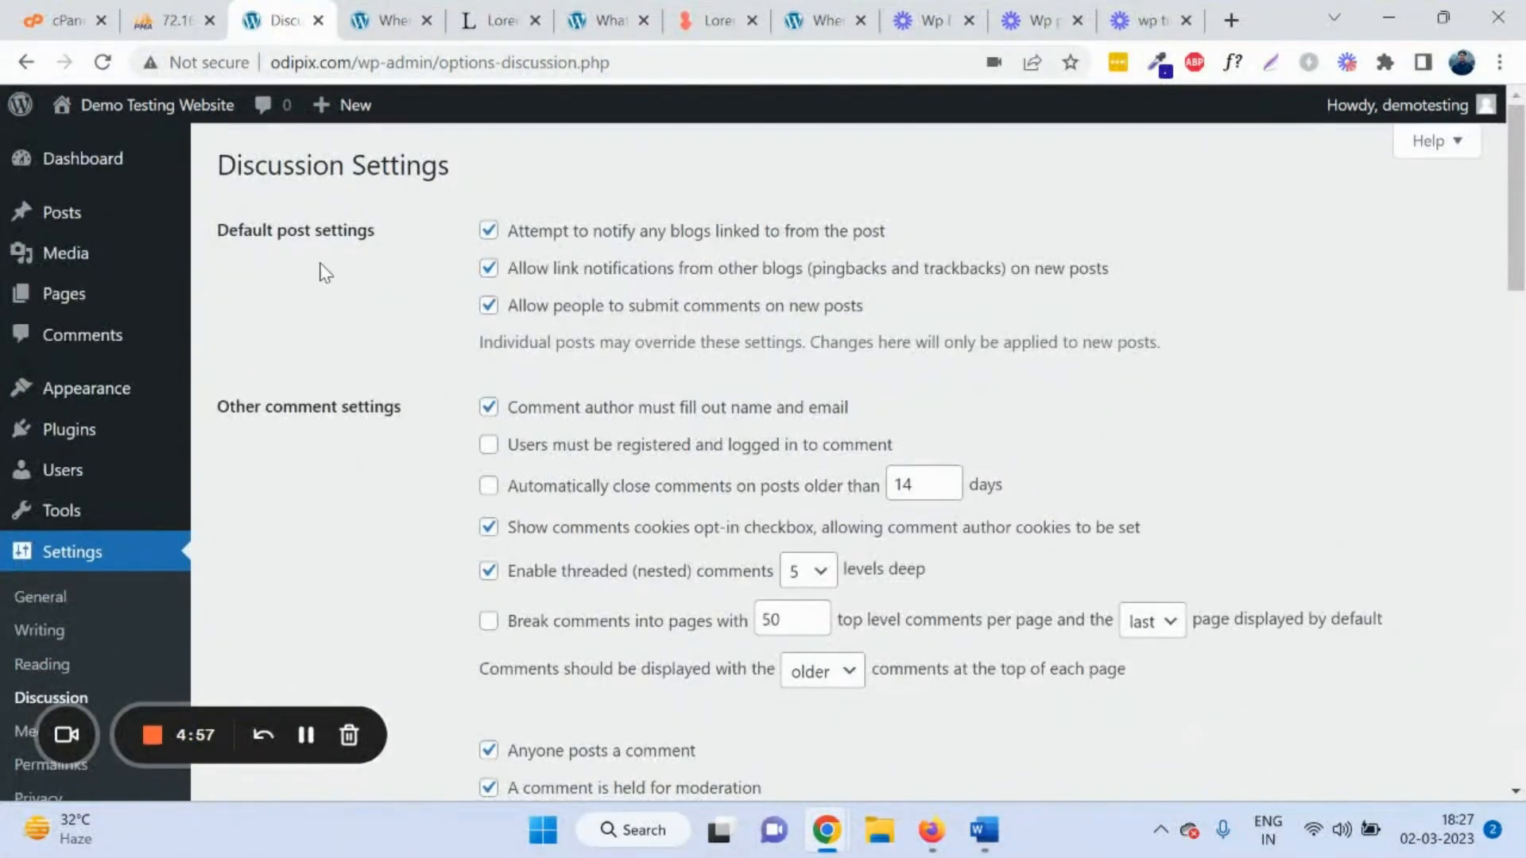
pyautogui.scroll(-5, 469, 424)
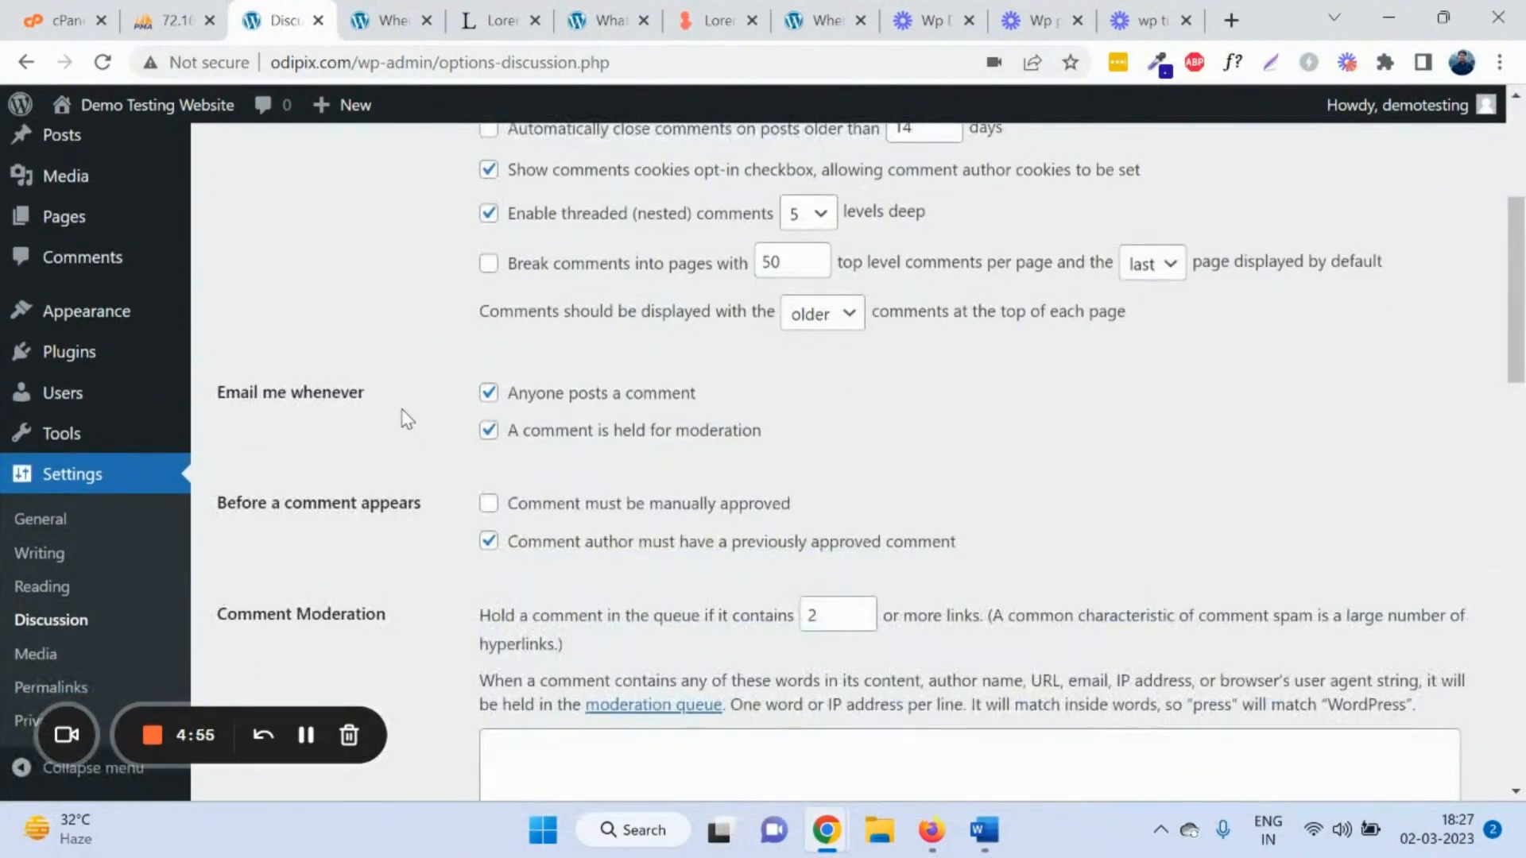
pyautogui.scroll(-10, 407, 419)
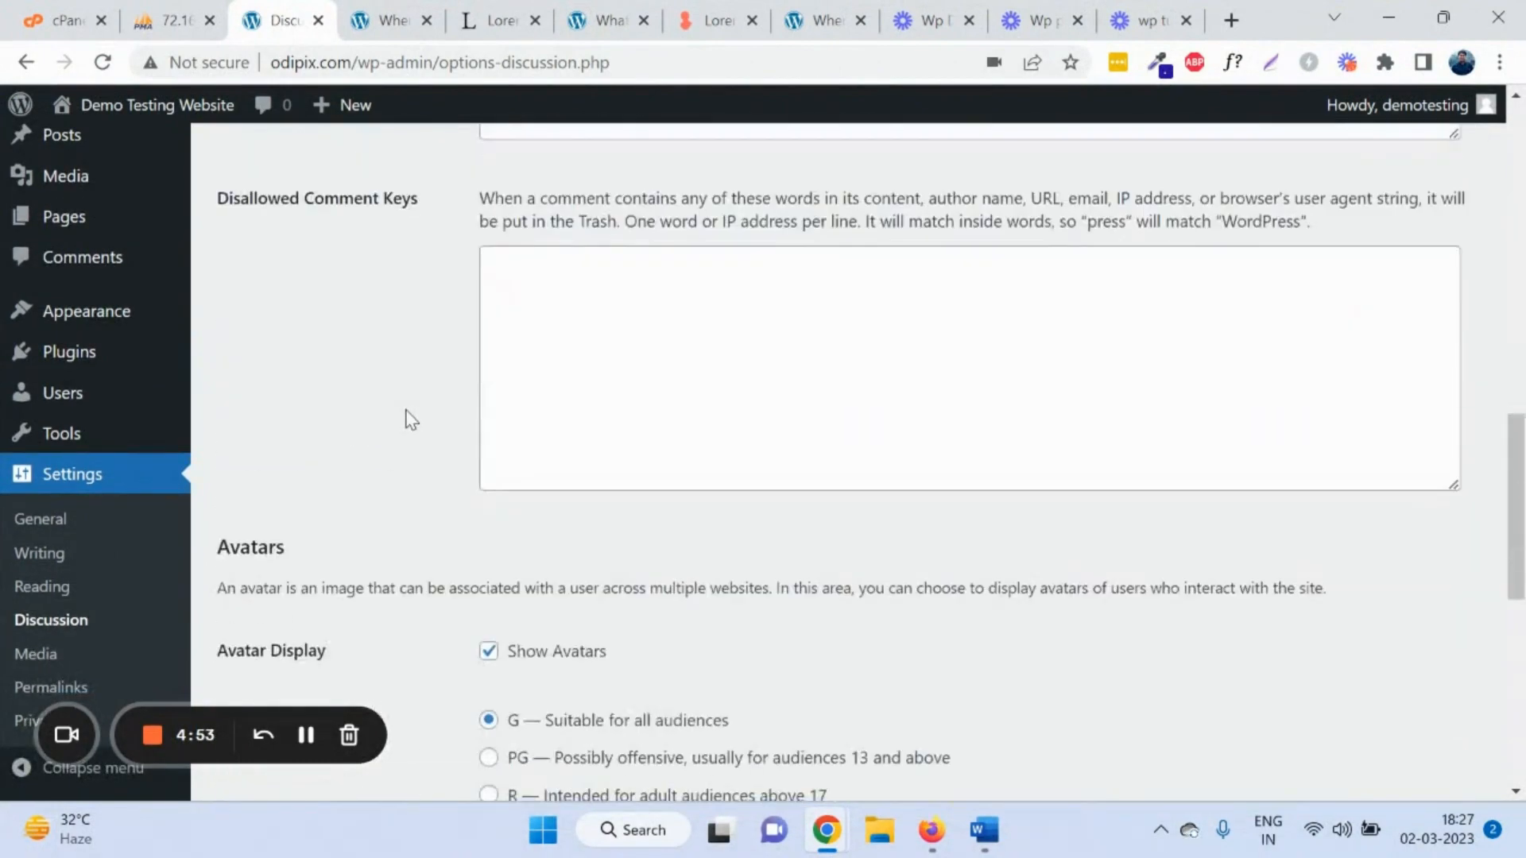
pyautogui.scroll(9, 410, 417)
pyautogui.scroll(6, 409, 417)
pyautogui.scroll(-6, 404, 407)
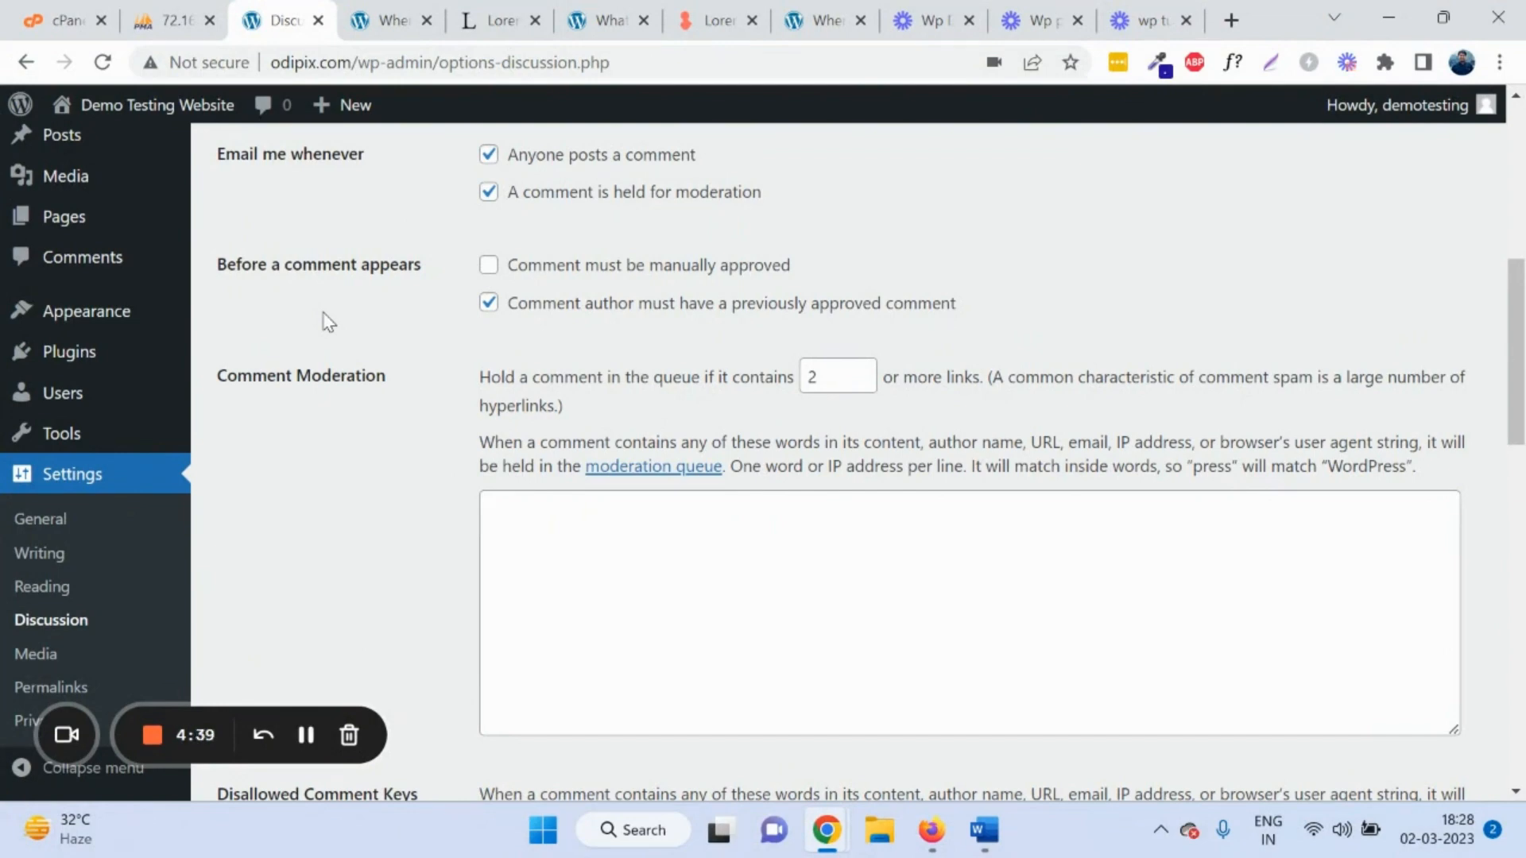
pyautogui.scroll(1, 318, 318)
pyautogui.scroll(-4, 350, 322)
pyautogui.scroll(6, 378, 334)
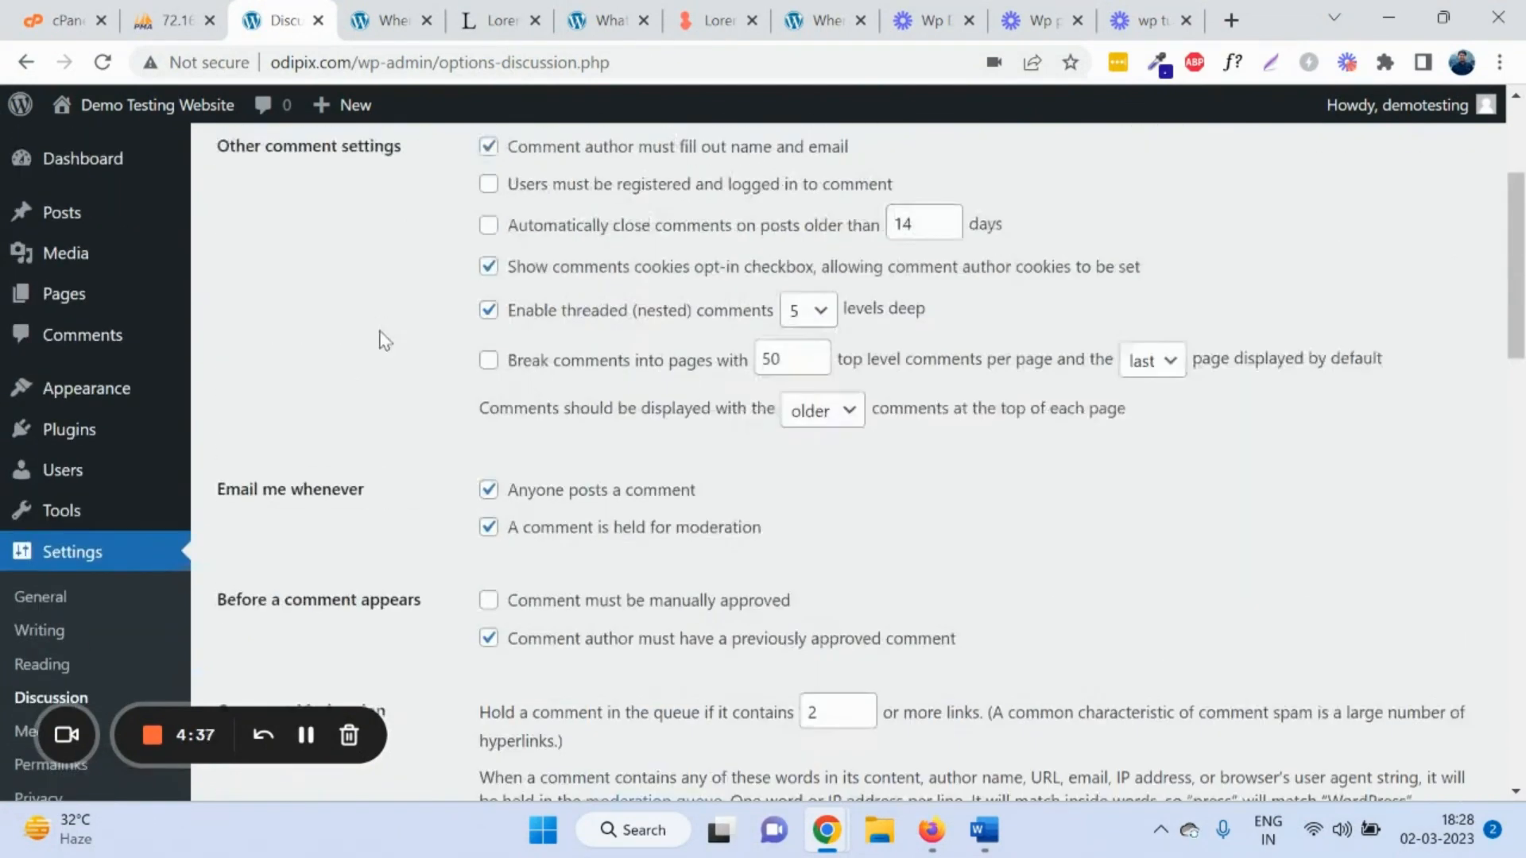
pyautogui.scroll(-7, 373, 338)
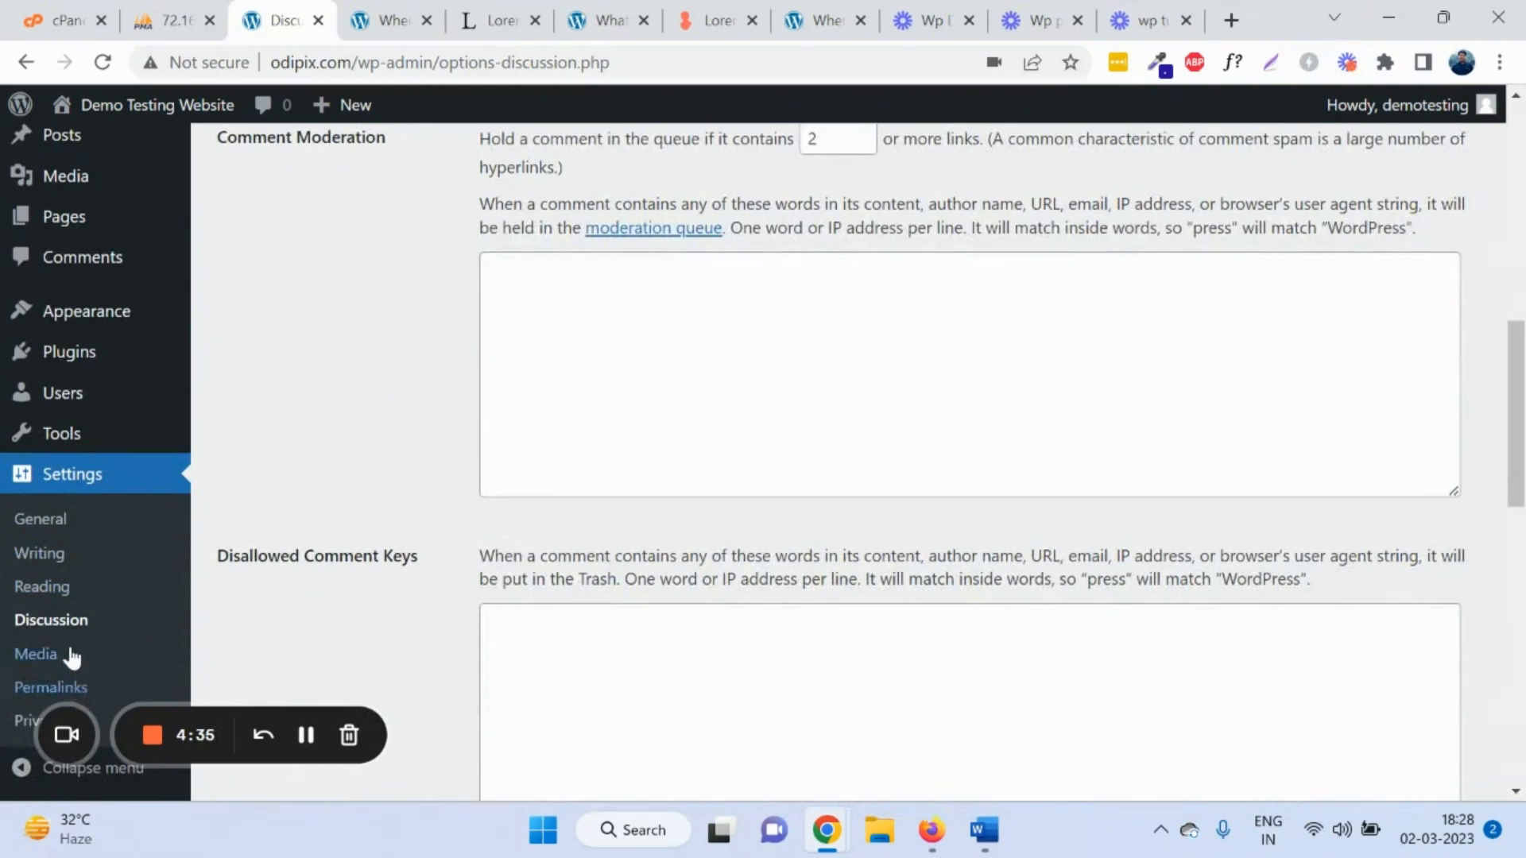
pyautogui.scroll(-4, 64, 653)
pyautogui.click(48, 654)
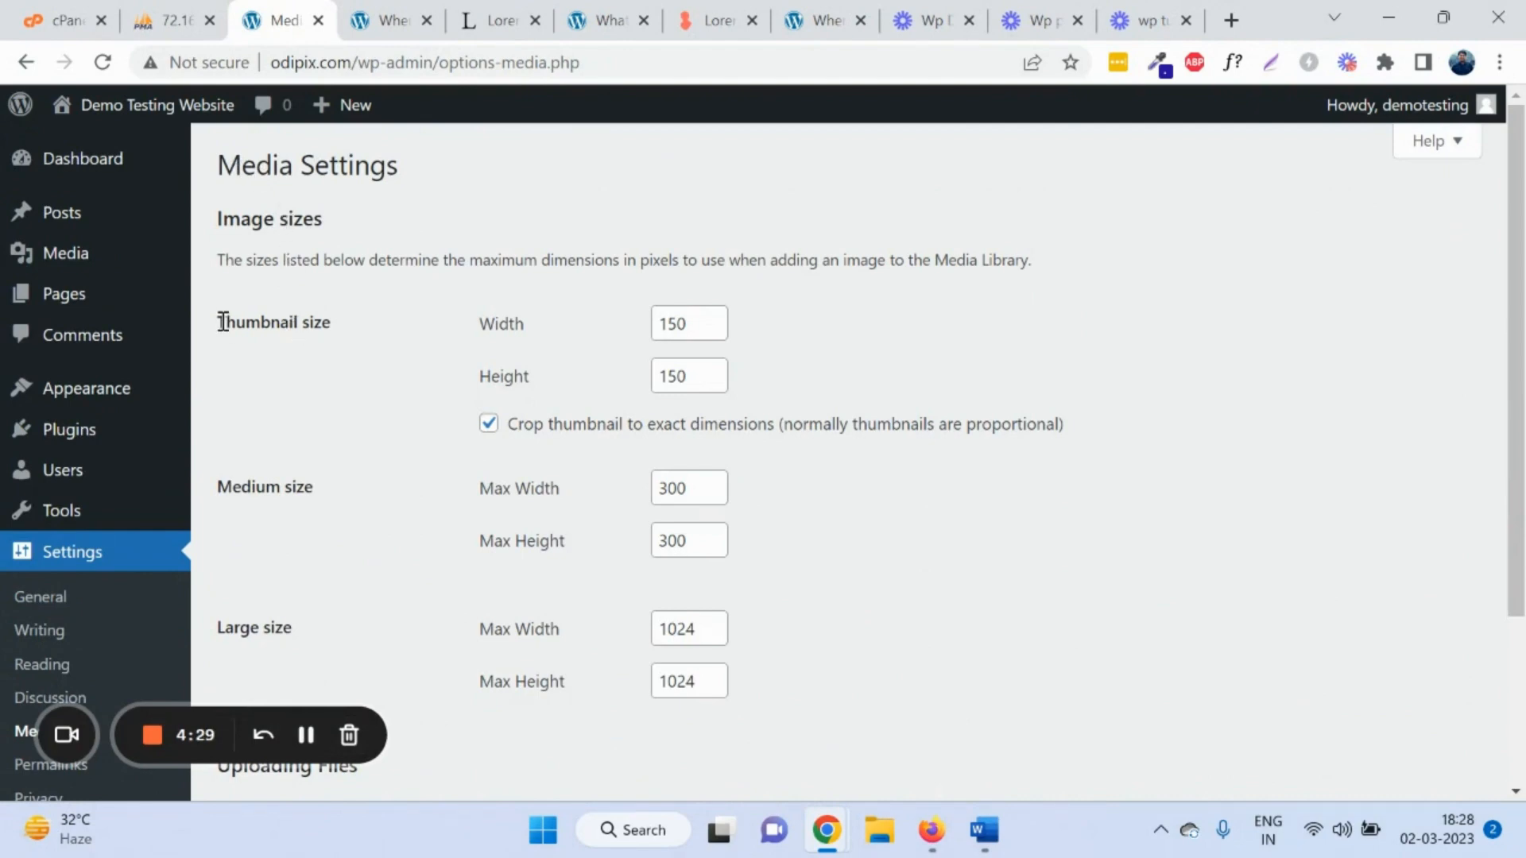
pyautogui.moveTo(221, 319); pyautogui.dragTo(350, 321)
pyautogui.scroll(-2, 607, 296)
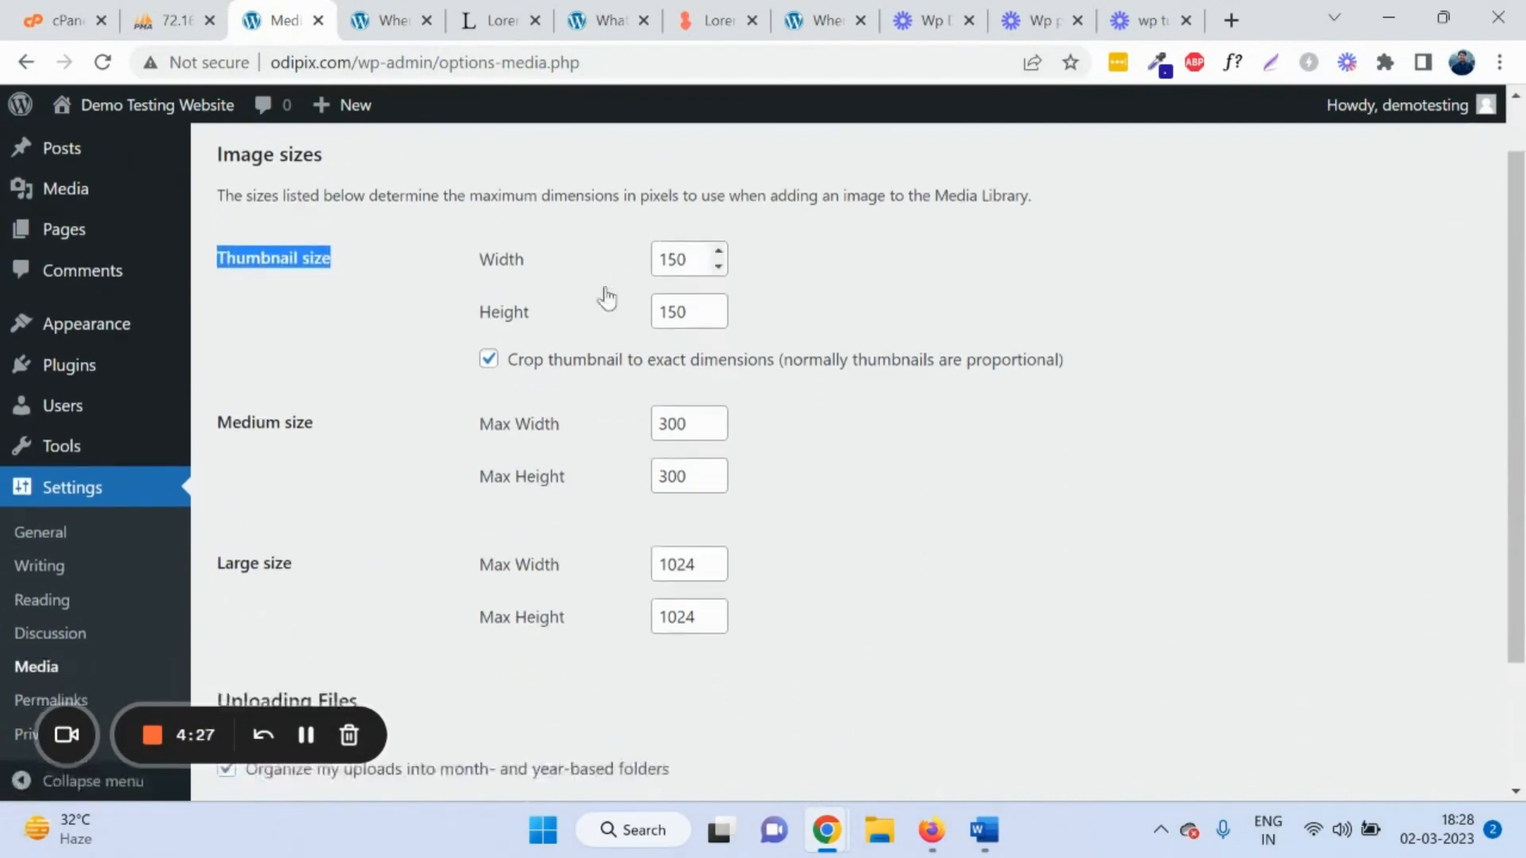
pyautogui.scroll(2, 398, 329)
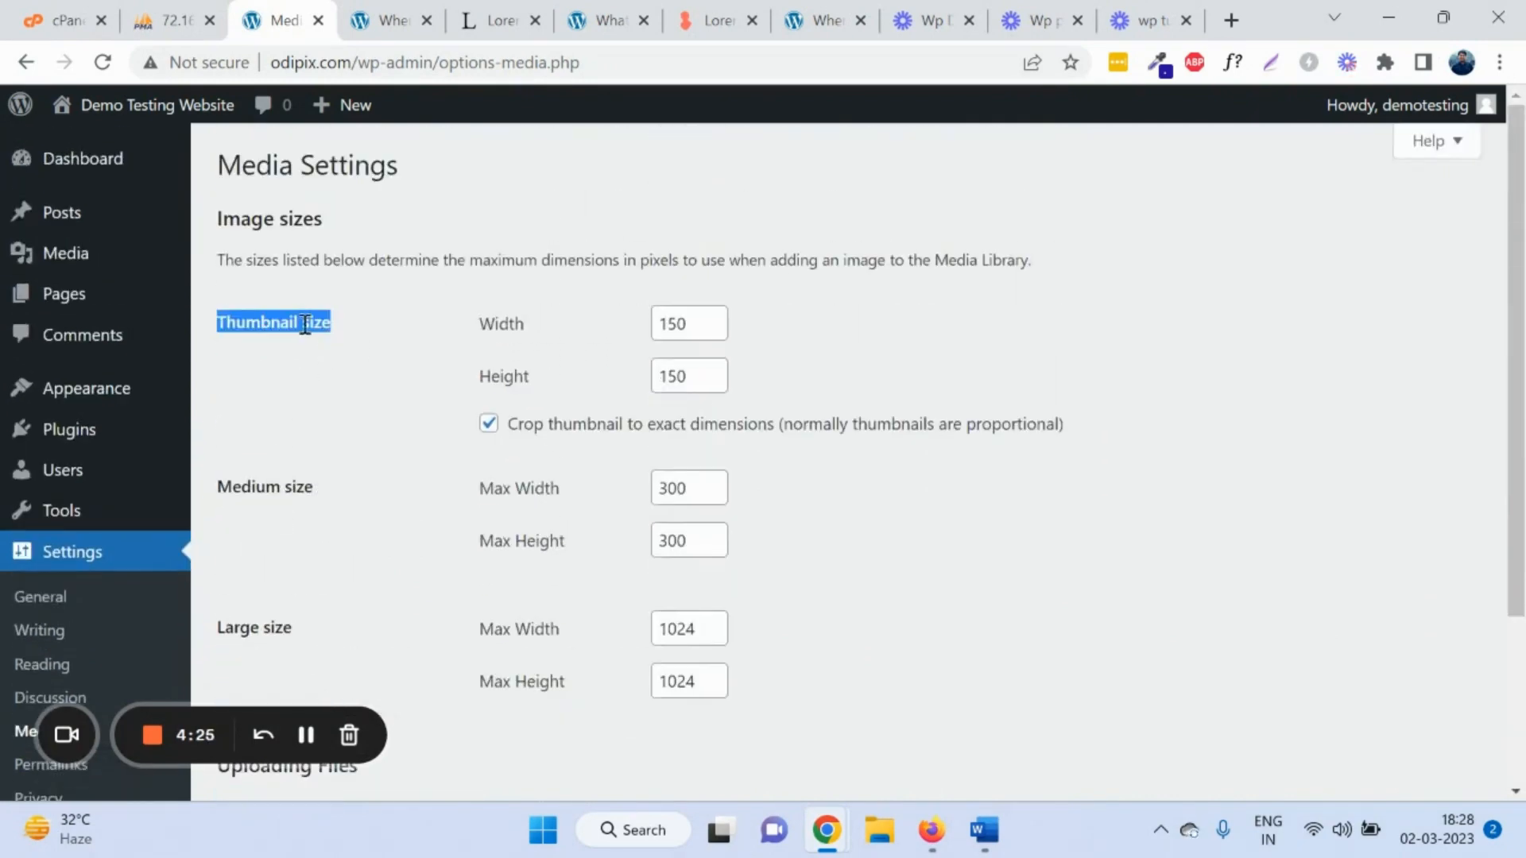
pyautogui.doubleClick(251, 494)
pyautogui.scroll(-1, 277, 507)
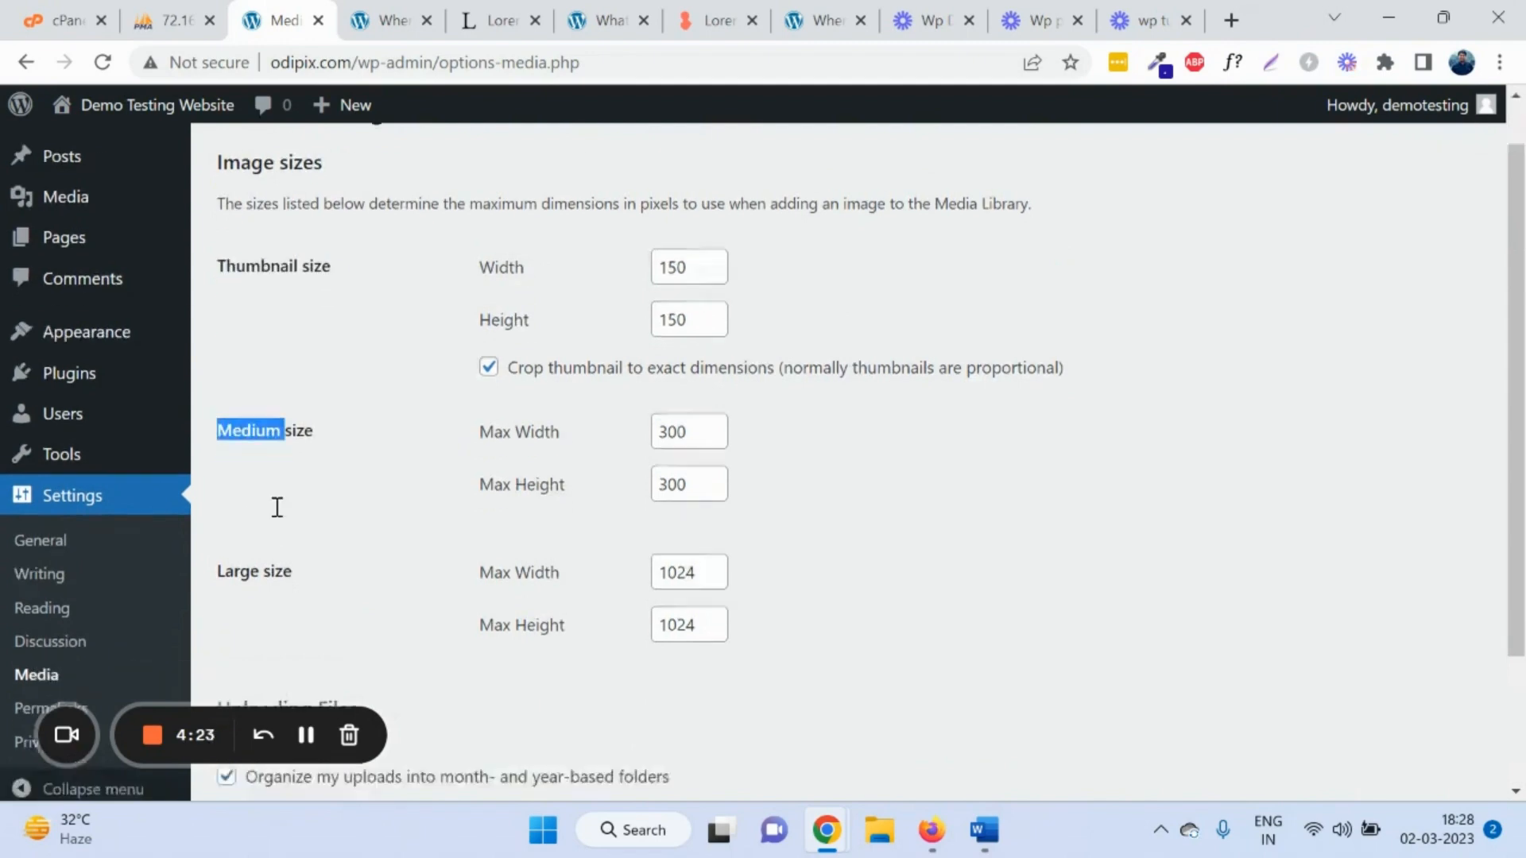
pyautogui.scroll(-3, 277, 507)
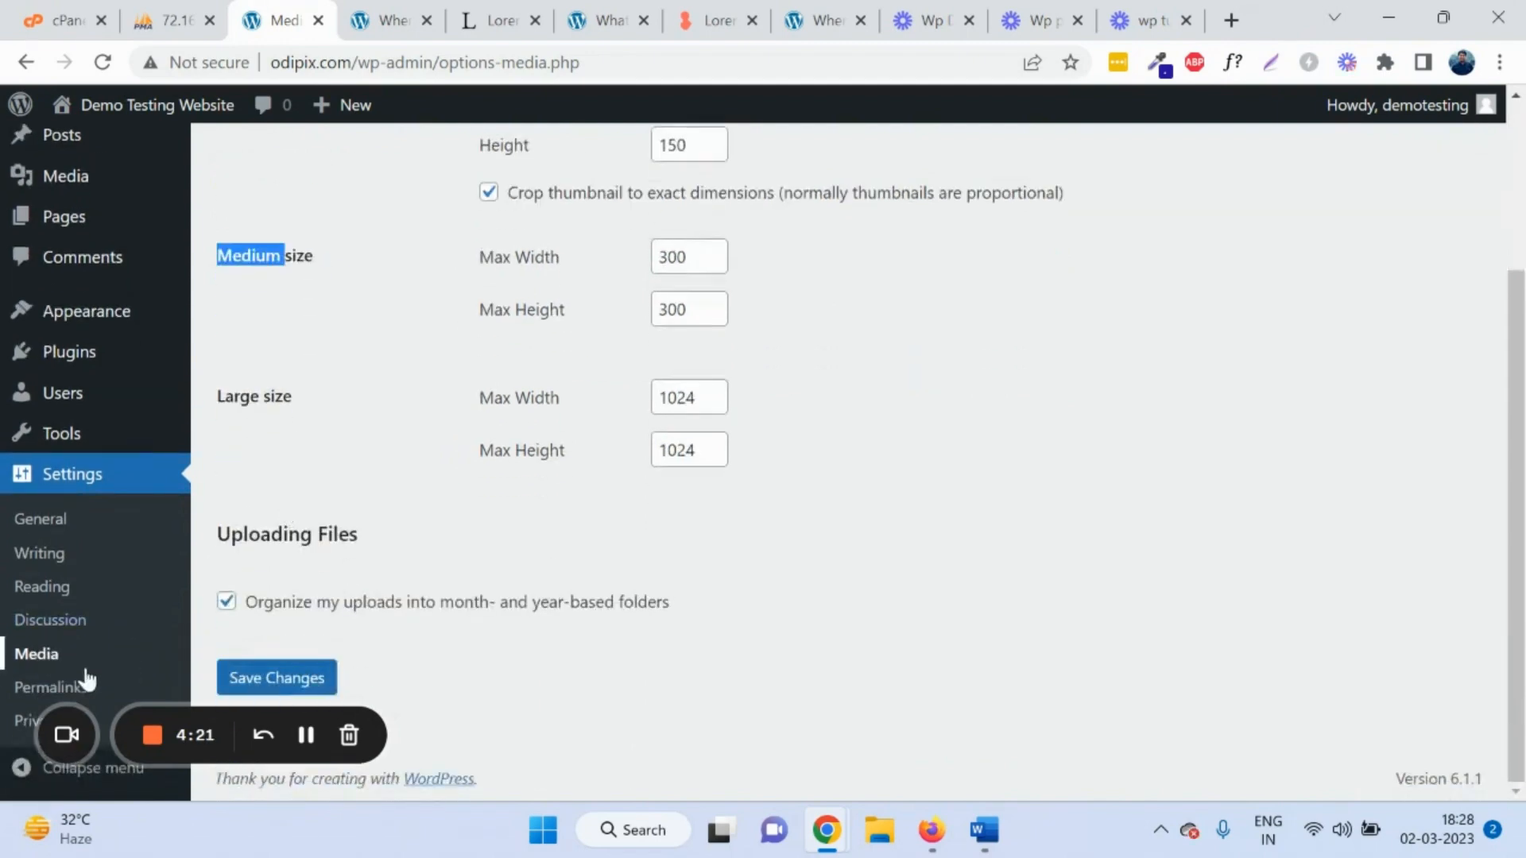
# Step: Open Permalink settings, then view the What is Lorem Ipsum? post on the live site
pyautogui.click(30, 689)
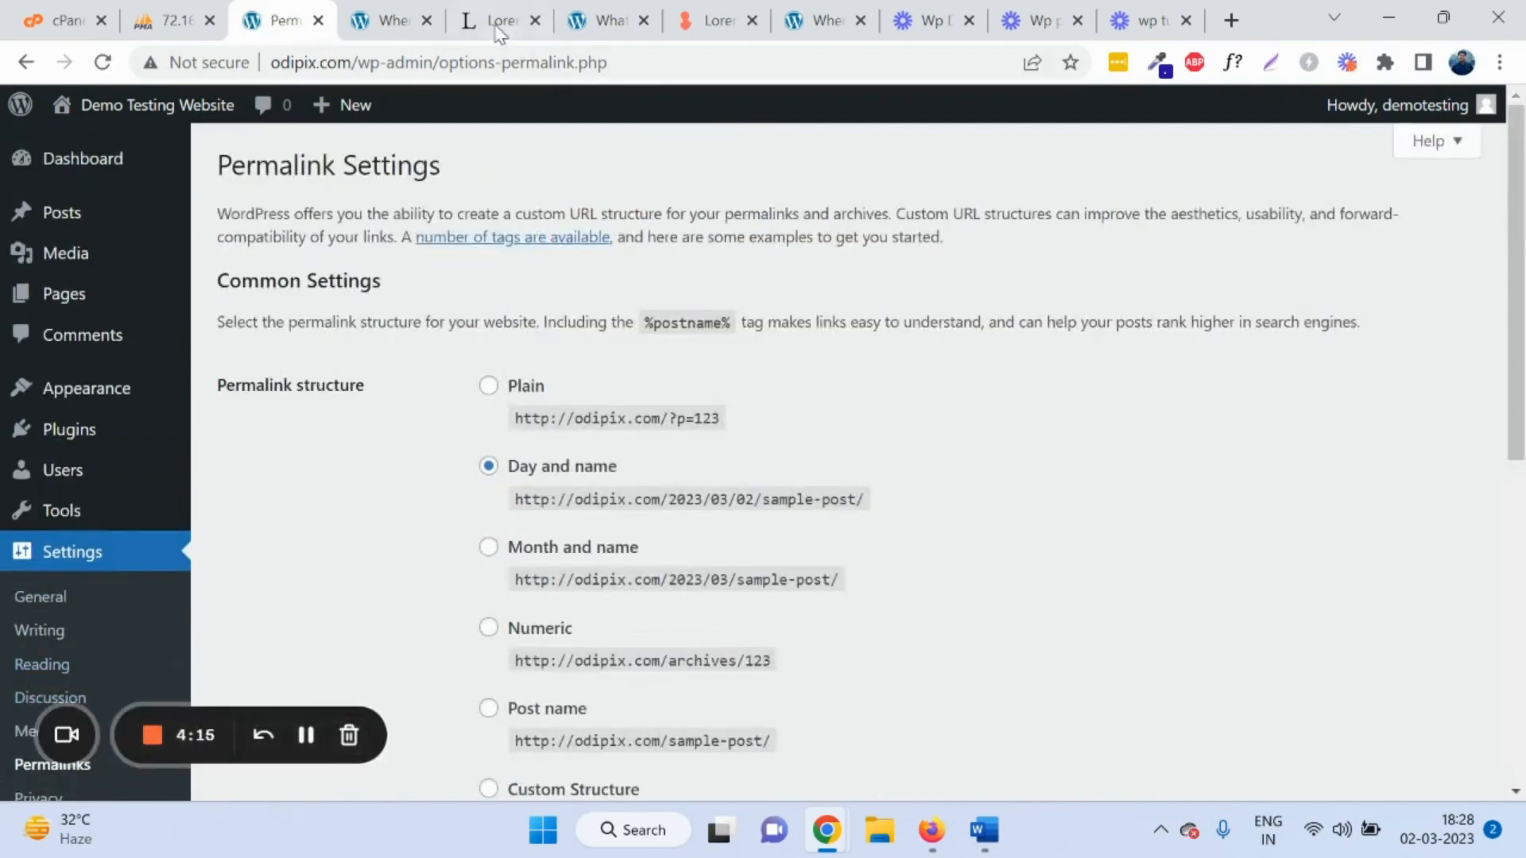
pyautogui.click(384, 19)
pyautogui.click(199, 203)
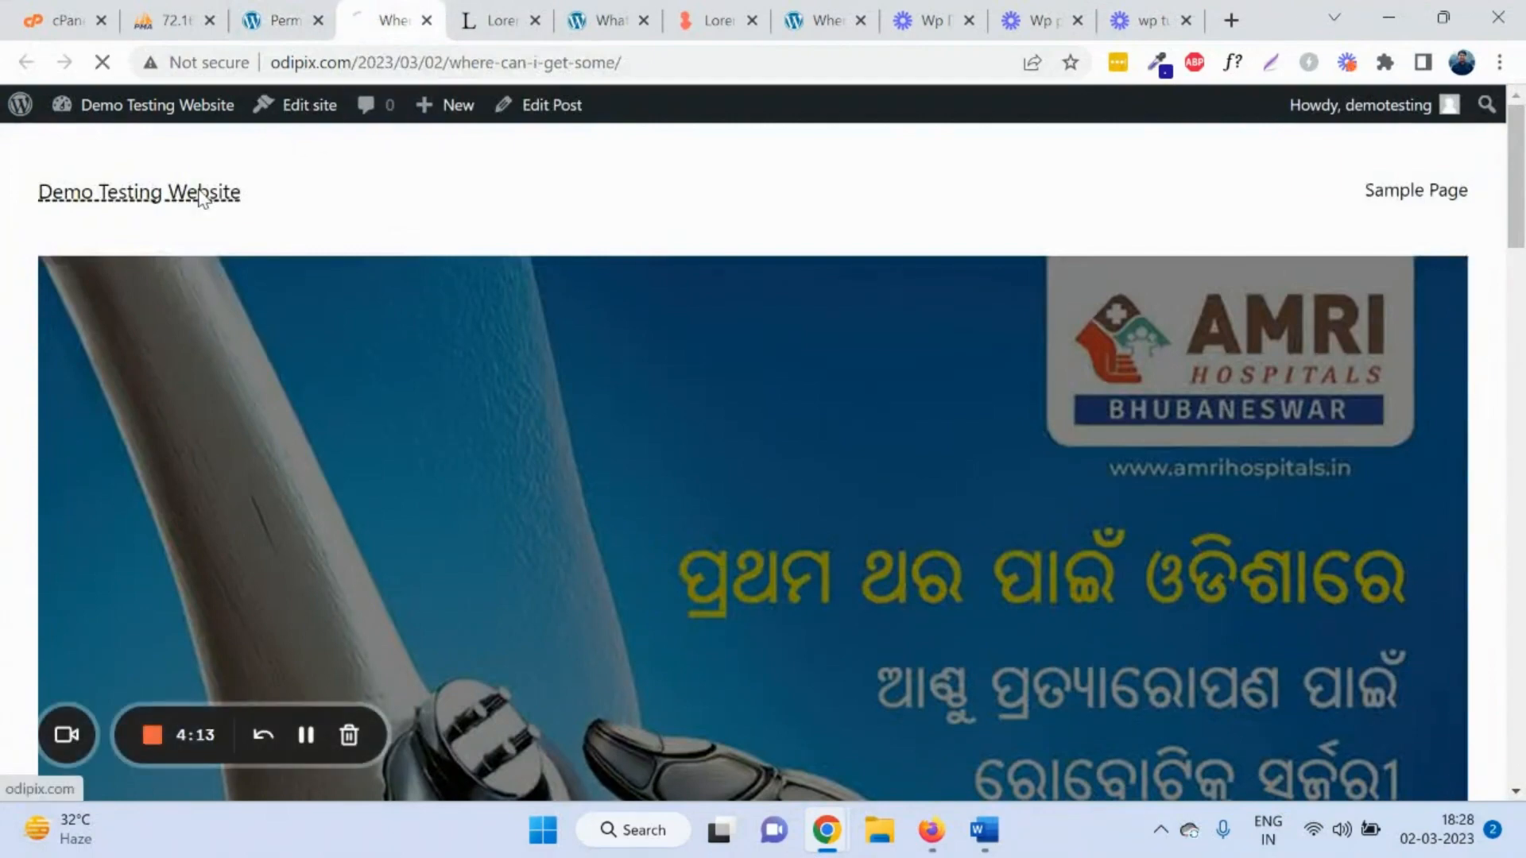
pyautogui.scroll(-3, 562, 385)
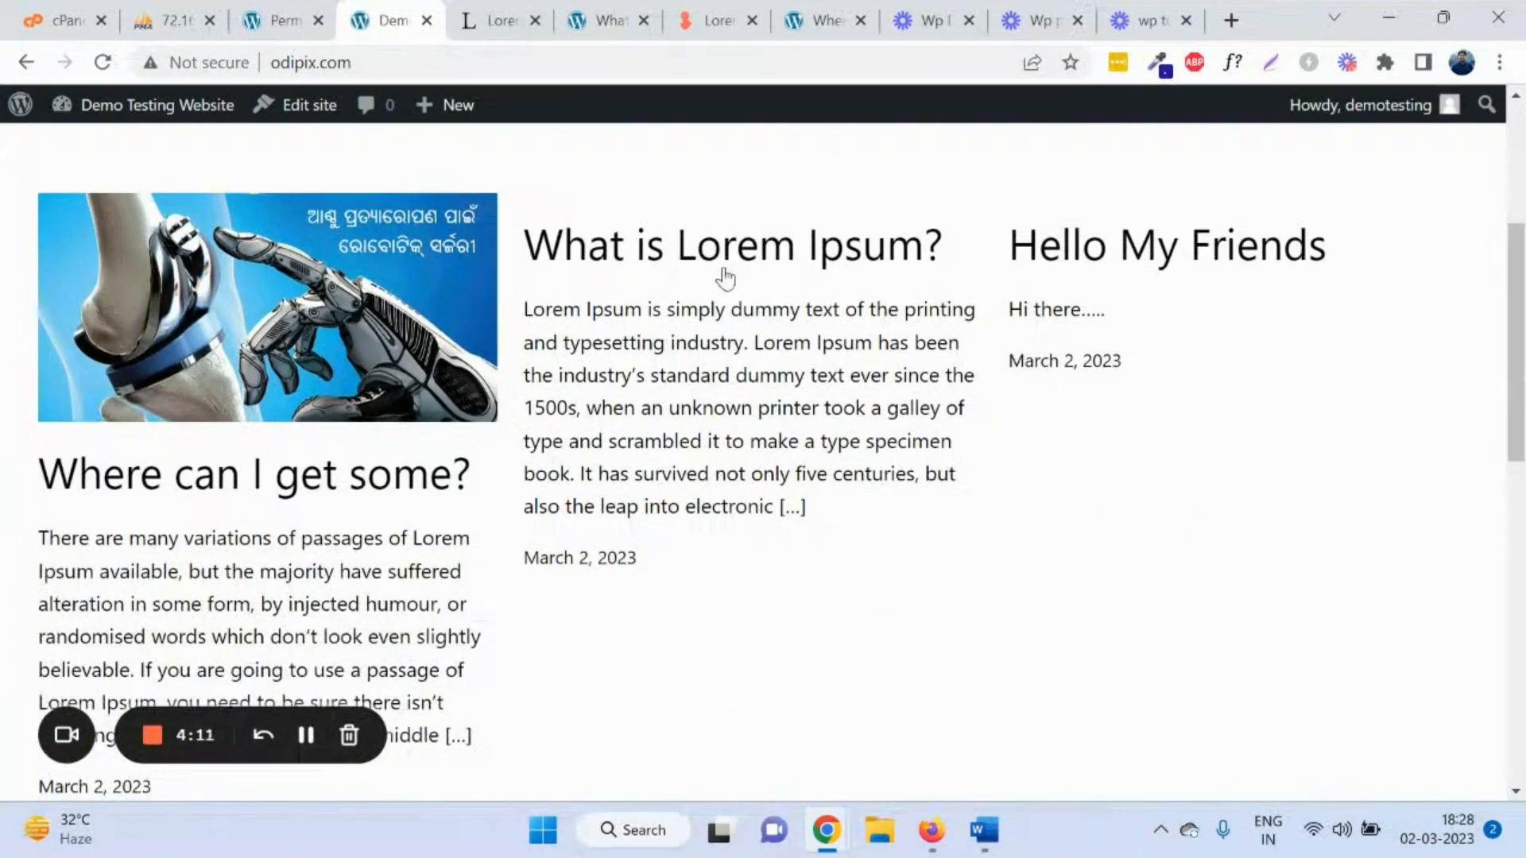
pyautogui.click(732, 256)
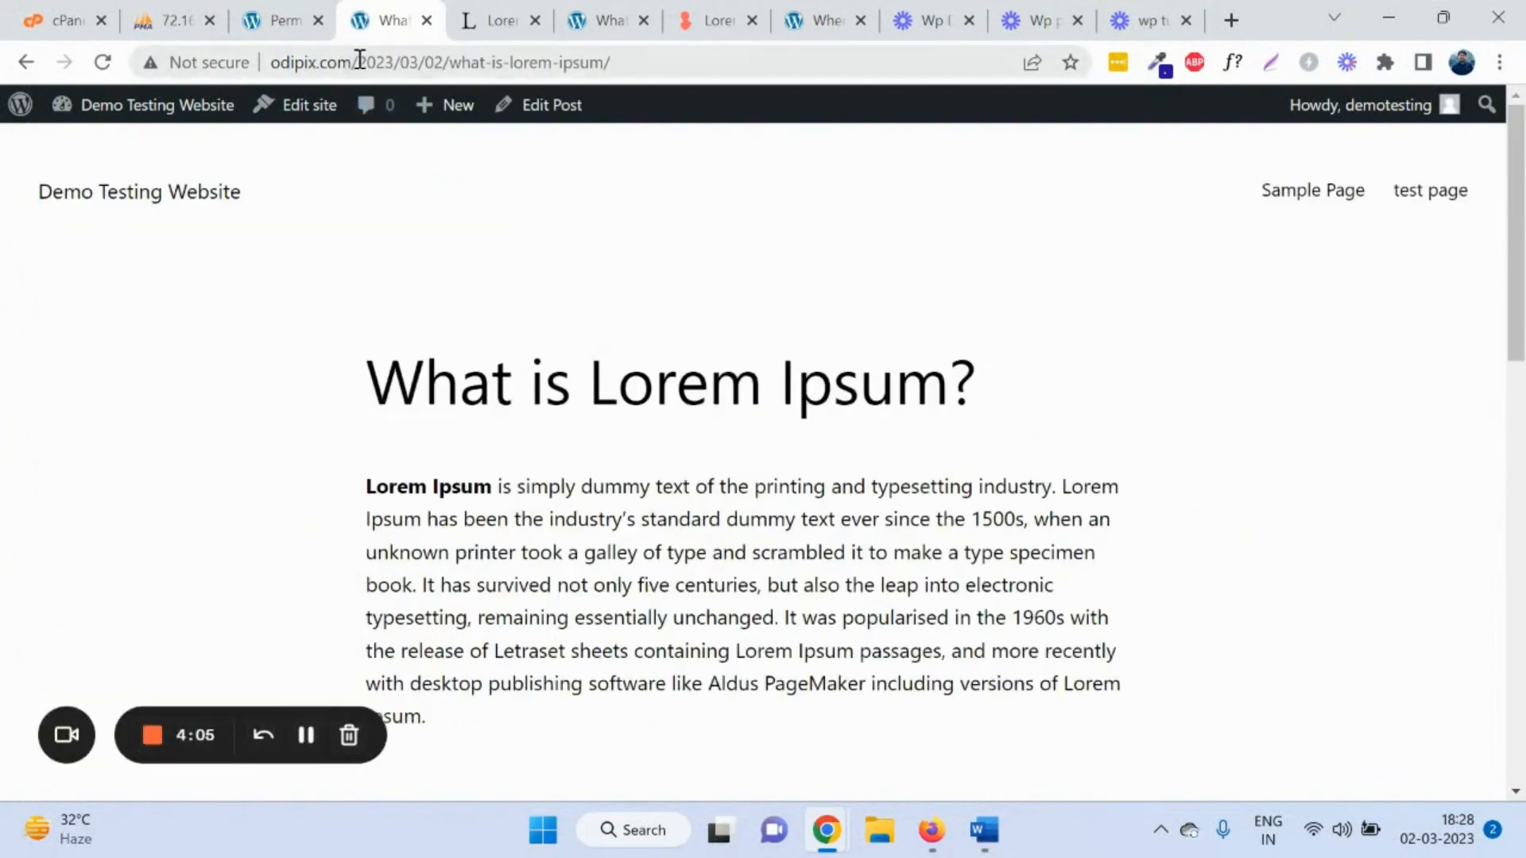
# Step: Highlight the date and post-name parts of the post's web address
pyautogui.click(359, 61)
pyautogui.click(359, 61)
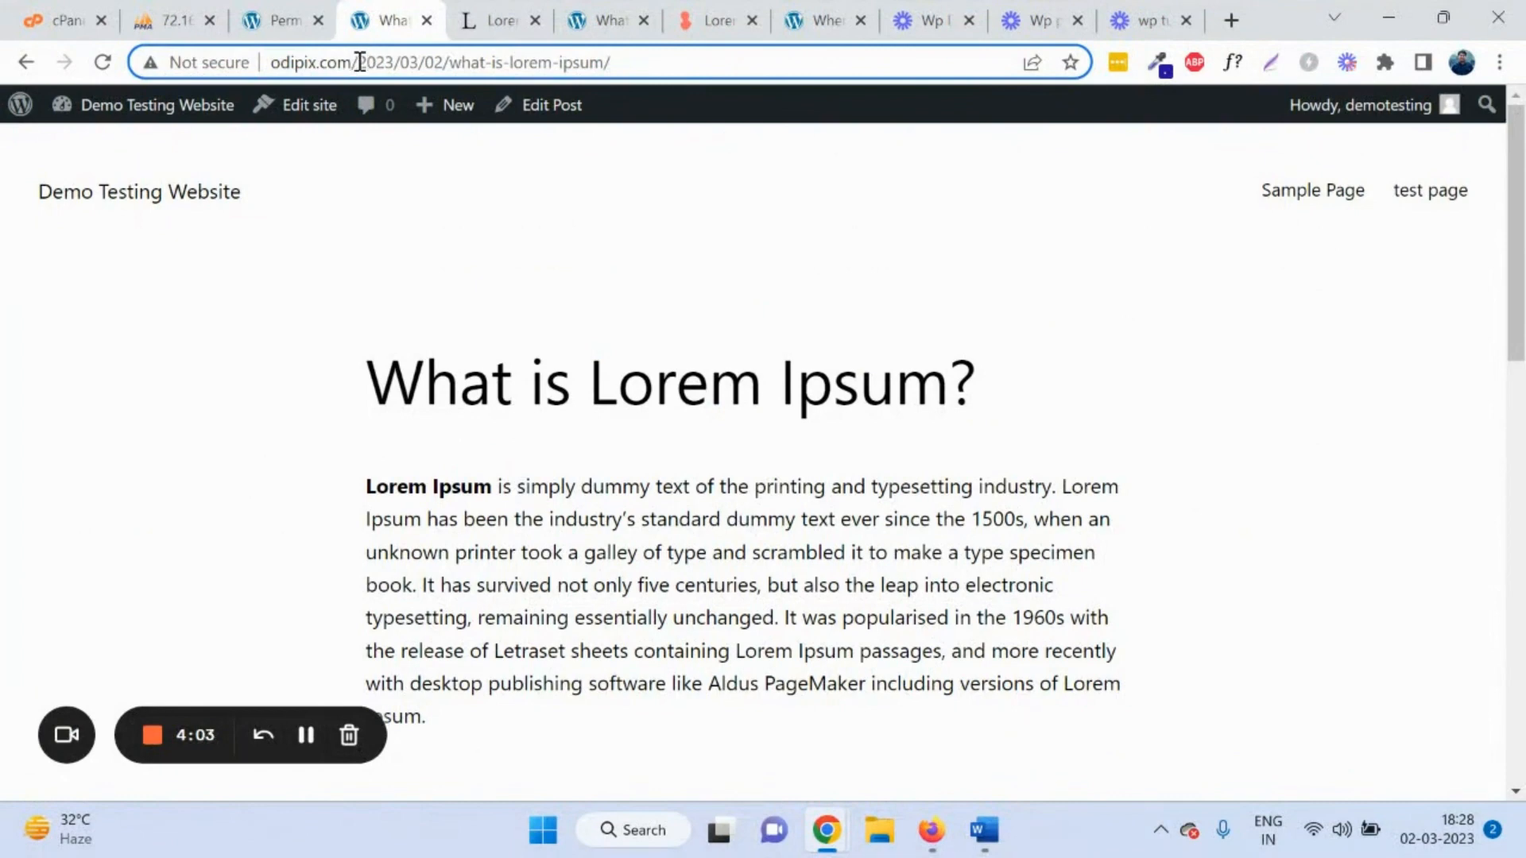
pyautogui.moveTo(371, 61); pyautogui.dragTo(445, 64)
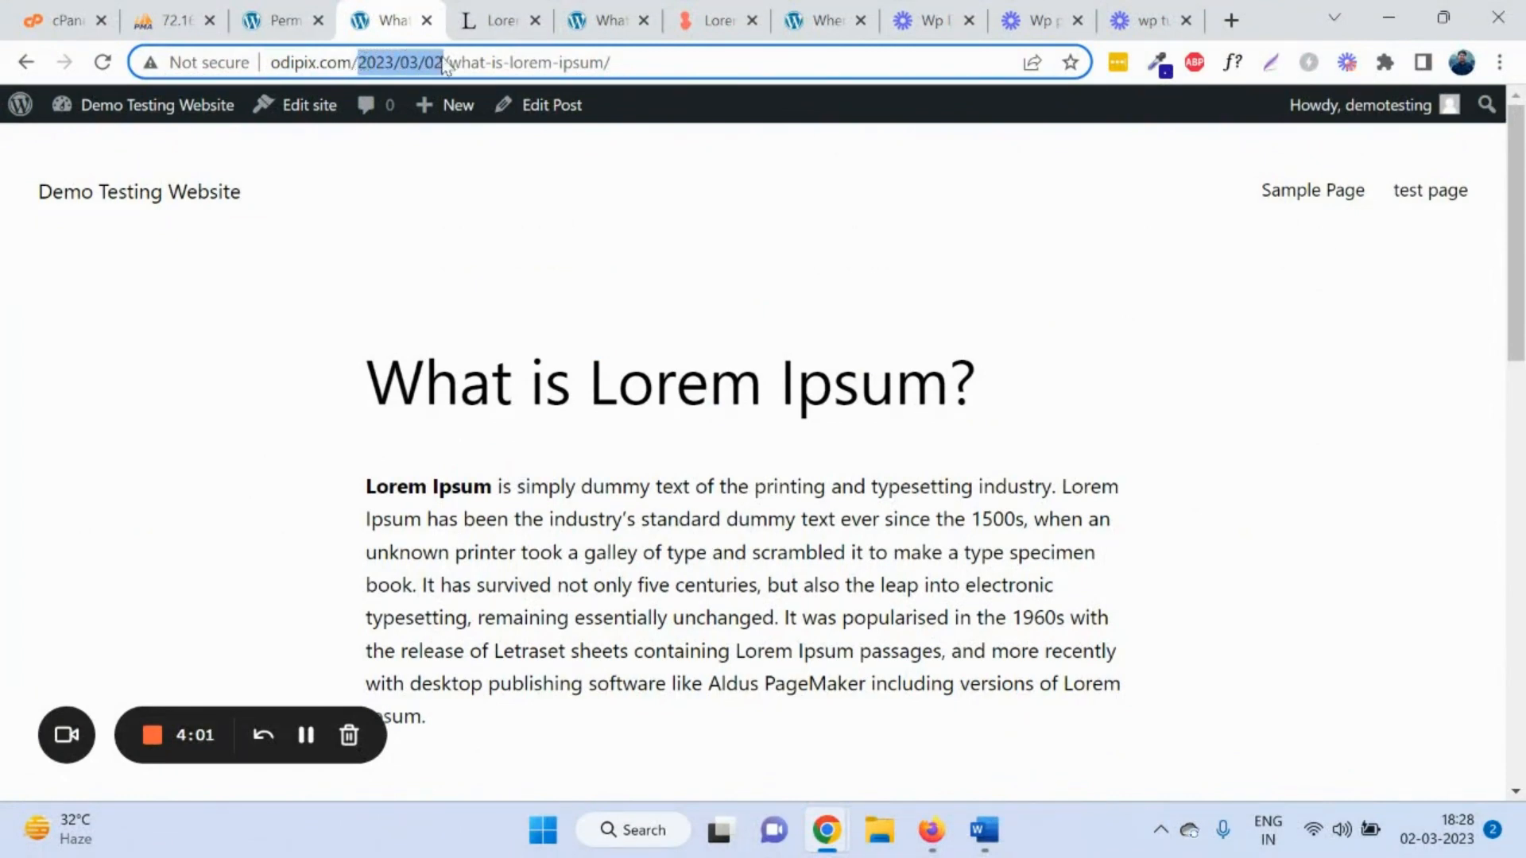
pyautogui.moveTo(612, 62); pyautogui.dragTo(449, 62)
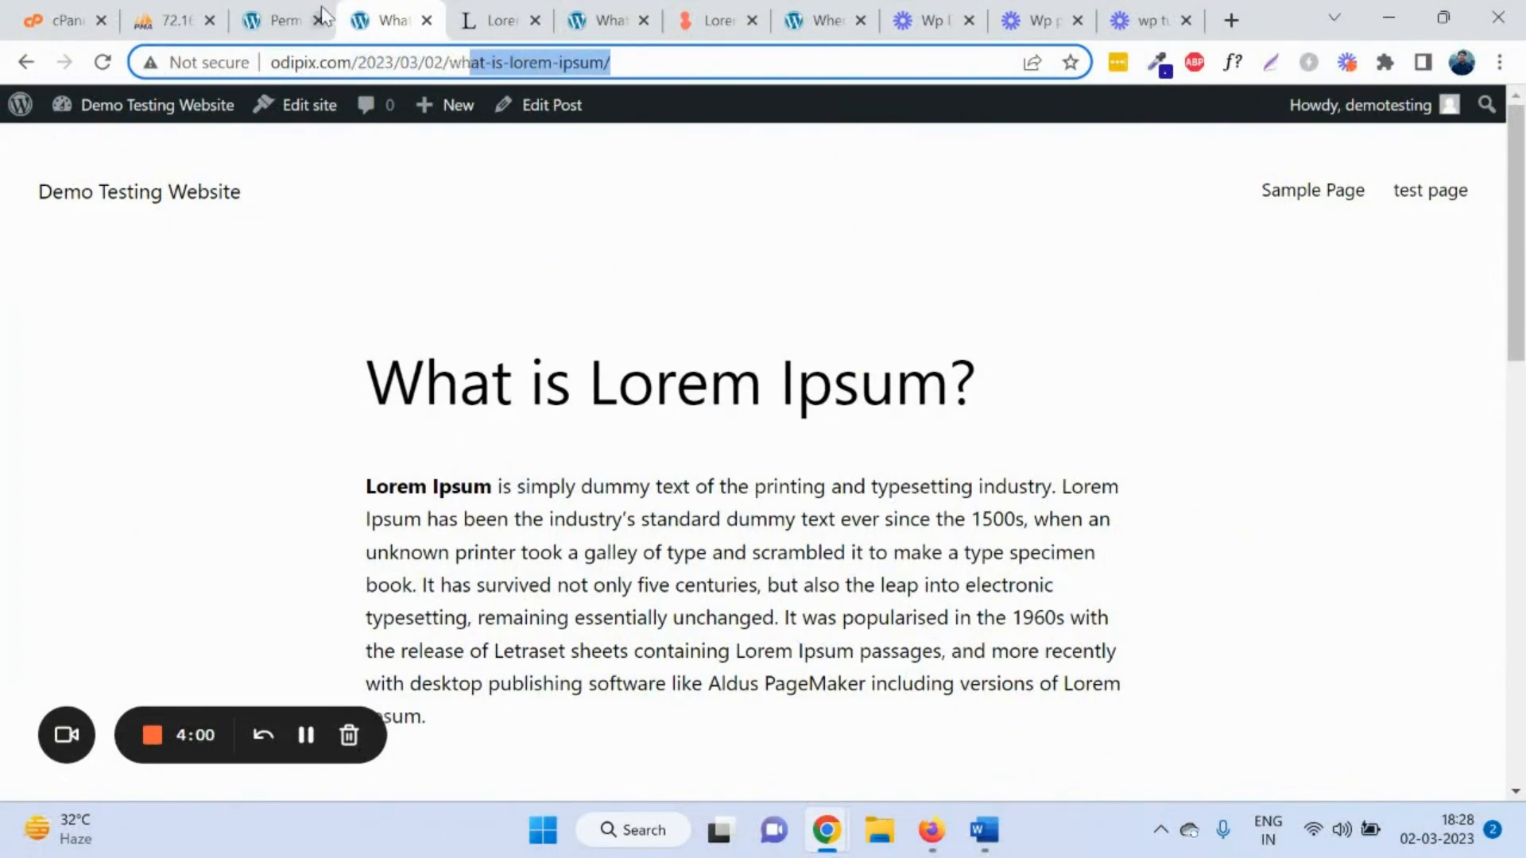
pyautogui.click(359, 62)
pyautogui.moveTo(352, 62); pyautogui.dragTo(590, 62)
# Step: Switch the permalink structure from Day and name to Post name and save
pyautogui.click(272, 11)
pyautogui.scroll(-4, 757, 355)
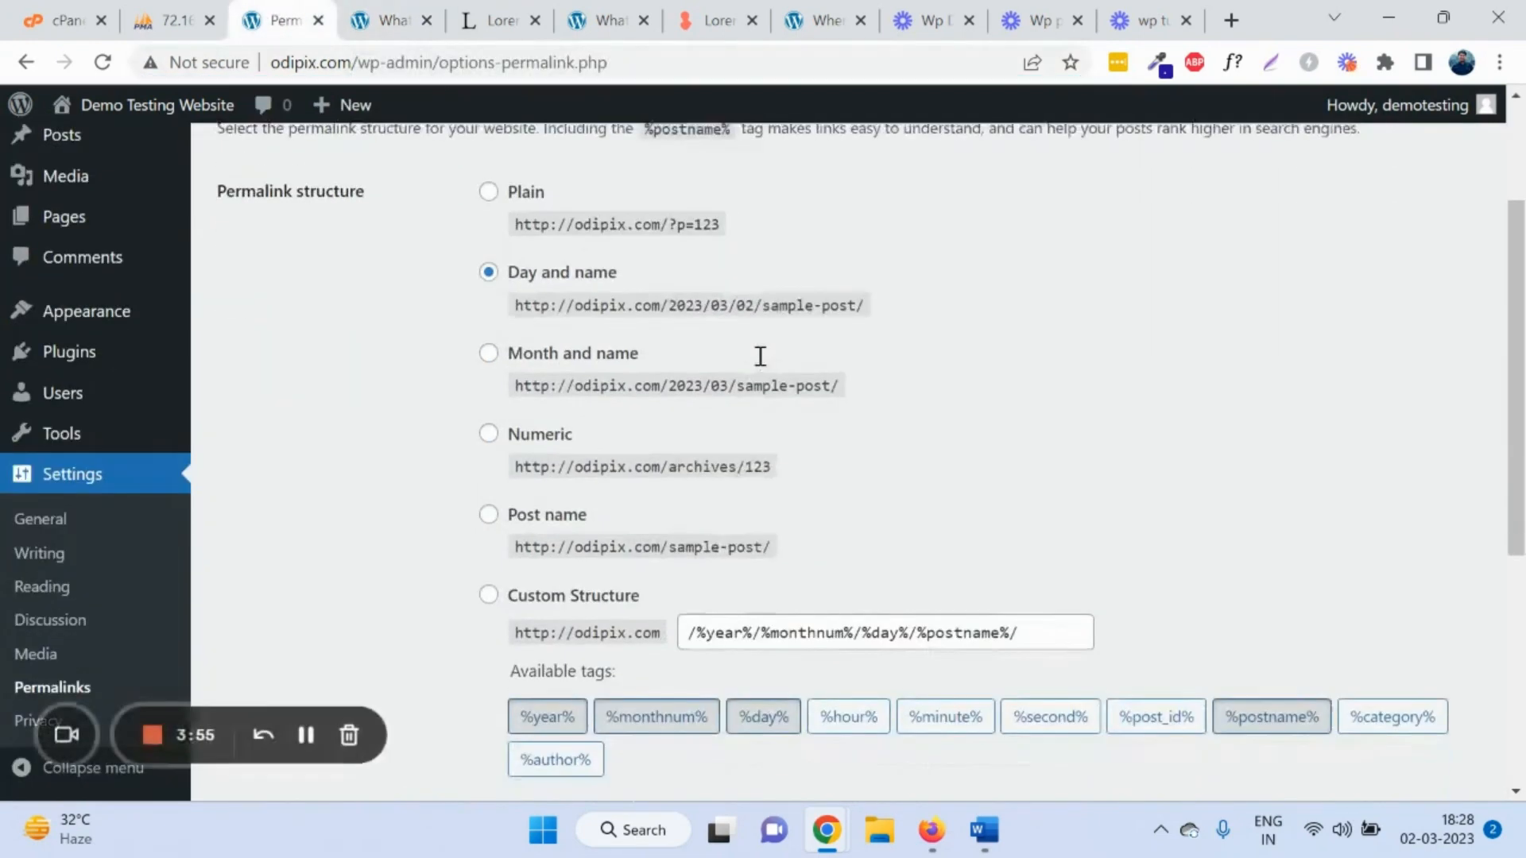
pyautogui.scroll(1, 495, 327)
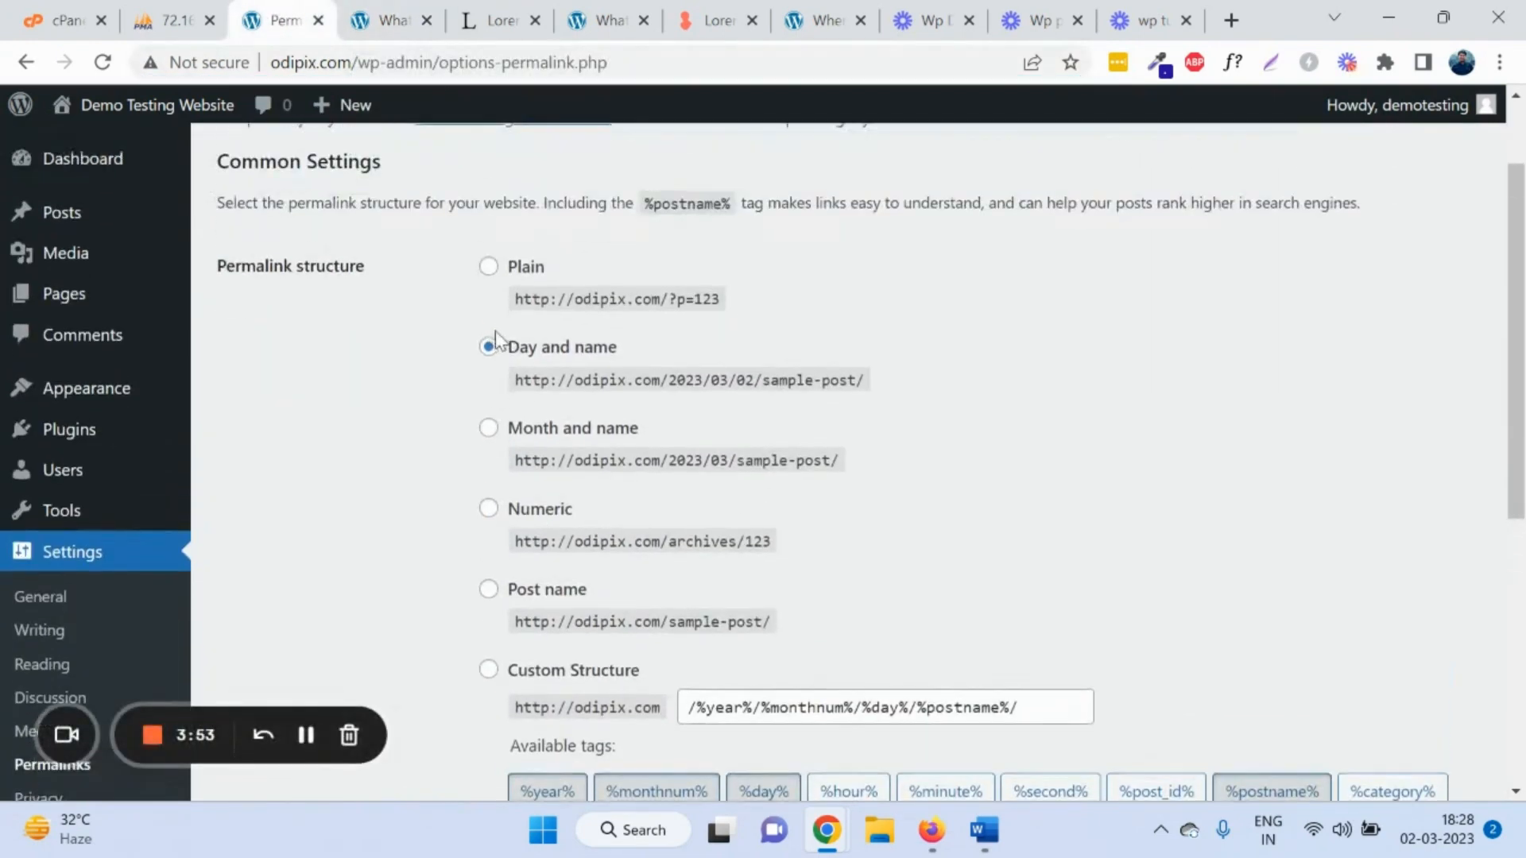
pyautogui.scroll(-1, 515, 526)
pyautogui.click(488, 470)
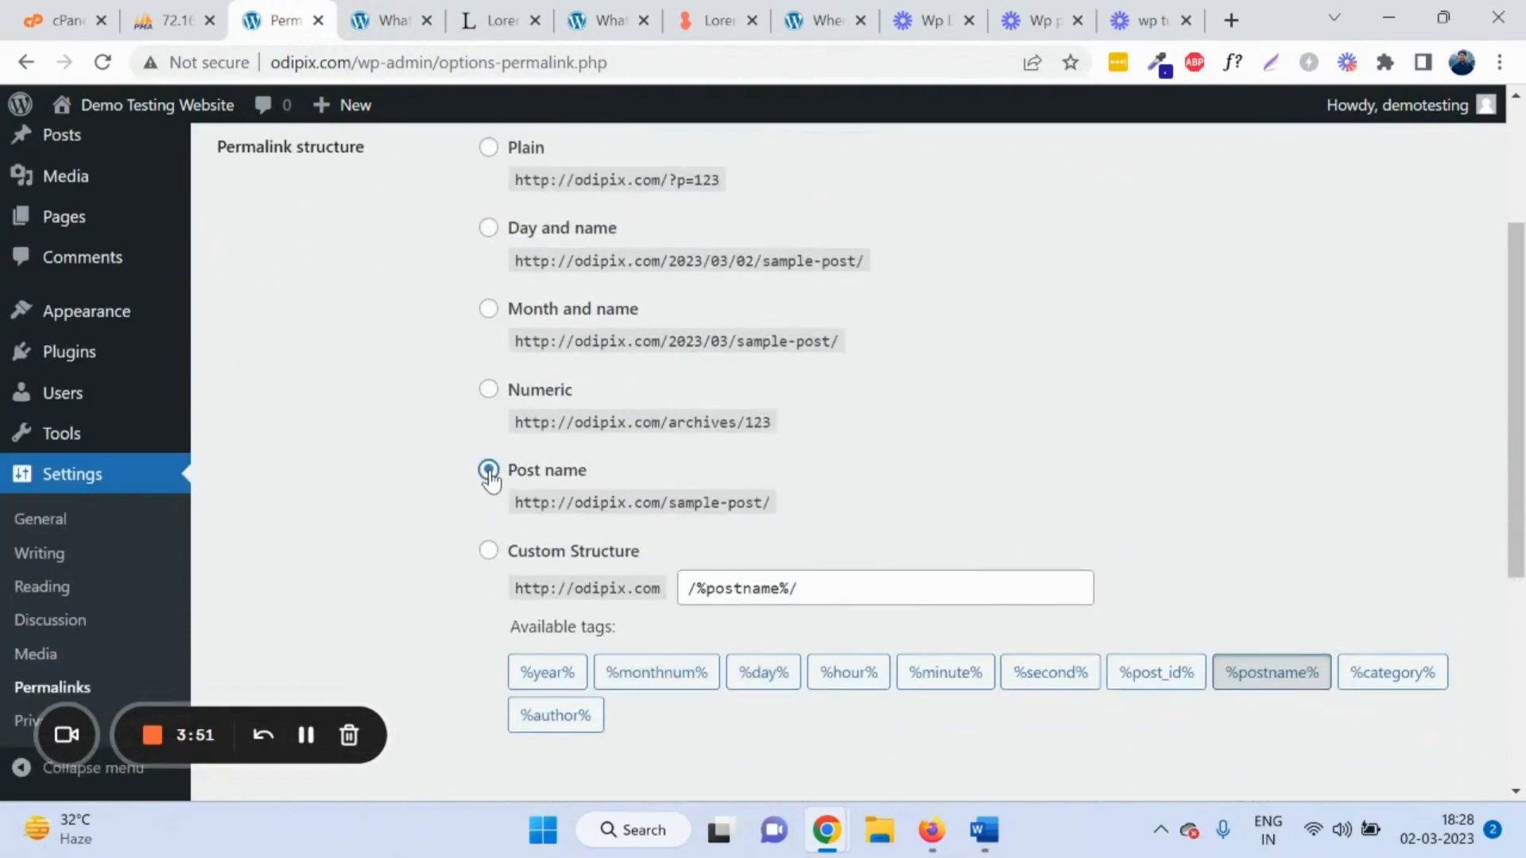
pyautogui.scroll(-4, 637, 760)
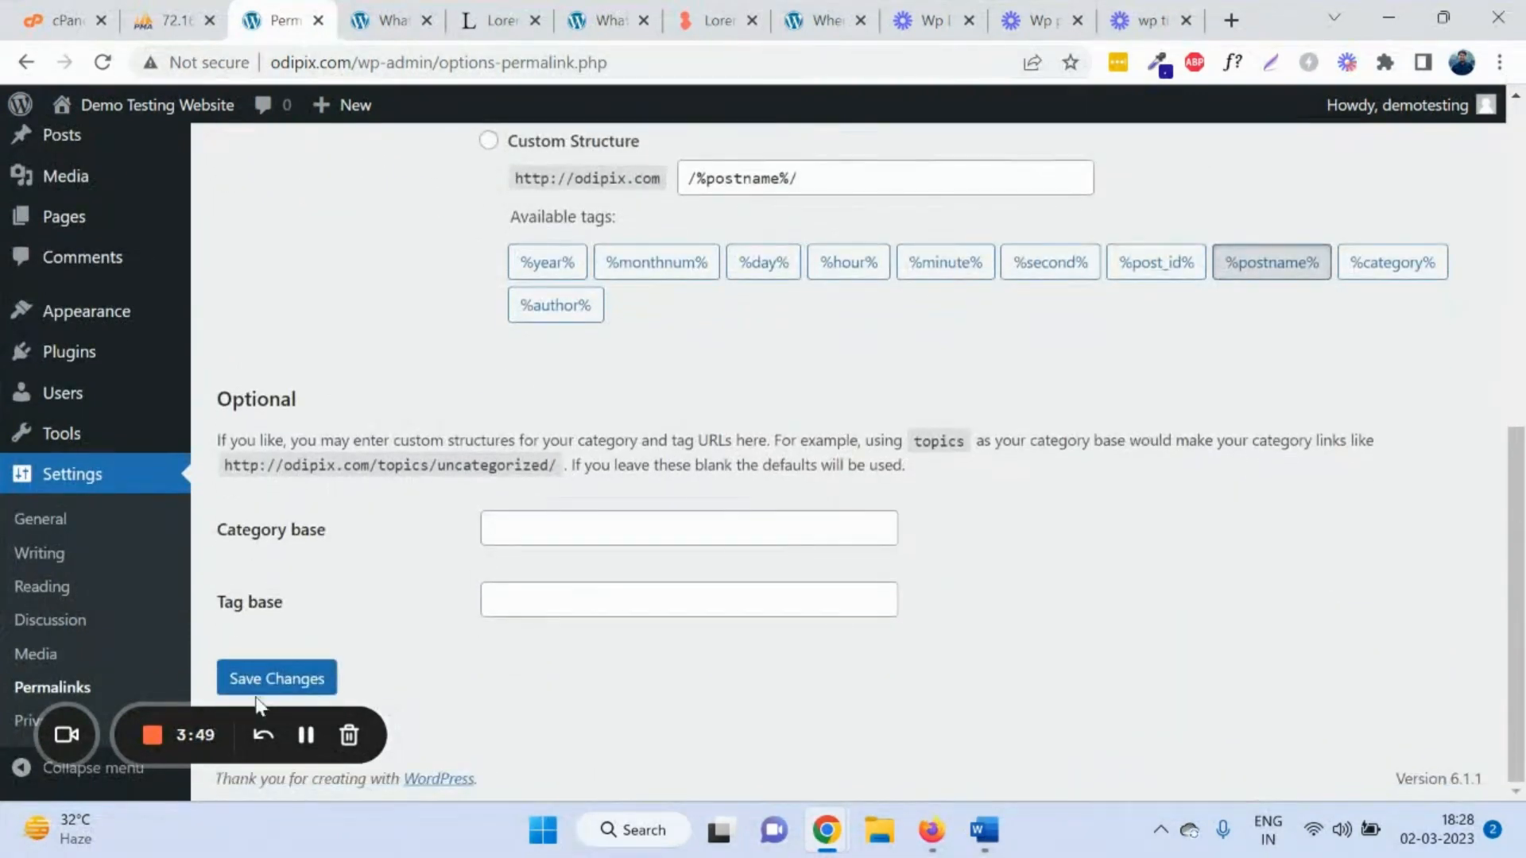
pyautogui.click(286, 676)
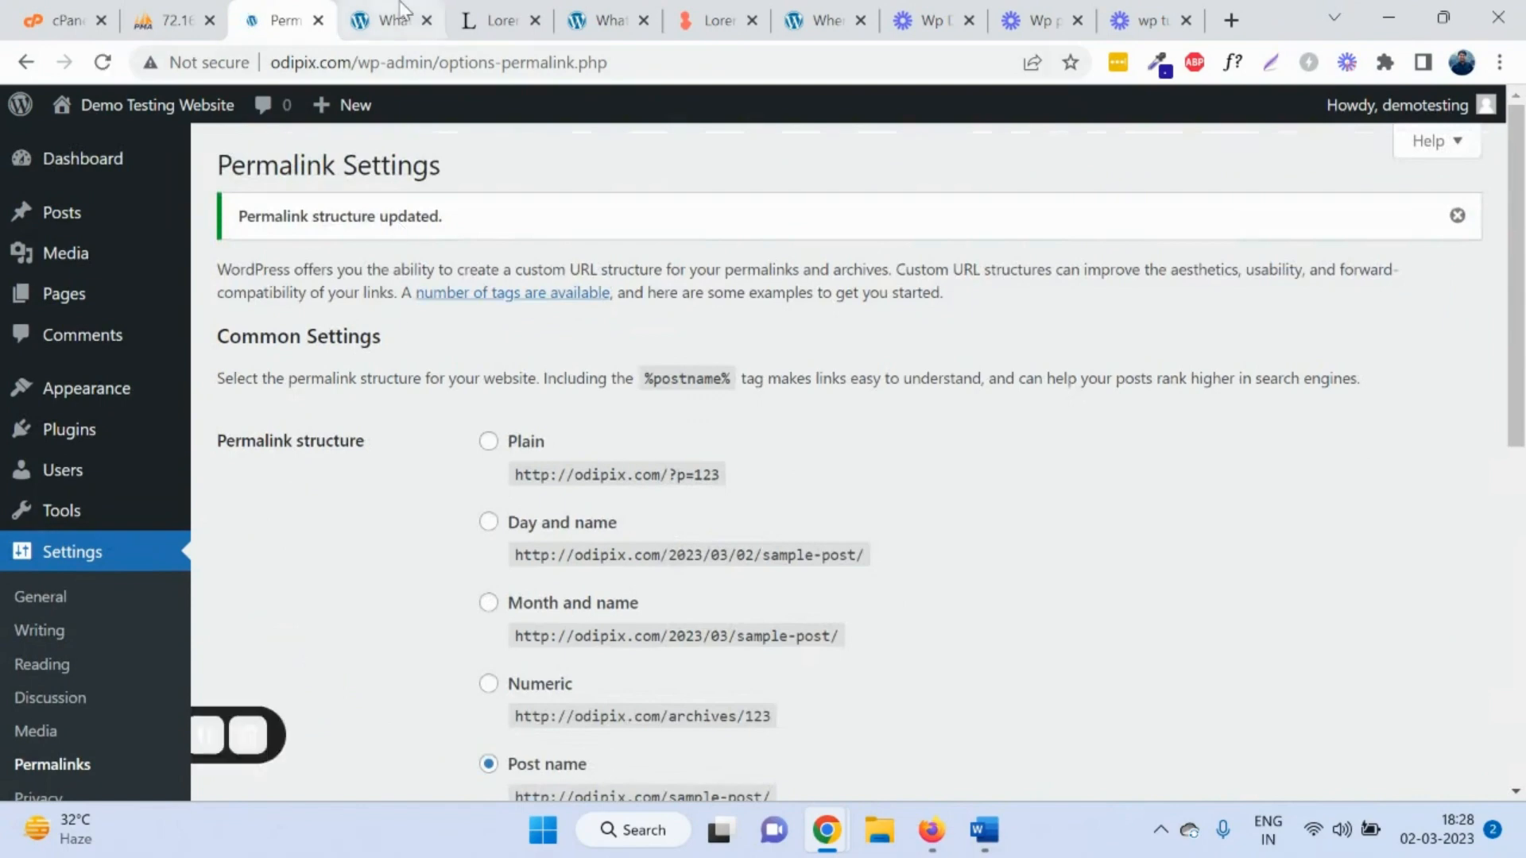
# Step: Reopen the What is Lorem Ipsum? post to confirm its new /what-is-lorem-ipsum/ address
pyautogui.click(389, 20)
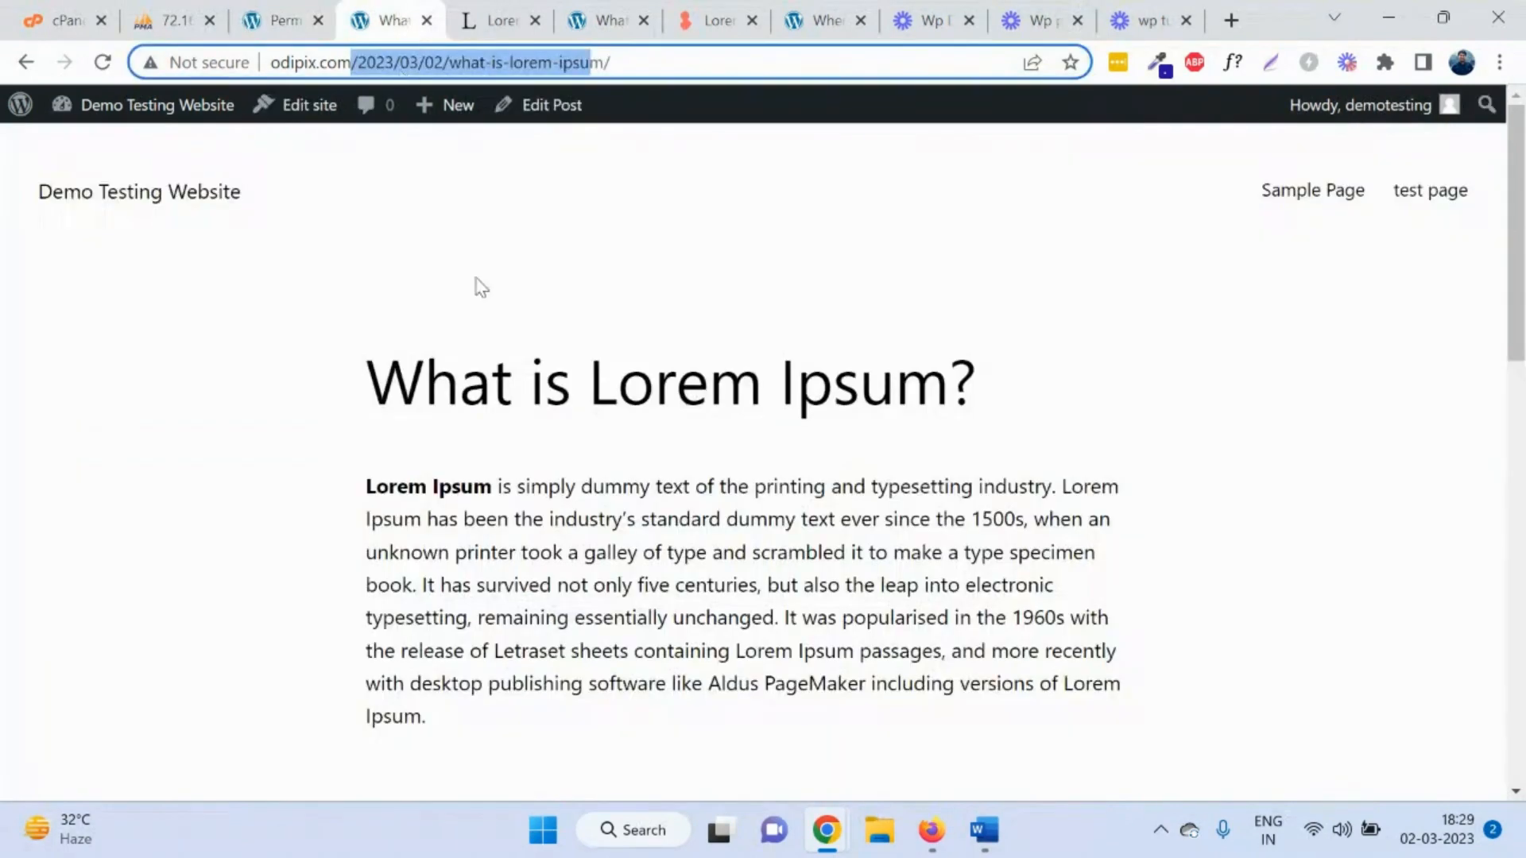
pyautogui.click(157, 190)
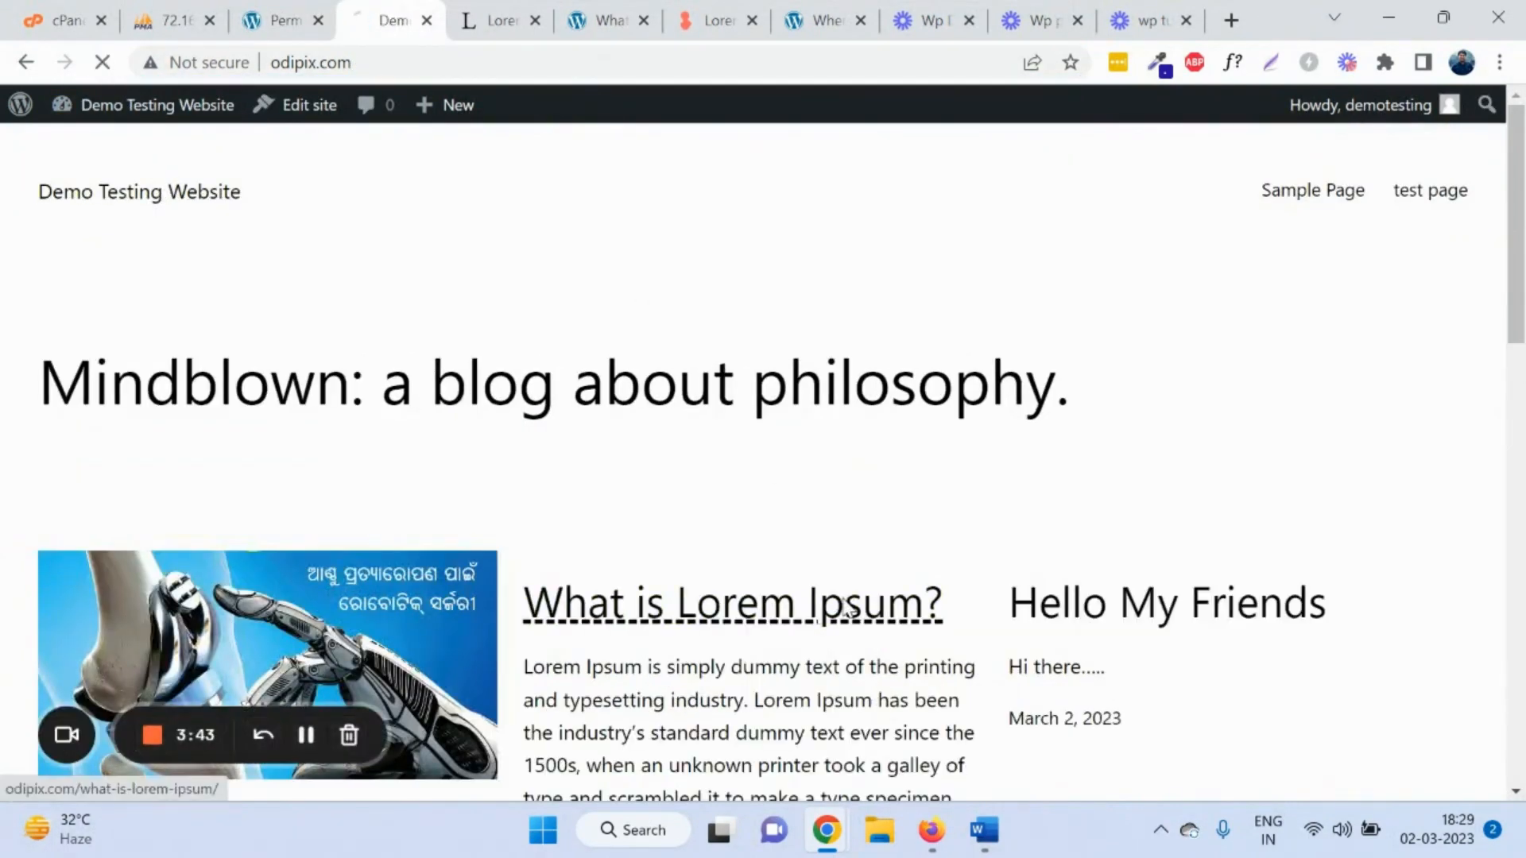
pyautogui.click(844, 608)
pyautogui.click(282, 20)
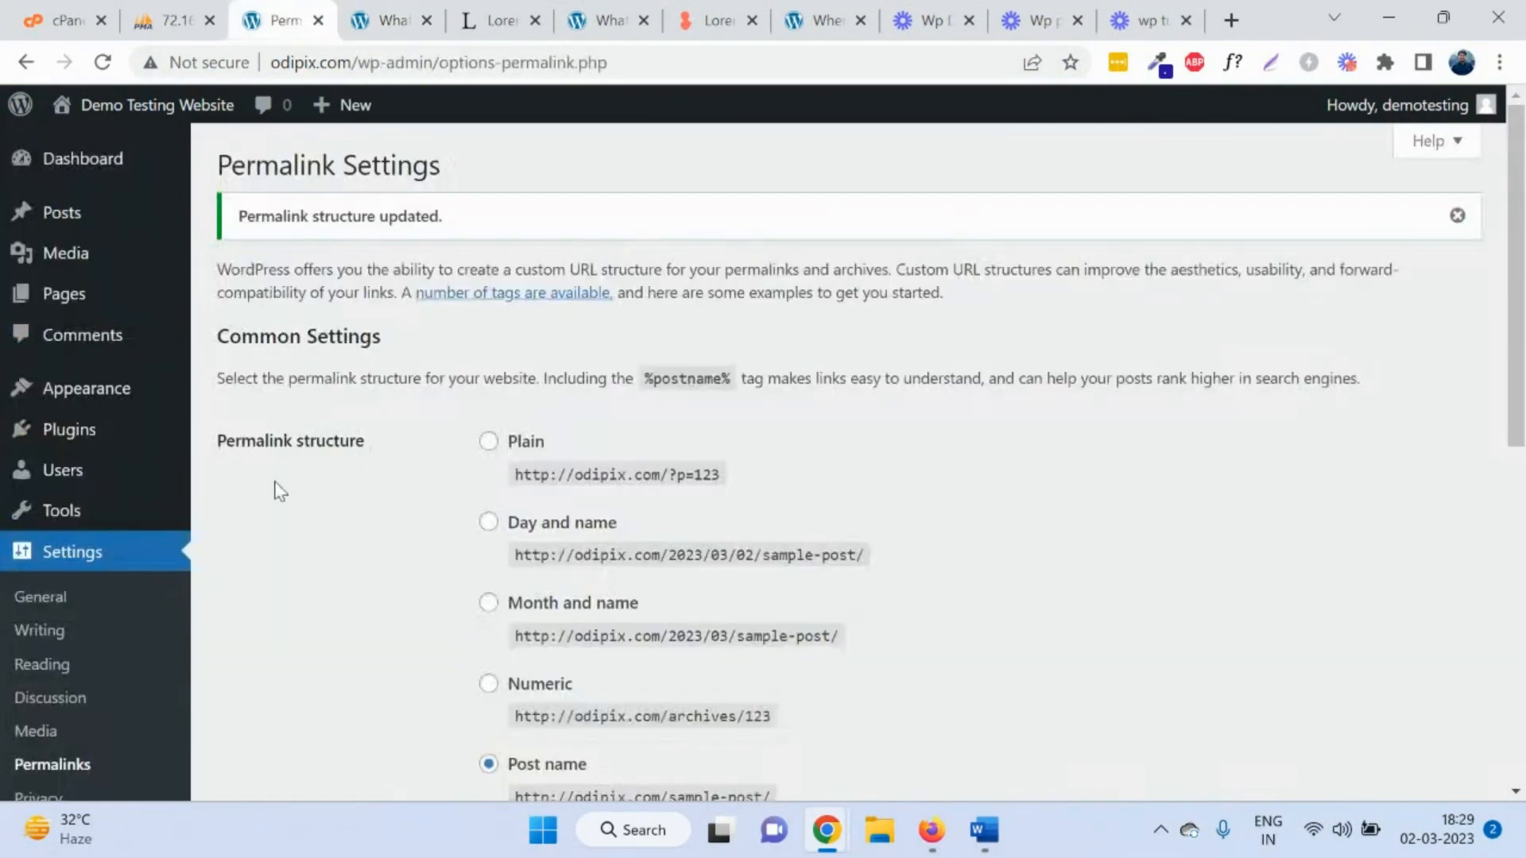
pyautogui.scroll(-3, 172, 604)
pyautogui.scroll(2, 27, 667)
pyautogui.scroll(-4, 27, 664)
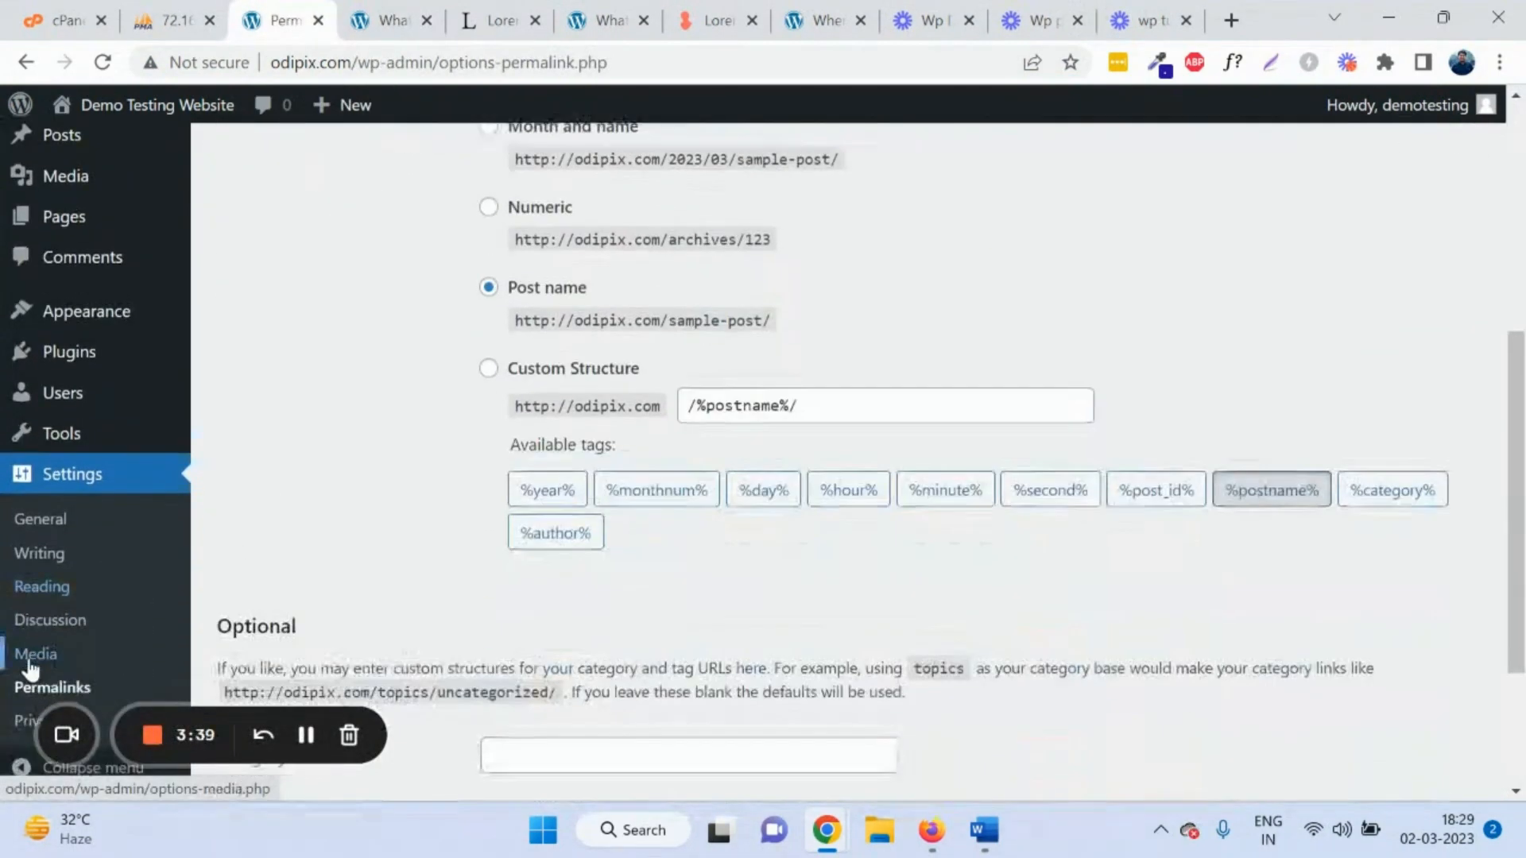
# Step: Scroll through the Privacy settings' policy page options, then return to the Dashboard
pyautogui.click(18, 727)
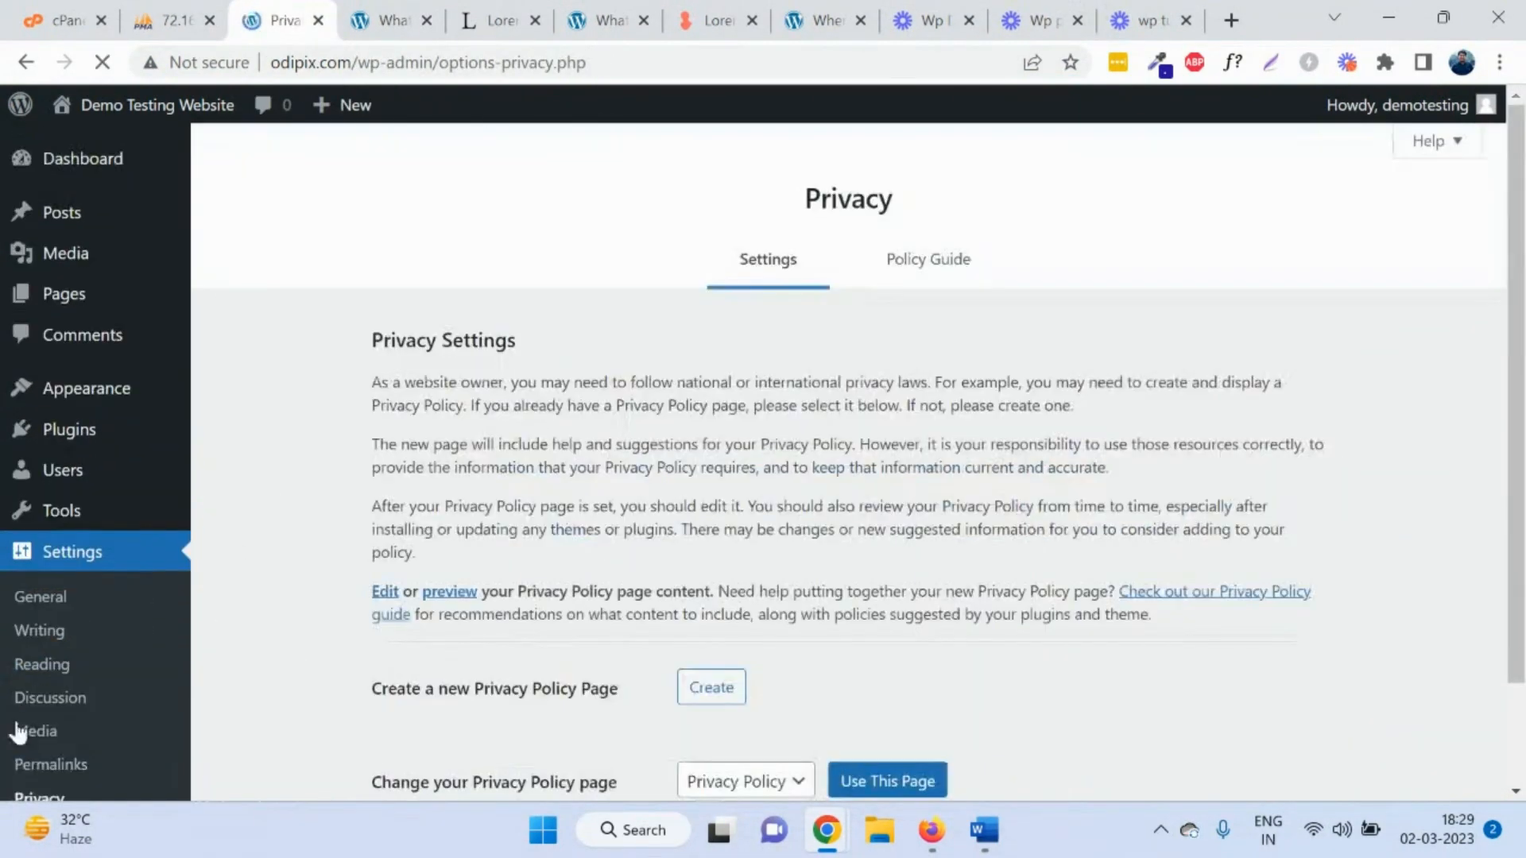
pyautogui.scroll(-2, 630, 435)
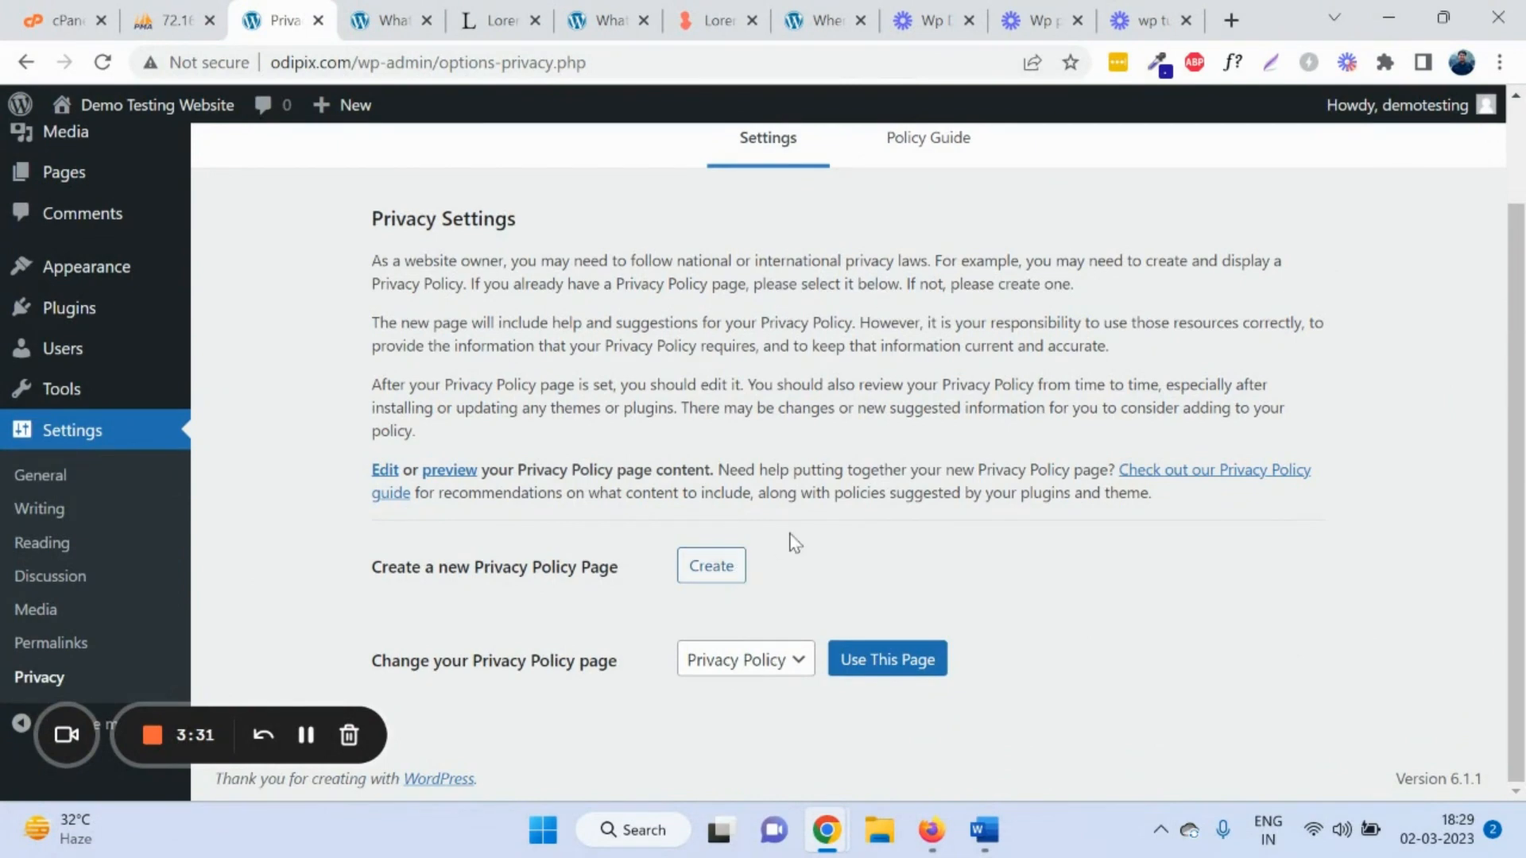
pyautogui.scroll(2, 635, 542)
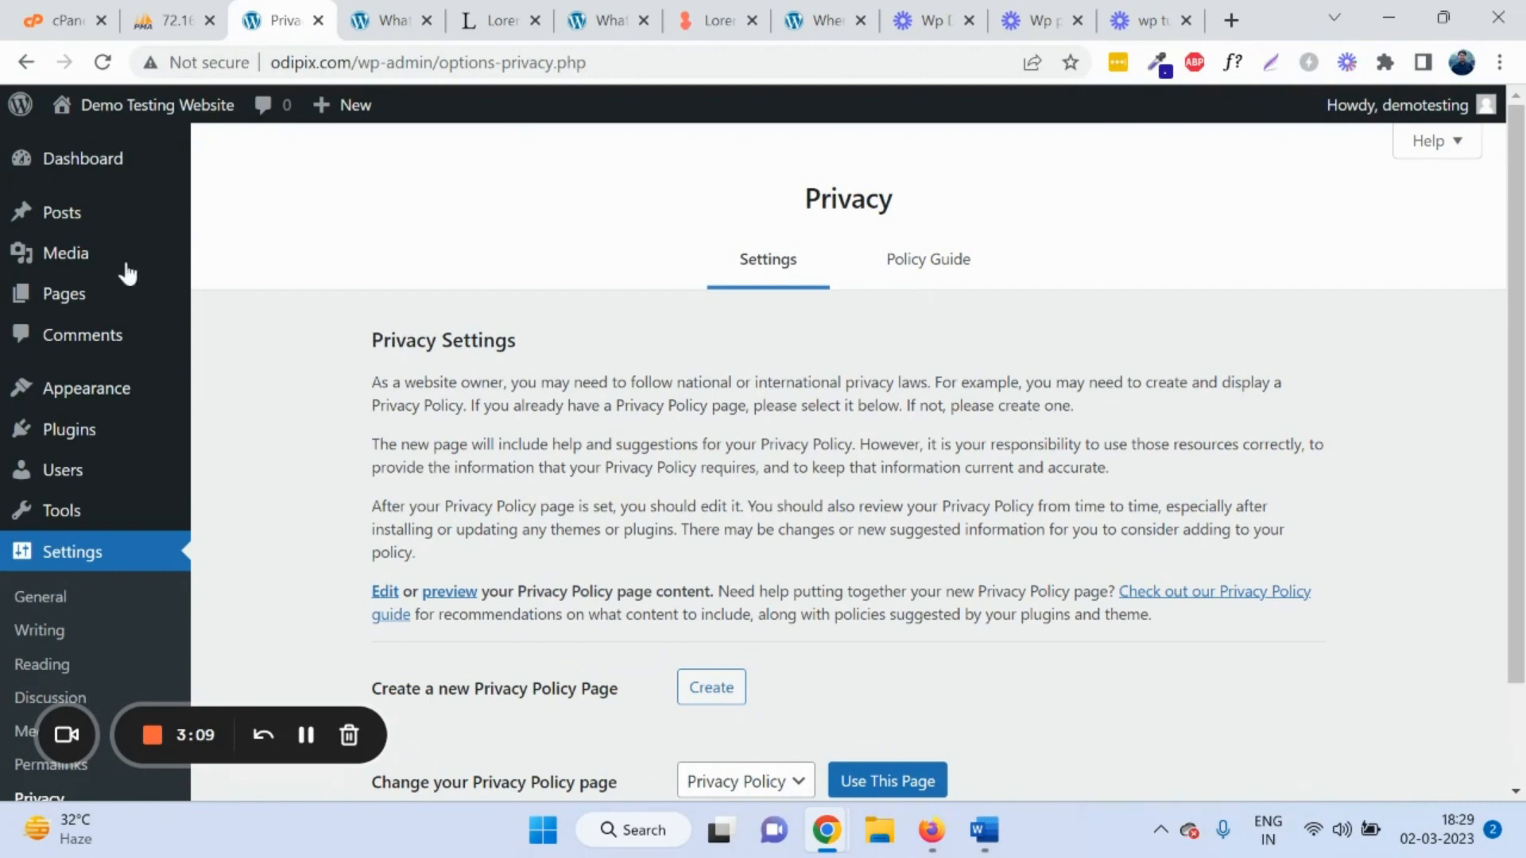
pyautogui.scroll(-2, 107, 206)
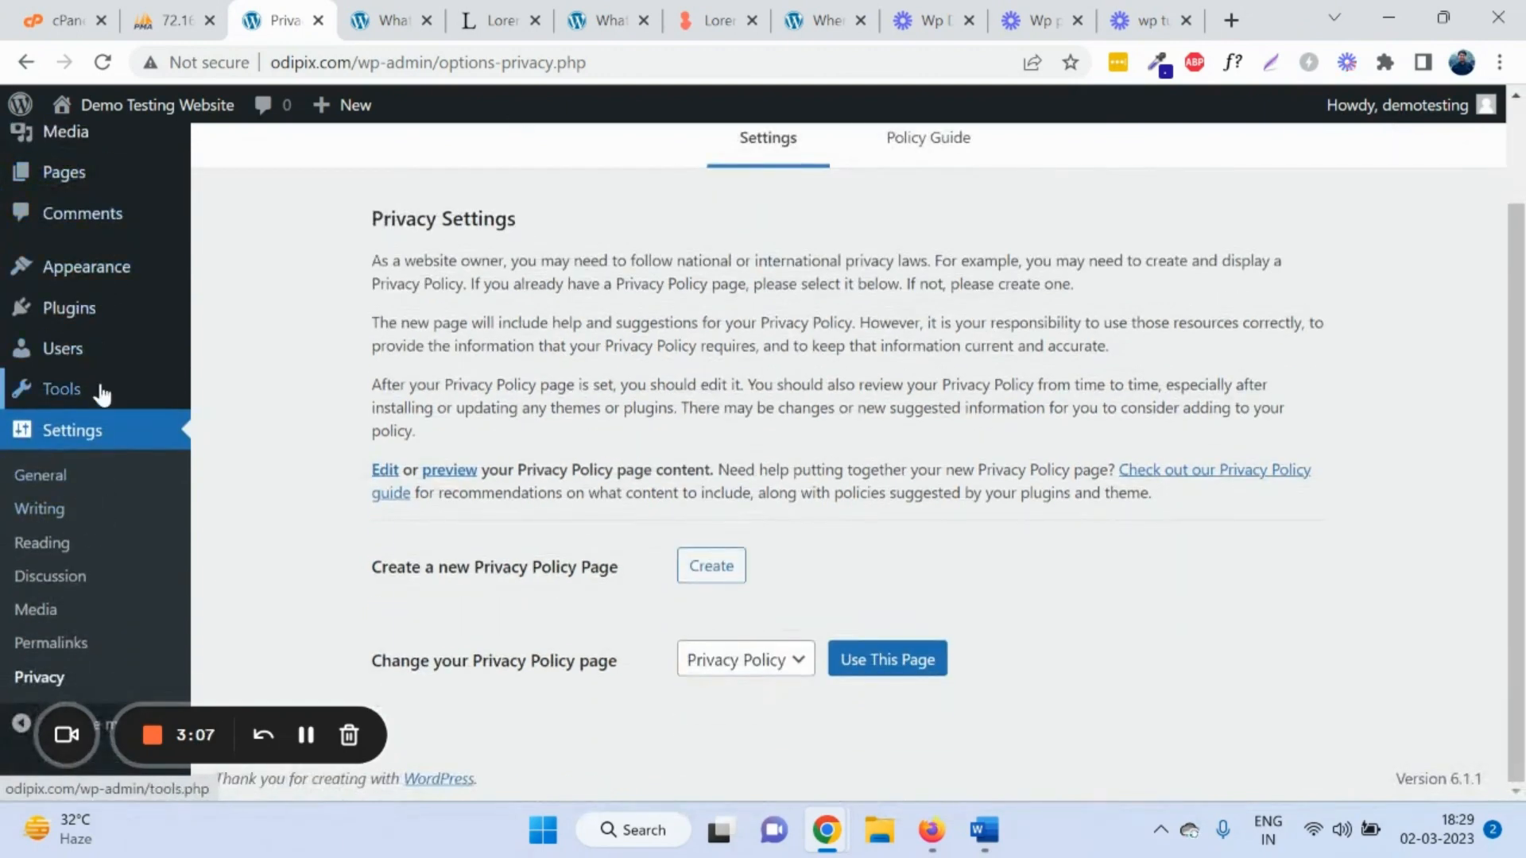
pyautogui.scroll(2, 97, 389)
pyautogui.scroll(-1, 105, 384)
pyautogui.scroll(-1, 107, 390)
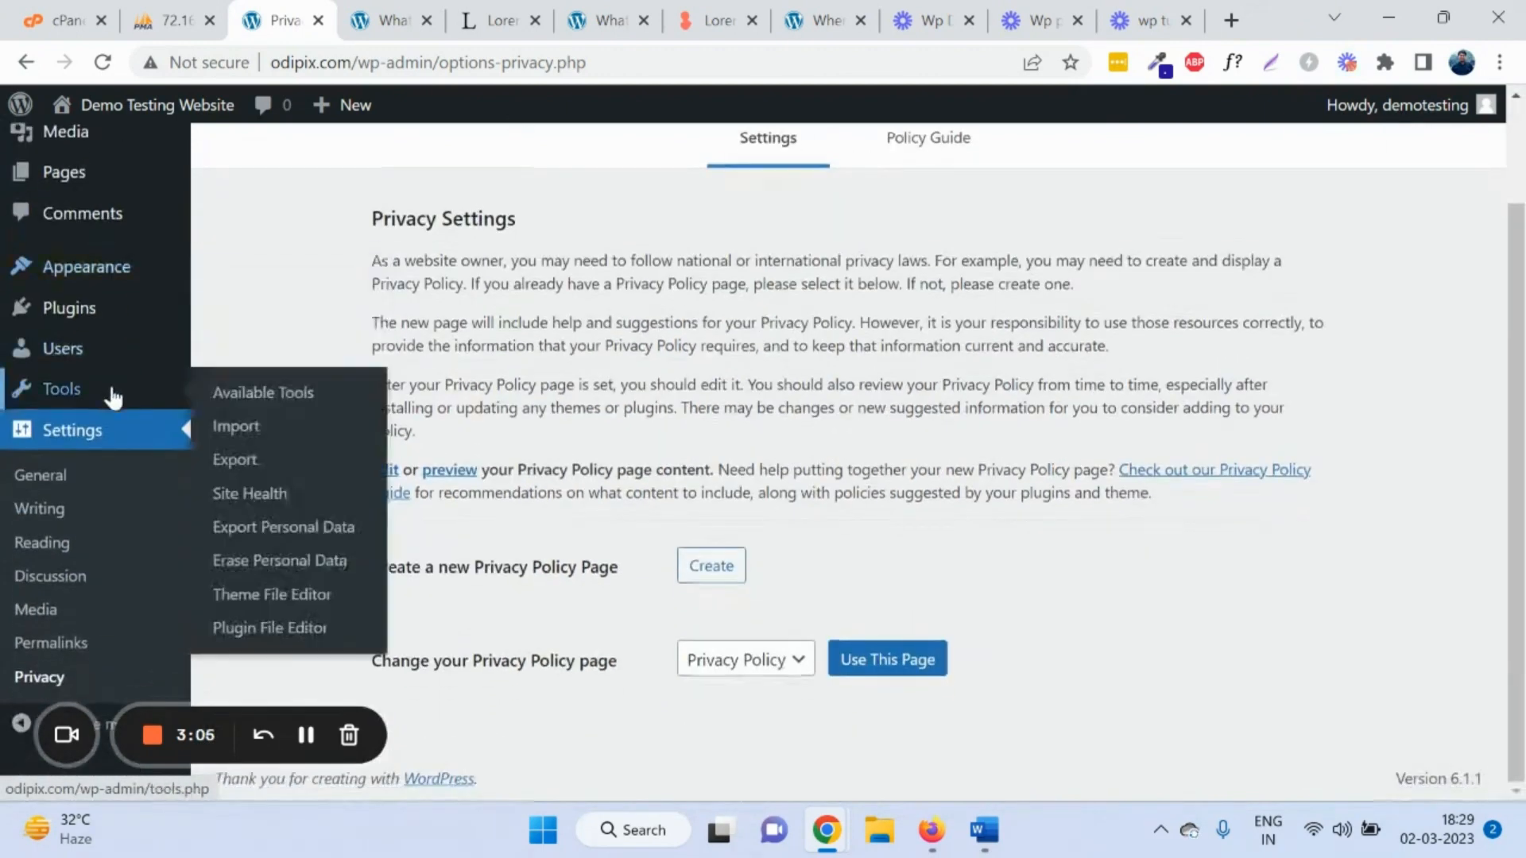
pyautogui.scroll(2, 115, 409)
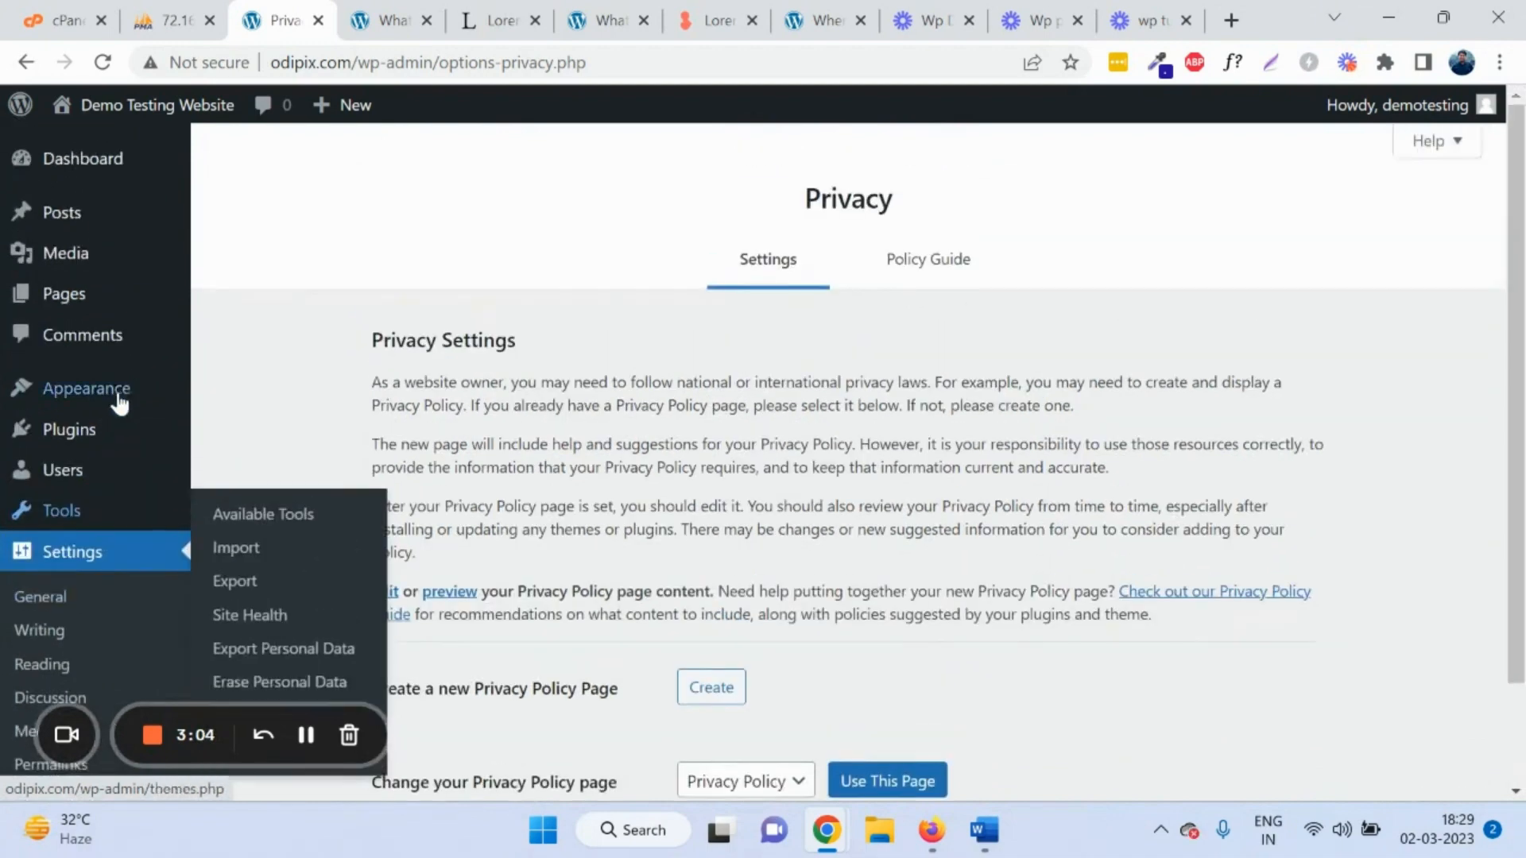
pyautogui.click(105, 147)
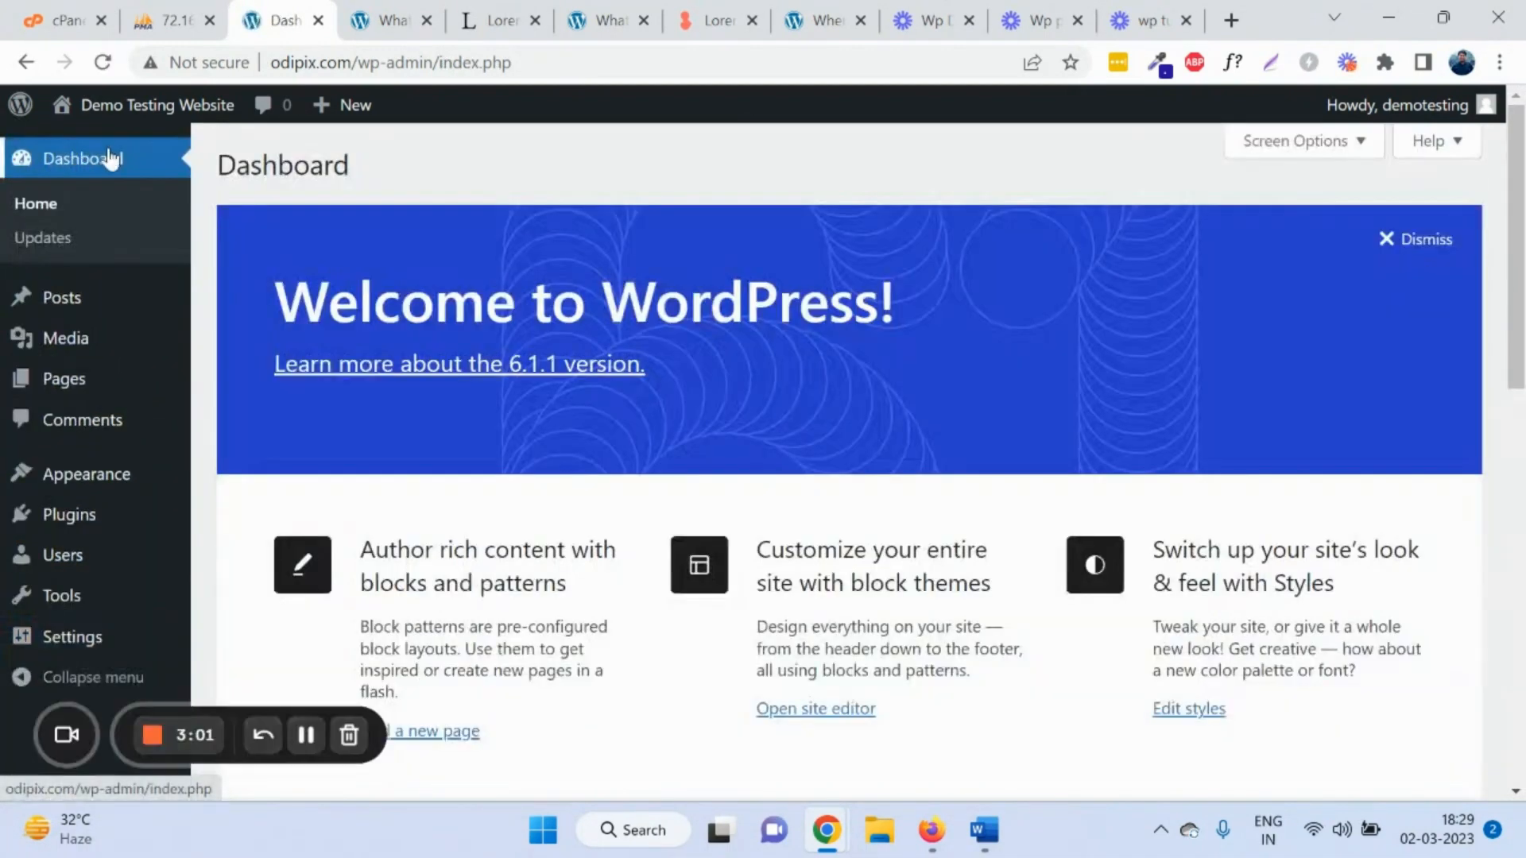